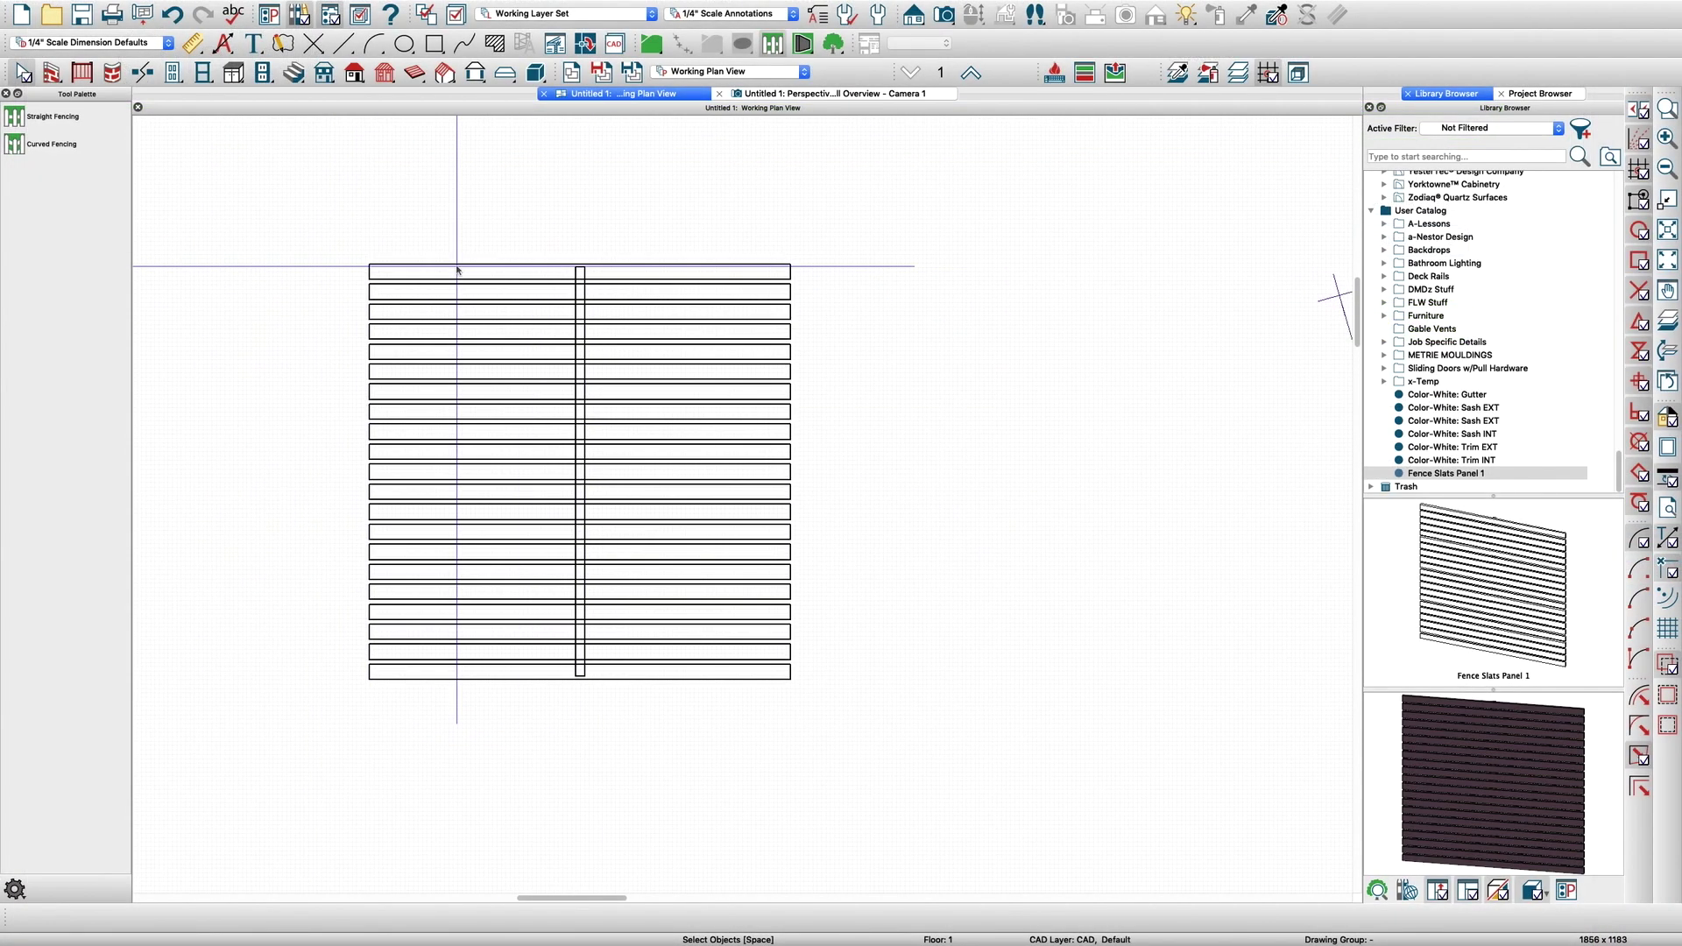
# Inspect the bottom two slats of the existing fence panel, then clear the selection
pyautogui.scroll(2, 496, 259)
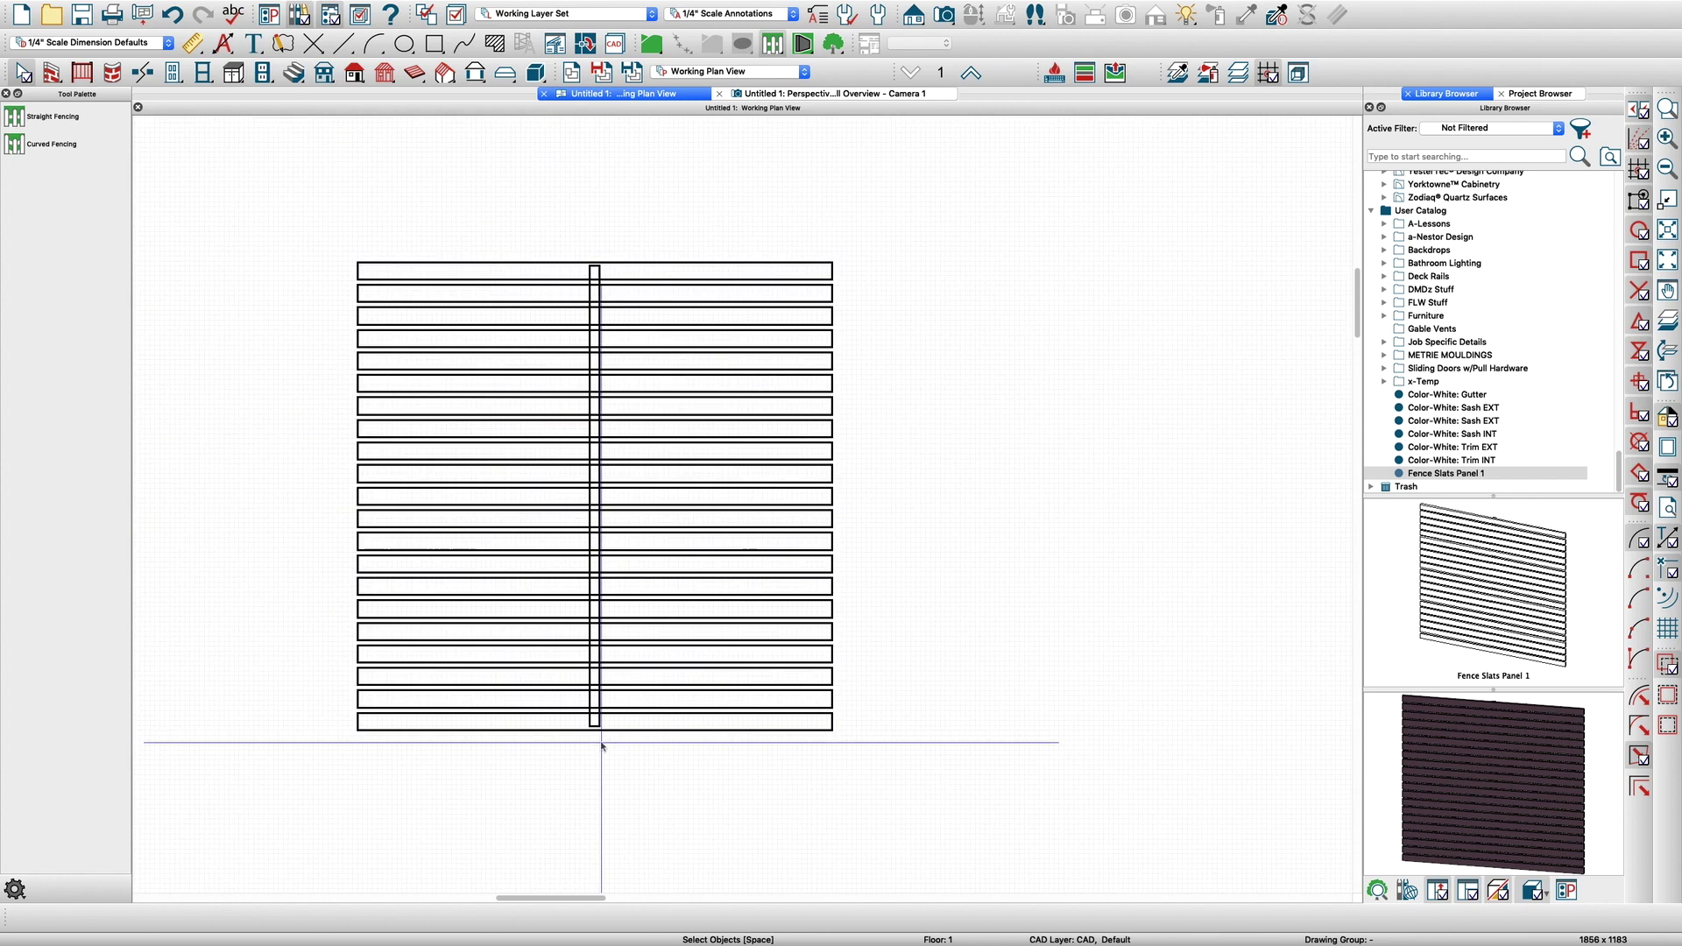
pyautogui.click(663, 720)
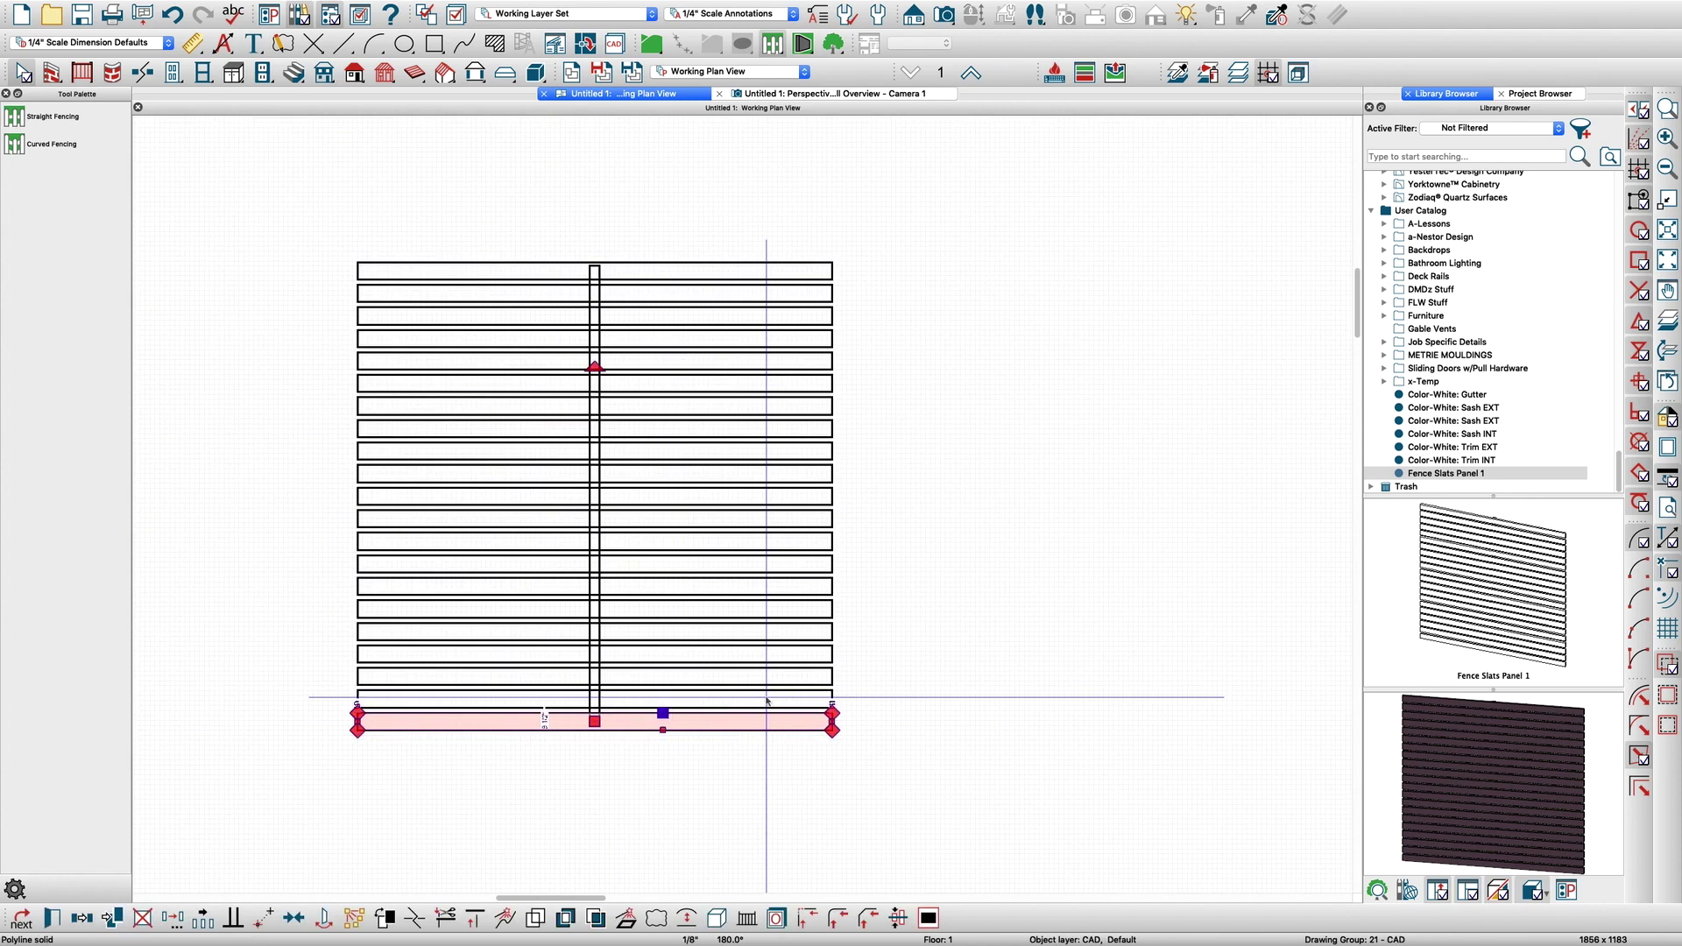
pyautogui.click(766, 699)
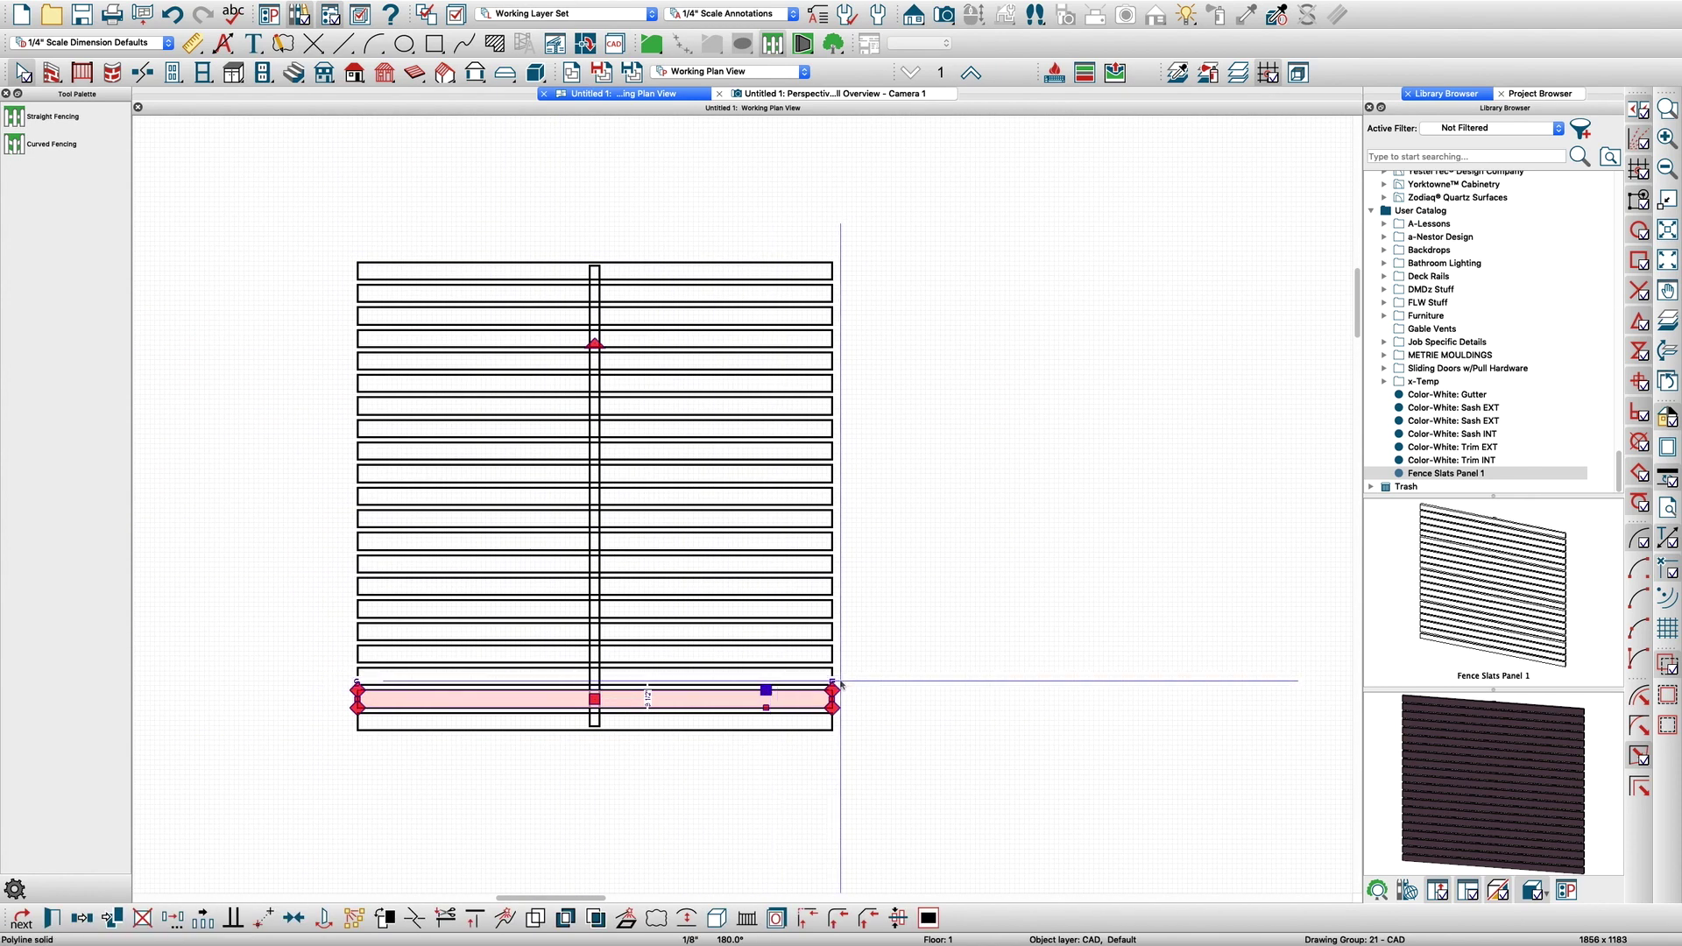
pyautogui.scroll(-1, 376, 631)
pyautogui.scroll(-3, 375, 634)
pyautogui.scroll(2, 636, 648)
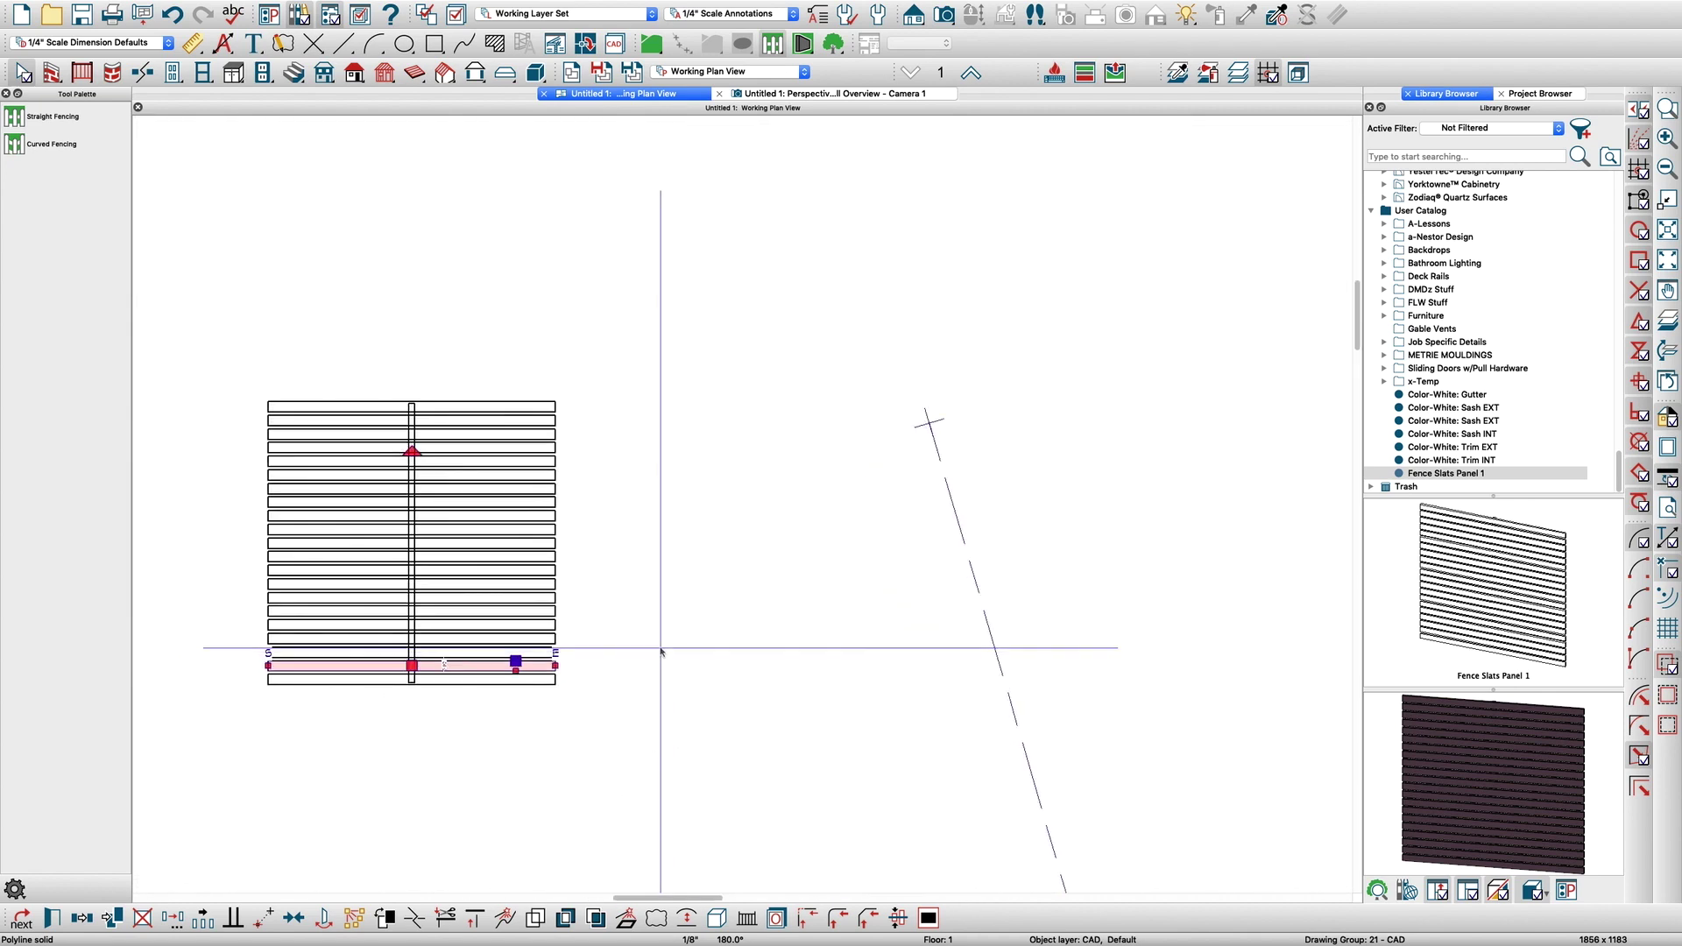
pyautogui.click(637, 645)
# Draw a 96 by 3 inch polyline solid bar to the right of the panel and select it
pyautogui.click(534, 74)
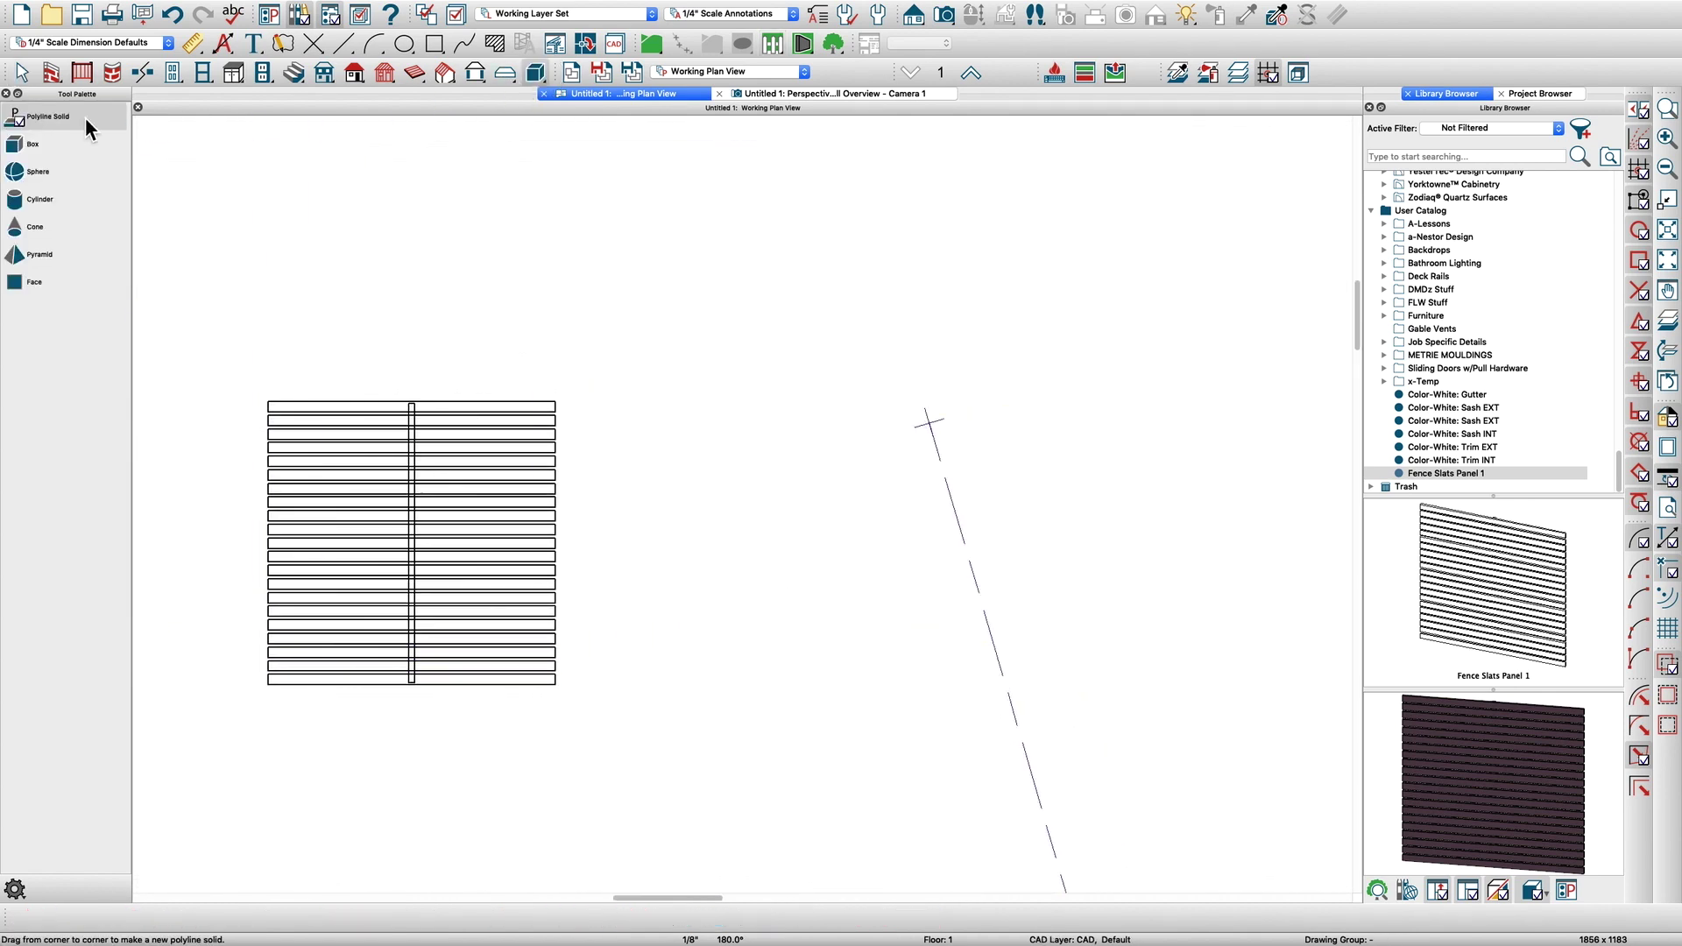
pyautogui.click(70, 123)
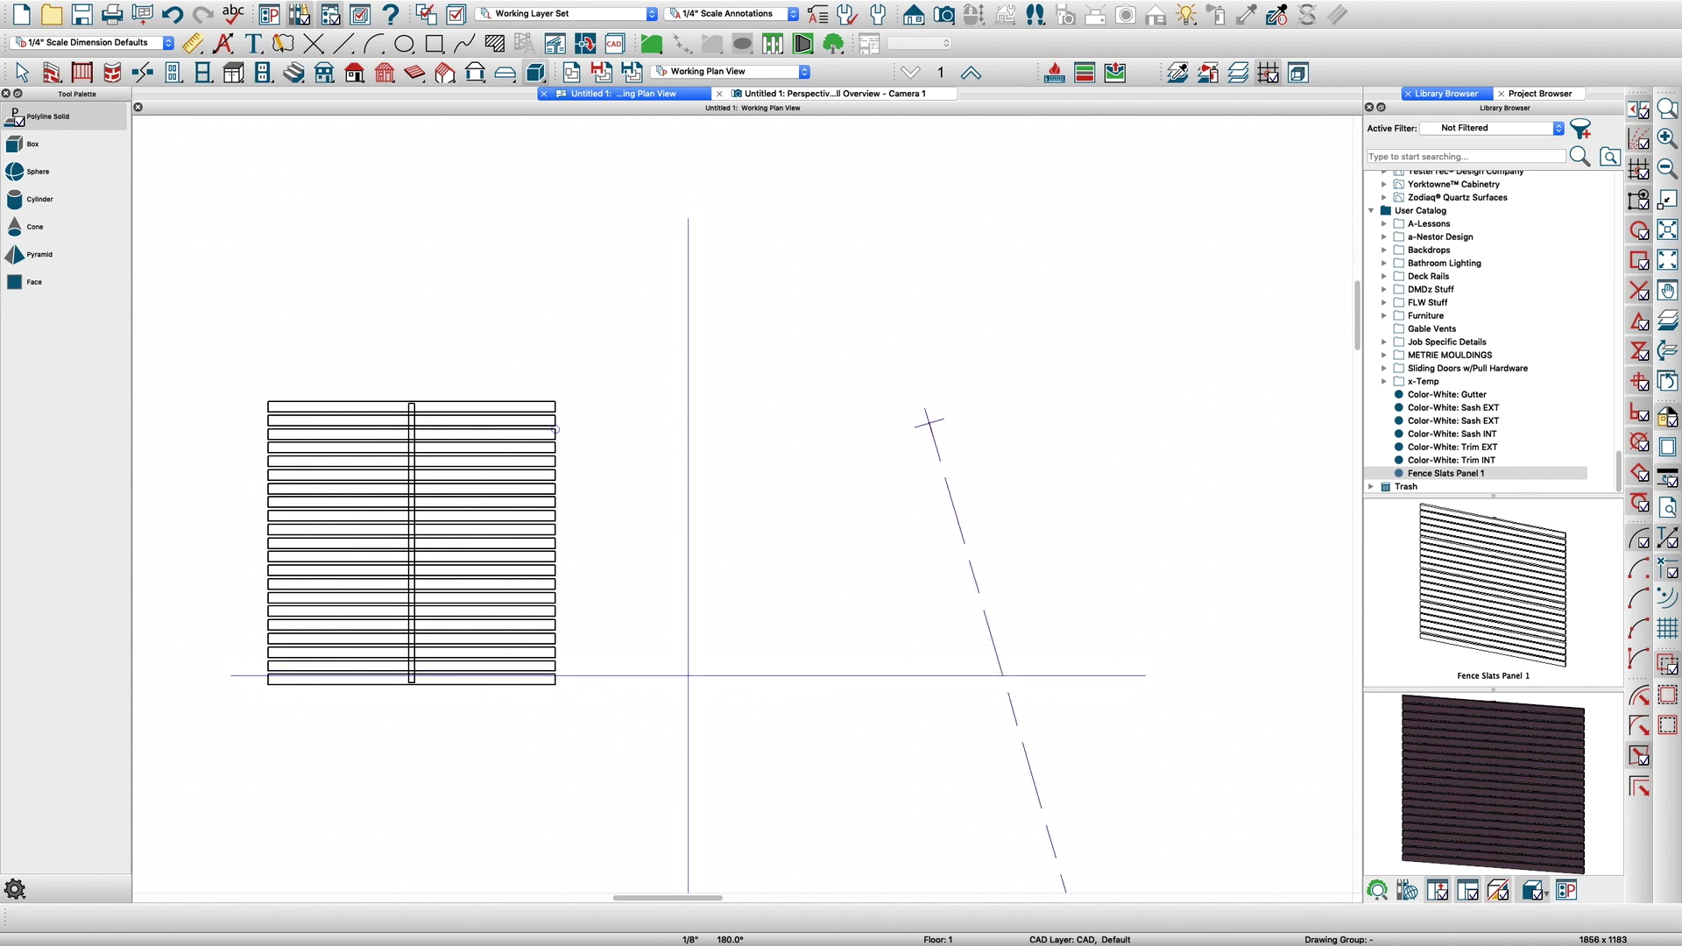
pyautogui.moveTo(687, 678)
pyautogui.mouseDown()
pyautogui.moveTo(846, 619)
pyautogui.moveTo(1066, 622)
pyautogui.mouseUp()
pyautogui.press('Tab')
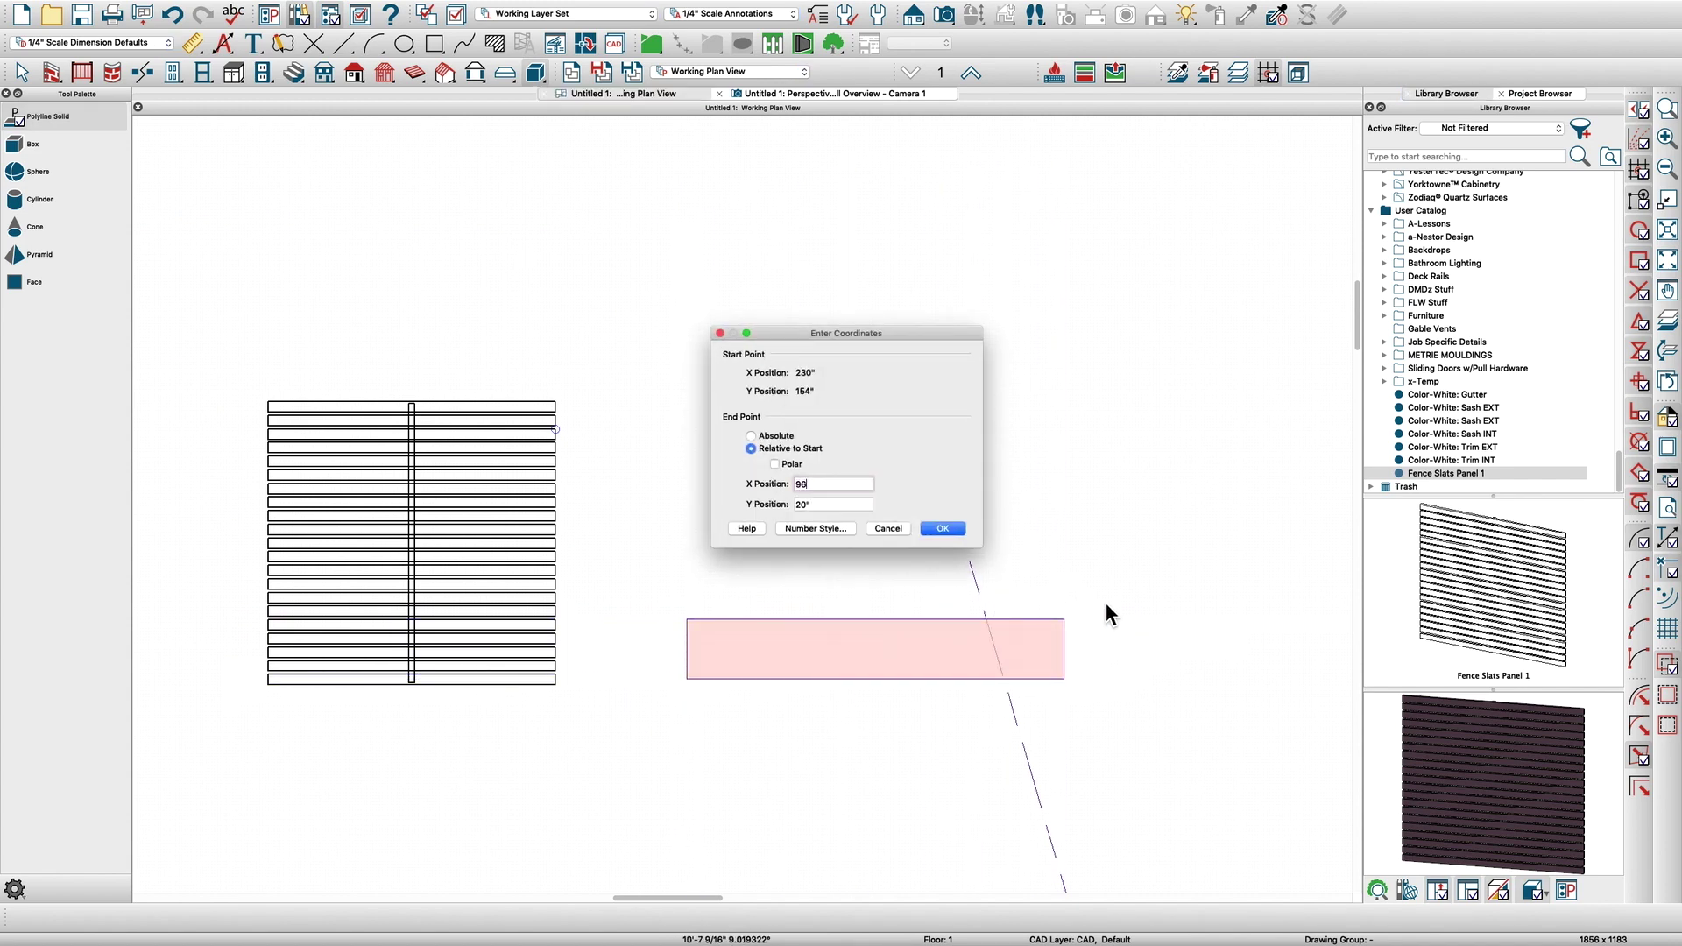
pyautogui.press('Tab')
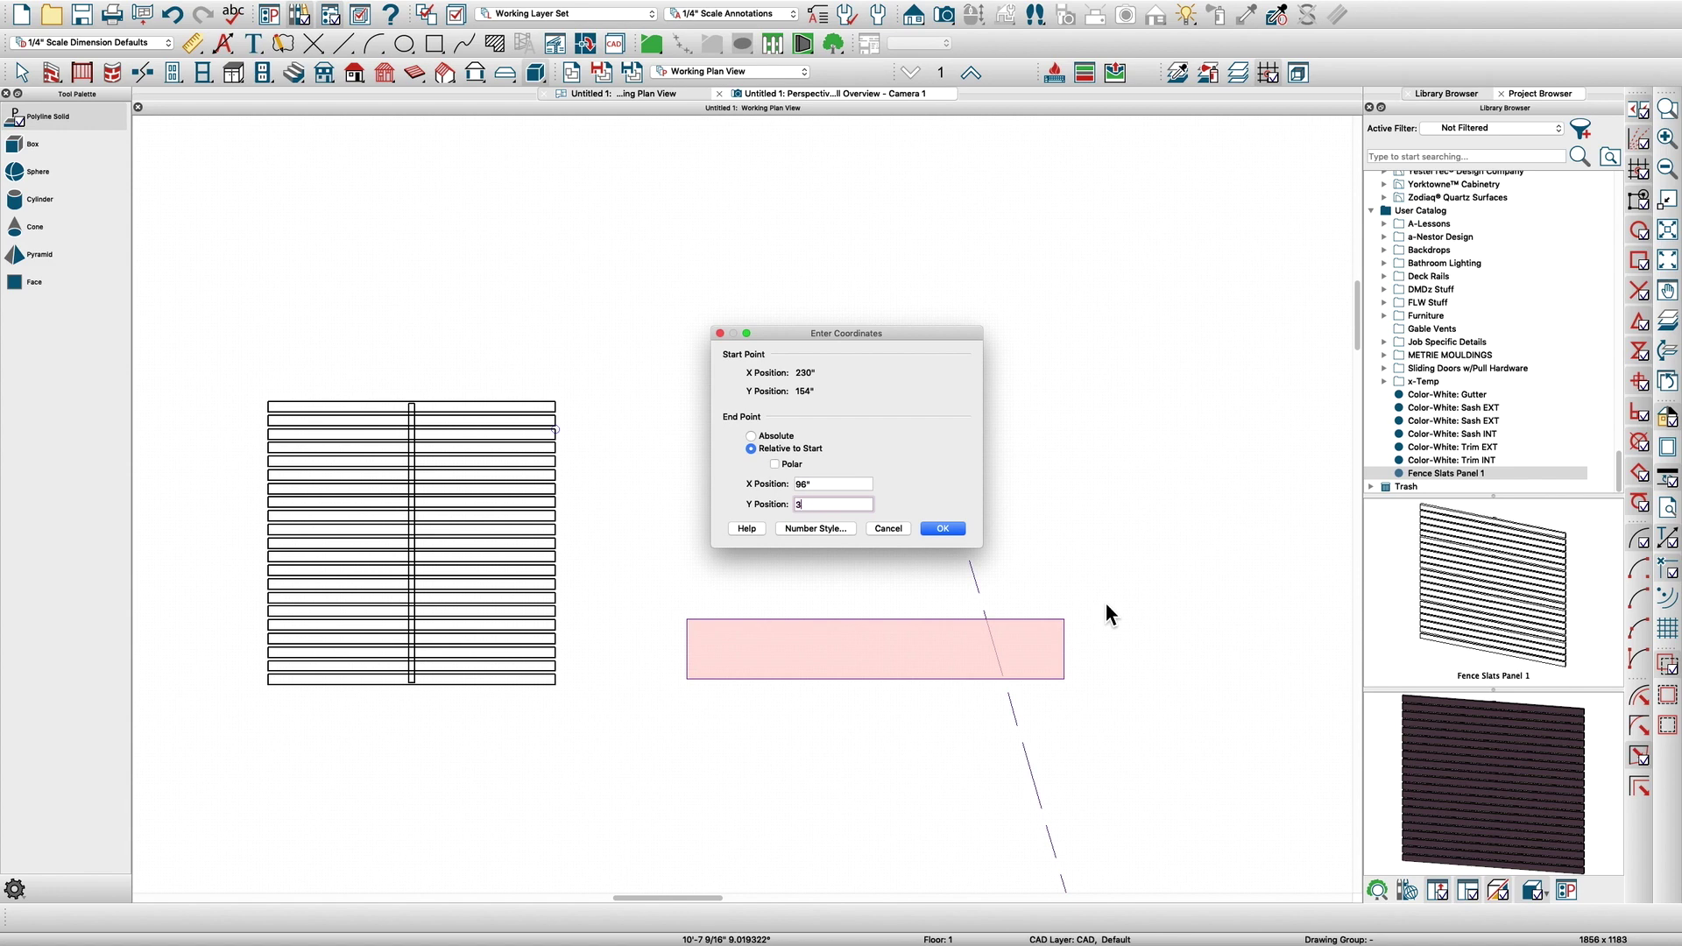
pyautogui.write('3')
pyautogui.press('Return')
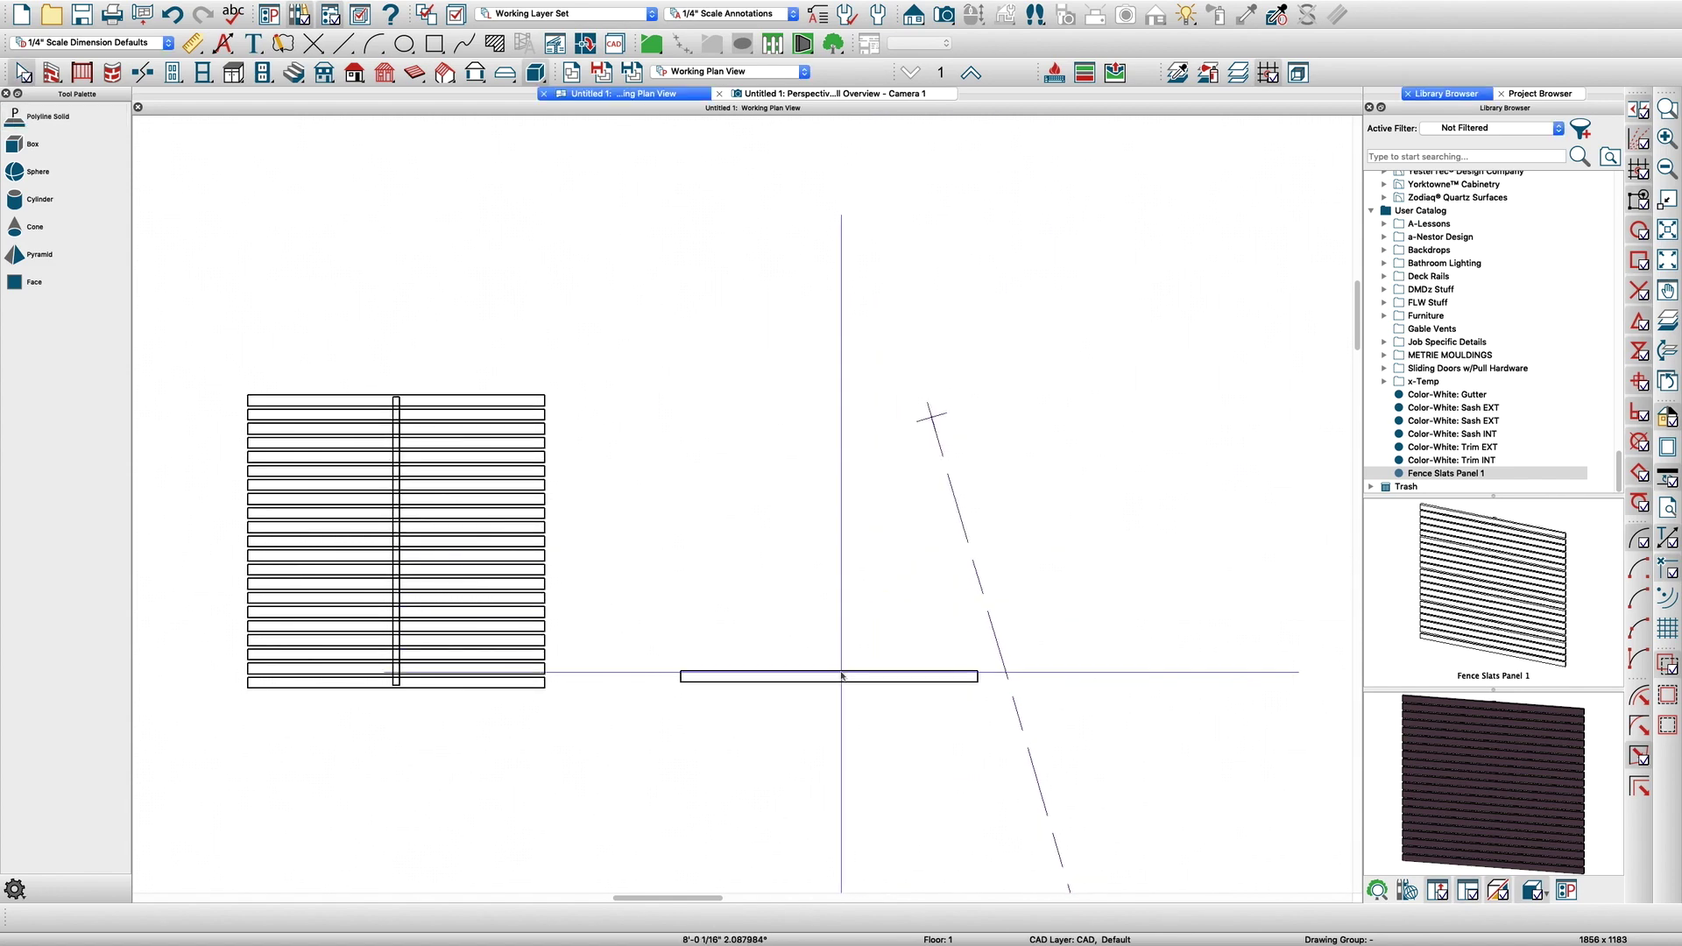
pyautogui.click(841, 676)
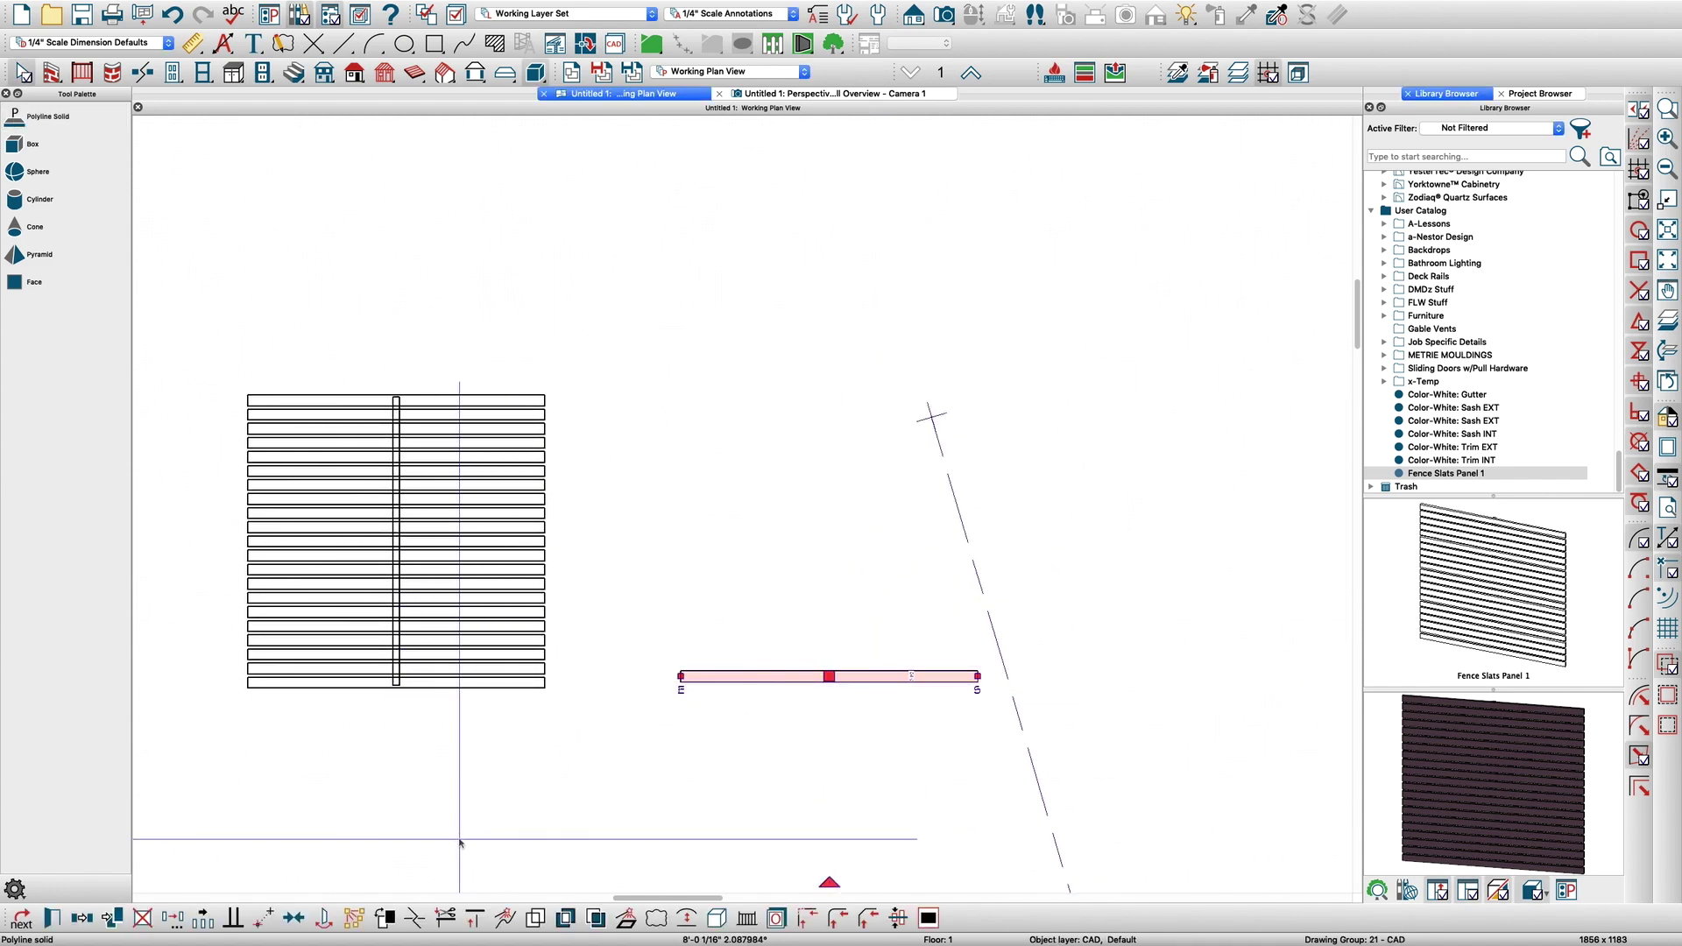
pyautogui.click(204, 917)
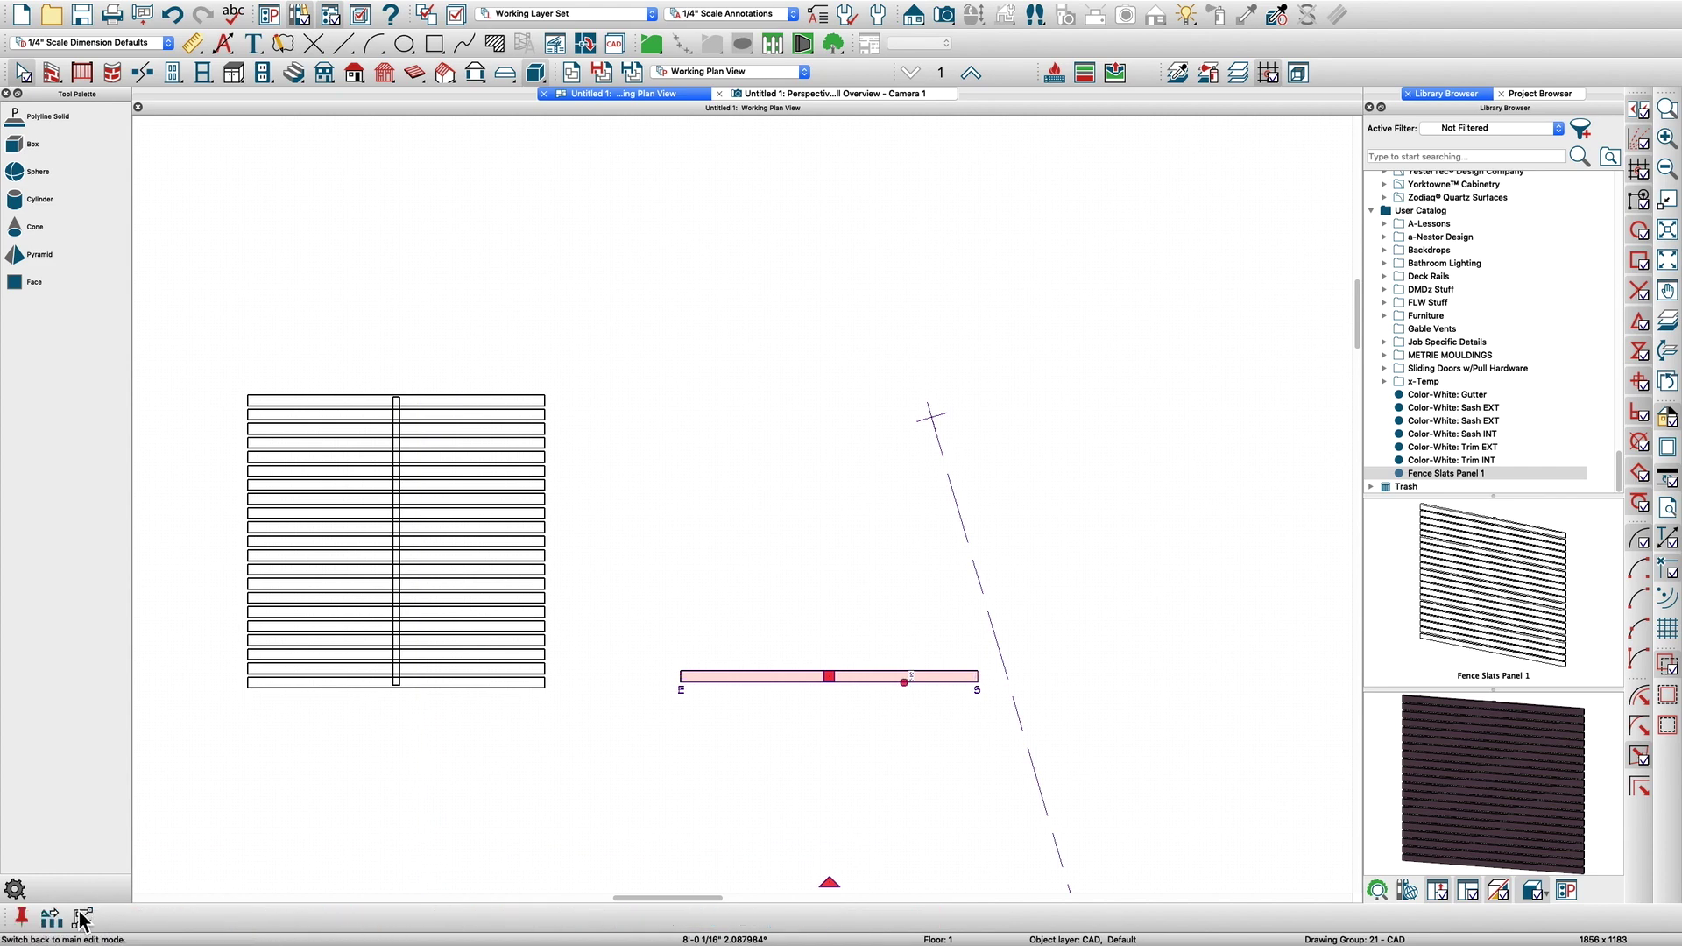
pyautogui.click(81, 917)
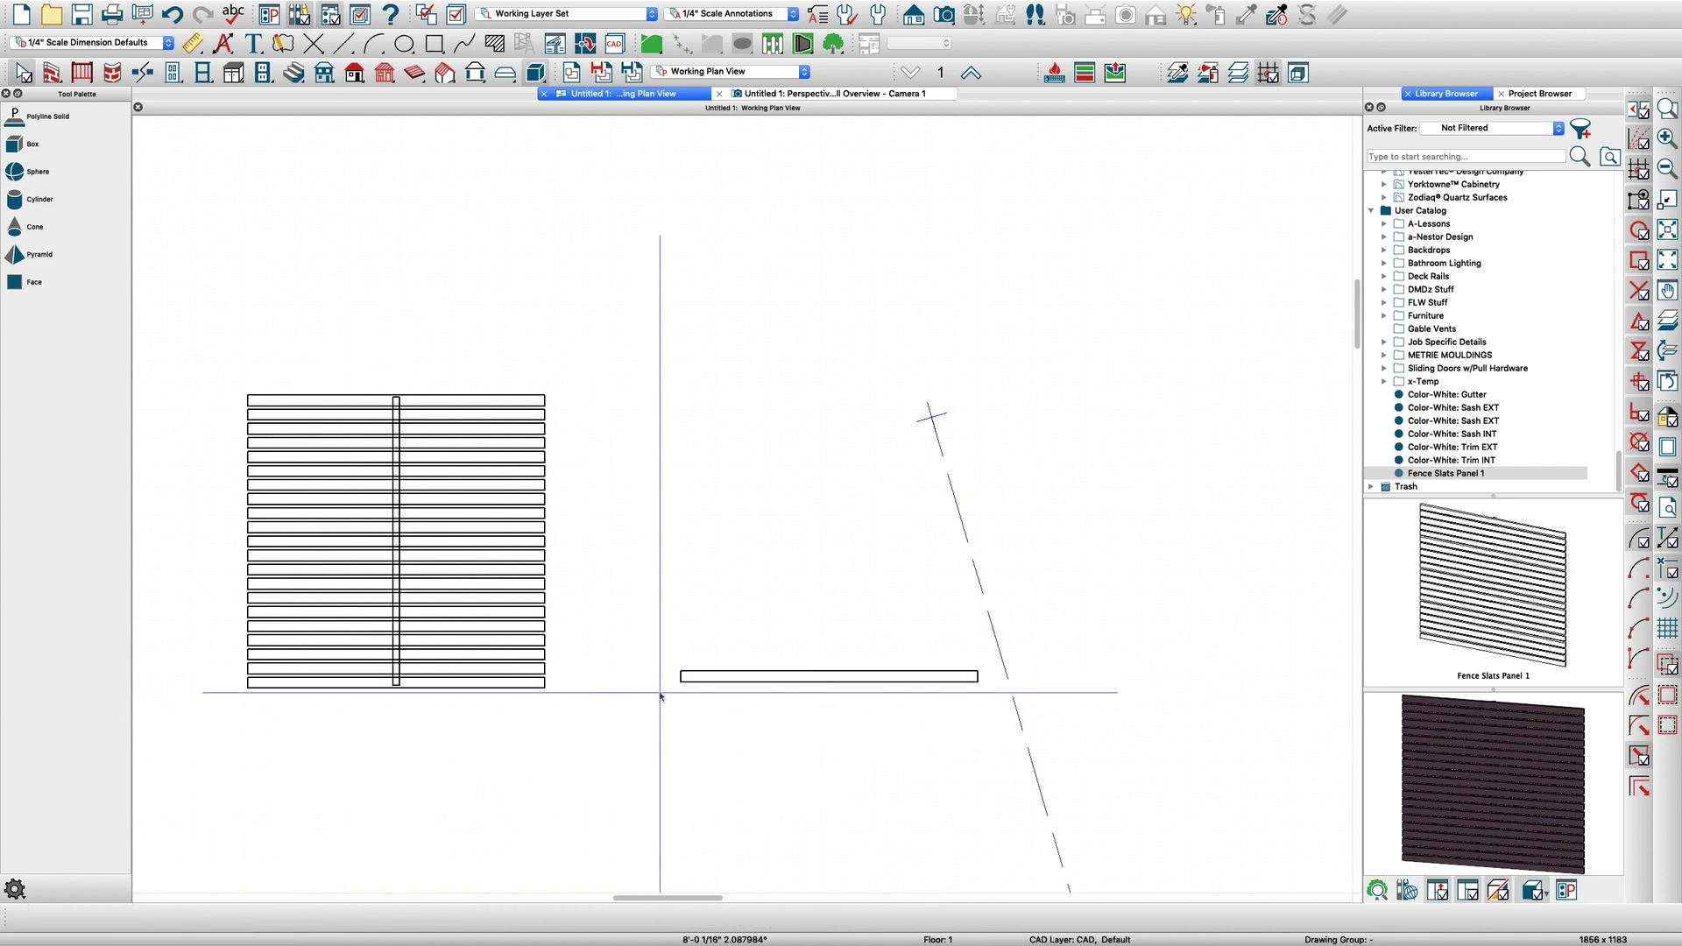
# Draw a 12 by 72 inch rectangle rising from the bar's left corner
pyautogui.scroll(2, 661, 696)
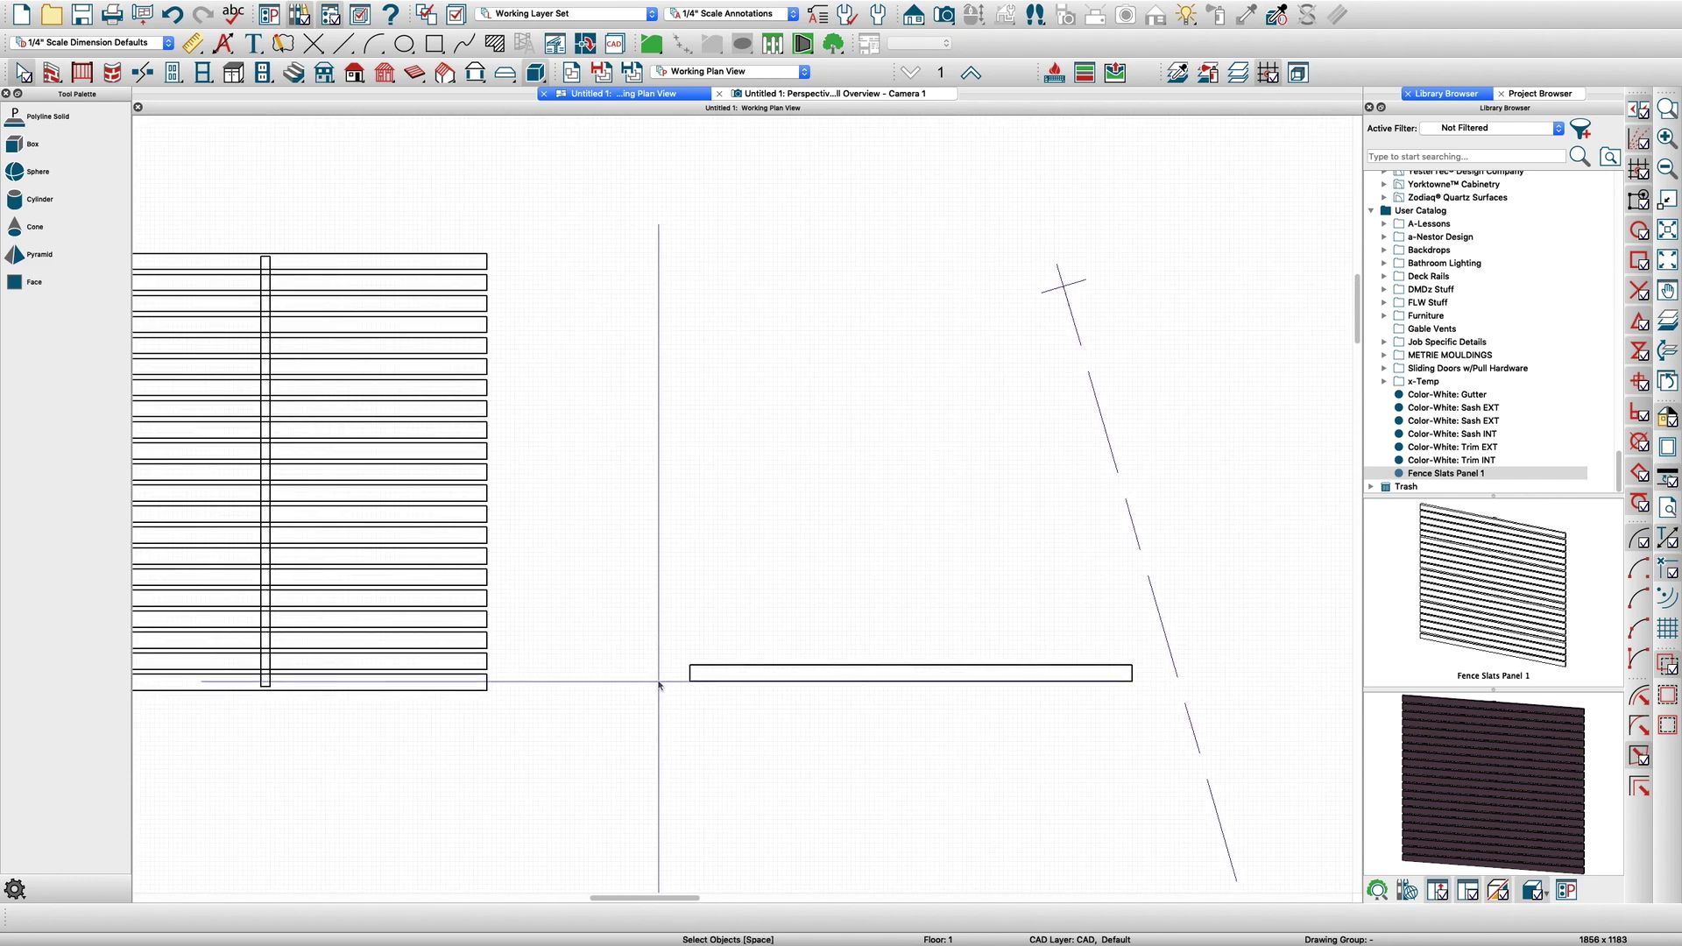
pyautogui.press('r')
pyautogui.press('p')
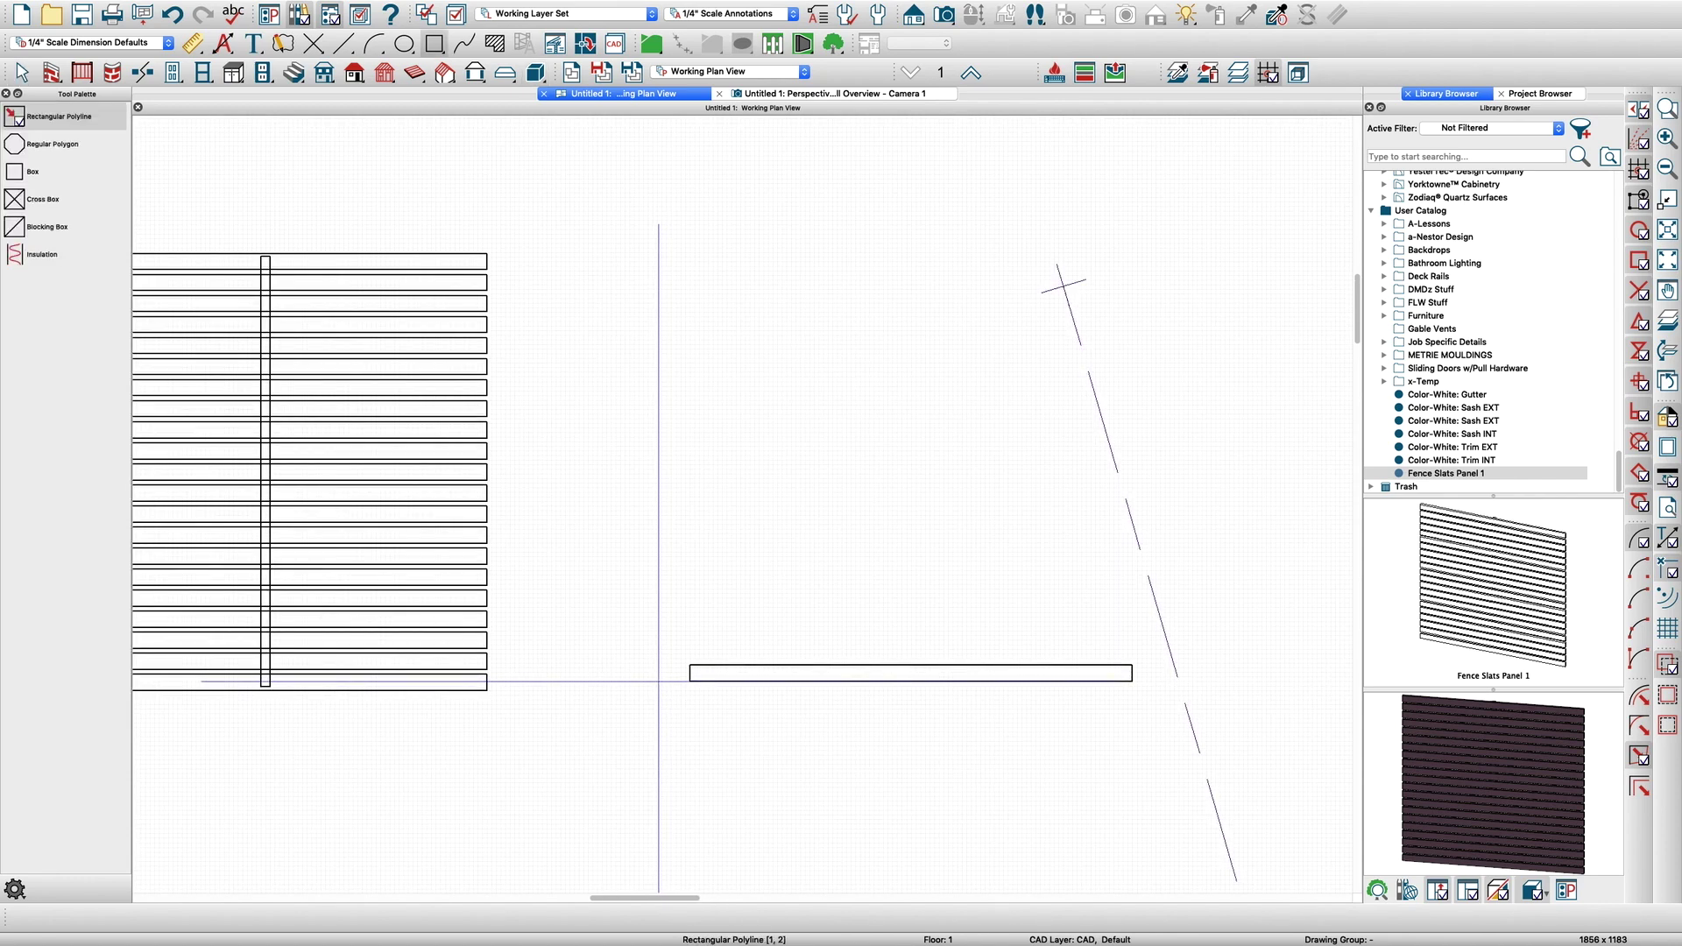
pyautogui.moveTo(691, 681); pyautogui.dragTo(638, 245)
pyautogui.press('Tab')
pyautogui.press('Tab')
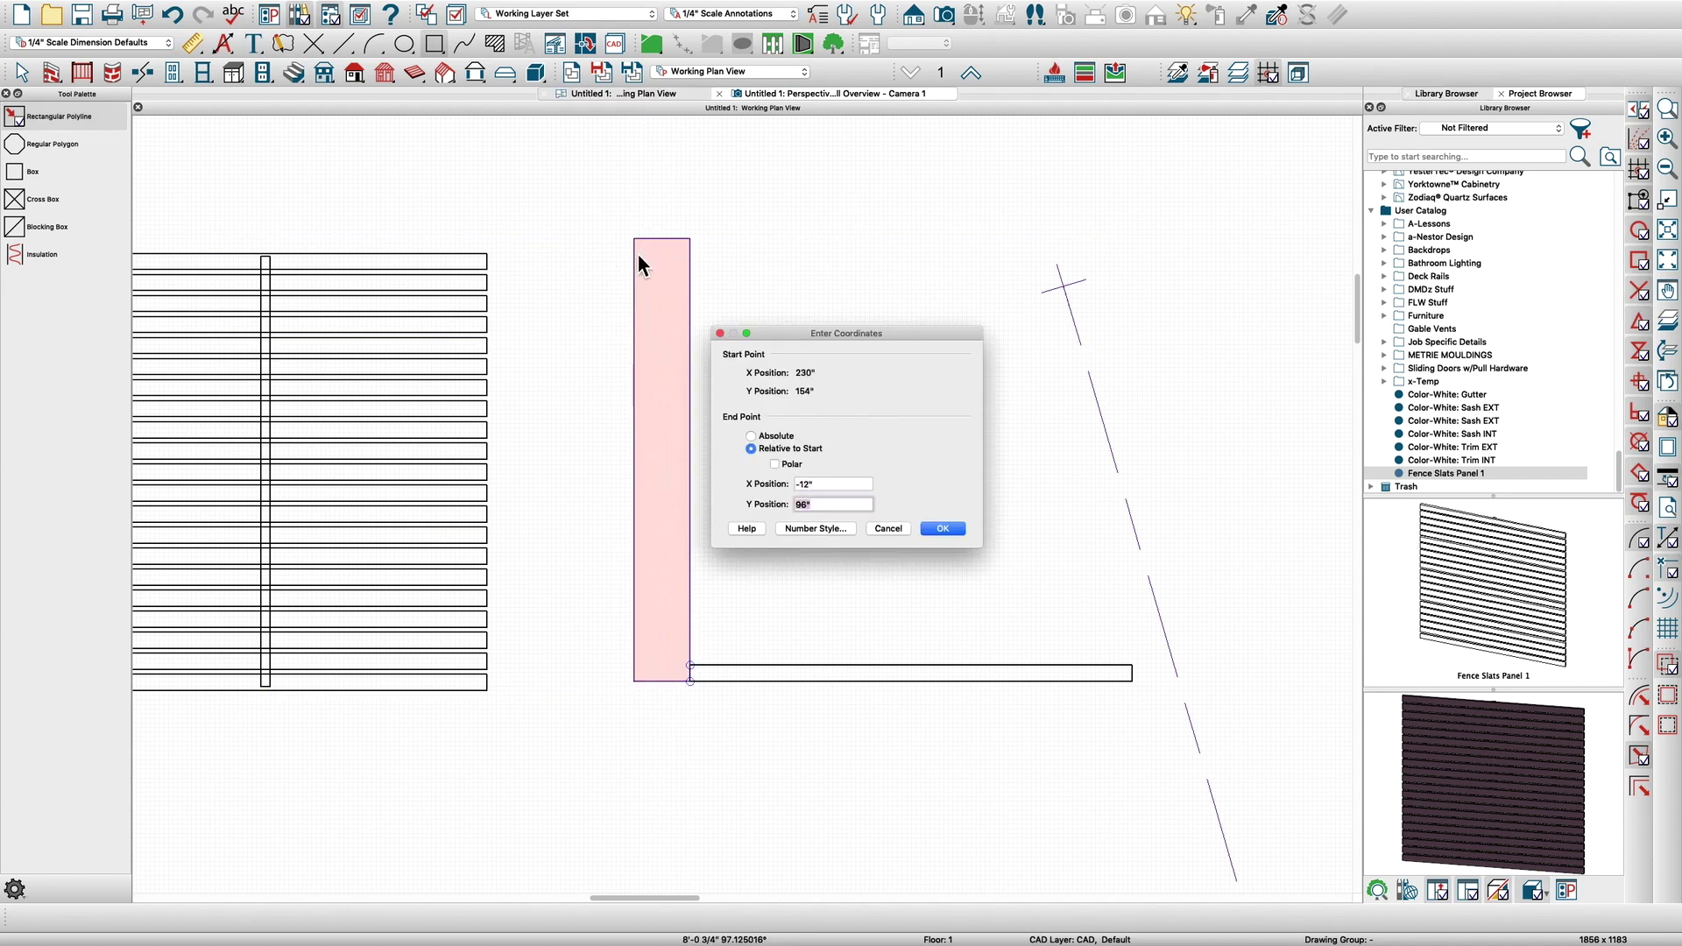
pyautogui.write('72')
pyautogui.press('Return')
# Move the tall rectangle down by a -3 inch Y offset with Transform/Replicate
pyautogui.click(690, 674)
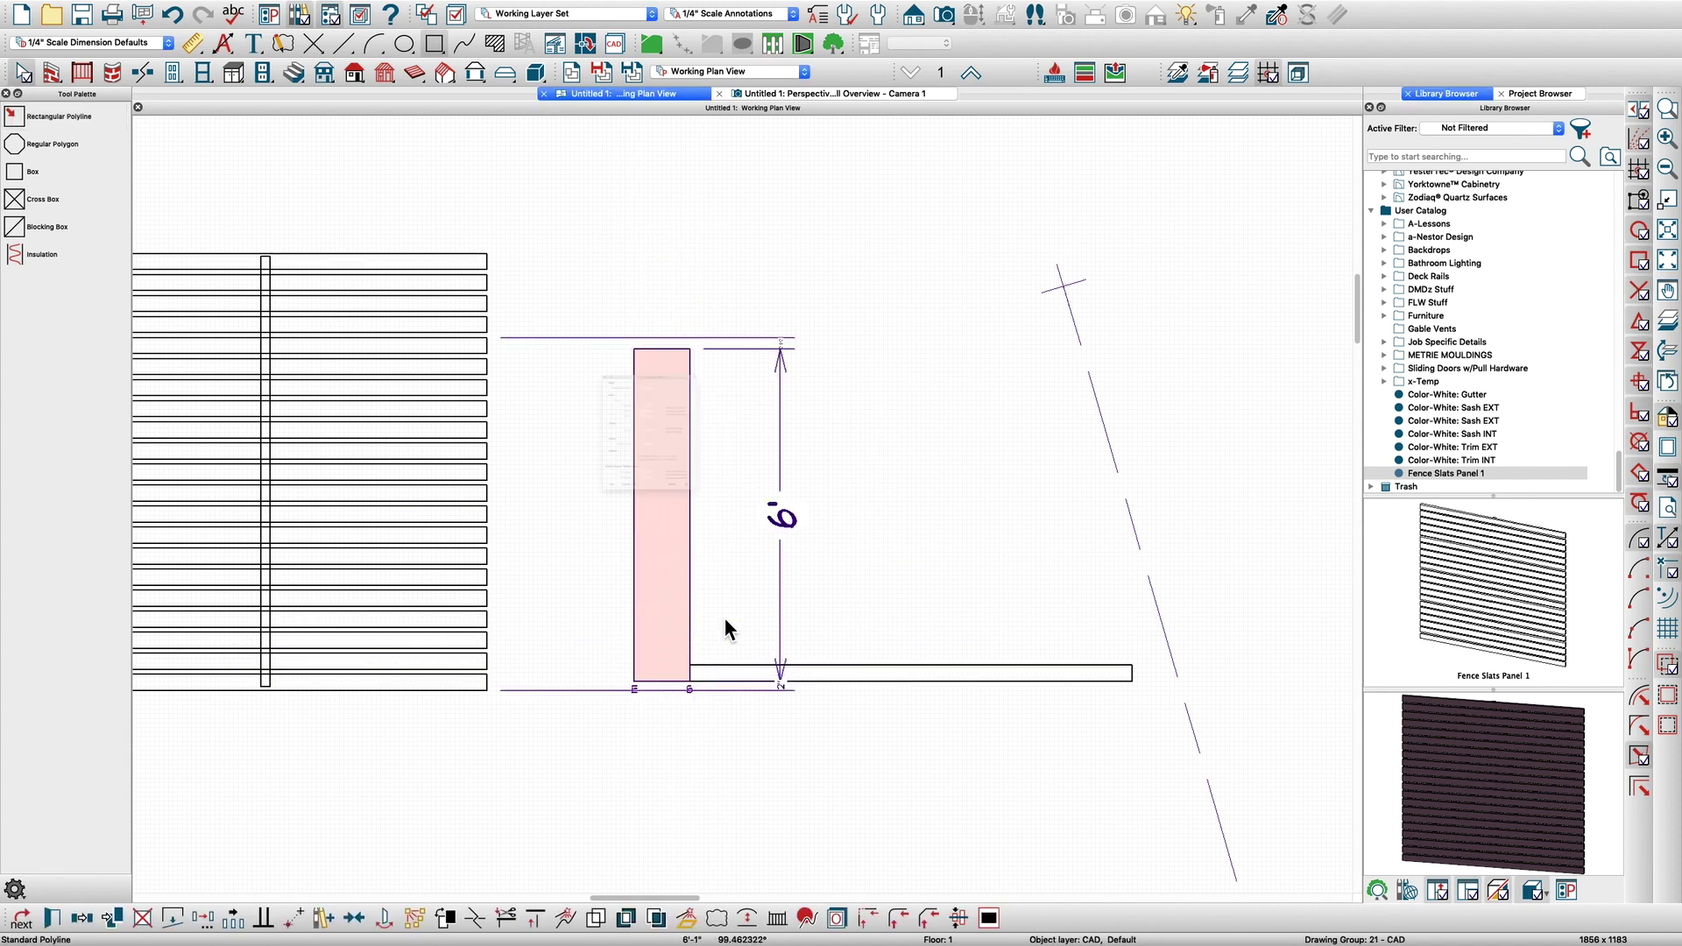
pyautogui.press('super+t')
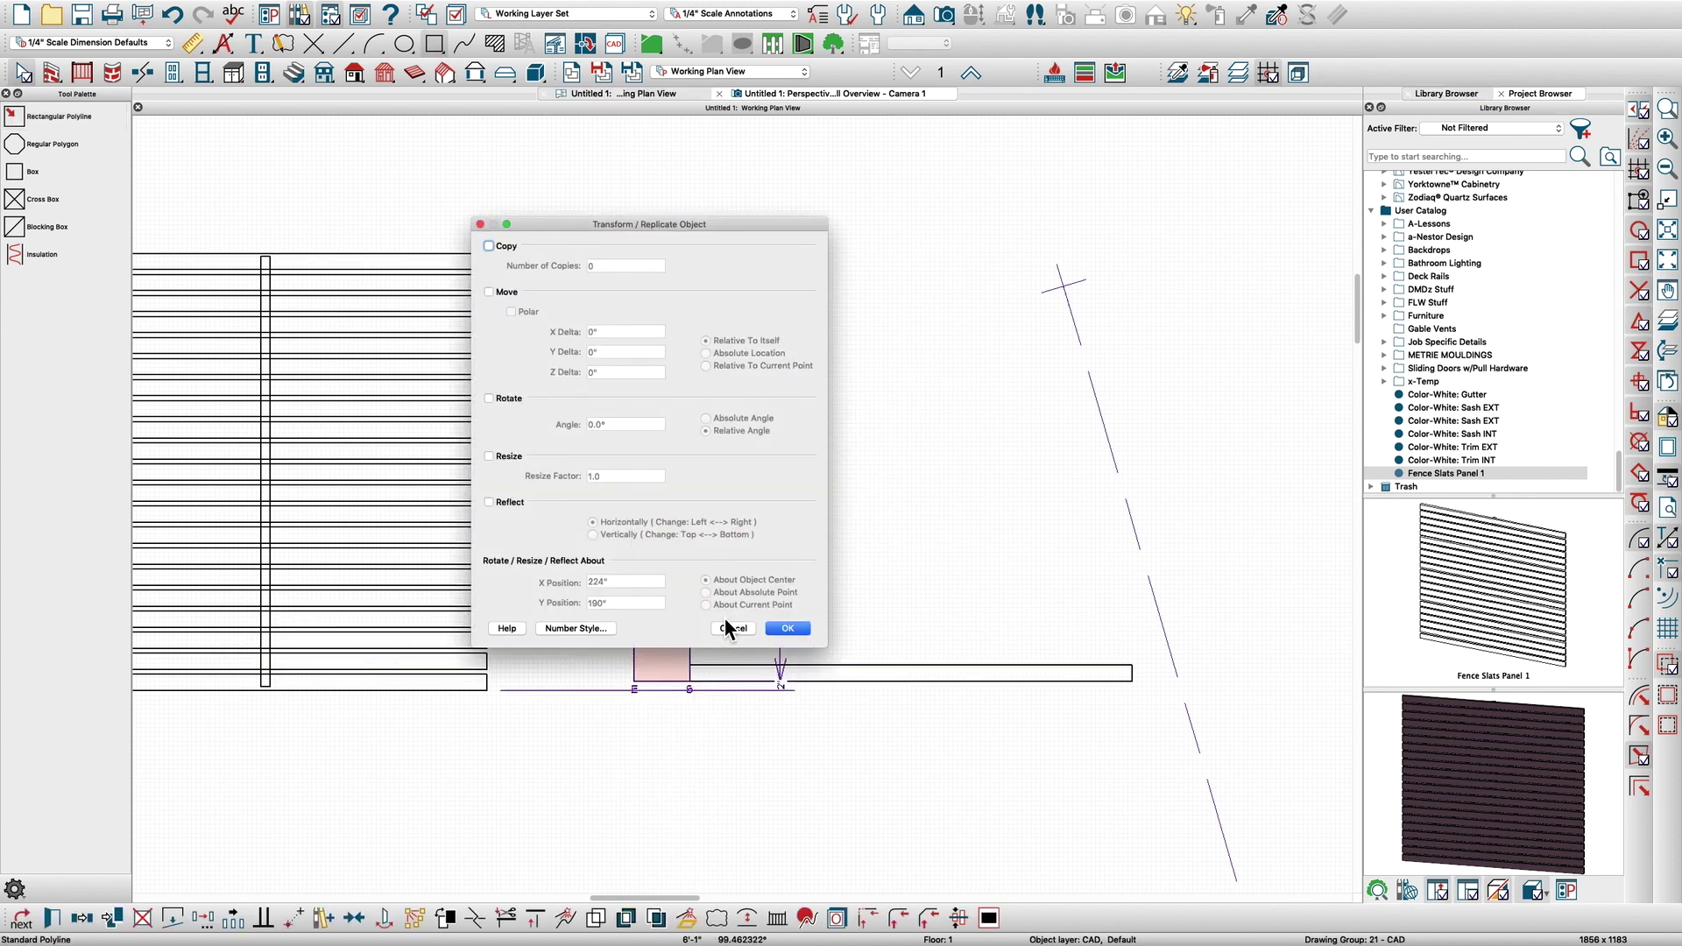
pyautogui.click(506, 294)
pyautogui.click(623, 355)
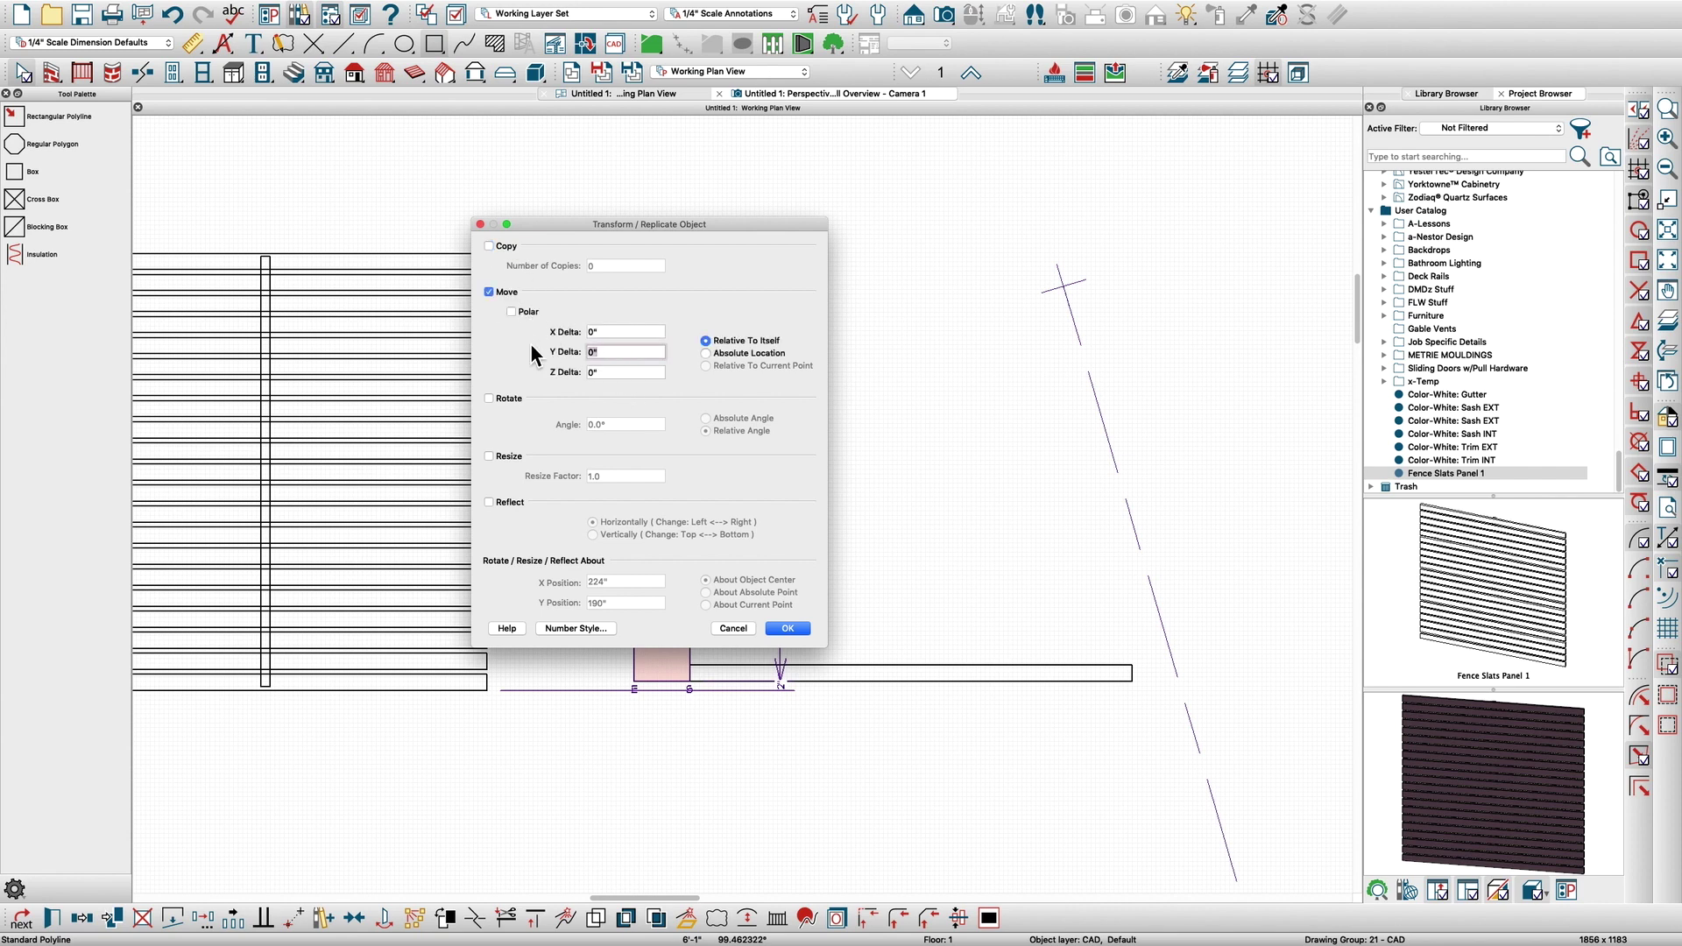
pyautogui.write('-3')
pyautogui.press('Tab')
pyautogui.press('Return')
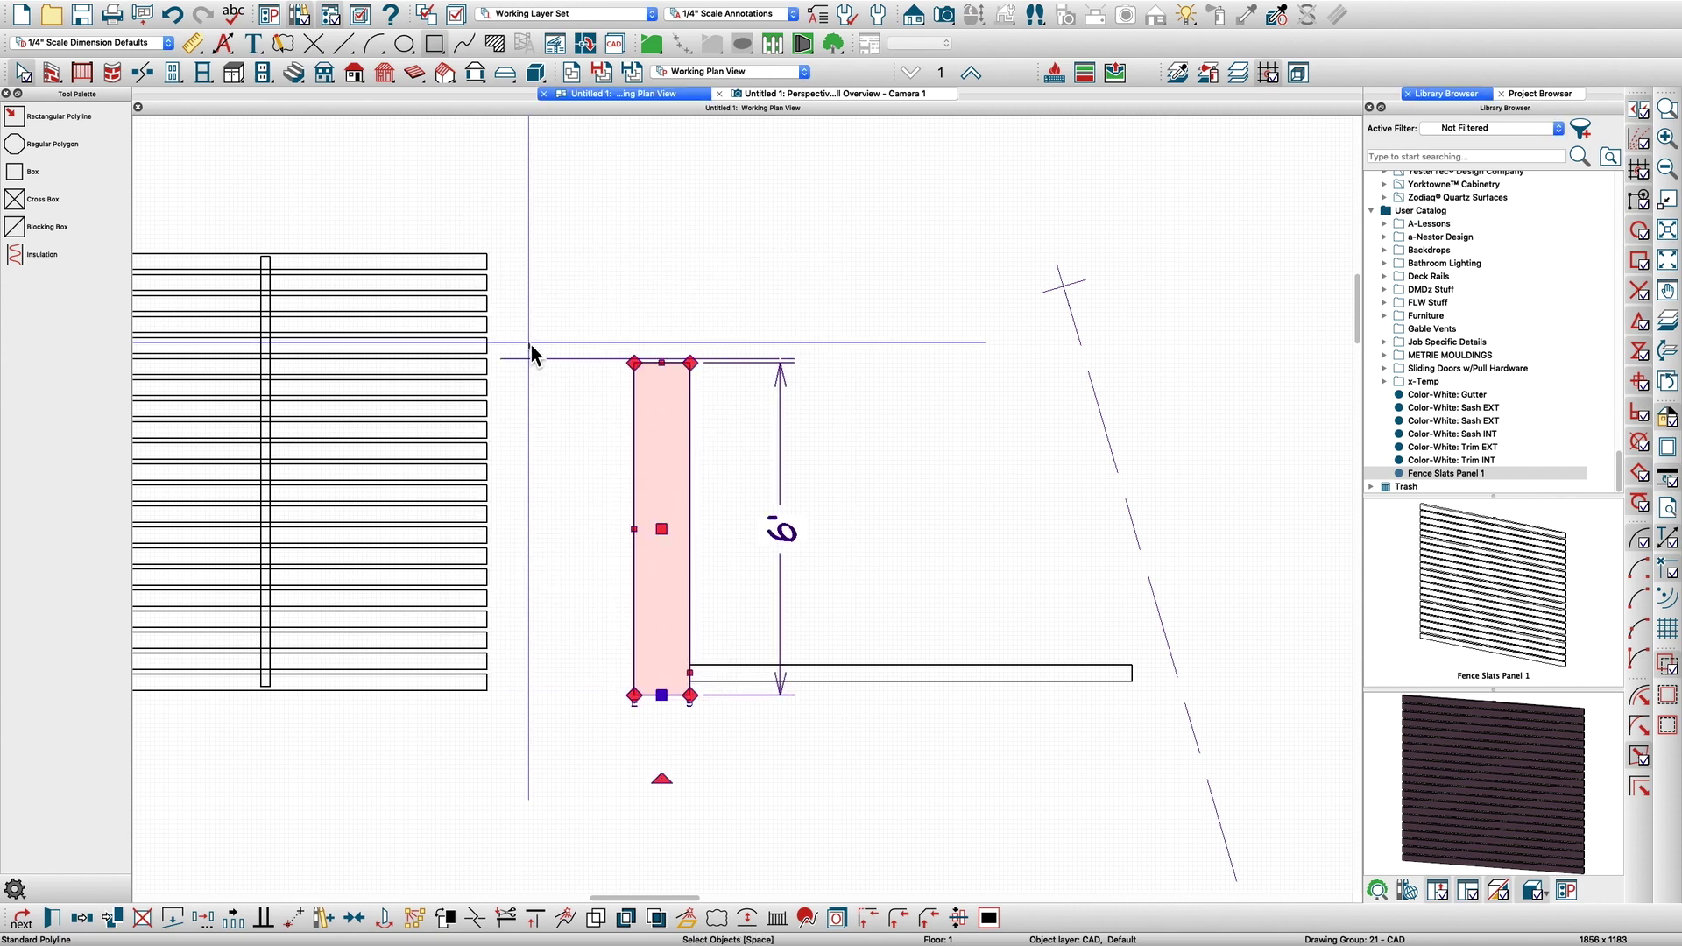
pyautogui.press('space')
pyautogui.scroll(1, 575, 375)
pyautogui.click(740, 692)
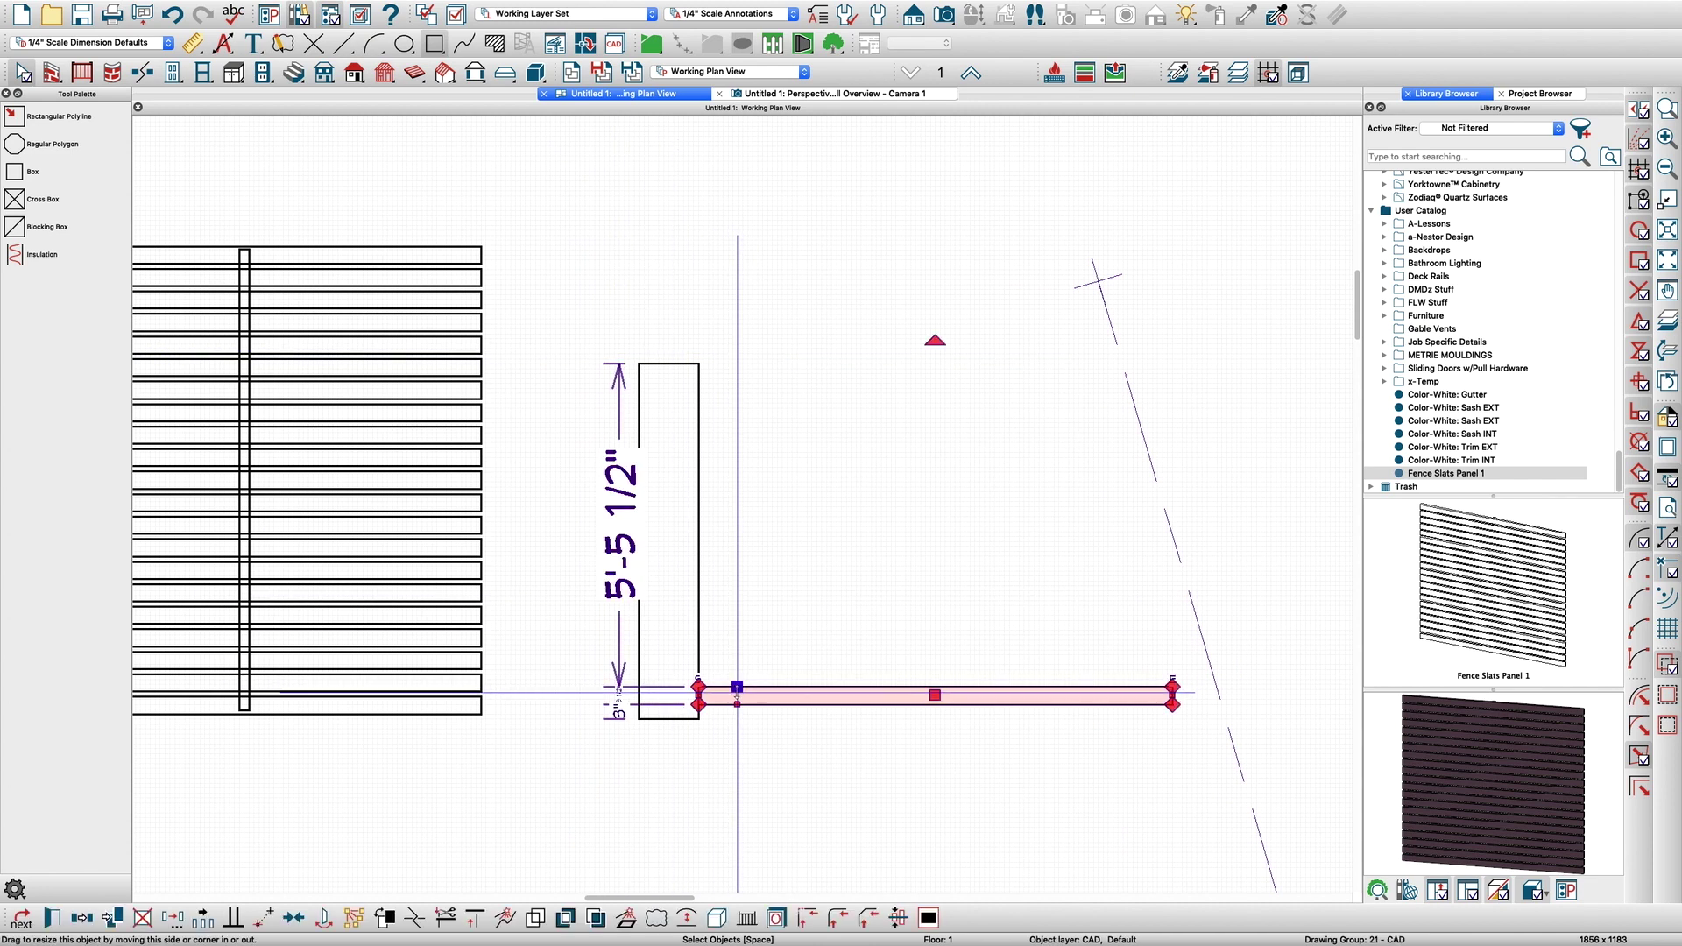
pyautogui.click(736, 684)
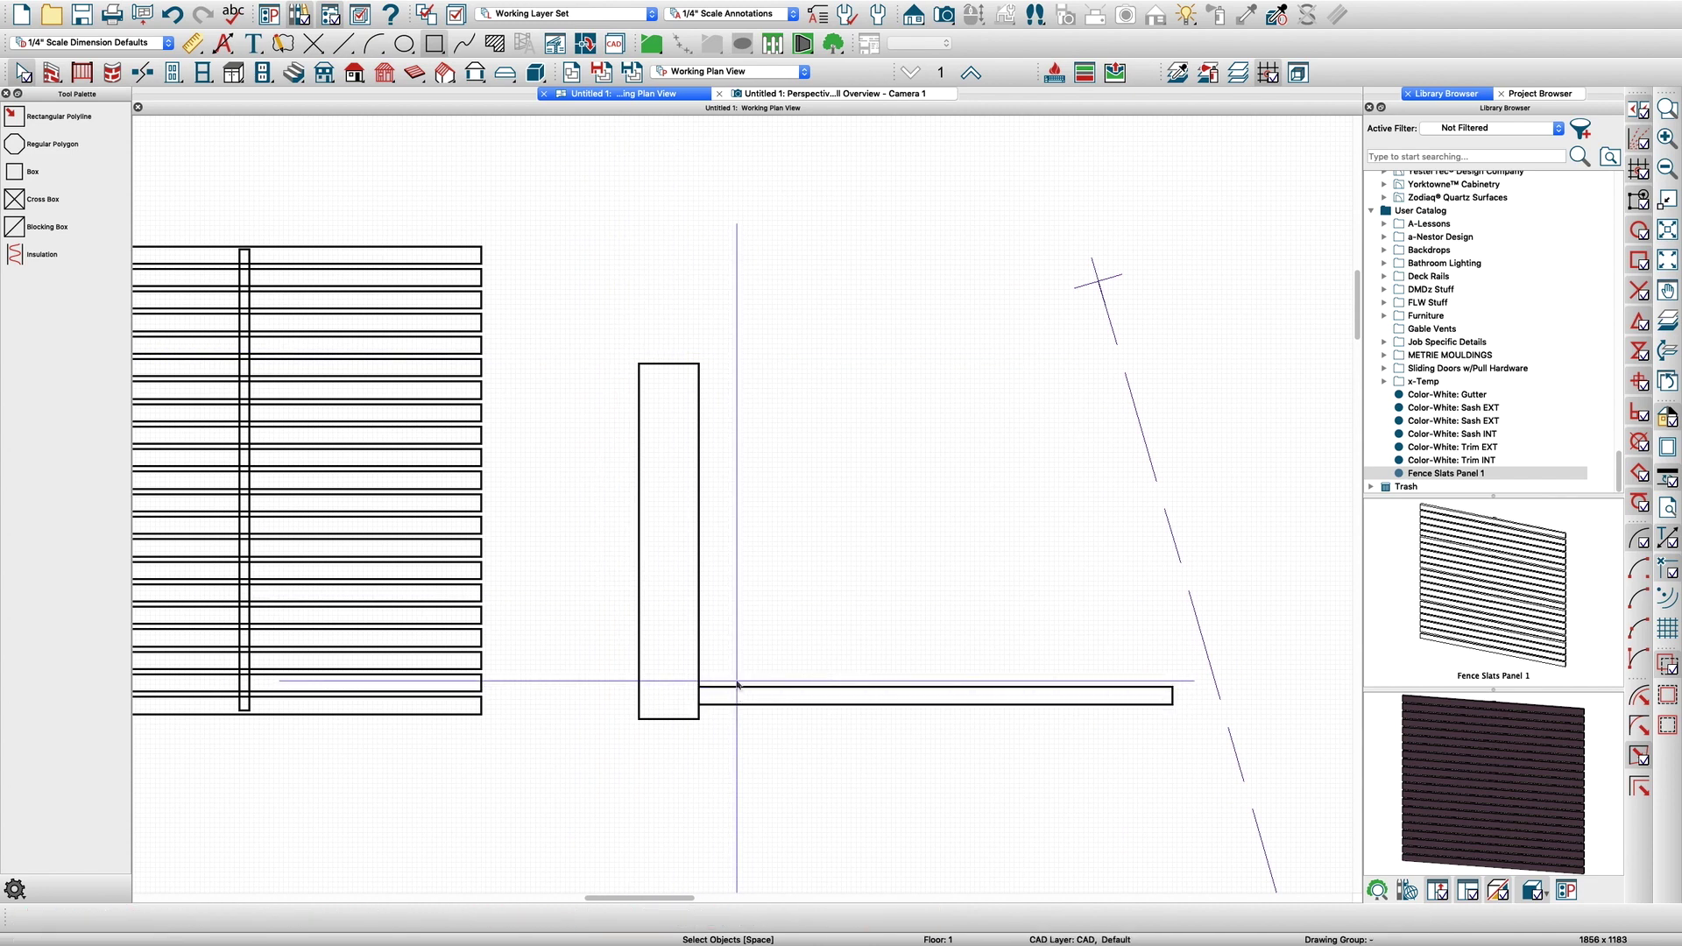
# Stretch the tall rectangle's bottom edge down to line up with the bar
pyautogui.click(670, 713)
pyautogui.moveTo(672, 719); pyautogui.dragTo(698, 705)
pyautogui.press('Escape')
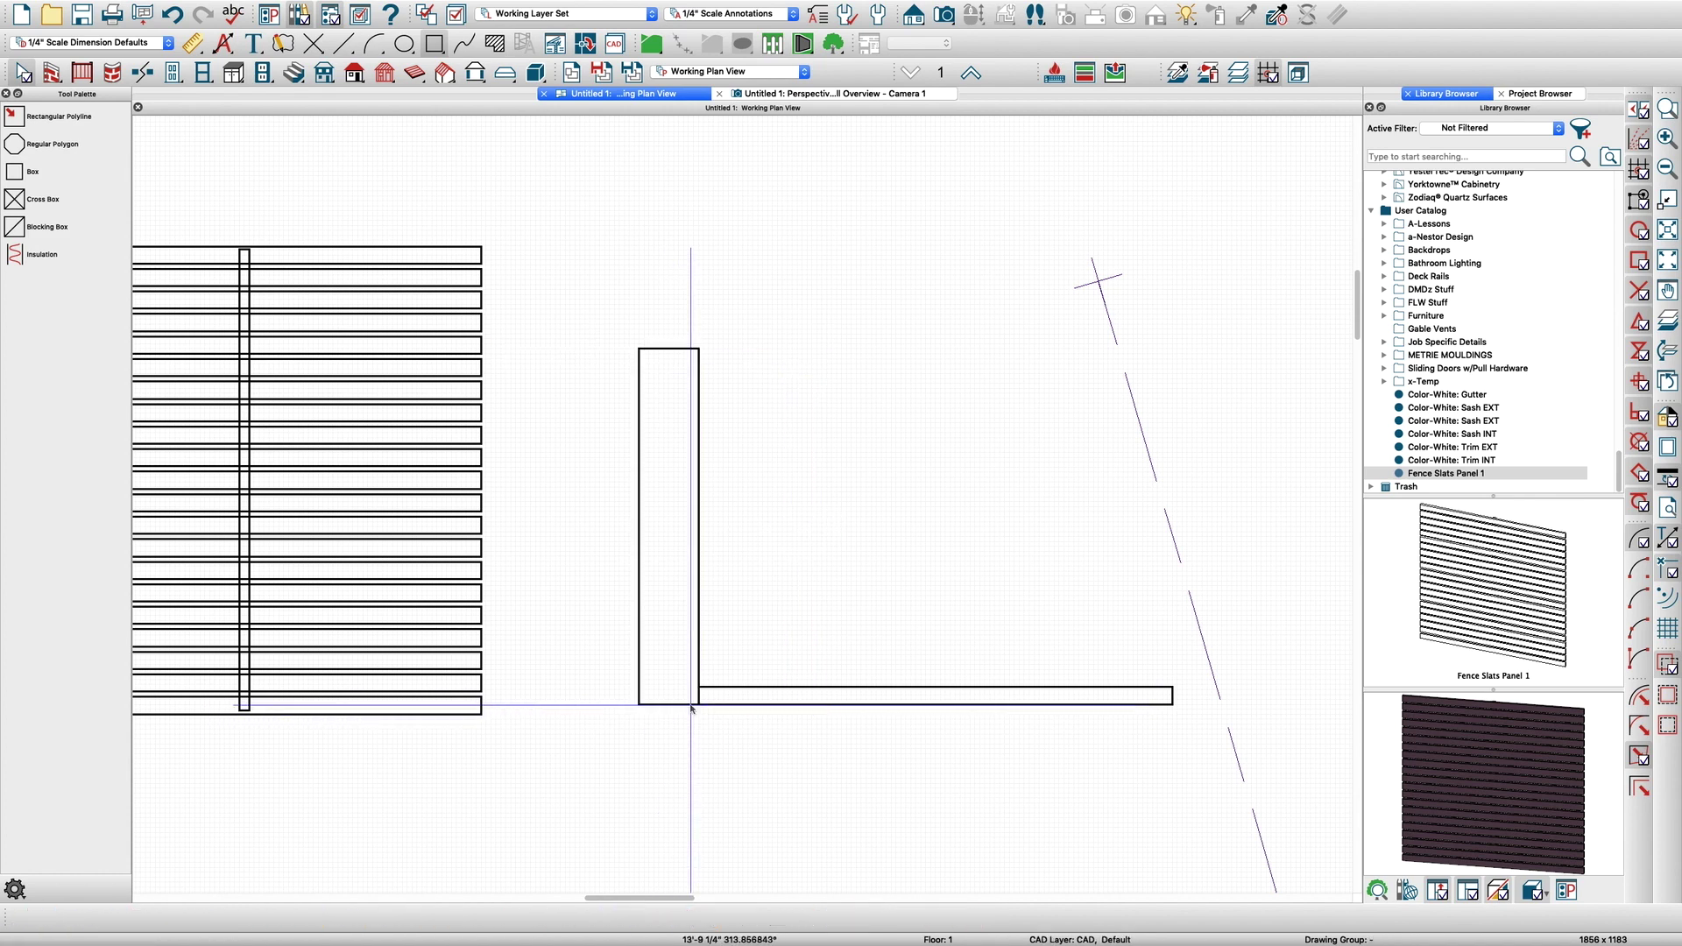
# Widen the rectangle rightward past the bar's end, then select the bar
pyautogui.click(765, 692)
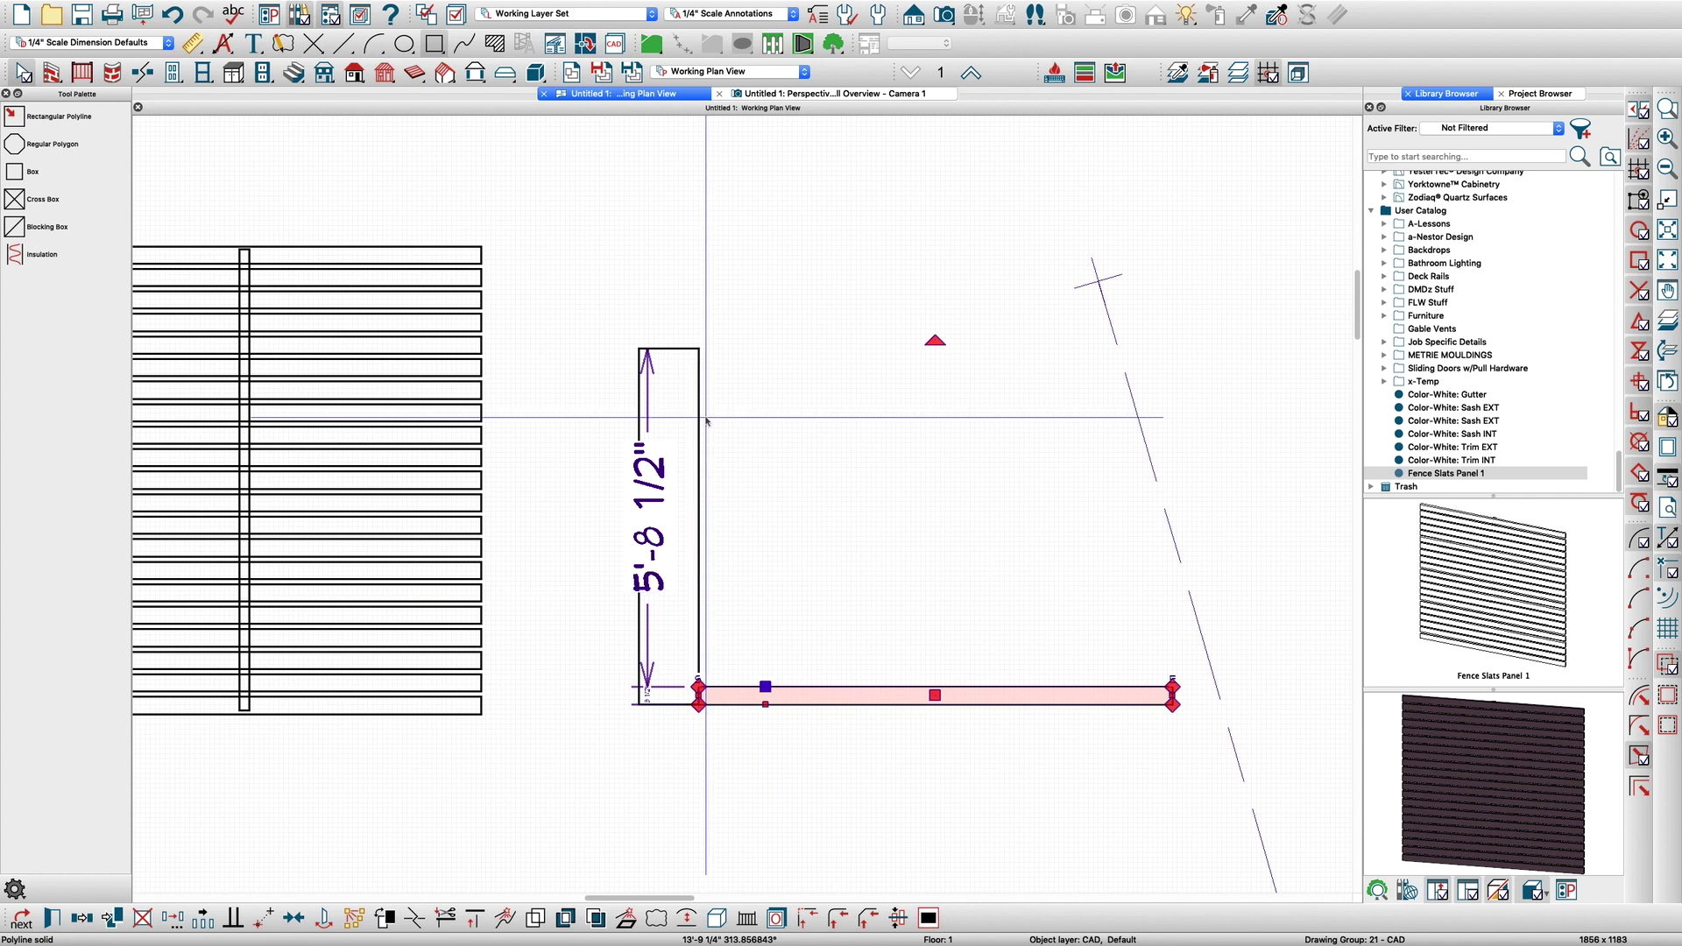
pyautogui.click(698, 364)
pyautogui.moveTo(698, 527); pyautogui.dragTo(1253, 563)
pyautogui.press('Escape')
pyautogui.click(1022, 689)
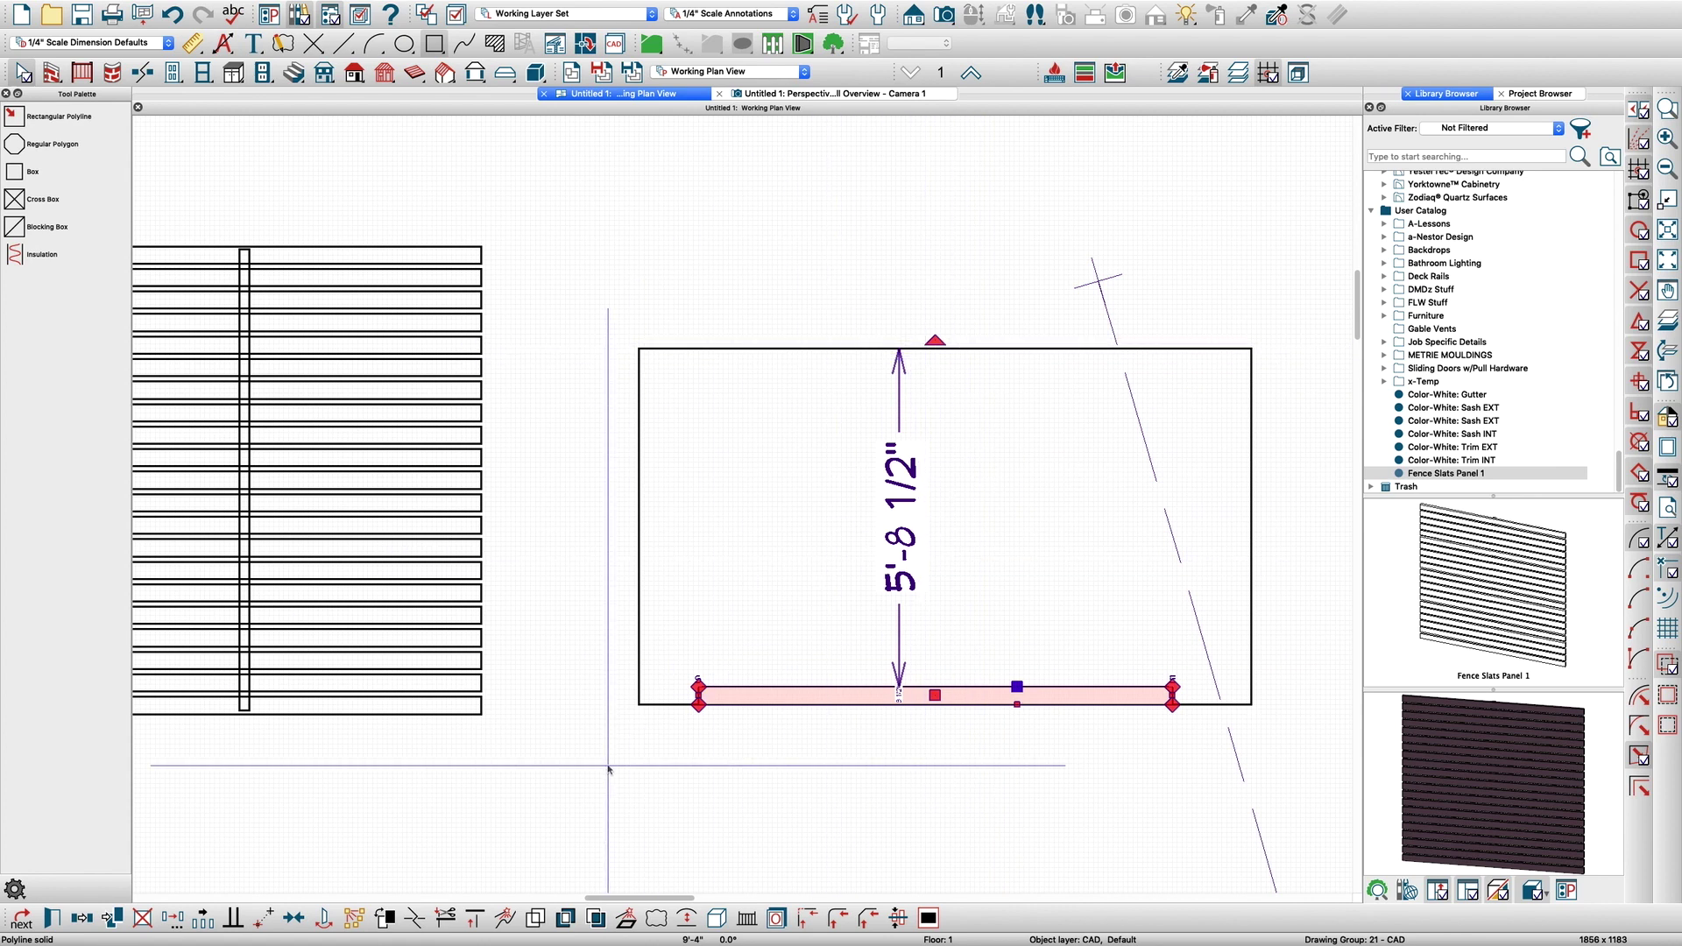
pyautogui.click(204, 919)
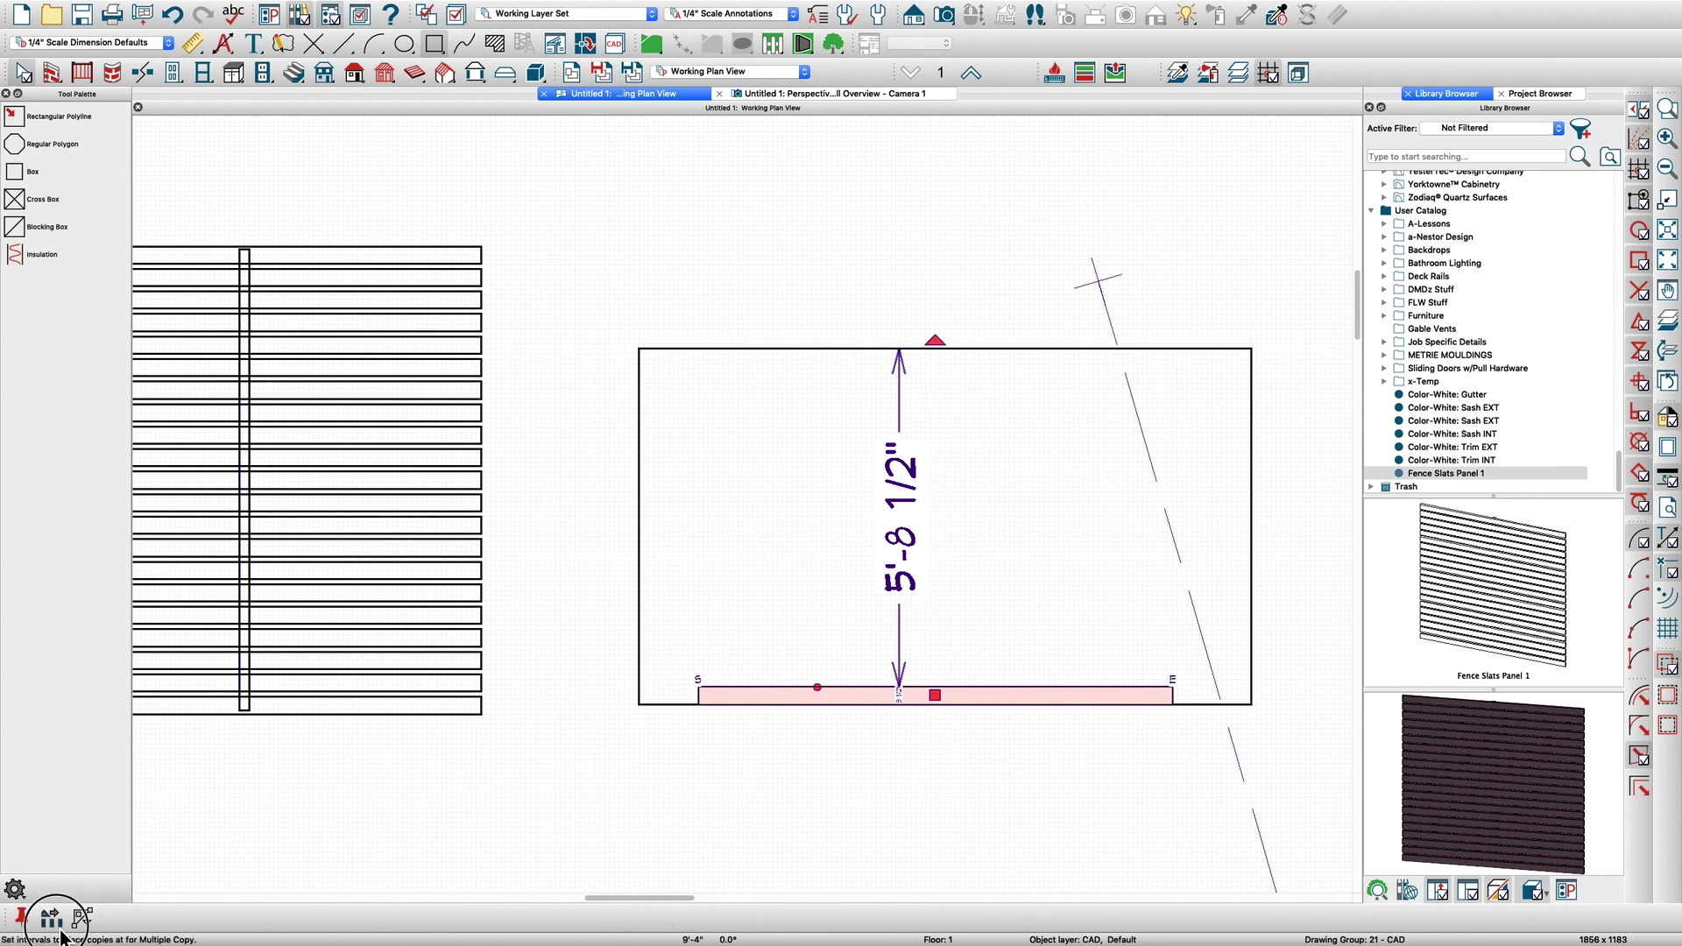
# Try spreading 20 evenly distributed bar copies up the box, then drop the slat back
pyautogui.click(59, 929)
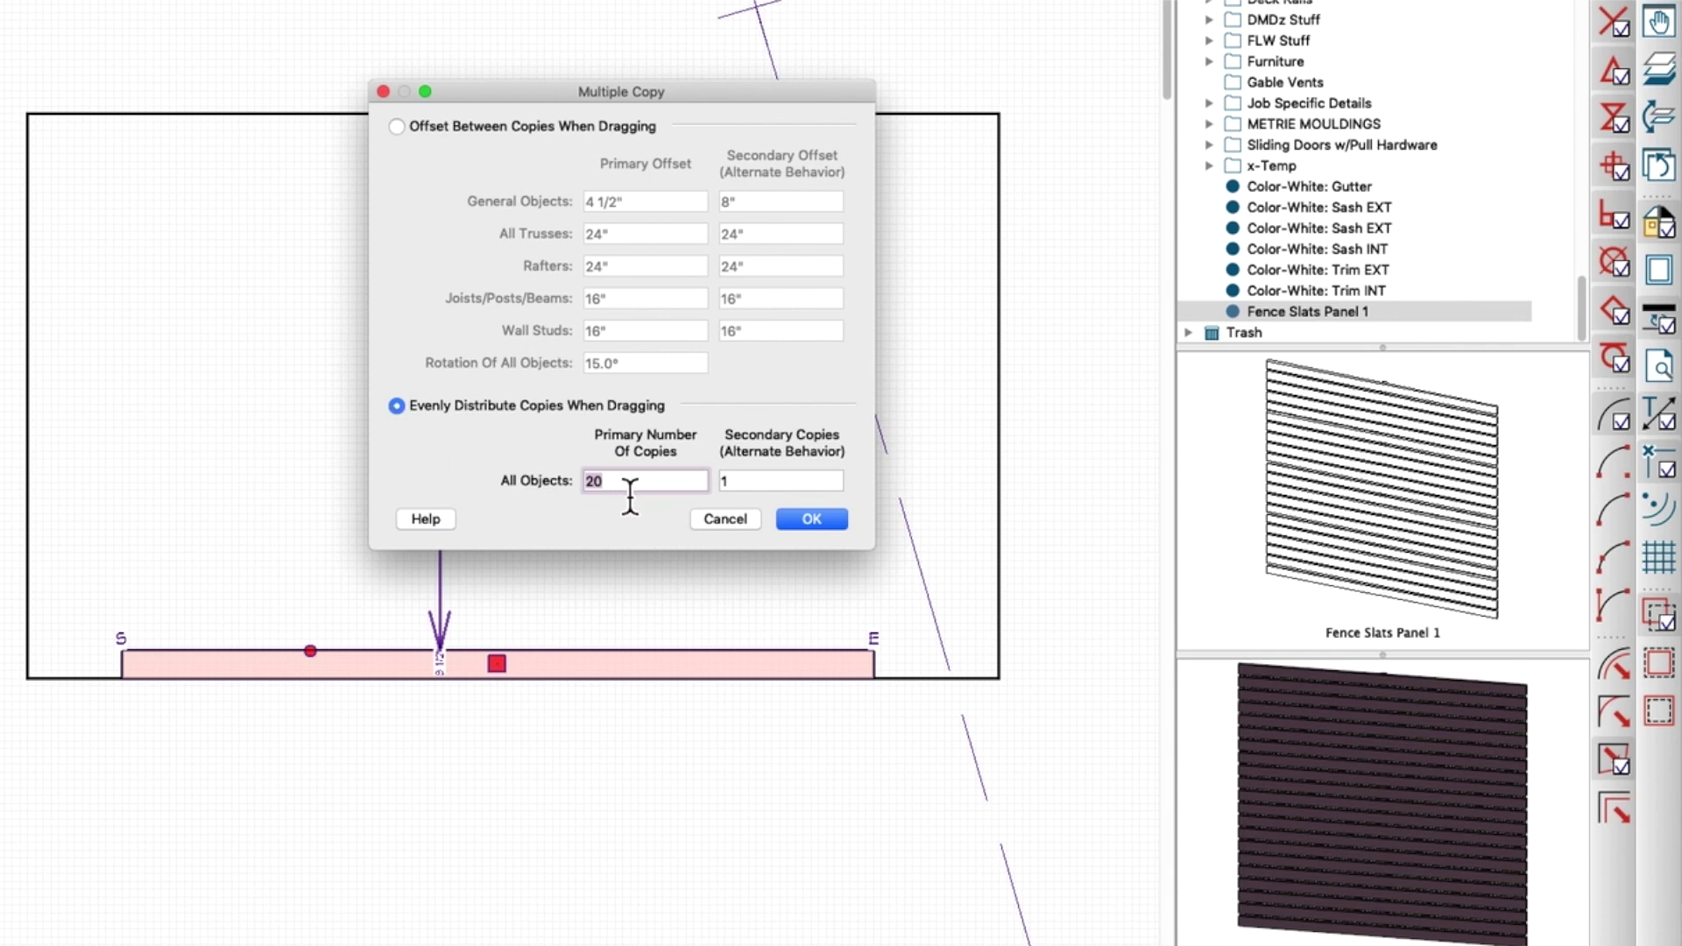
pyautogui.click(809, 522)
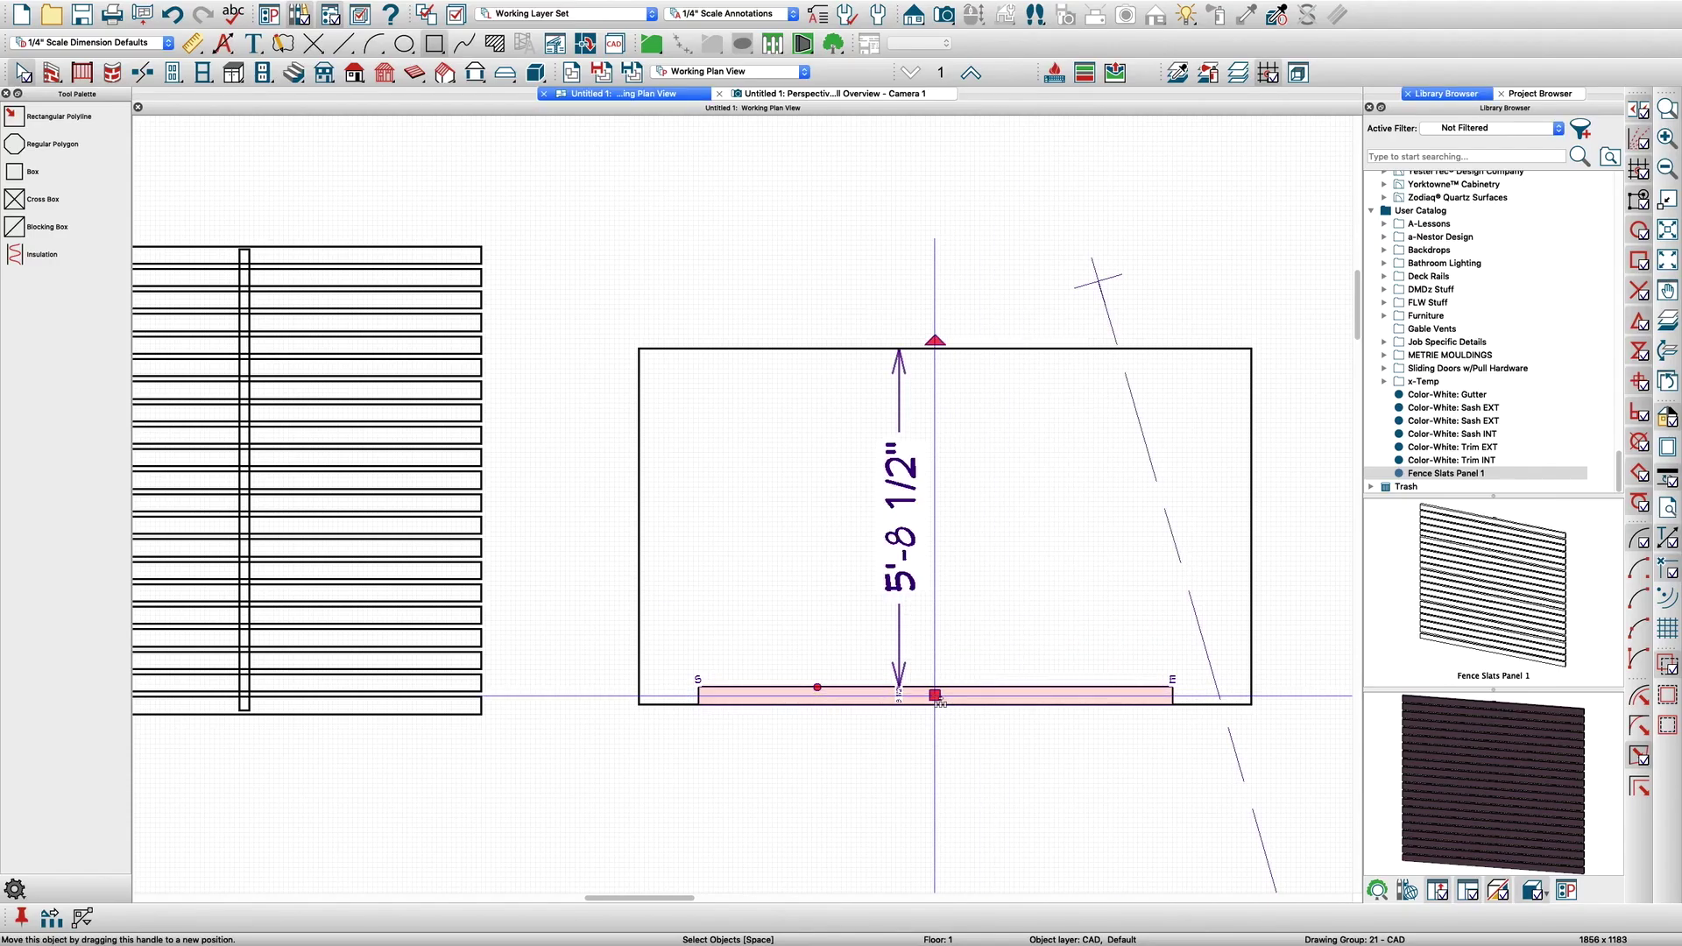
pyautogui.moveTo(497, 663); pyautogui.dragTo(511, 222)
pyautogui.moveTo(937, 407); pyautogui.dragTo(928, 351)
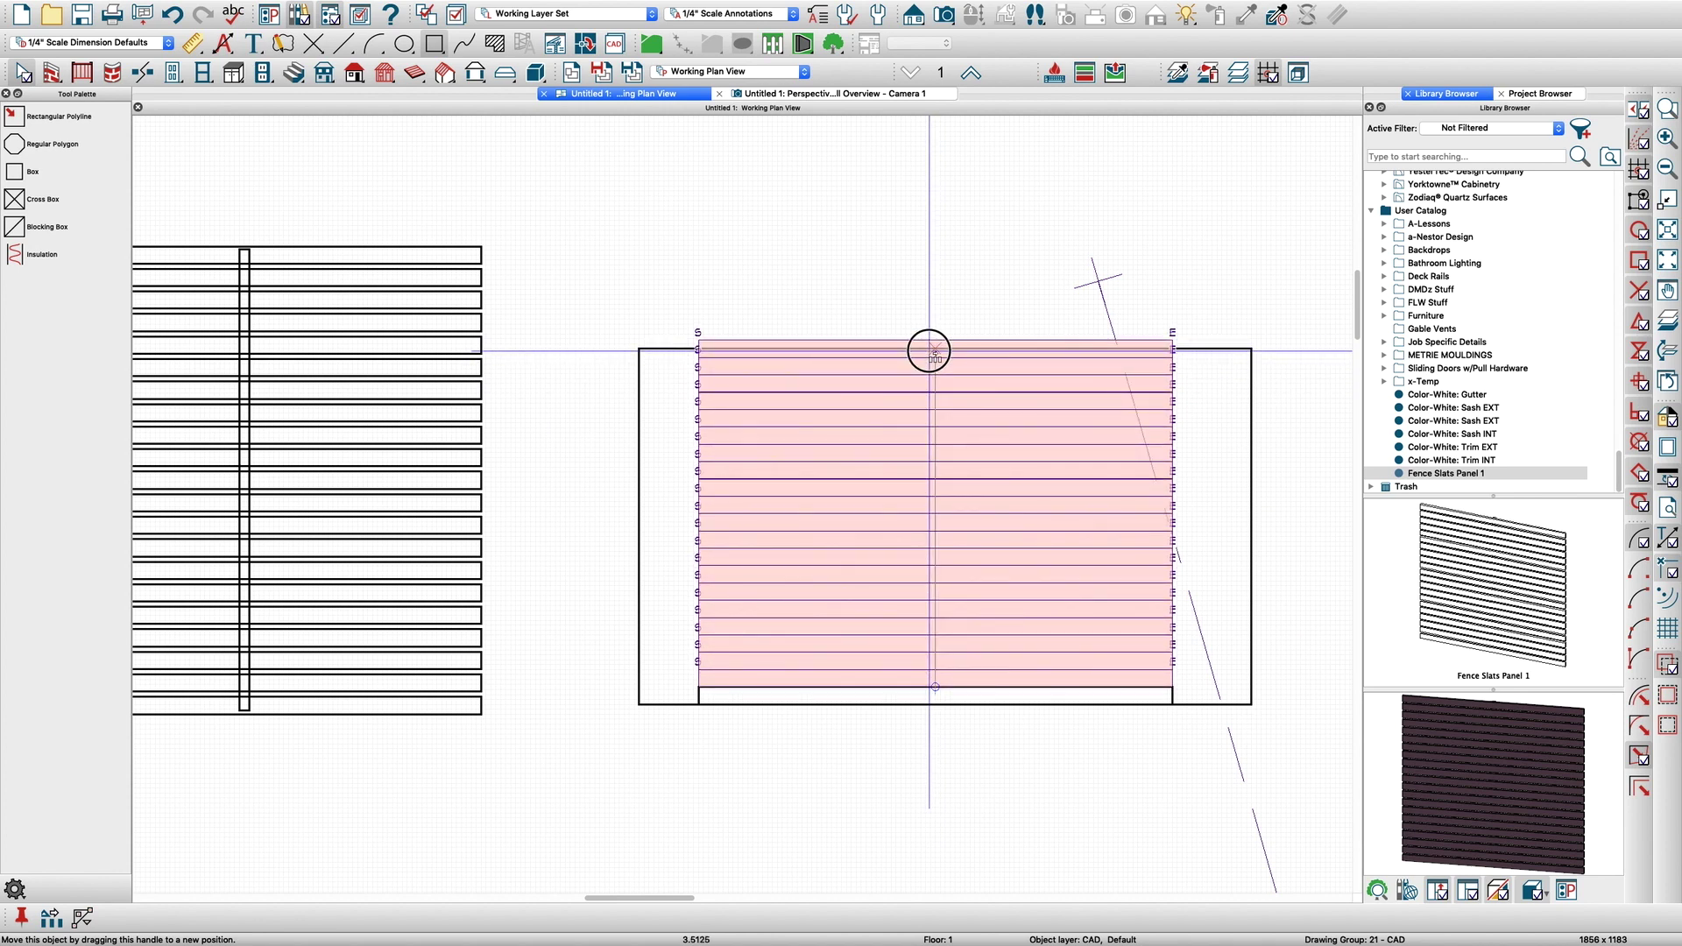
pyautogui.moveTo(933, 351); pyautogui.dragTo(931, 348)
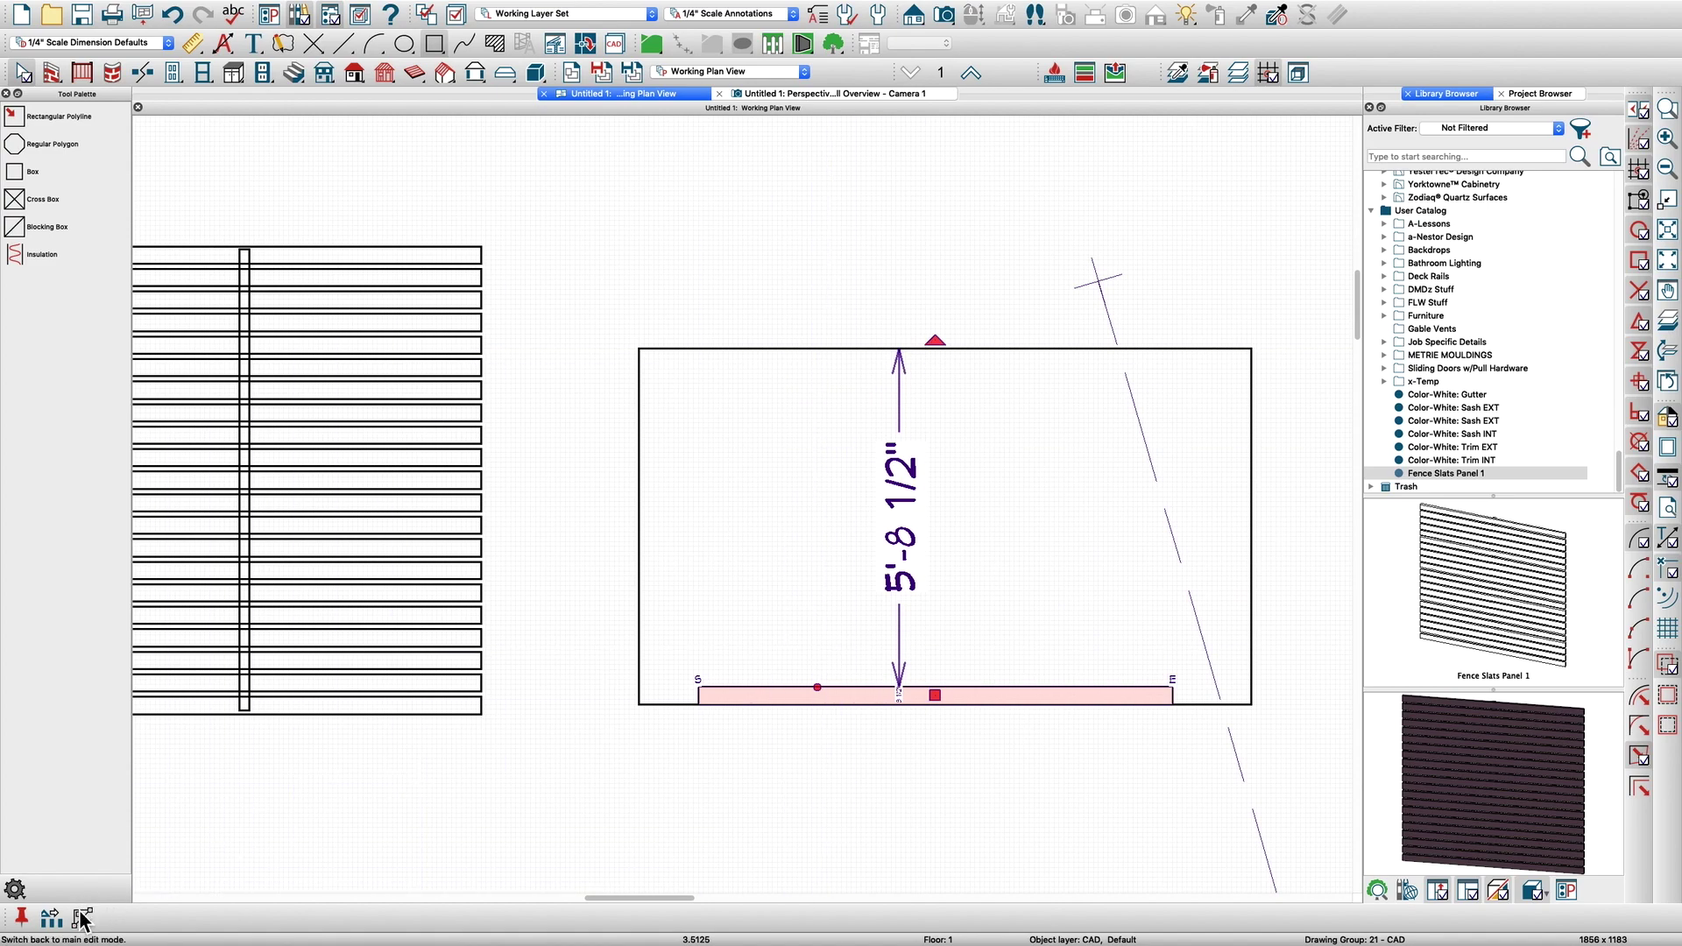
# Spread 15 evenly distributed slat copies from the bottom bar up to the box top
pyautogui.click(51, 918)
pyautogui.click(1004, 580)
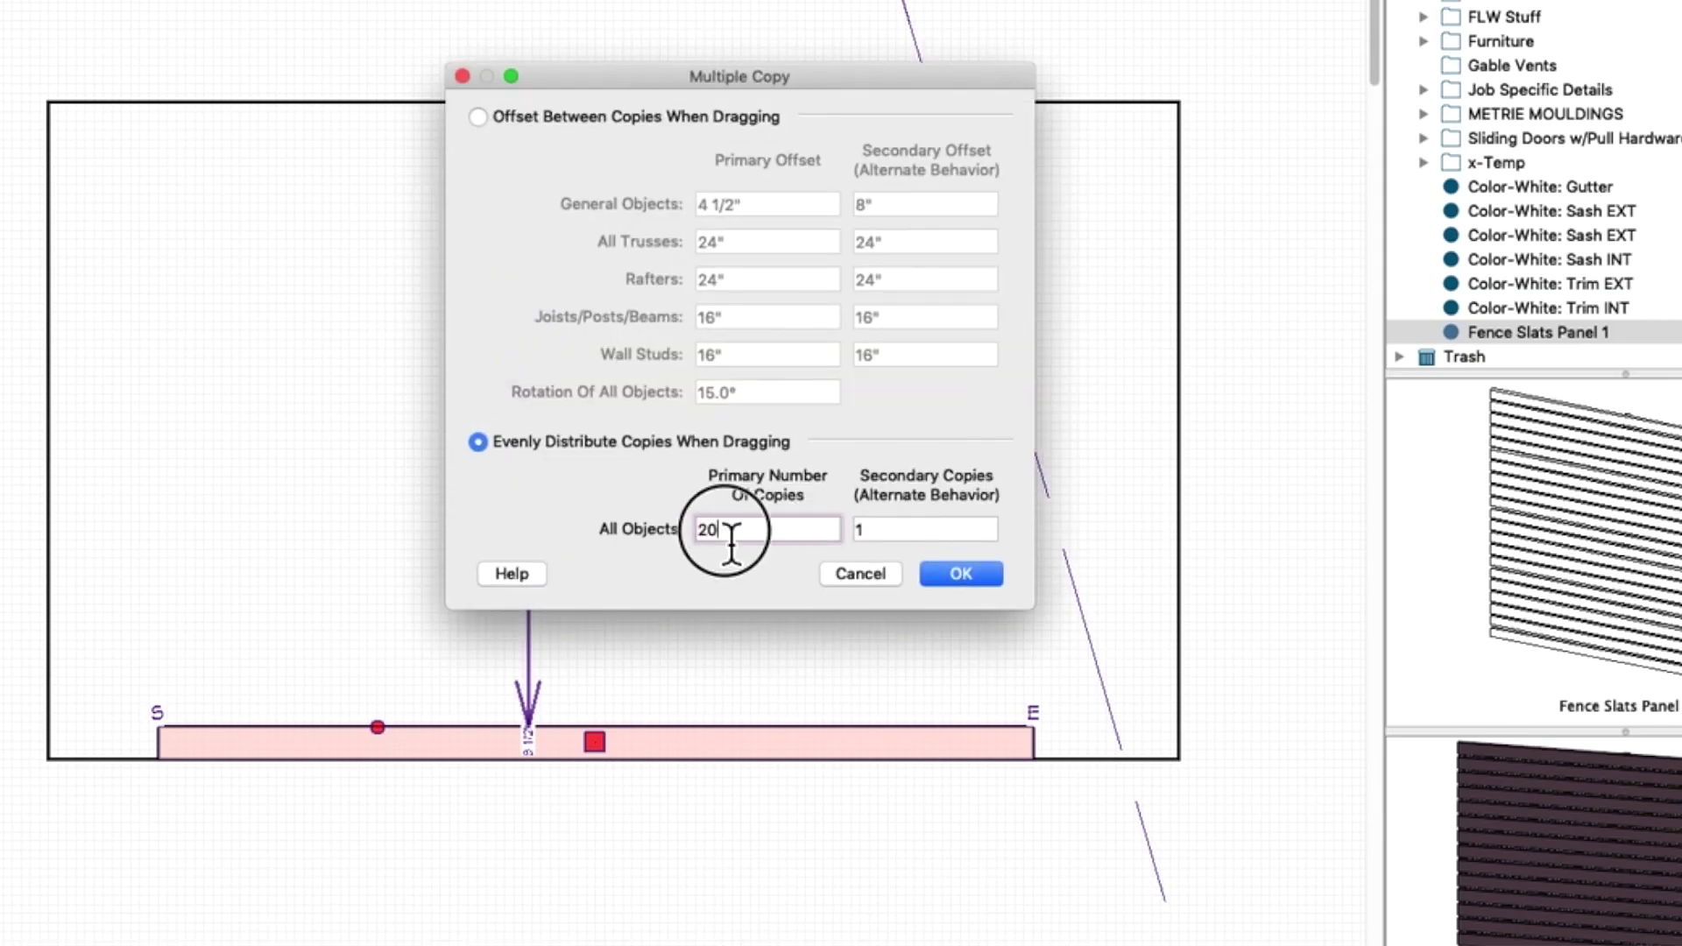
pyautogui.press('BackSpace')
pyautogui.press('BackSpace')
pyautogui.write('15')
pyautogui.press('Tab')
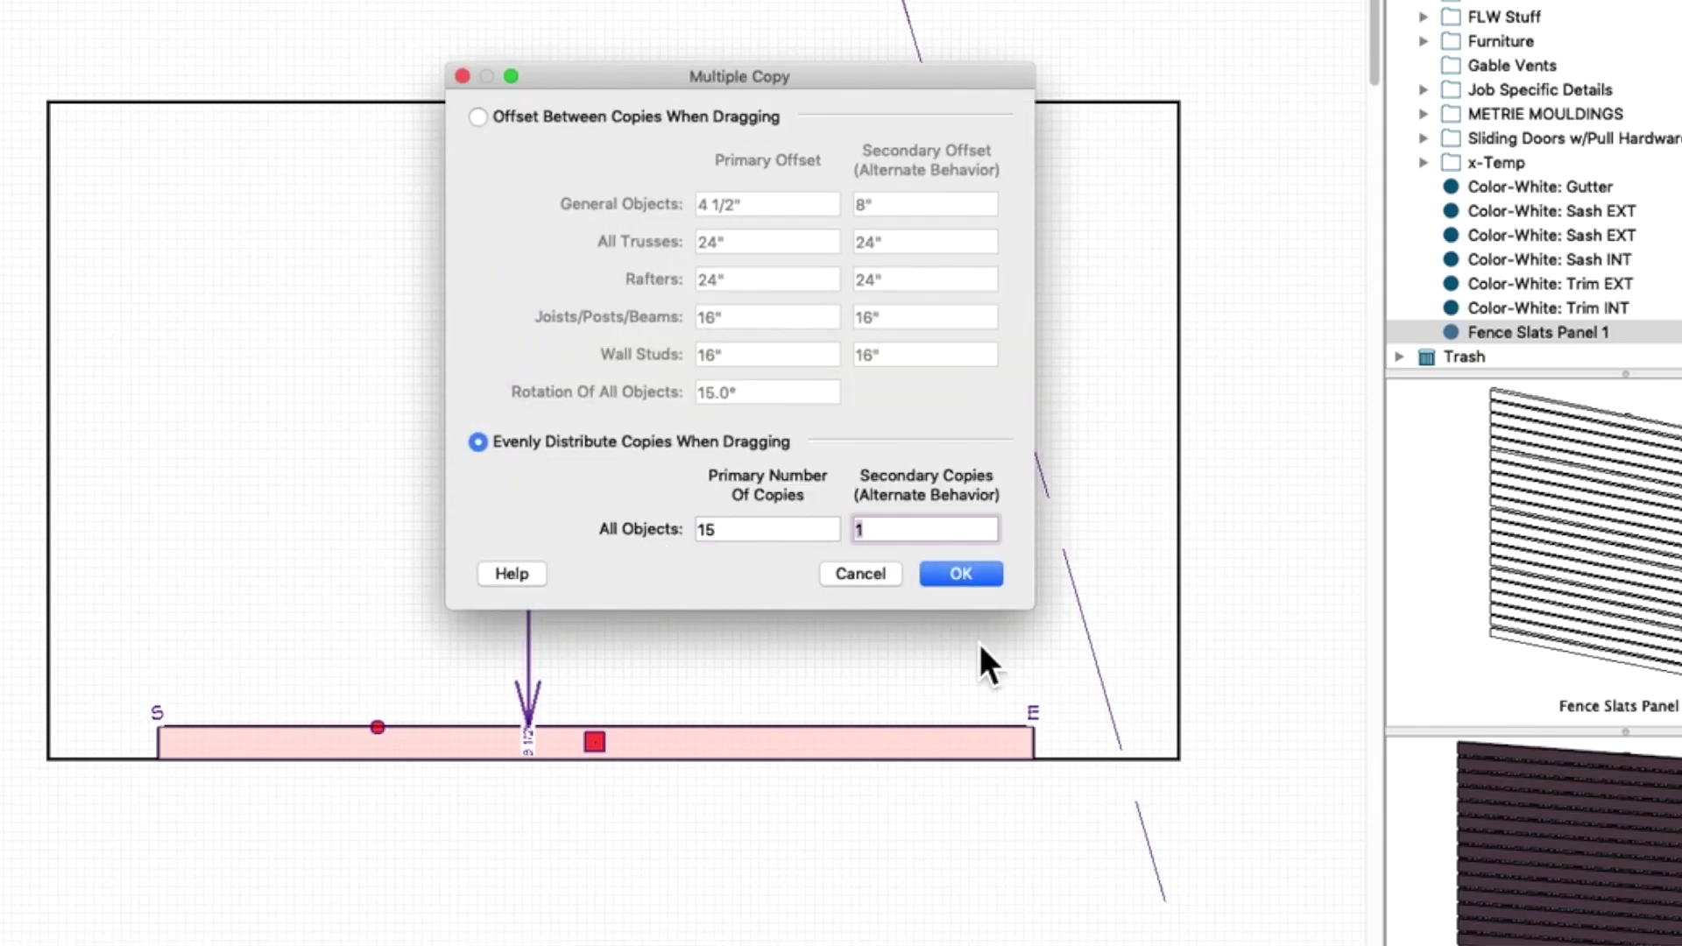
pyautogui.click(961, 576)
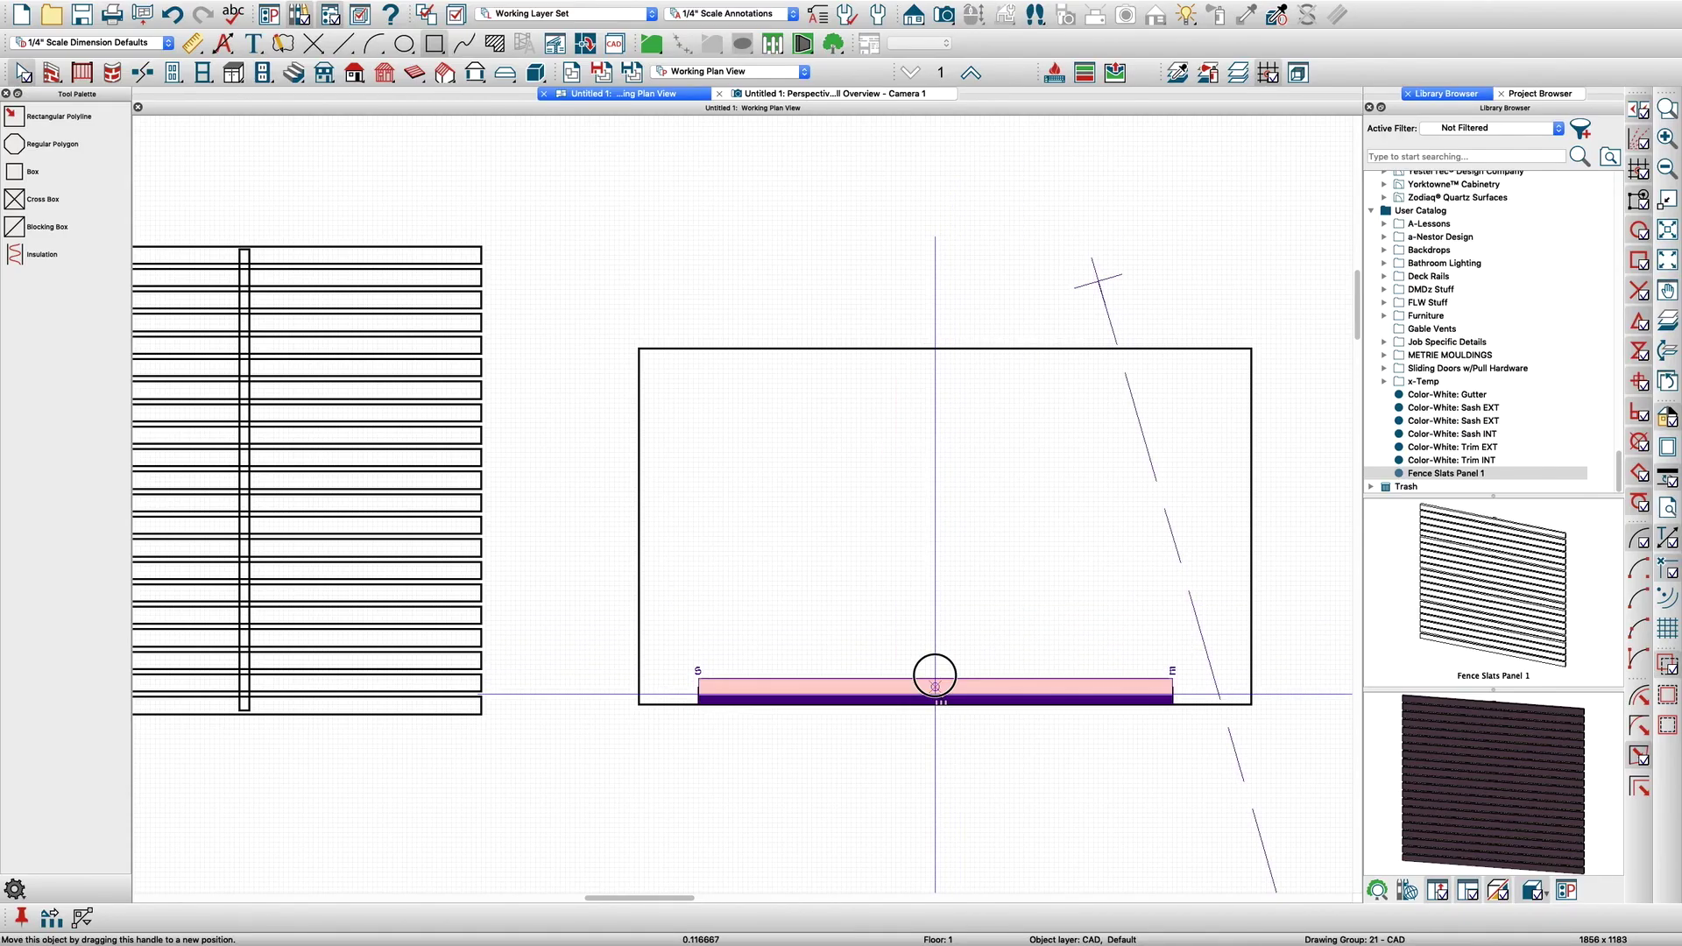
pyautogui.moveTo(934, 684); pyautogui.dragTo(921, 348)
pyautogui.press('Escape')
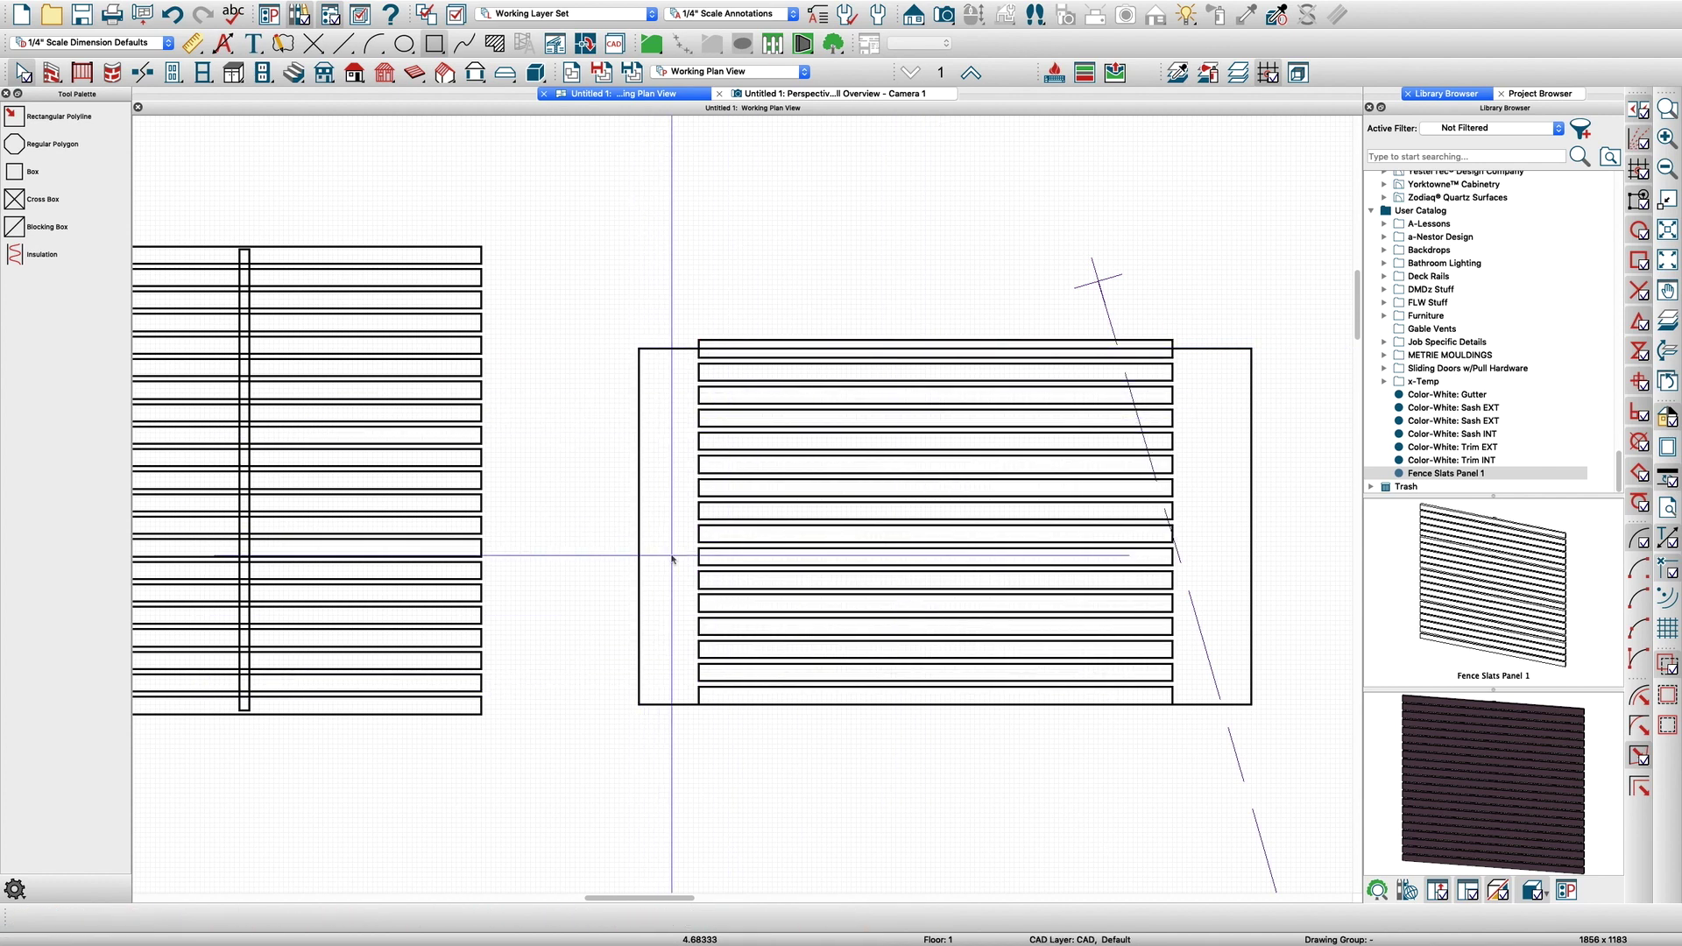
# Delete the outer rectangle surrounding the new slats
pyautogui.click(645, 363)
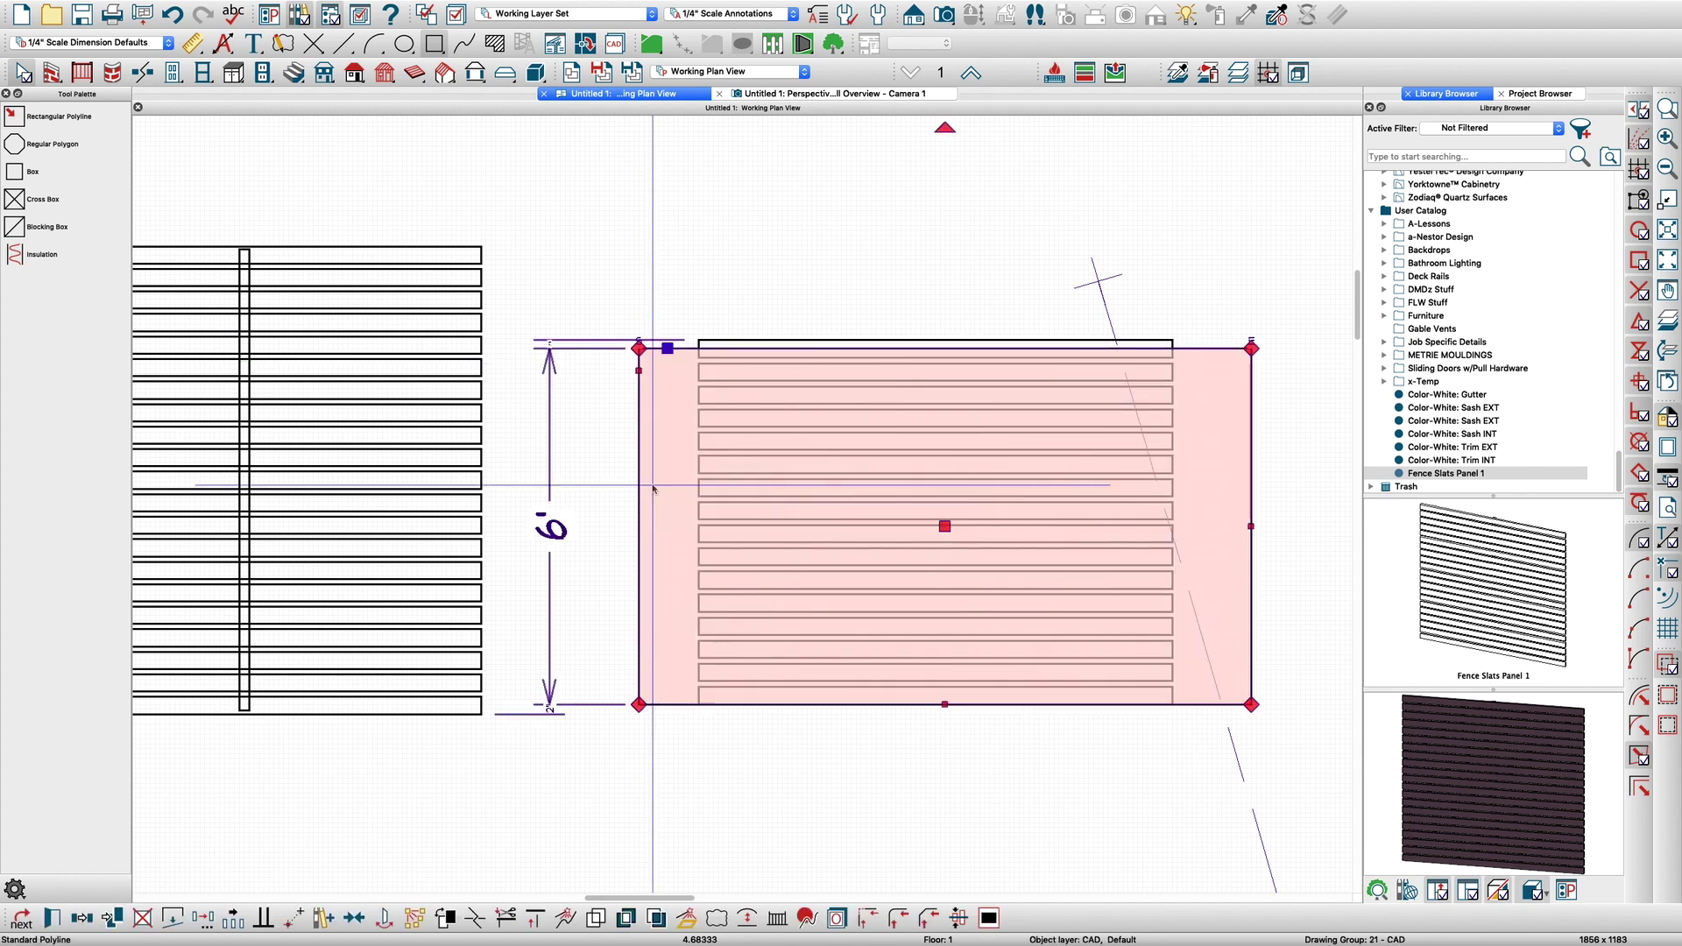
pyautogui.press('Delete')
pyautogui.scroll(1, 878, 514)
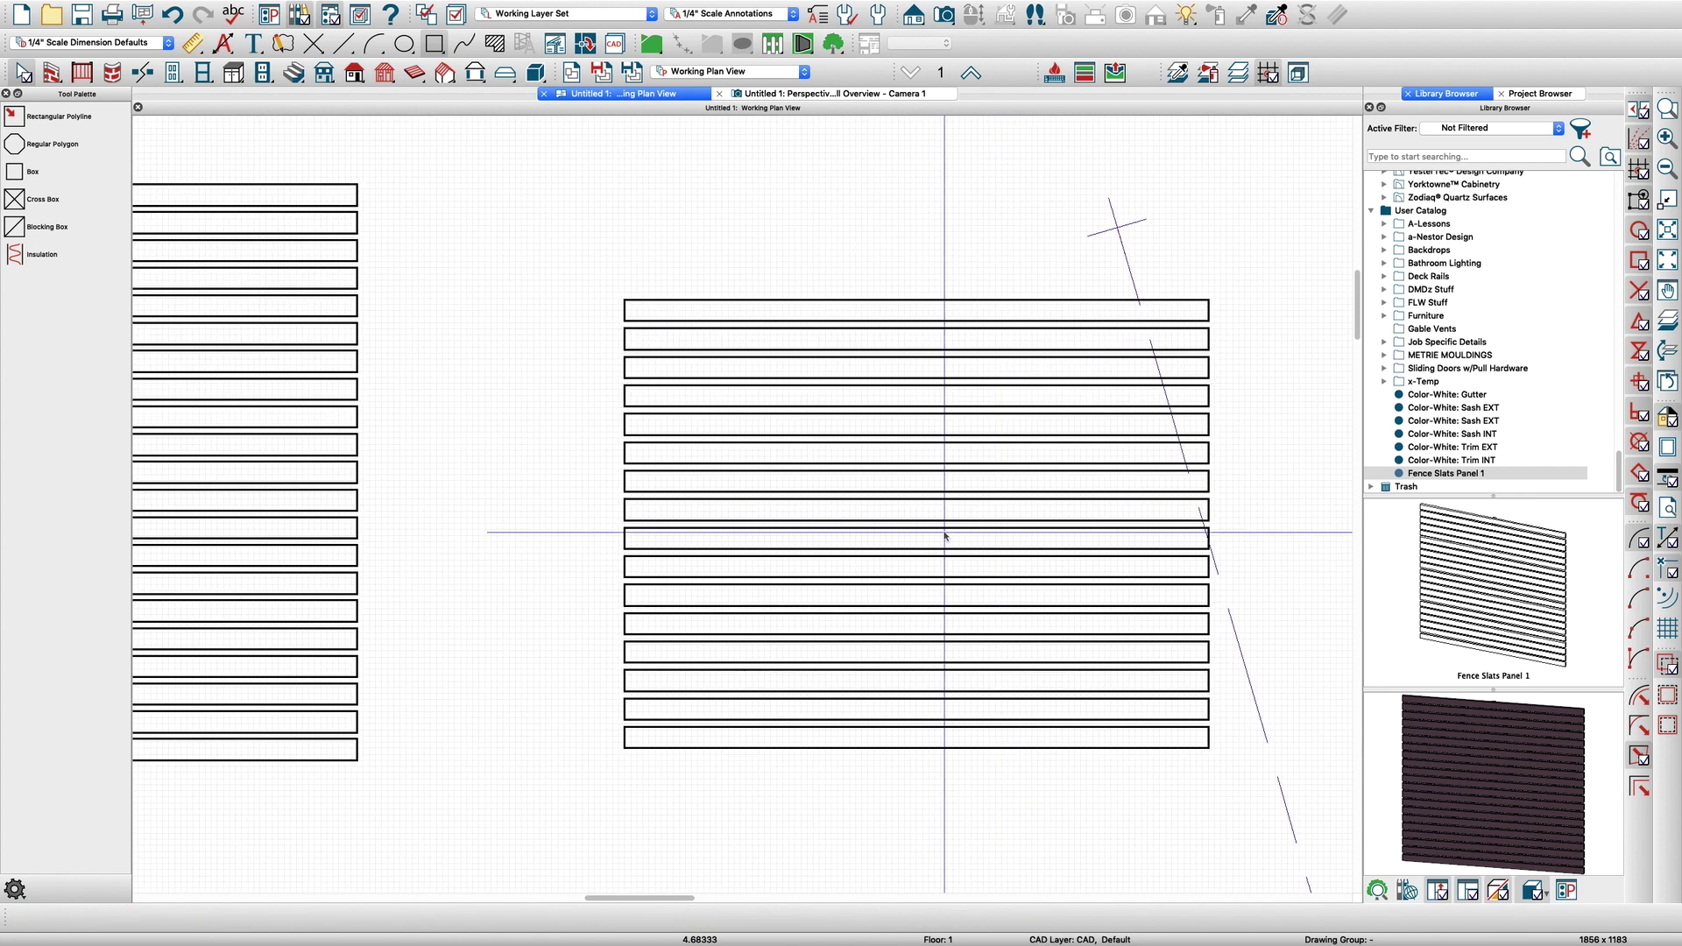
# Review the bottom slat's thickness and top and bottom heights in its specification, without changes
pyautogui.doubleClick(941, 743)
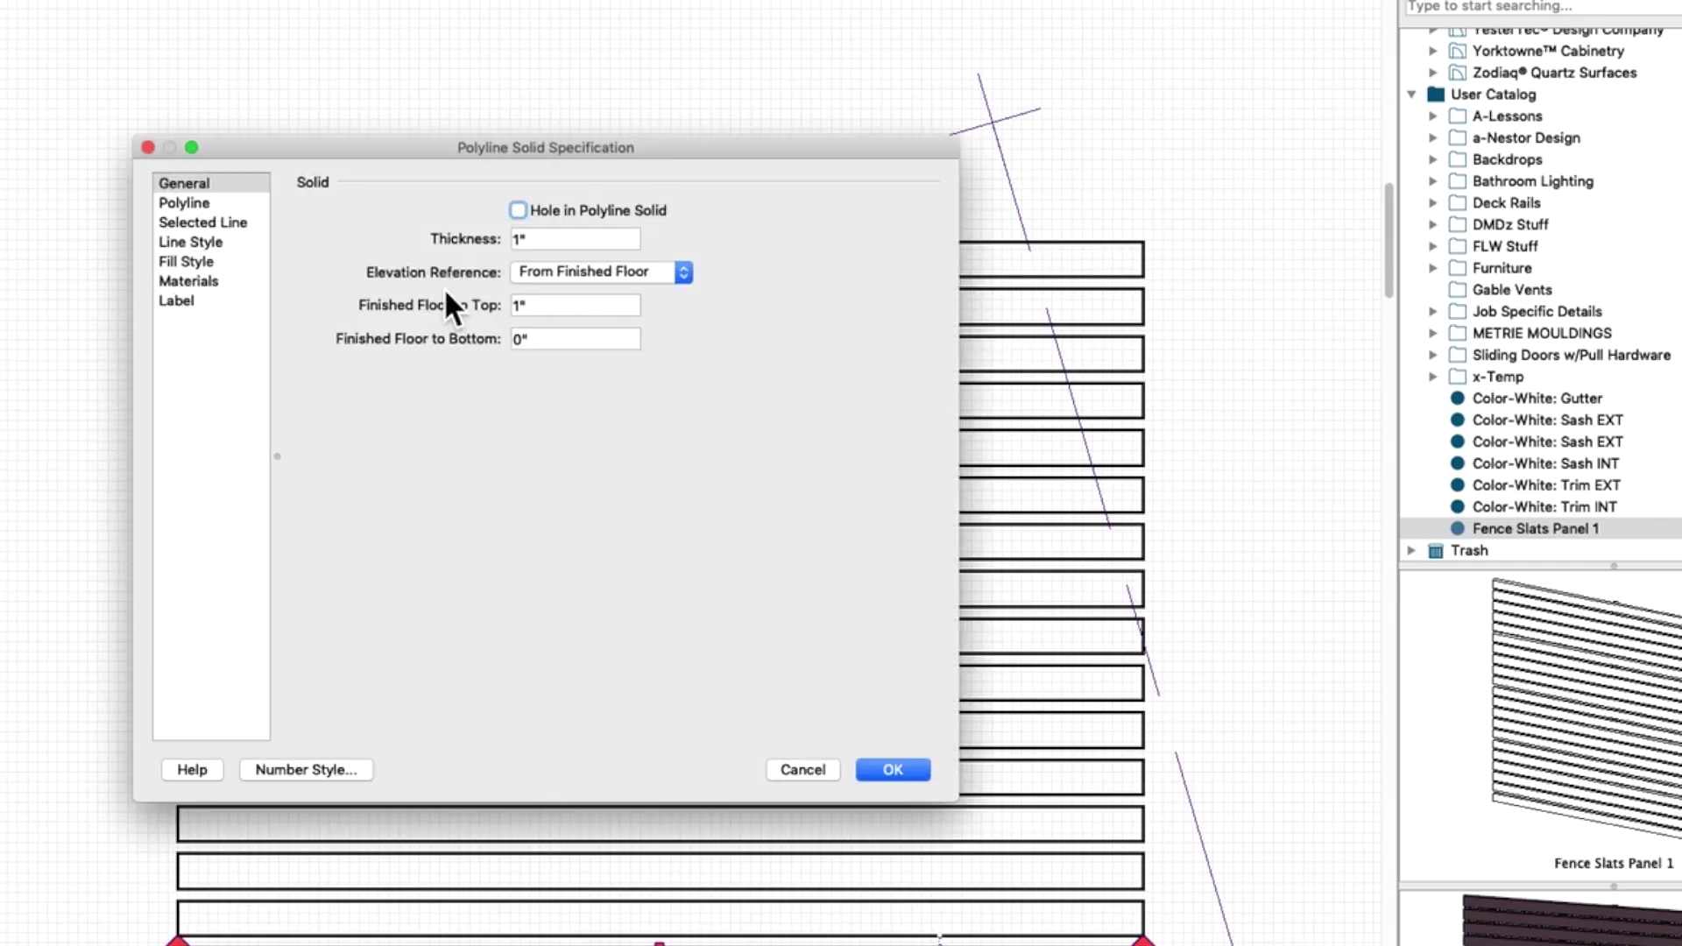
pyautogui.click(411, 232)
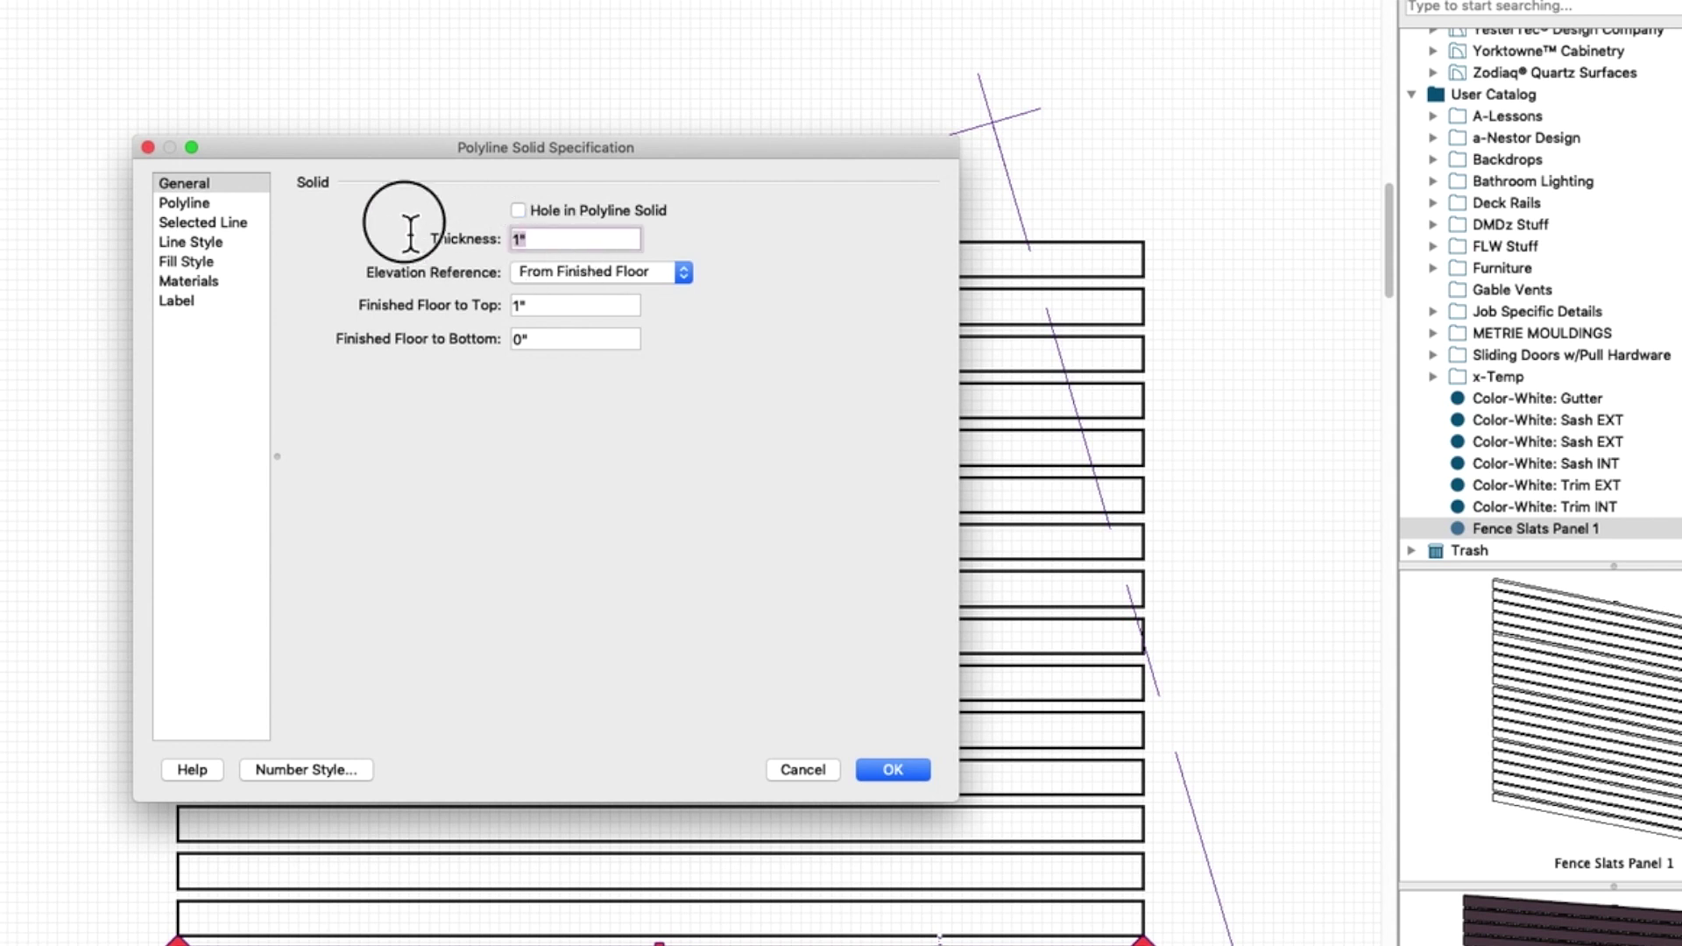
pyautogui.moveTo(569, 308); pyautogui.dragTo(385, 310)
pyautogui.click(557, 336)
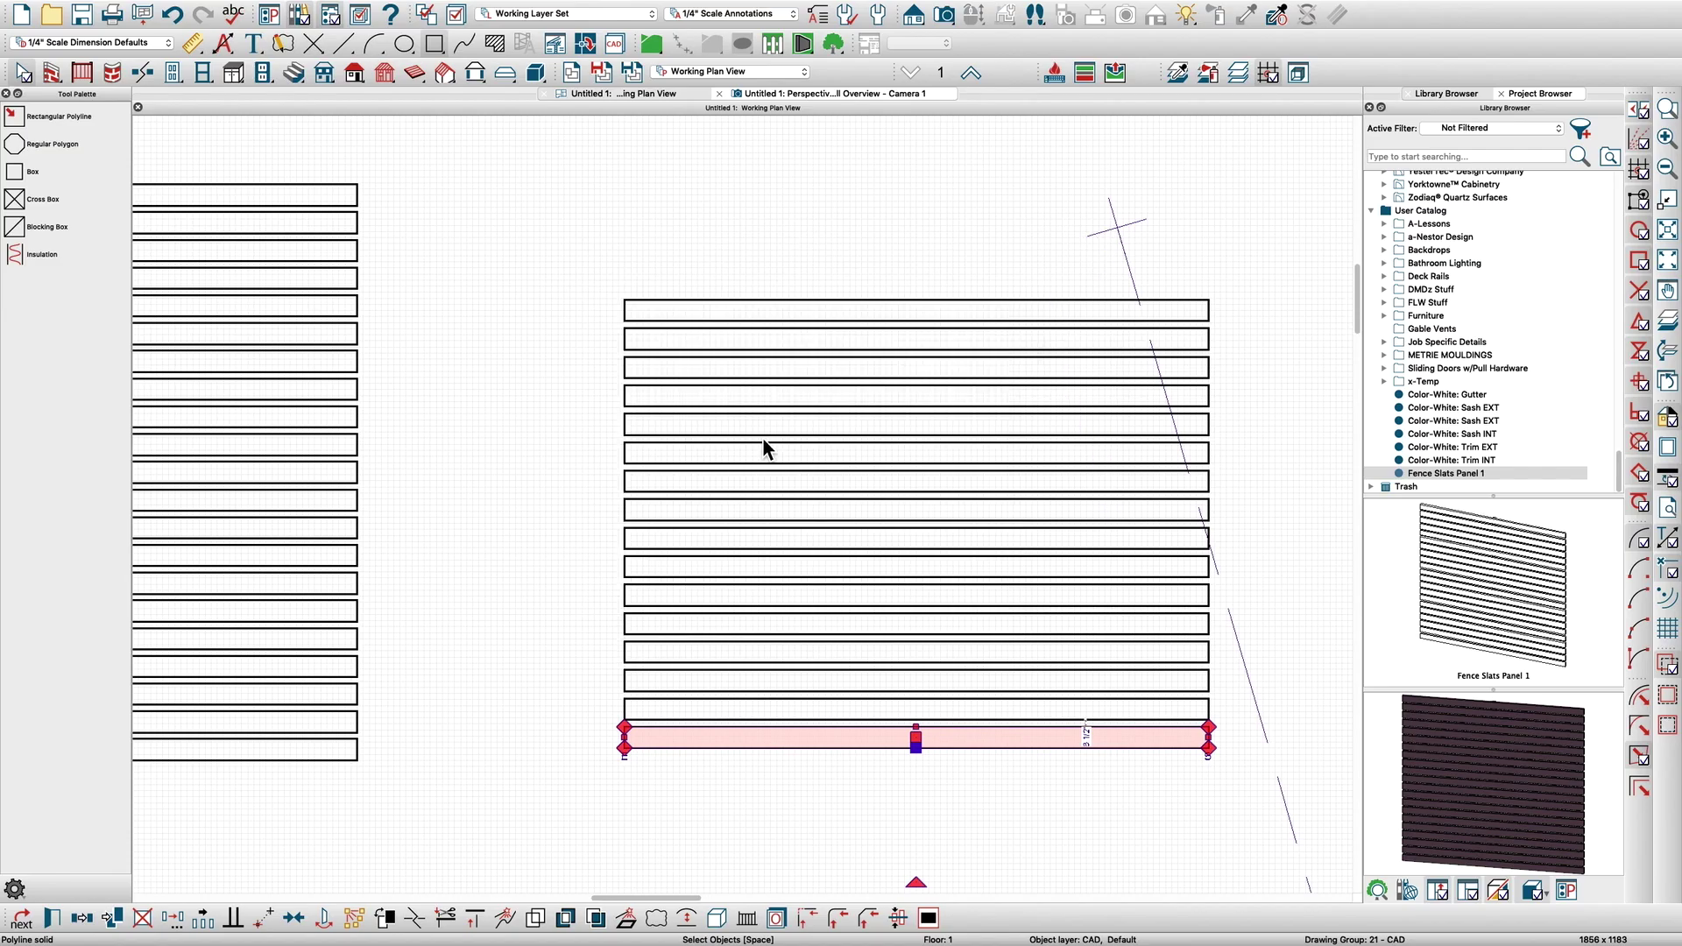
pyautogui.press('Escape')
pyautogui.scroll(-5, 855, 493)
pyautogui.scroll(2, 445, 376)
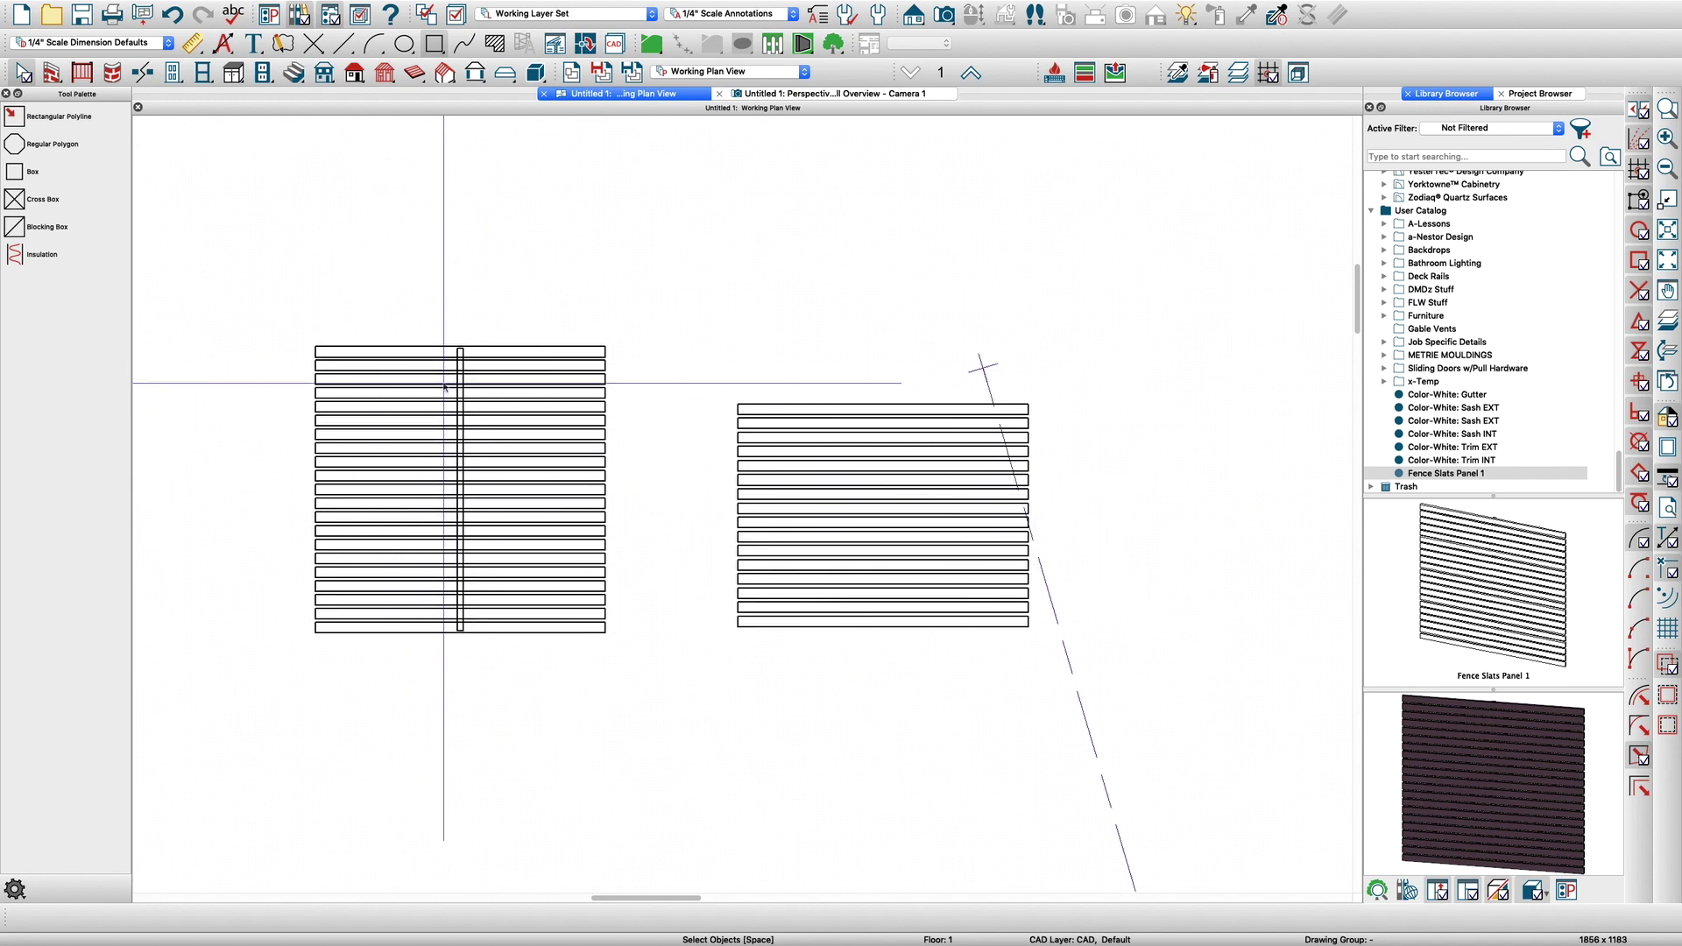
pyautogui.scroll(2, 755, 504)
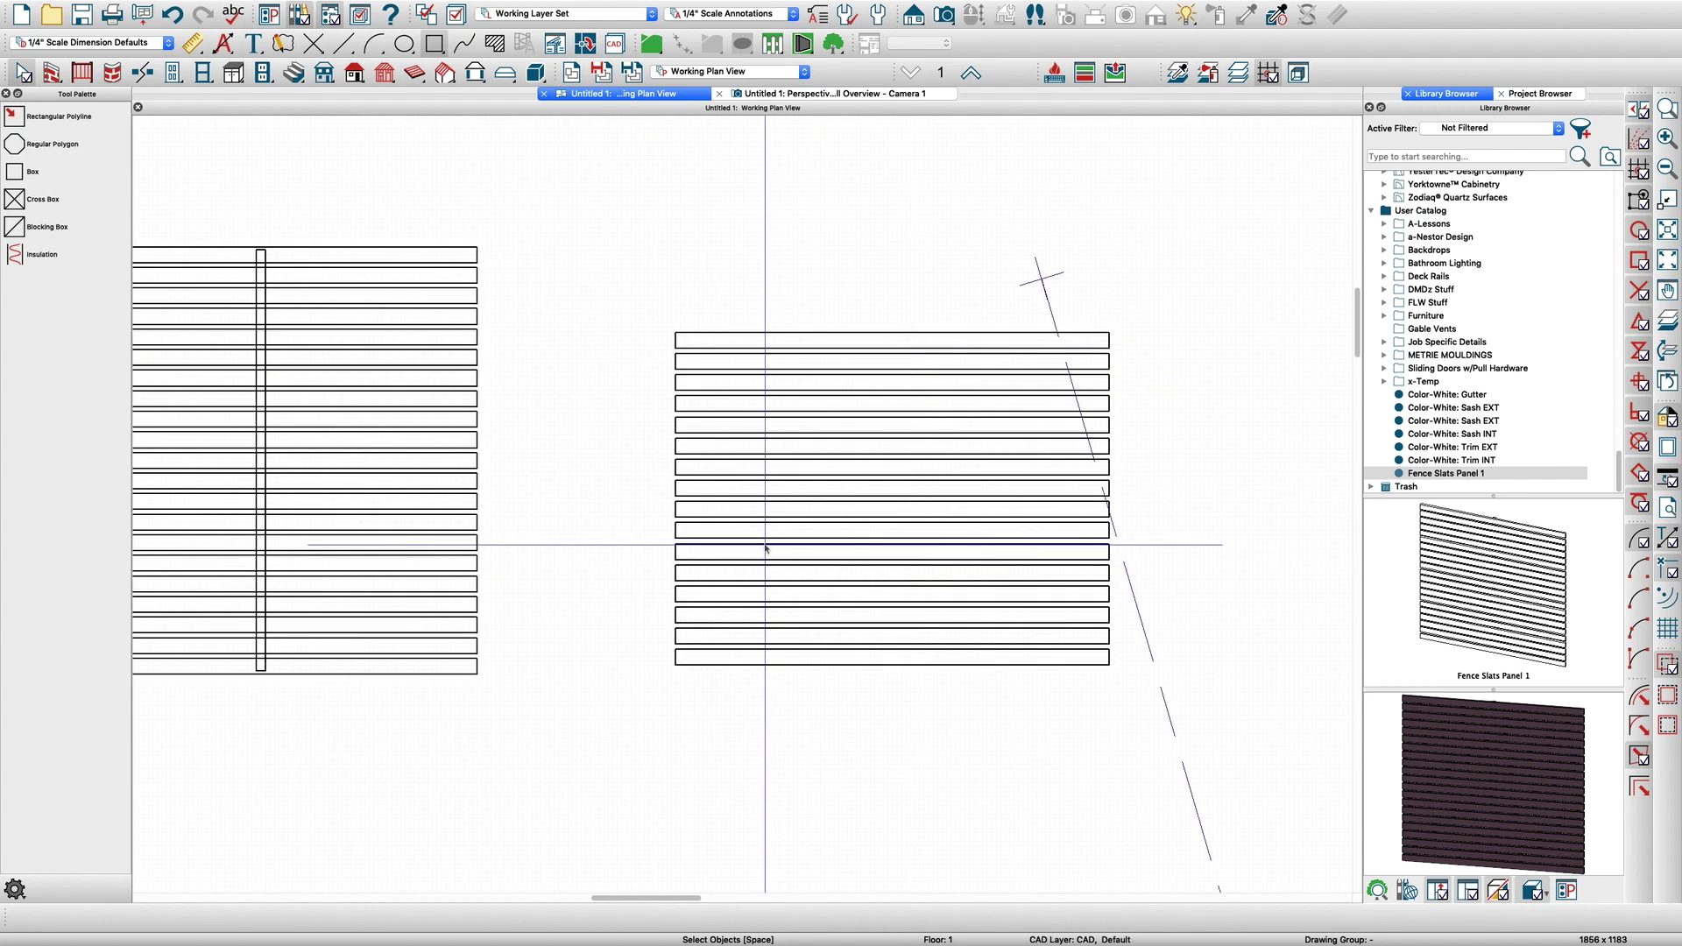
pyautogui.scroll(1, 836, 468)
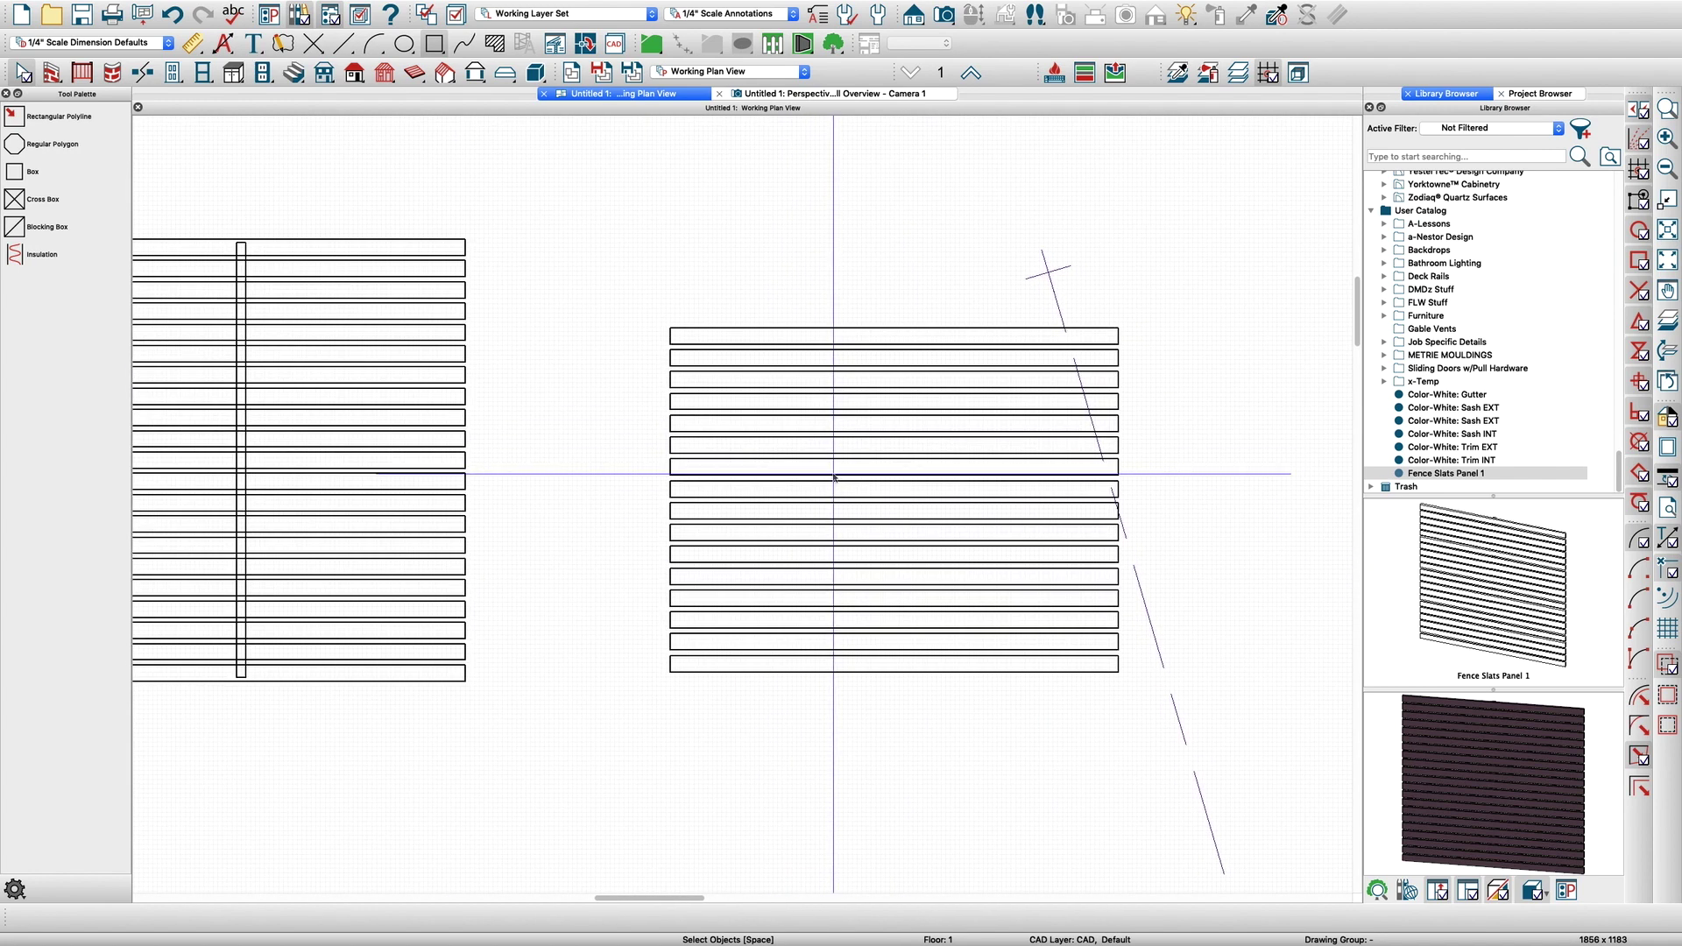
pyautogui.press('1')
pyautogui.press('2')
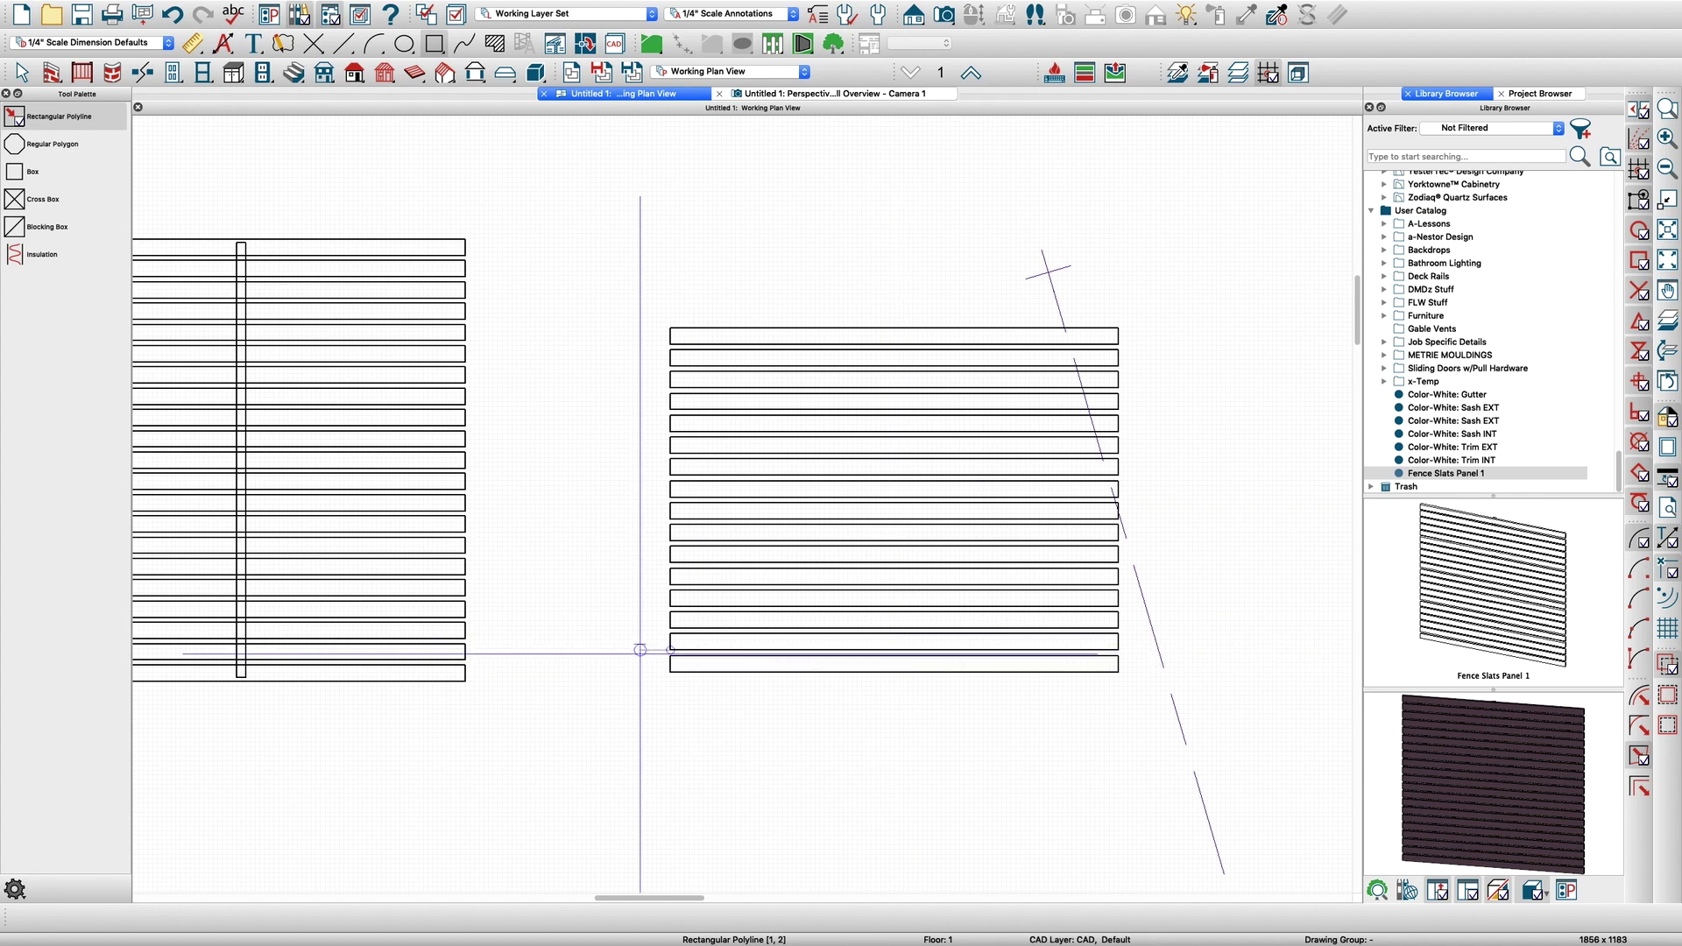
# Draw a 2 by 72 inch polyline solid post beside the new panel
pyautogui.press('space')
pyautogui.press('1')
pyautogui.press('3')
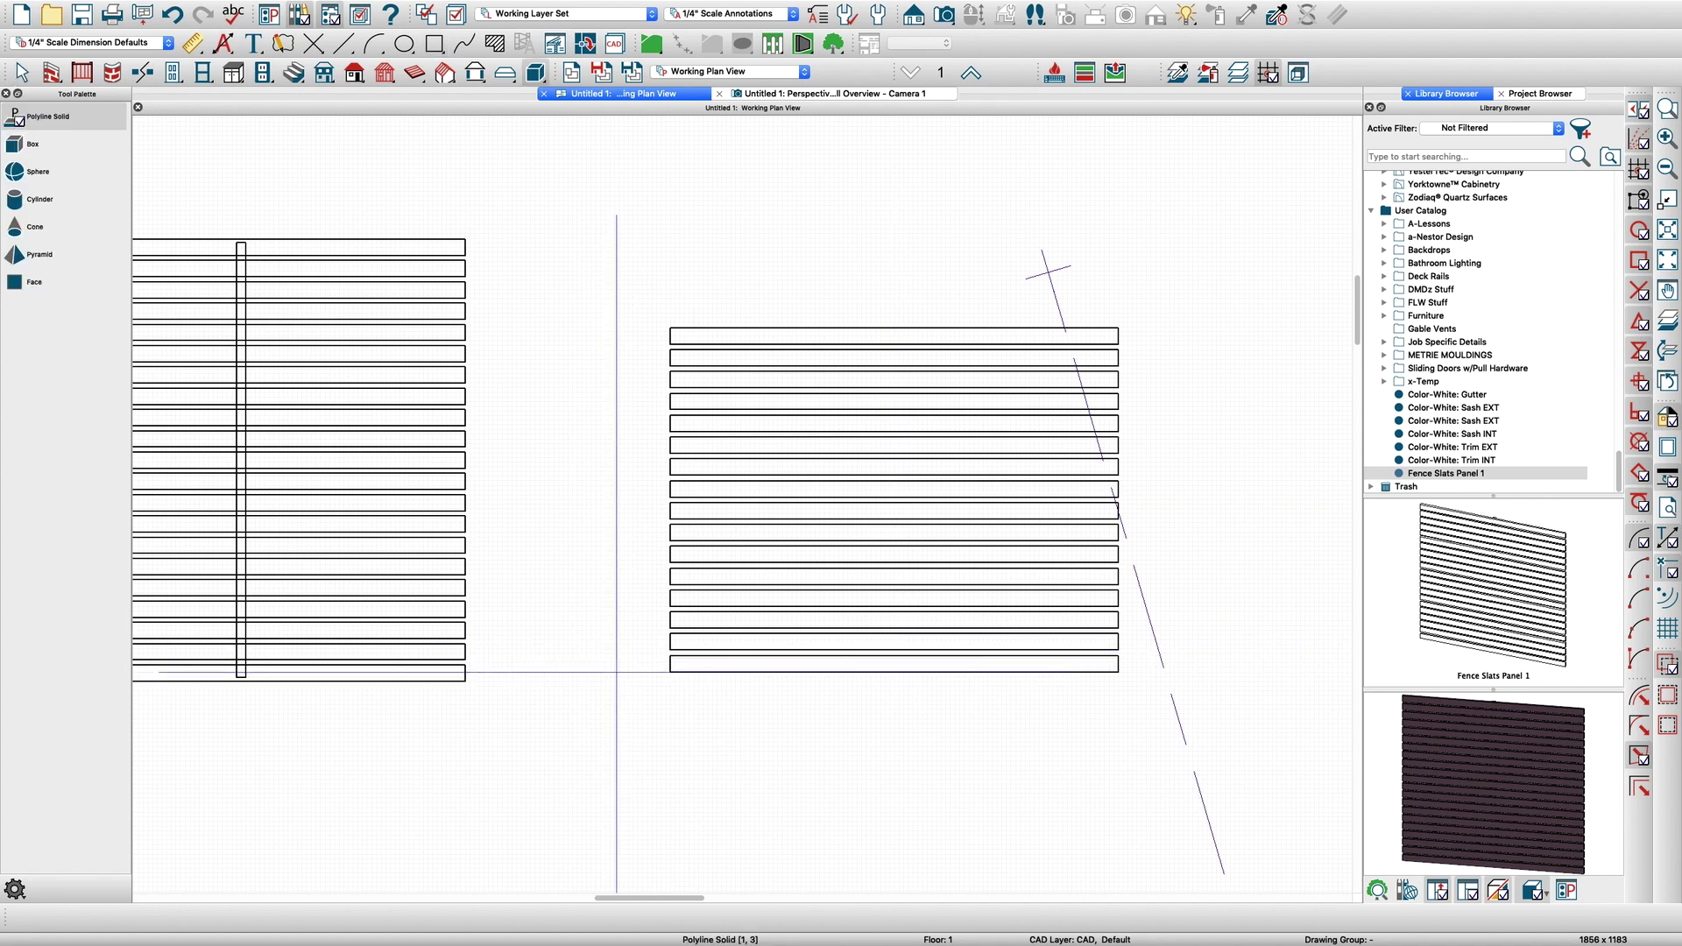
pyautogui.moveTo(617, 671); pyautogui.dragTo(631, 330)
pyautogui.press('Tab')
pyautogui.write('2')
pyautogui.press('Tab')
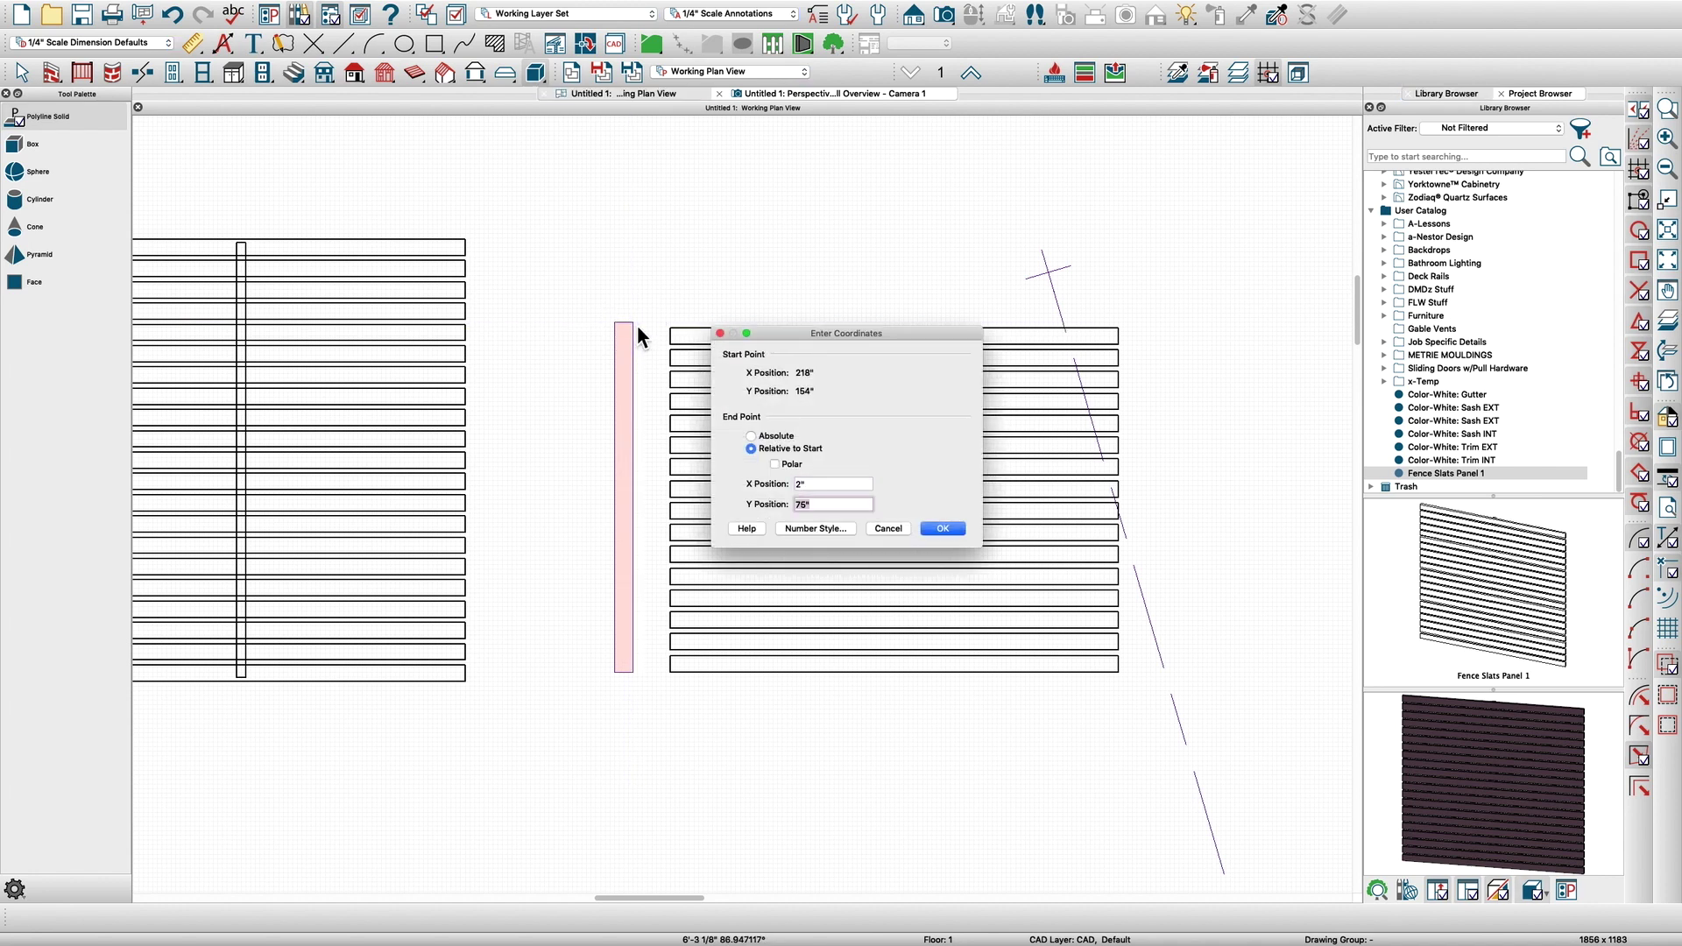
pyautogui.write('72')
pyautogui.press('Return')
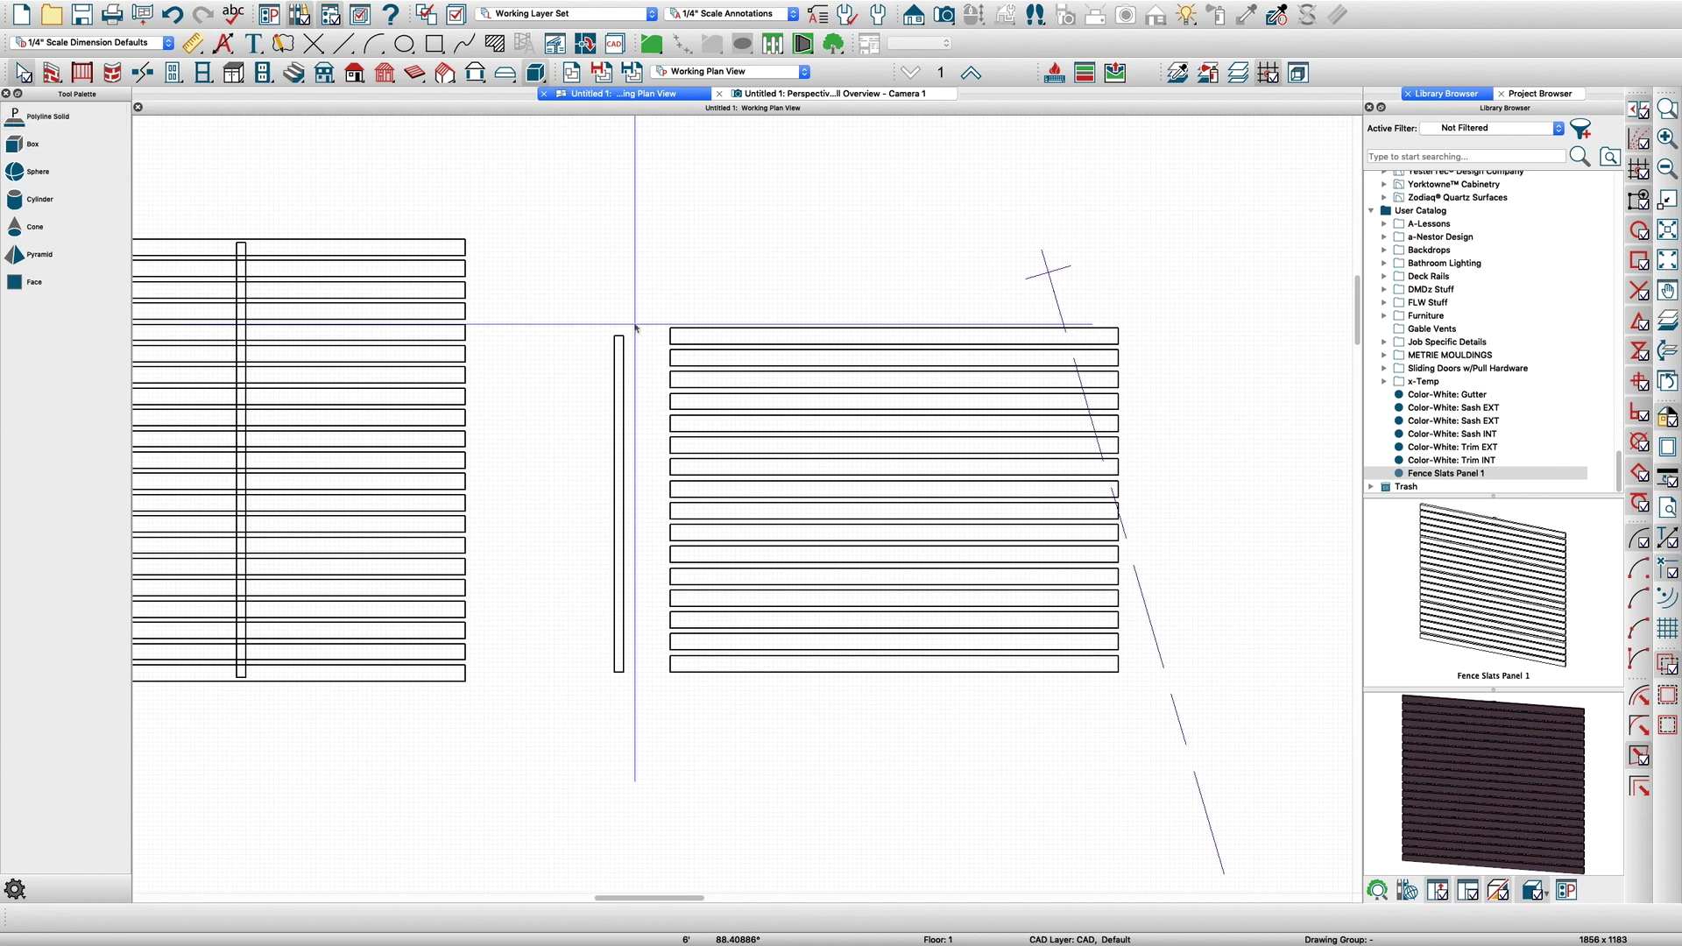
# Set the post's thickness to 2 inches and its top height to 0 inches
pyautogui.click(621, 362)
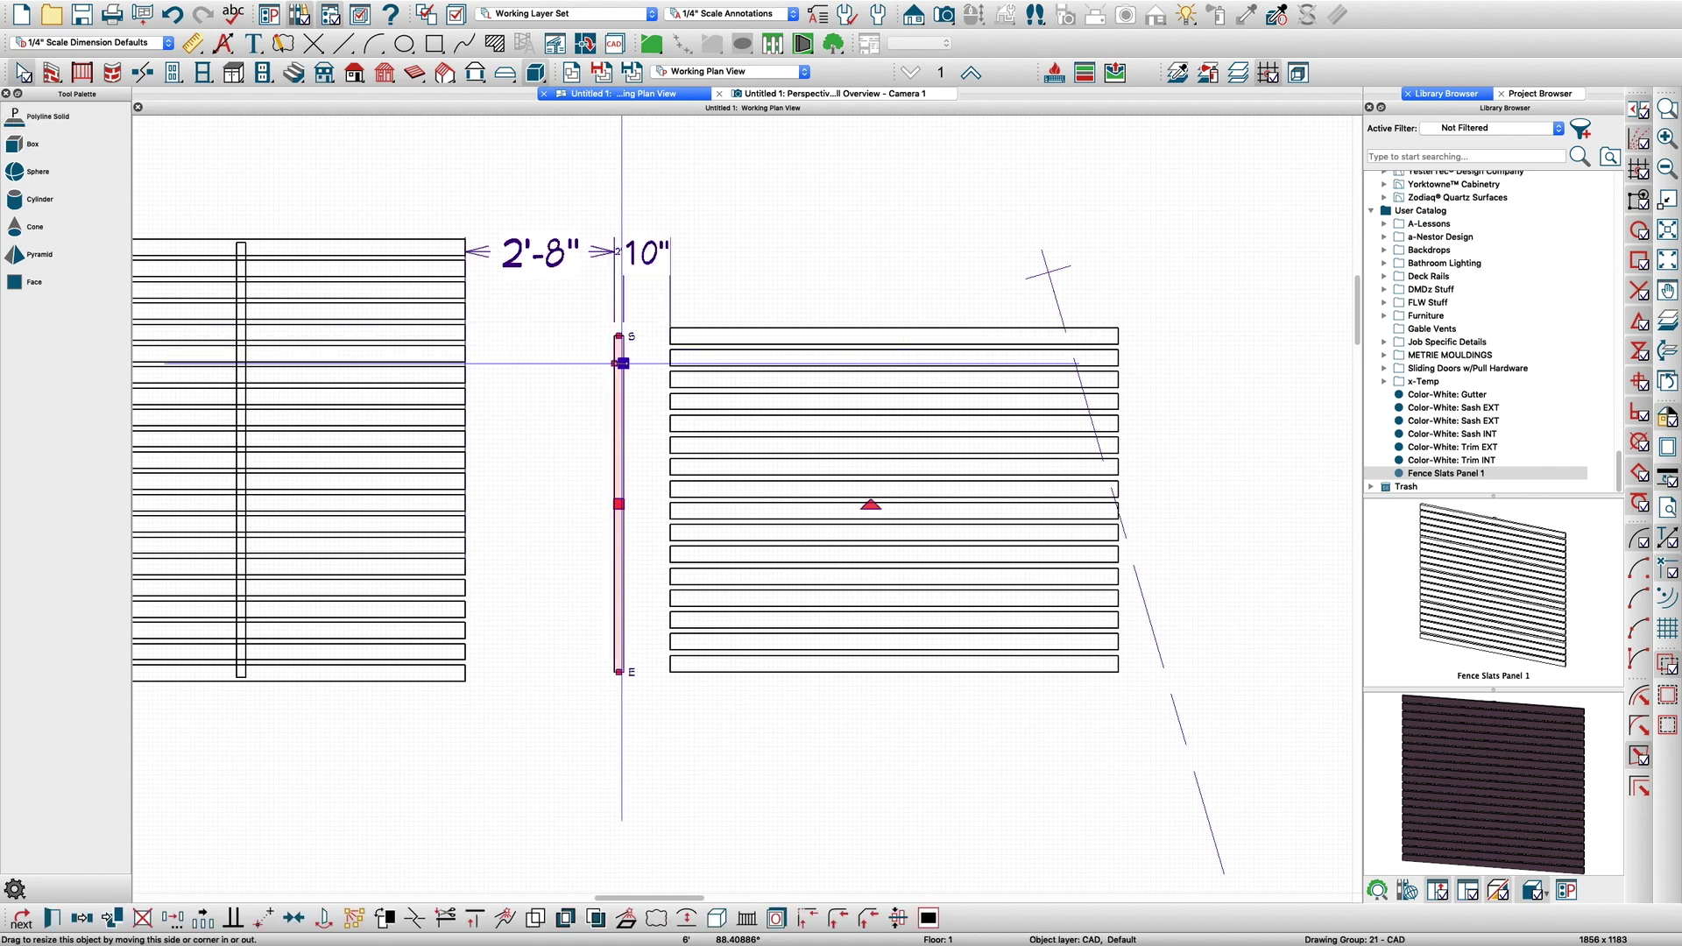
pyautogui.doubleClick(622, 366)
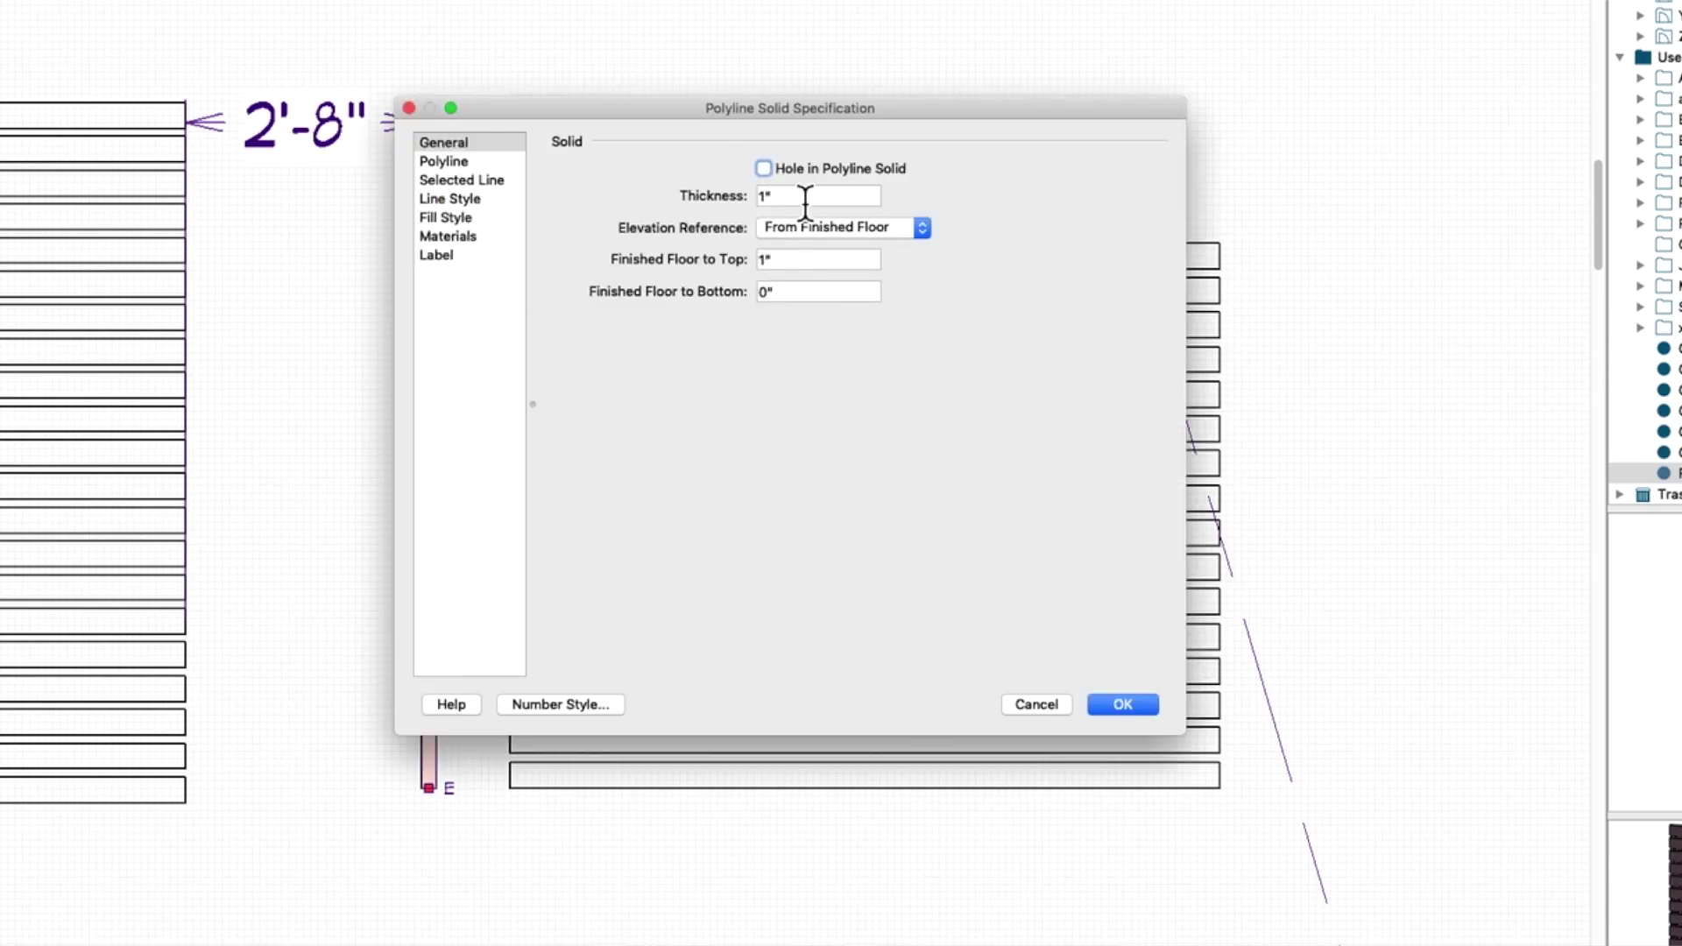
pyautogui.press('Tab')
pyautogui.write('2')
pyautogui.press('Tab')
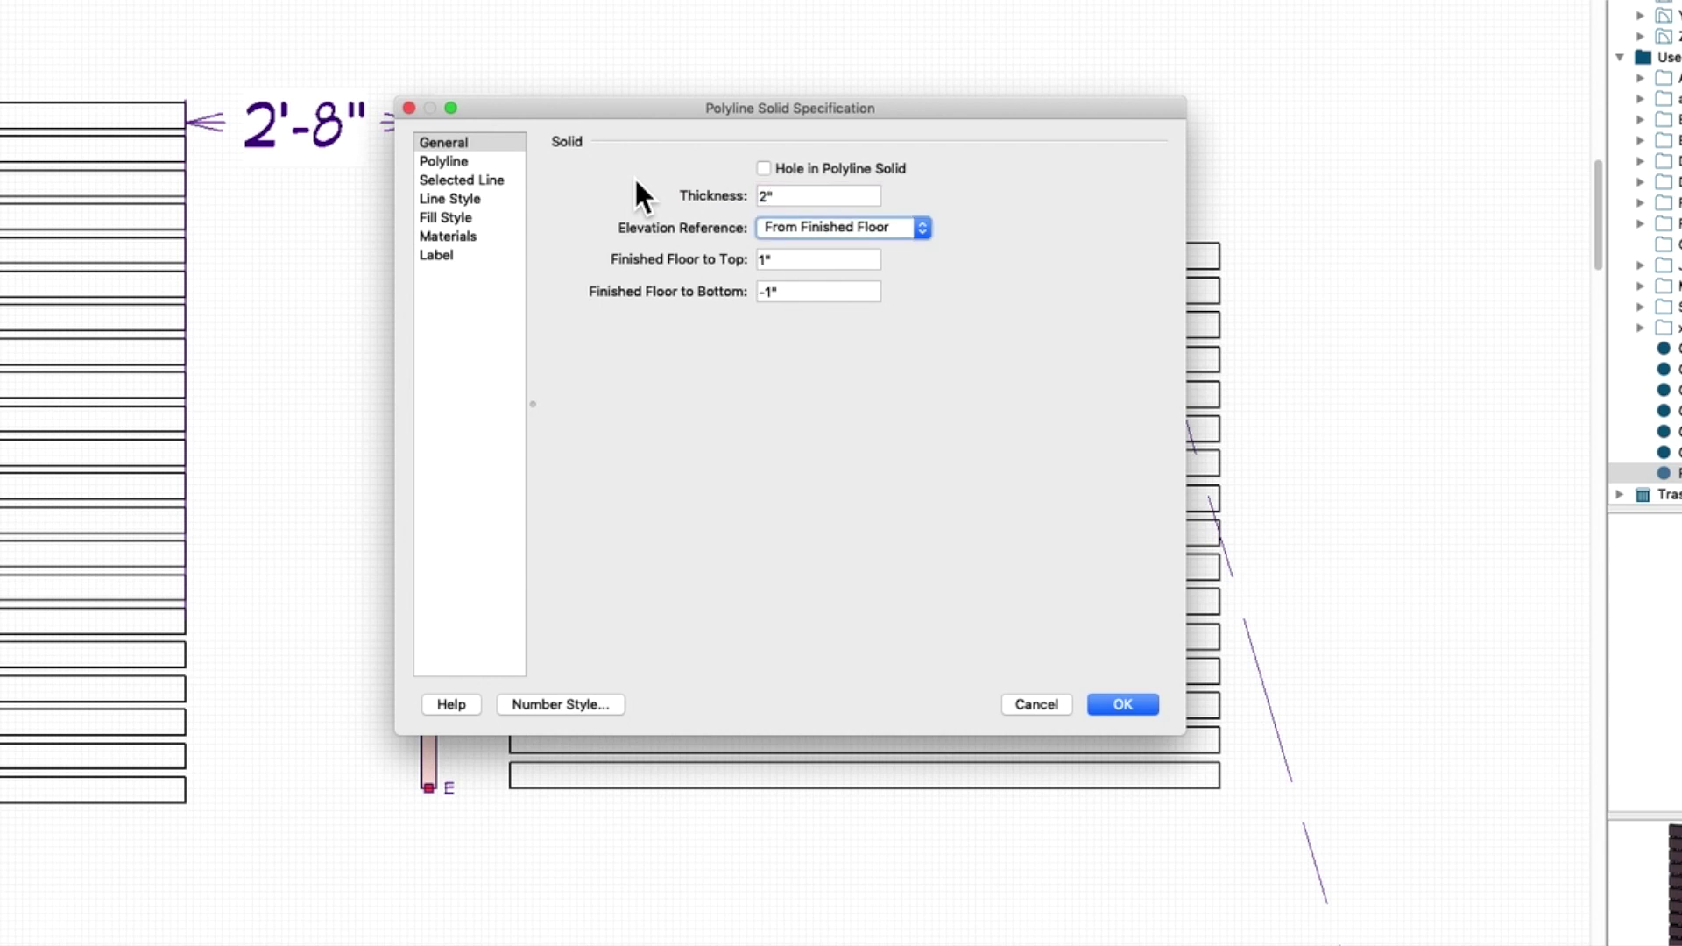
pyautogui.press('Tab')
pyautogui.press('Tab')
pyautogui.hotkey('shift', 'Tab')
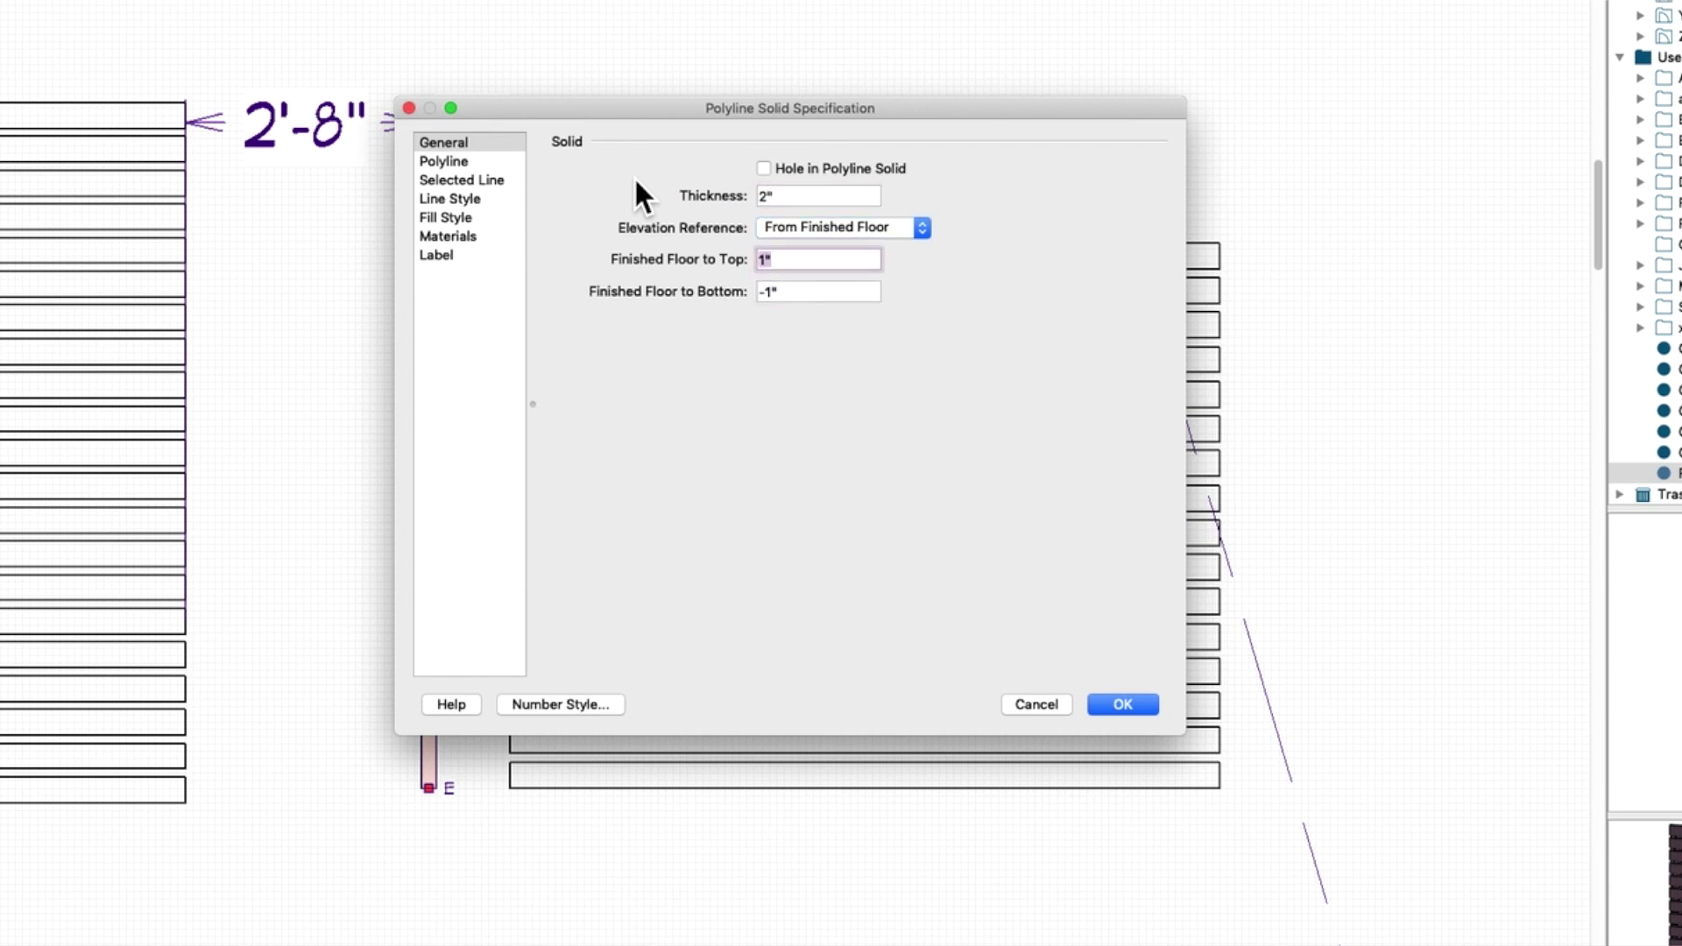
pyautogui.write('0')
pyautogui.press('Tab')
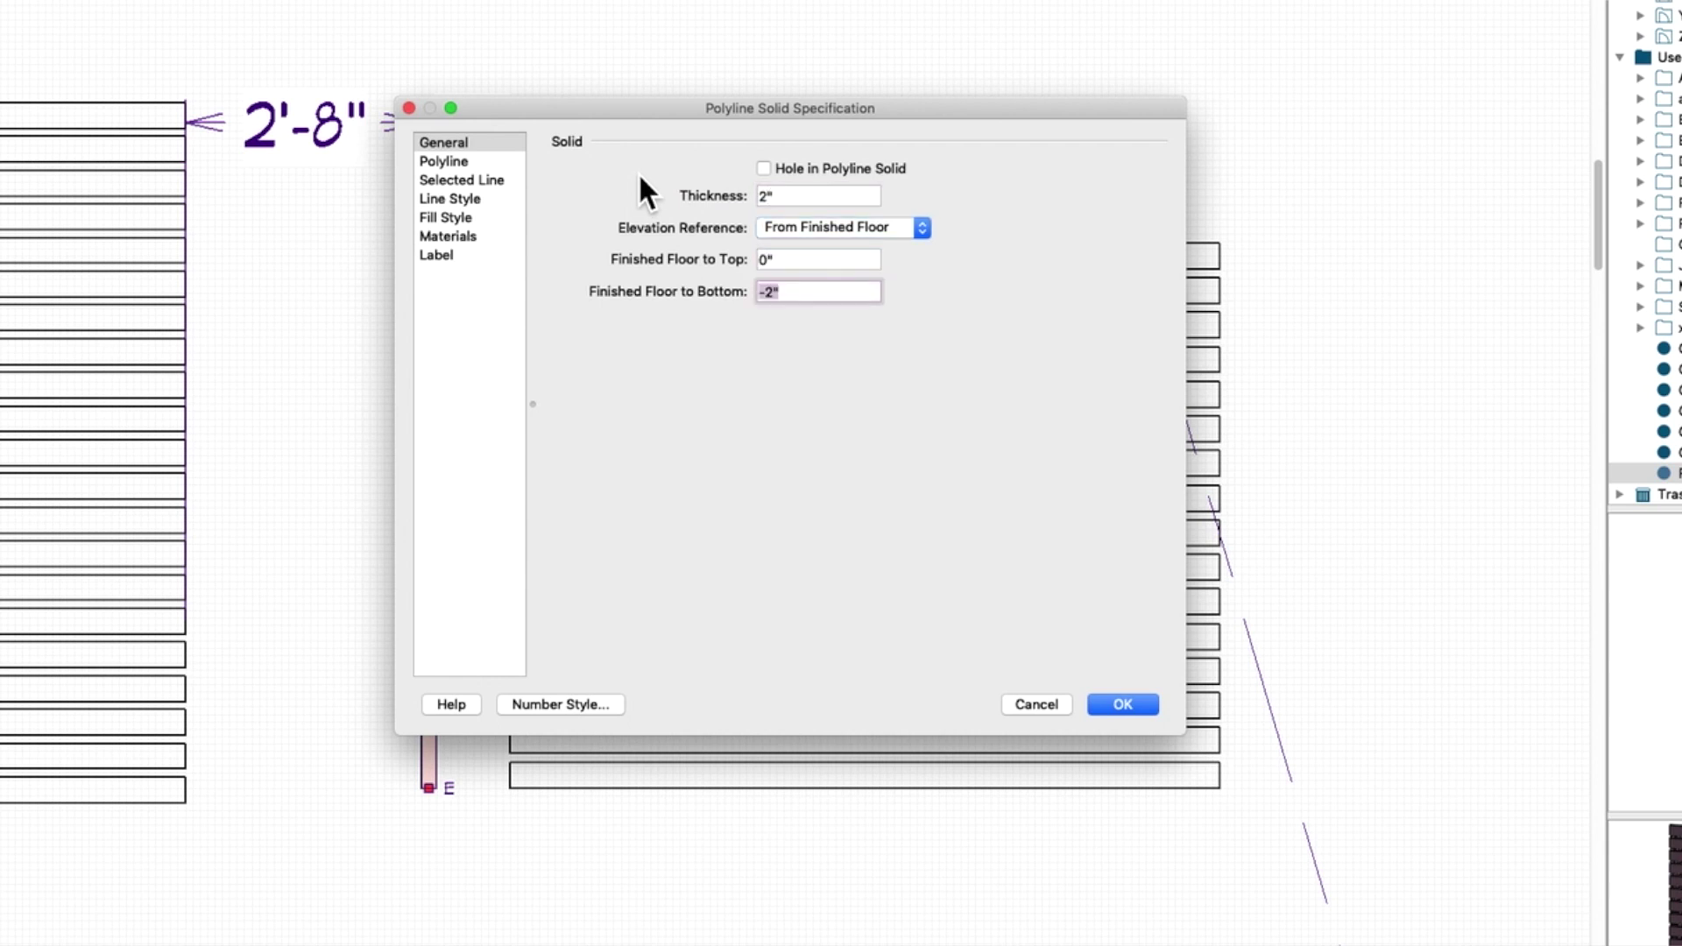
pyautogui.click(1146, 713)
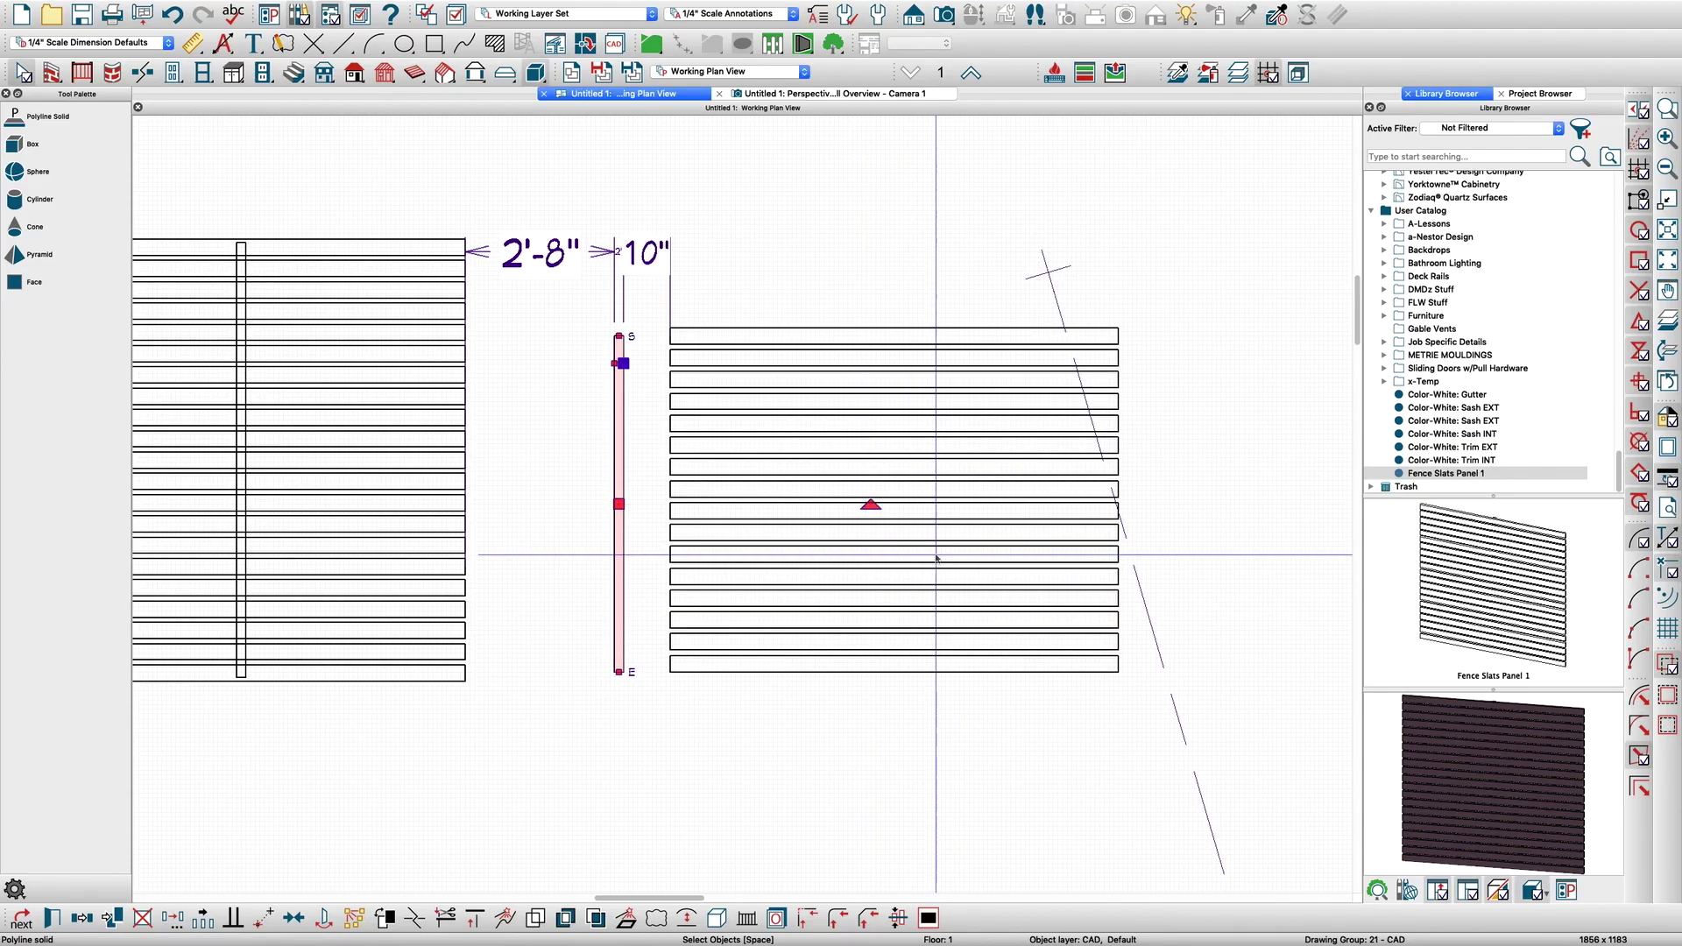
# Move the post across the middle of the new panel, aligned with the top slat
pyautogui.press('c')
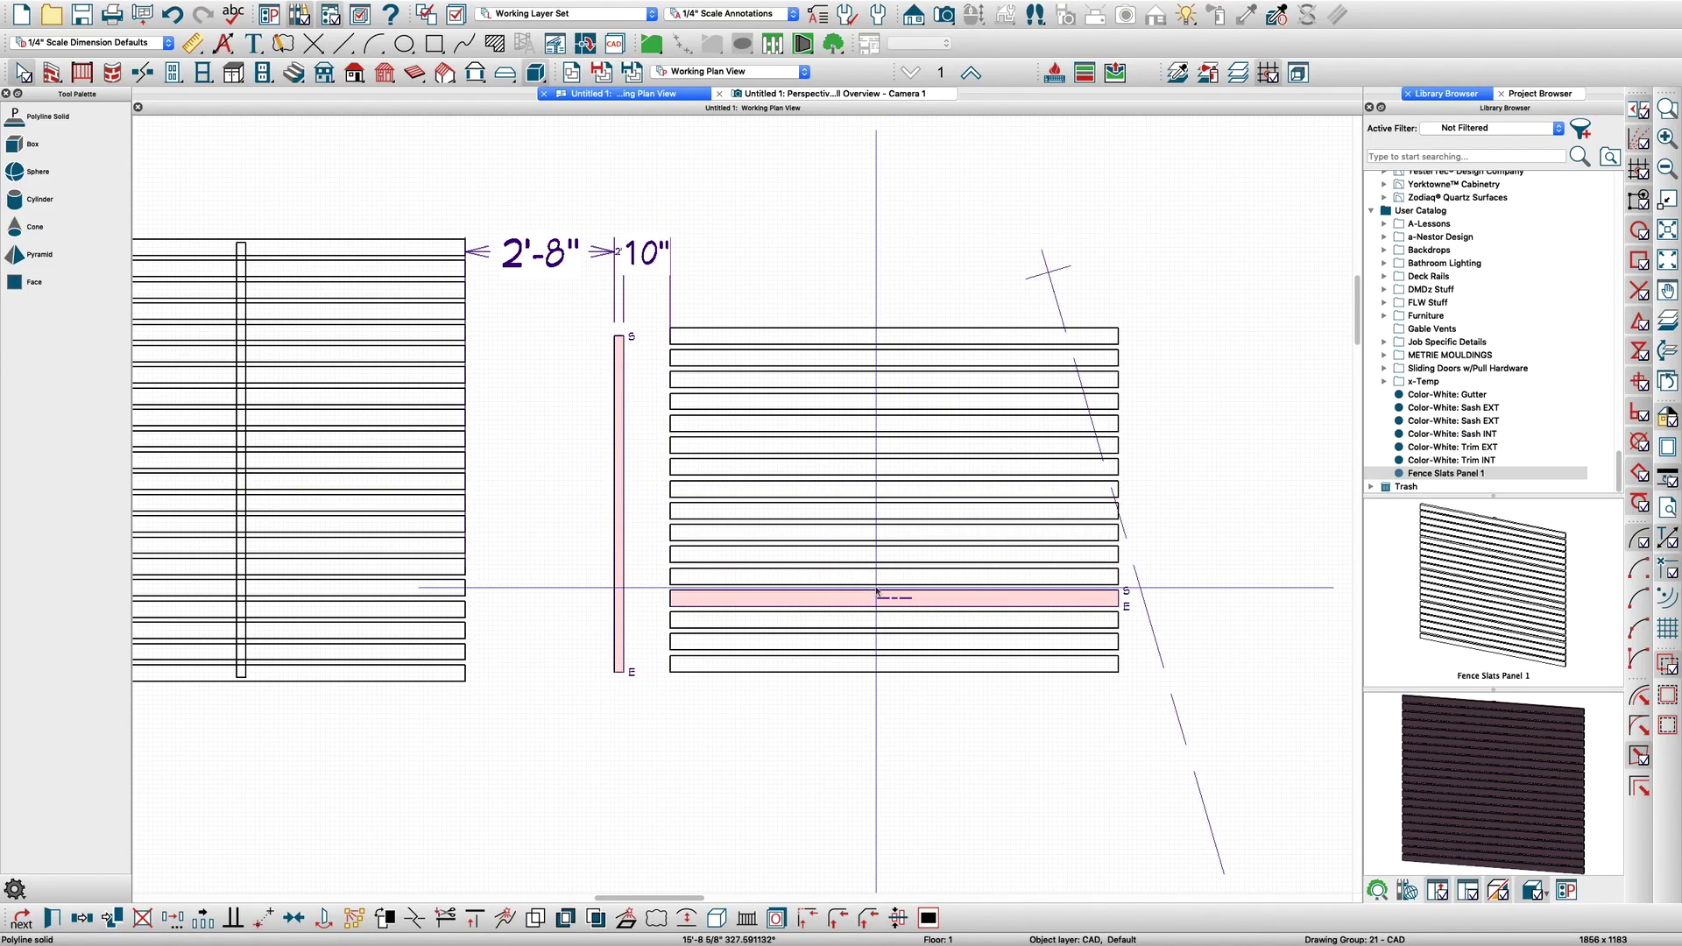
pyautogui.click(902, 673)
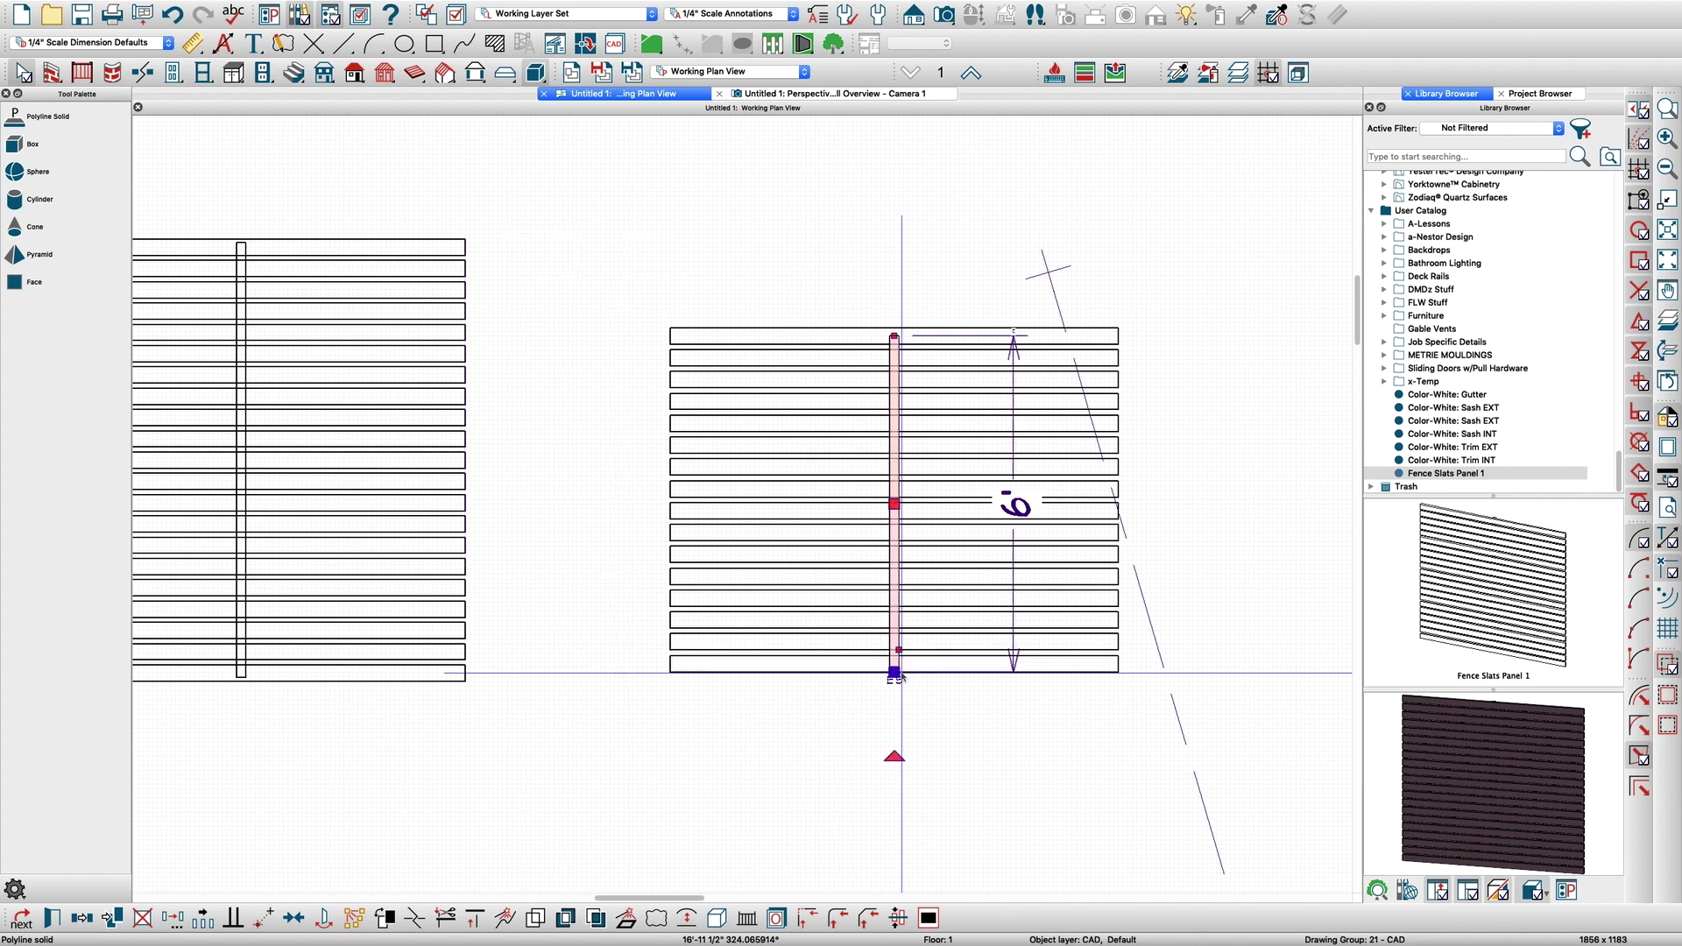
pyautogui.scroll(2, 906, 368)
pyautogui.scroll(1, 899, 454)
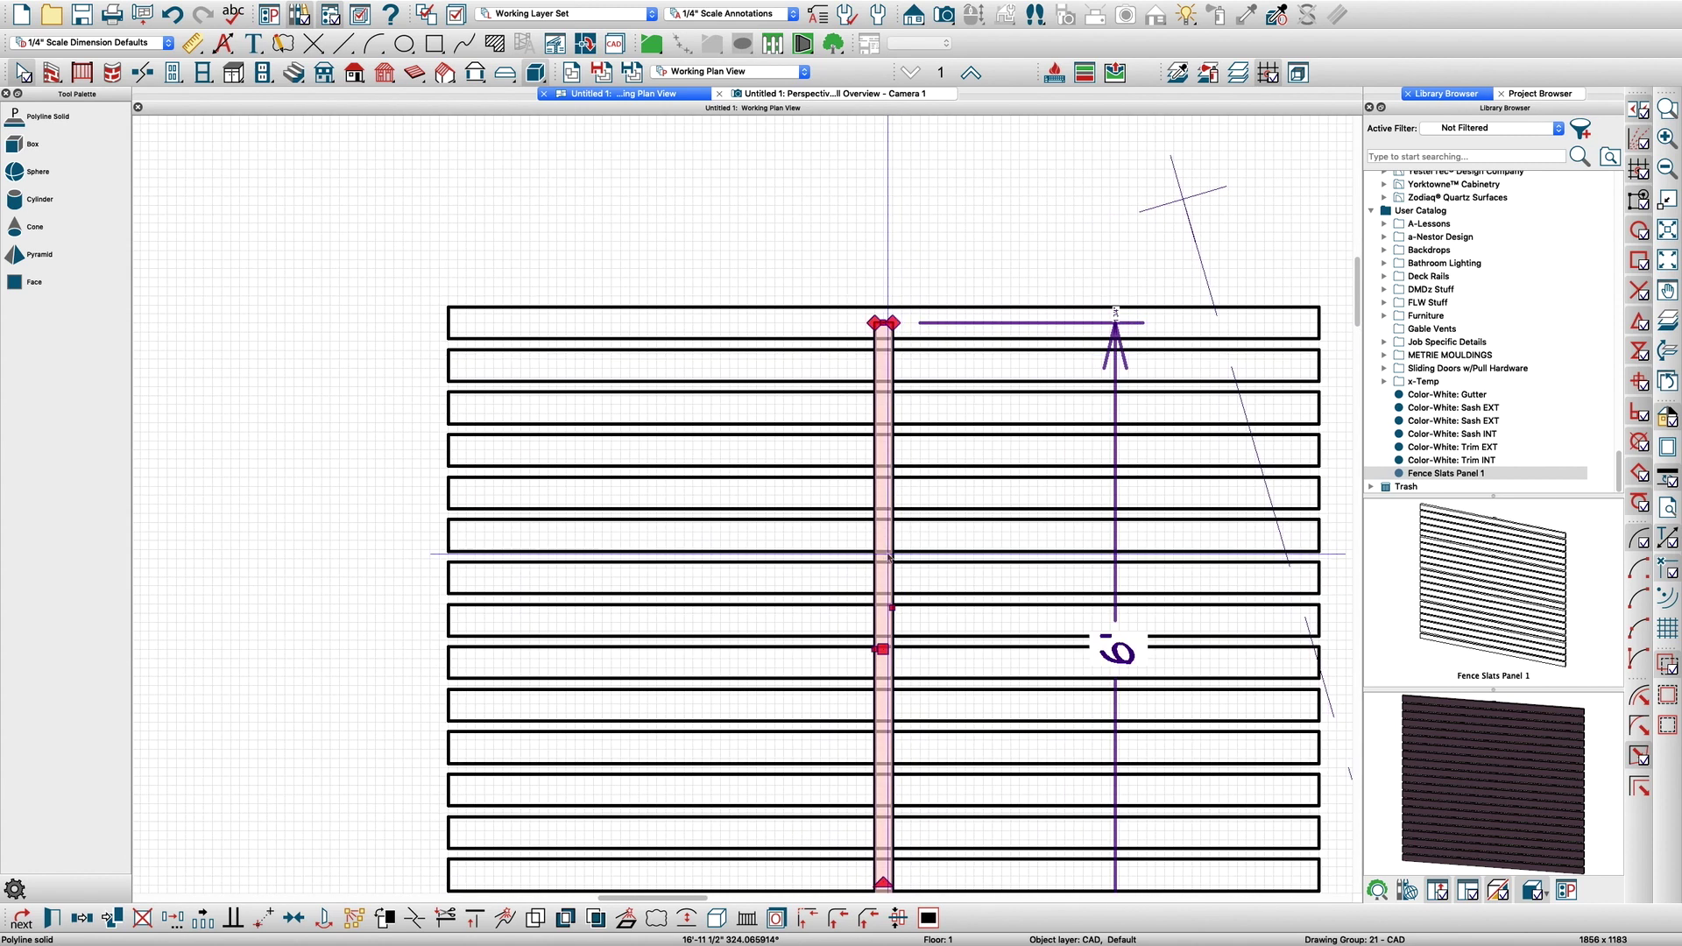
pyautogui.moveTo(882, 652); pyautogui.dragTo(882, 640)
pyautogui.press('Escape')
# Switch to the Perspective Full Overview – Camera 1 view
pyautogui.scroll(-3, 881, 377)
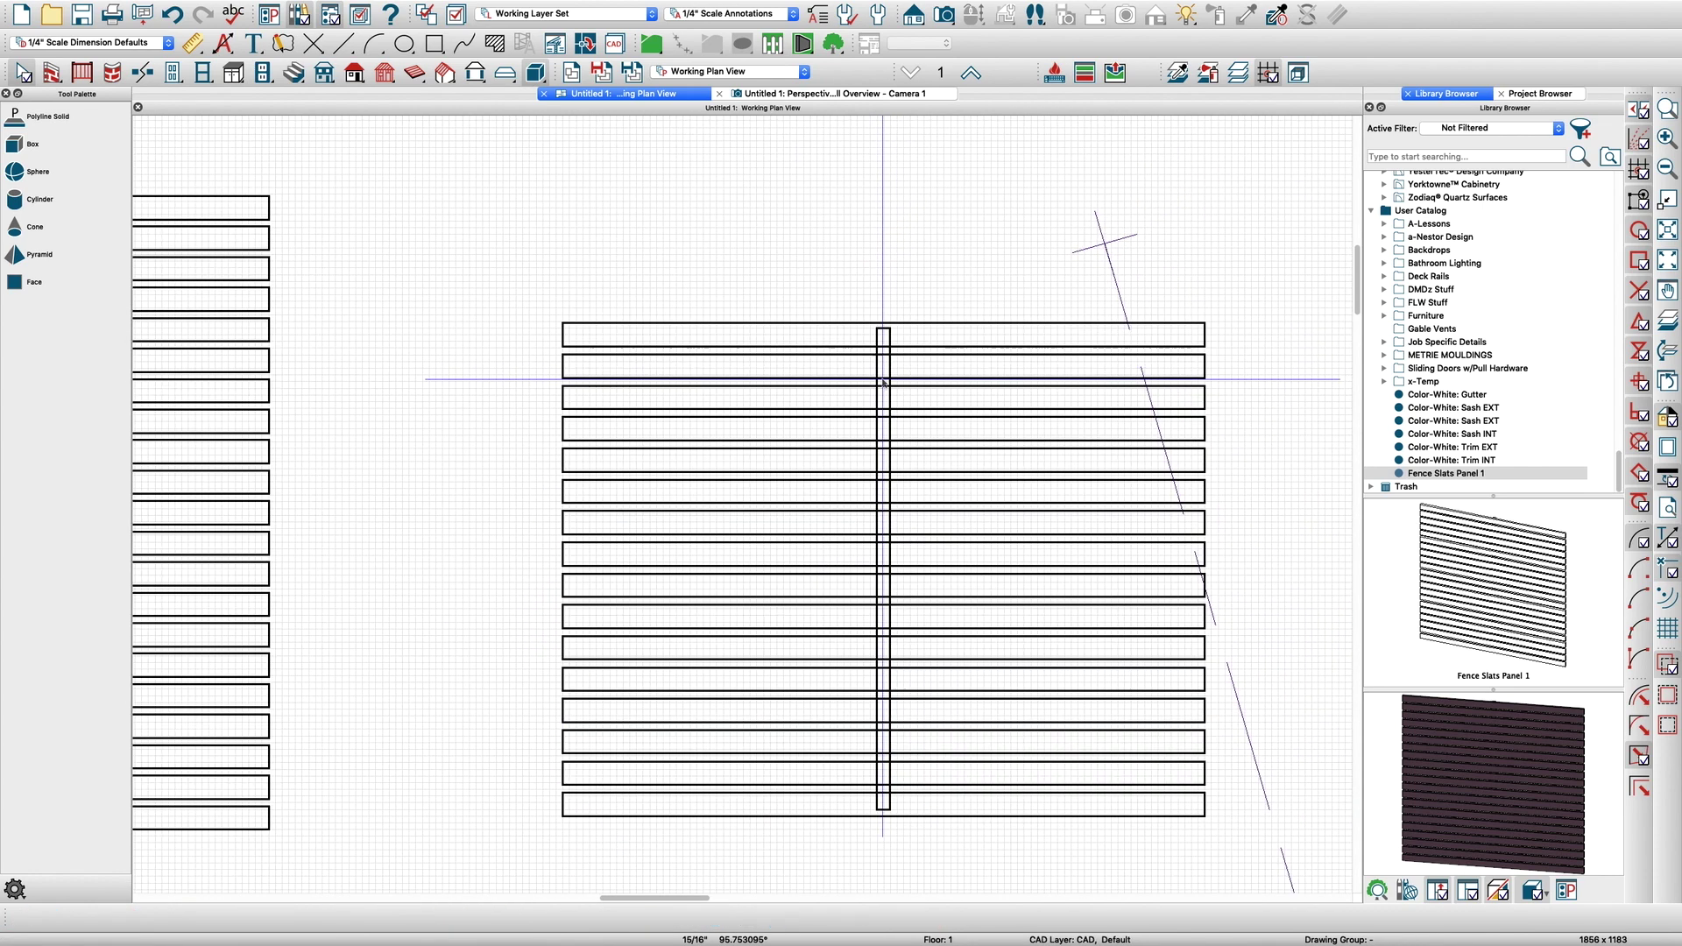
pyautogui.scroll(1, 900, 613)
pyautogui.scroll(-2, 688, 640)
pyautogui.scroll(-2, 686, 627)
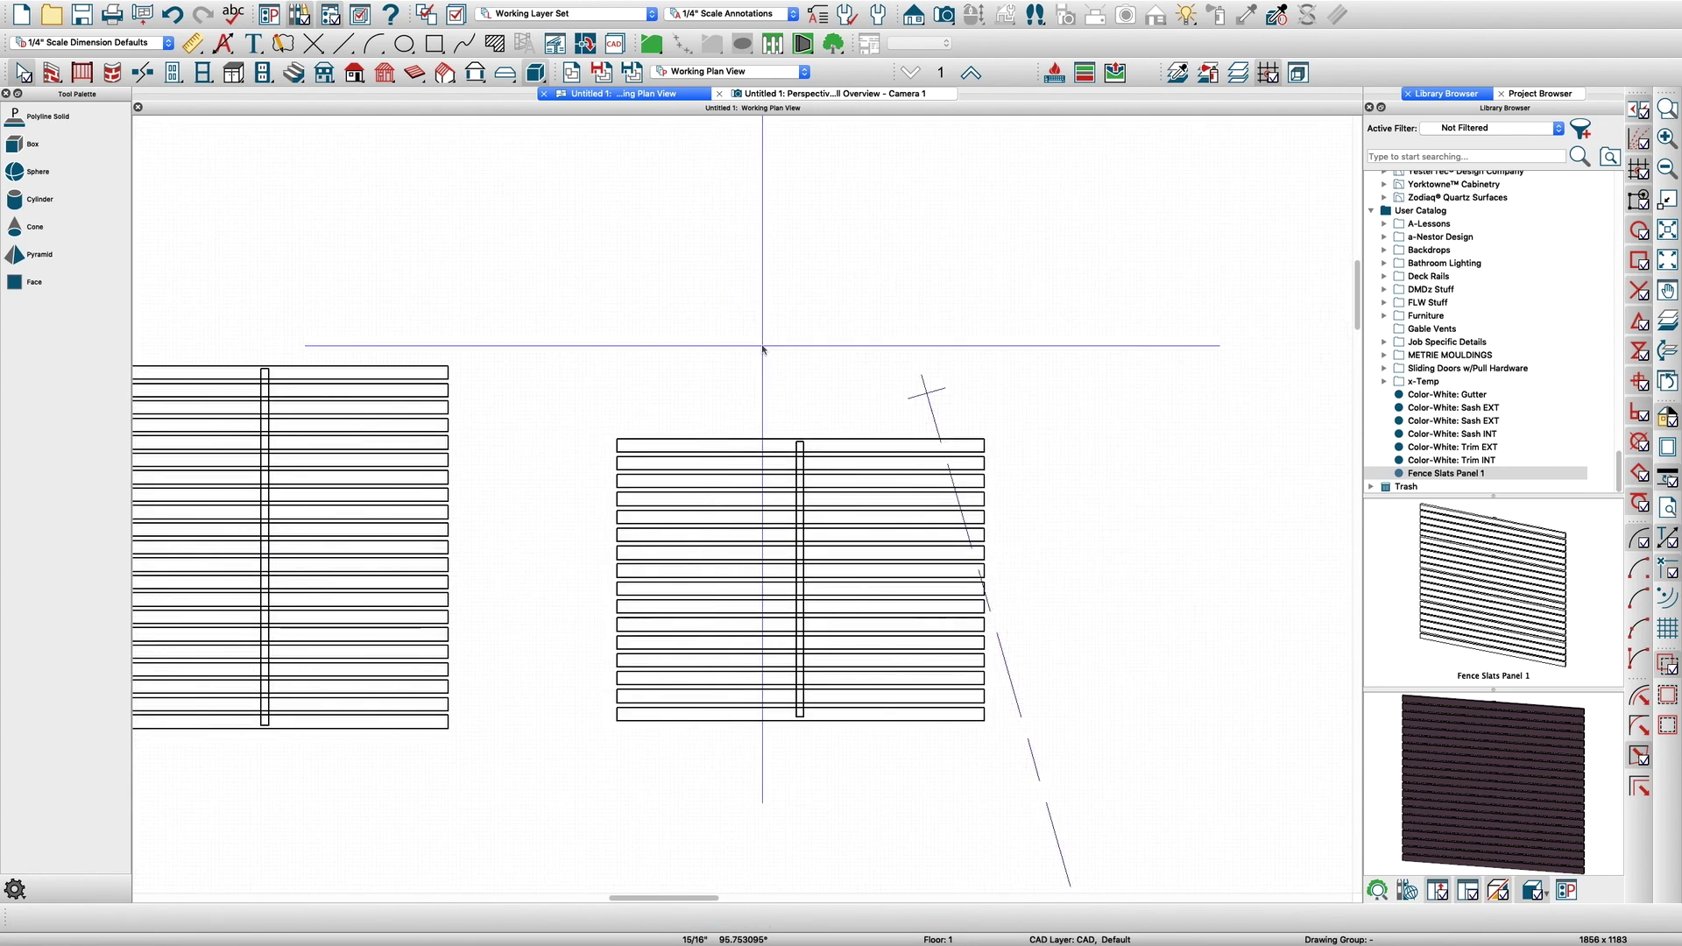
pyautogui.click(807, 93)
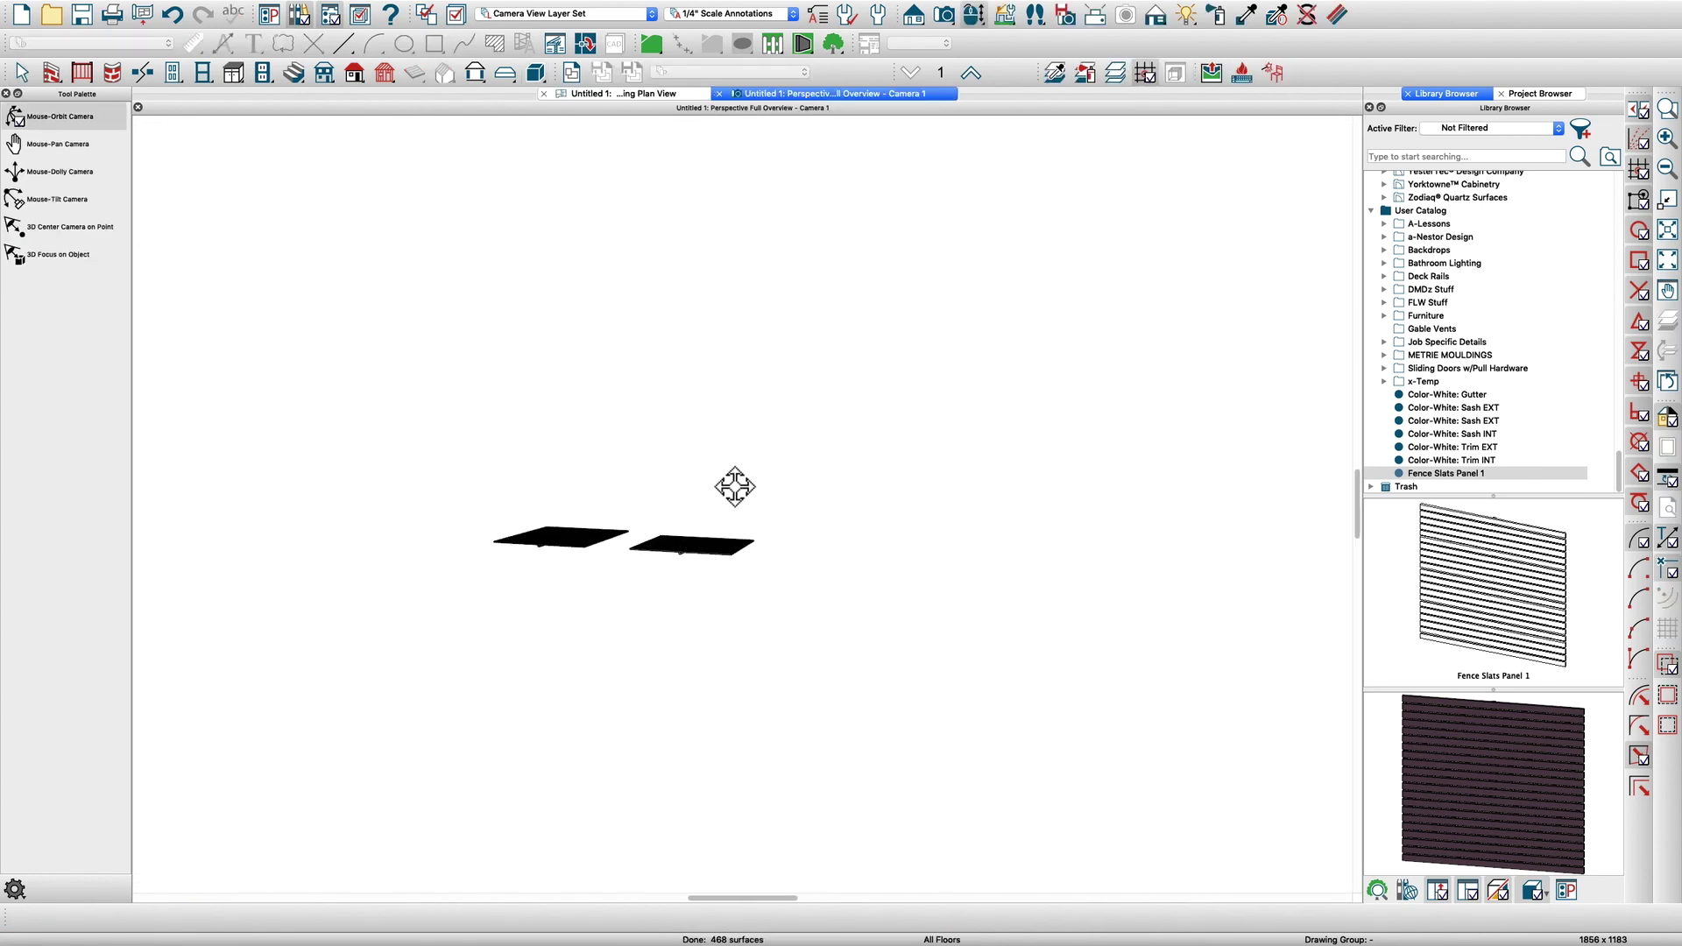
# Tilt, orbit and zoom the camera down onto the grey slat panel next to the dark one
pyautogui.moveTo(739, 481); pyautogui.dragTo(690, 584)
pyautogui.scroll(5, 723, 532)
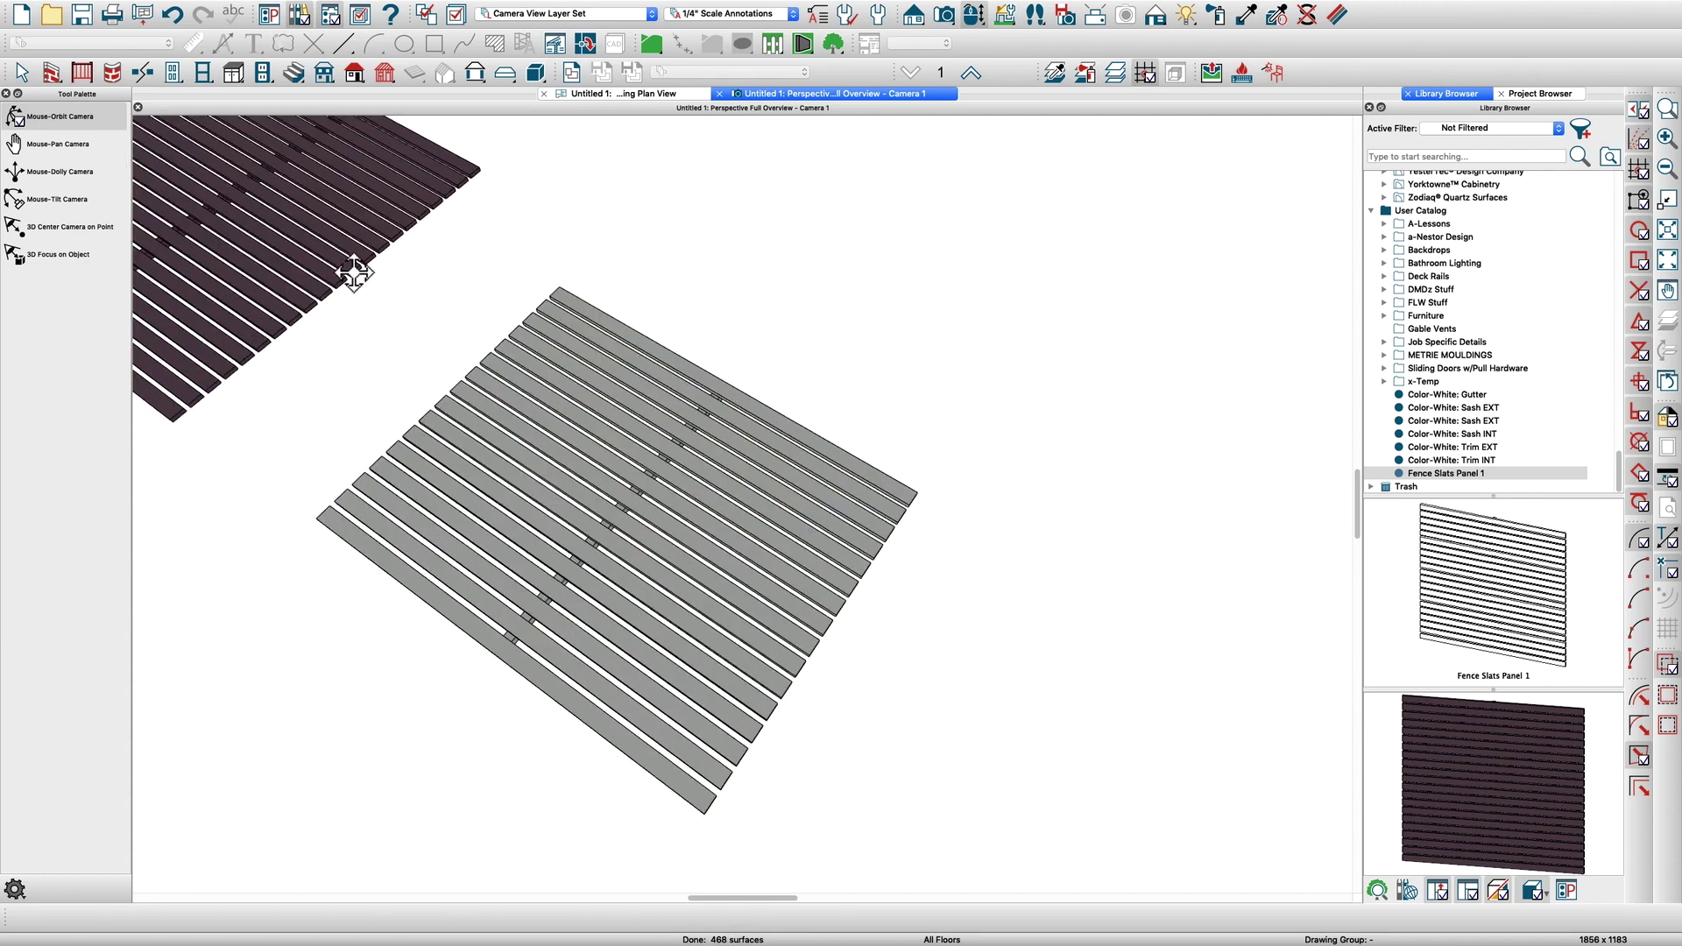
pyautogui.scroll(-1, 353, 274)
pyautogui.scroll(2, 566, 480)
pyautogui.moveTo(565, 517); pyautogui.dragTo(609, 565)
pyautogui.scroll(-2, 798, 532)
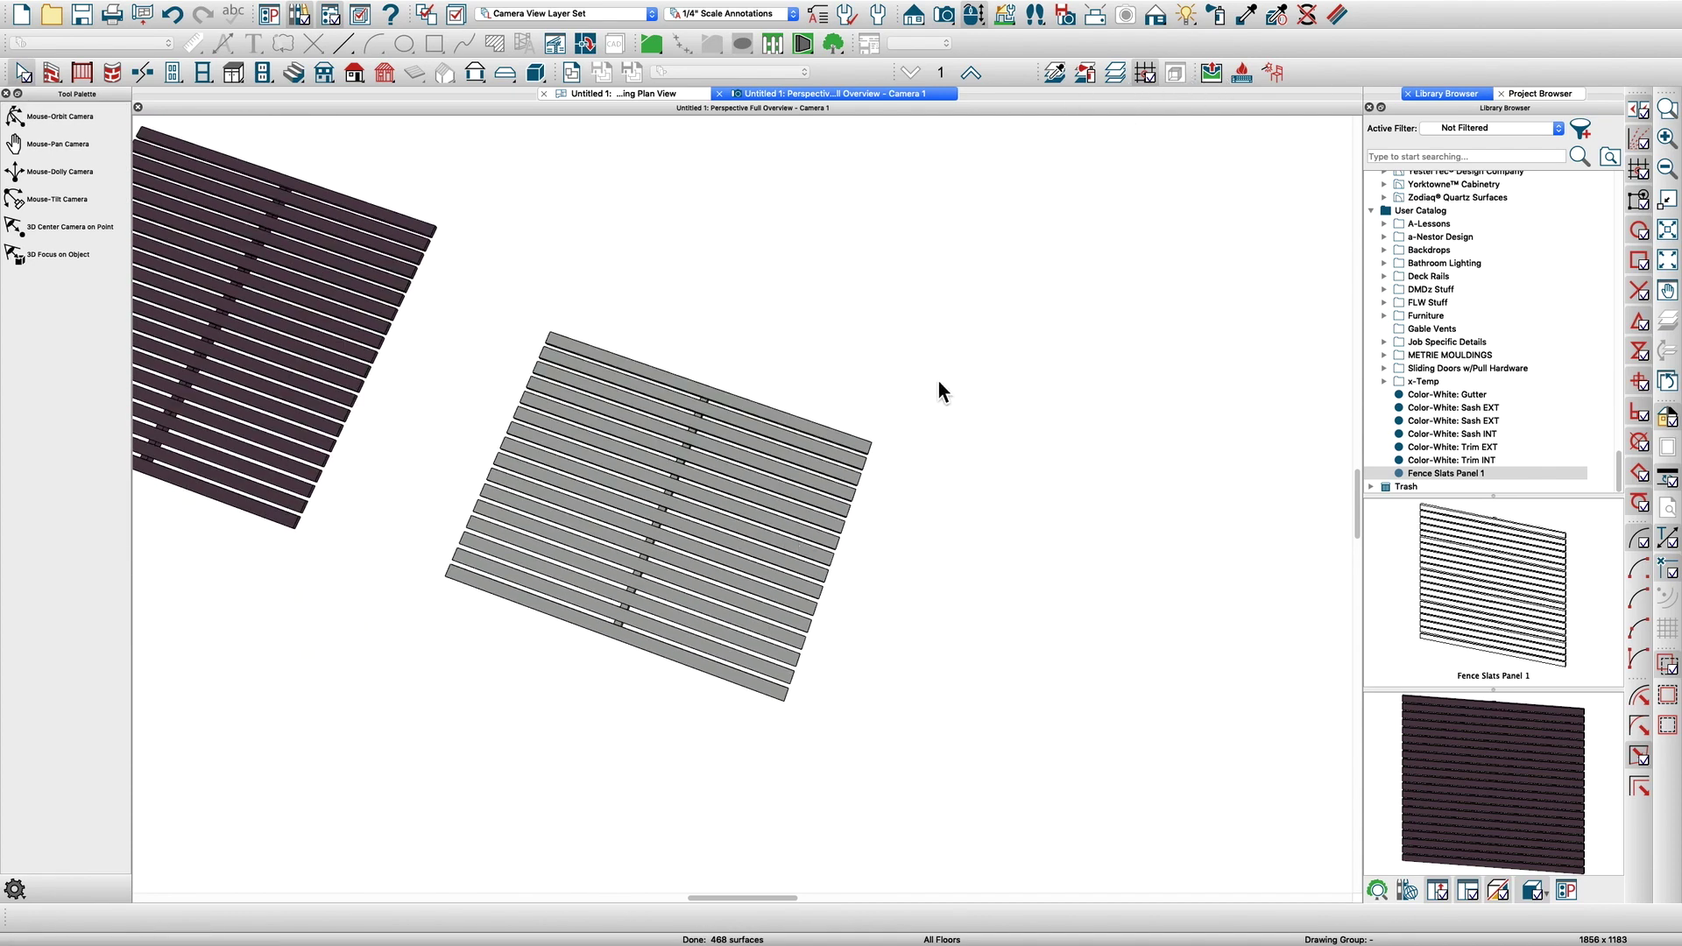
pyautogui.scroll(-1, 939, 392)
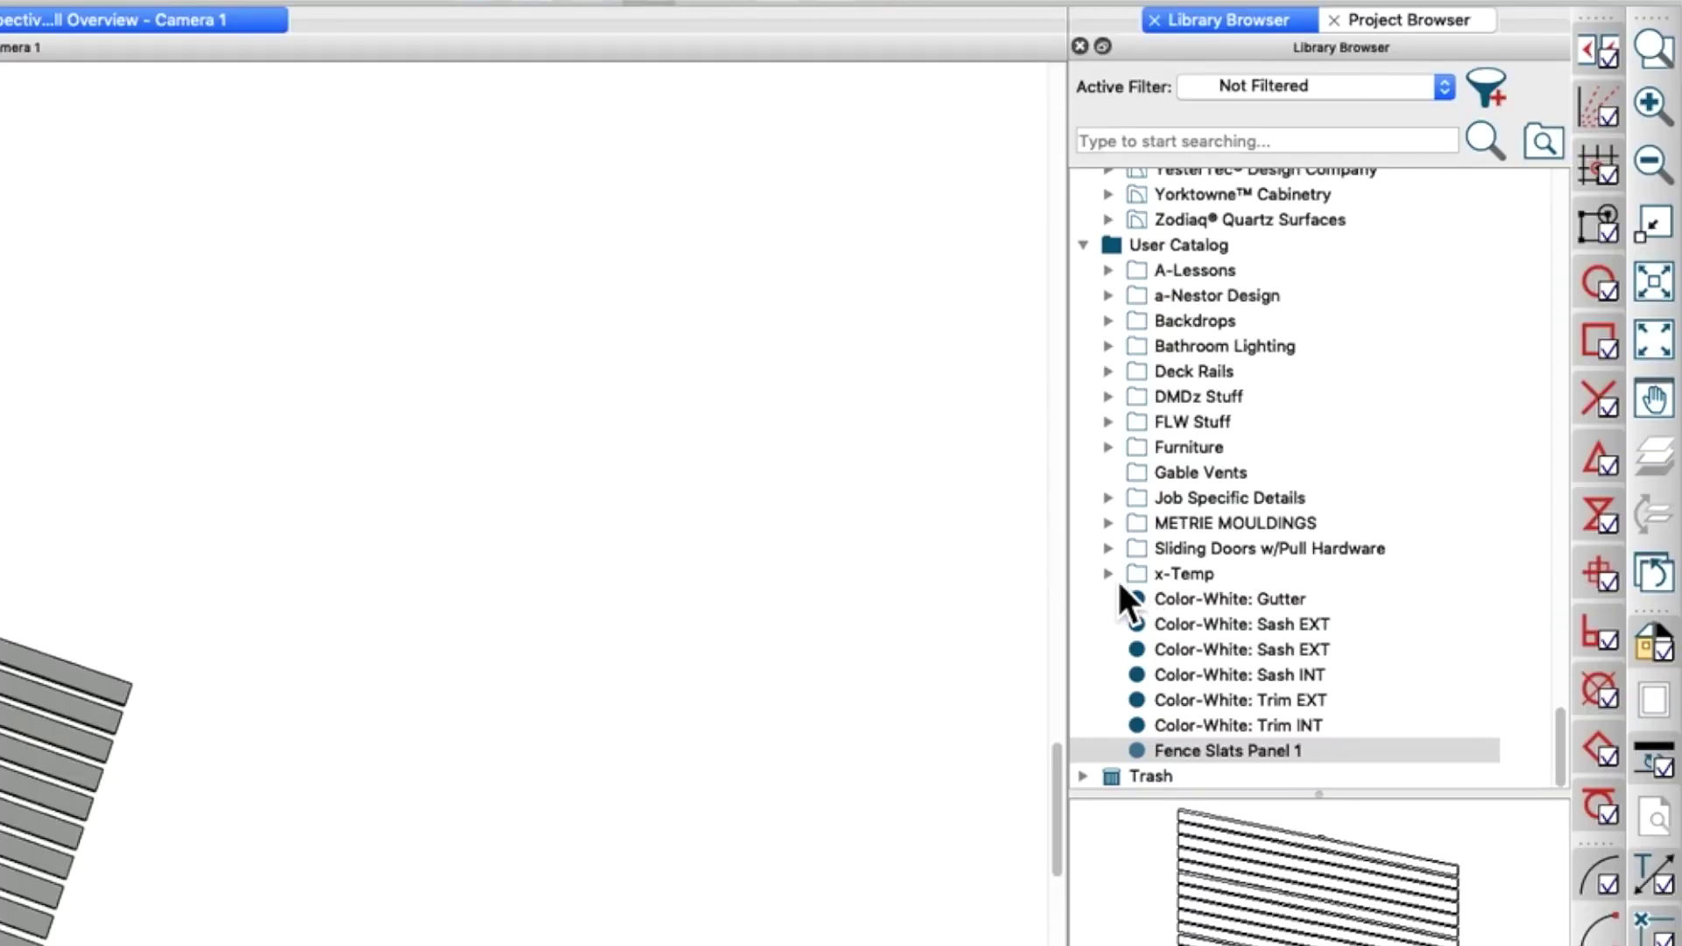
# Paint the grey slat panel with Alder wood from the Library Browser
pyautogui.click(1386, 383)
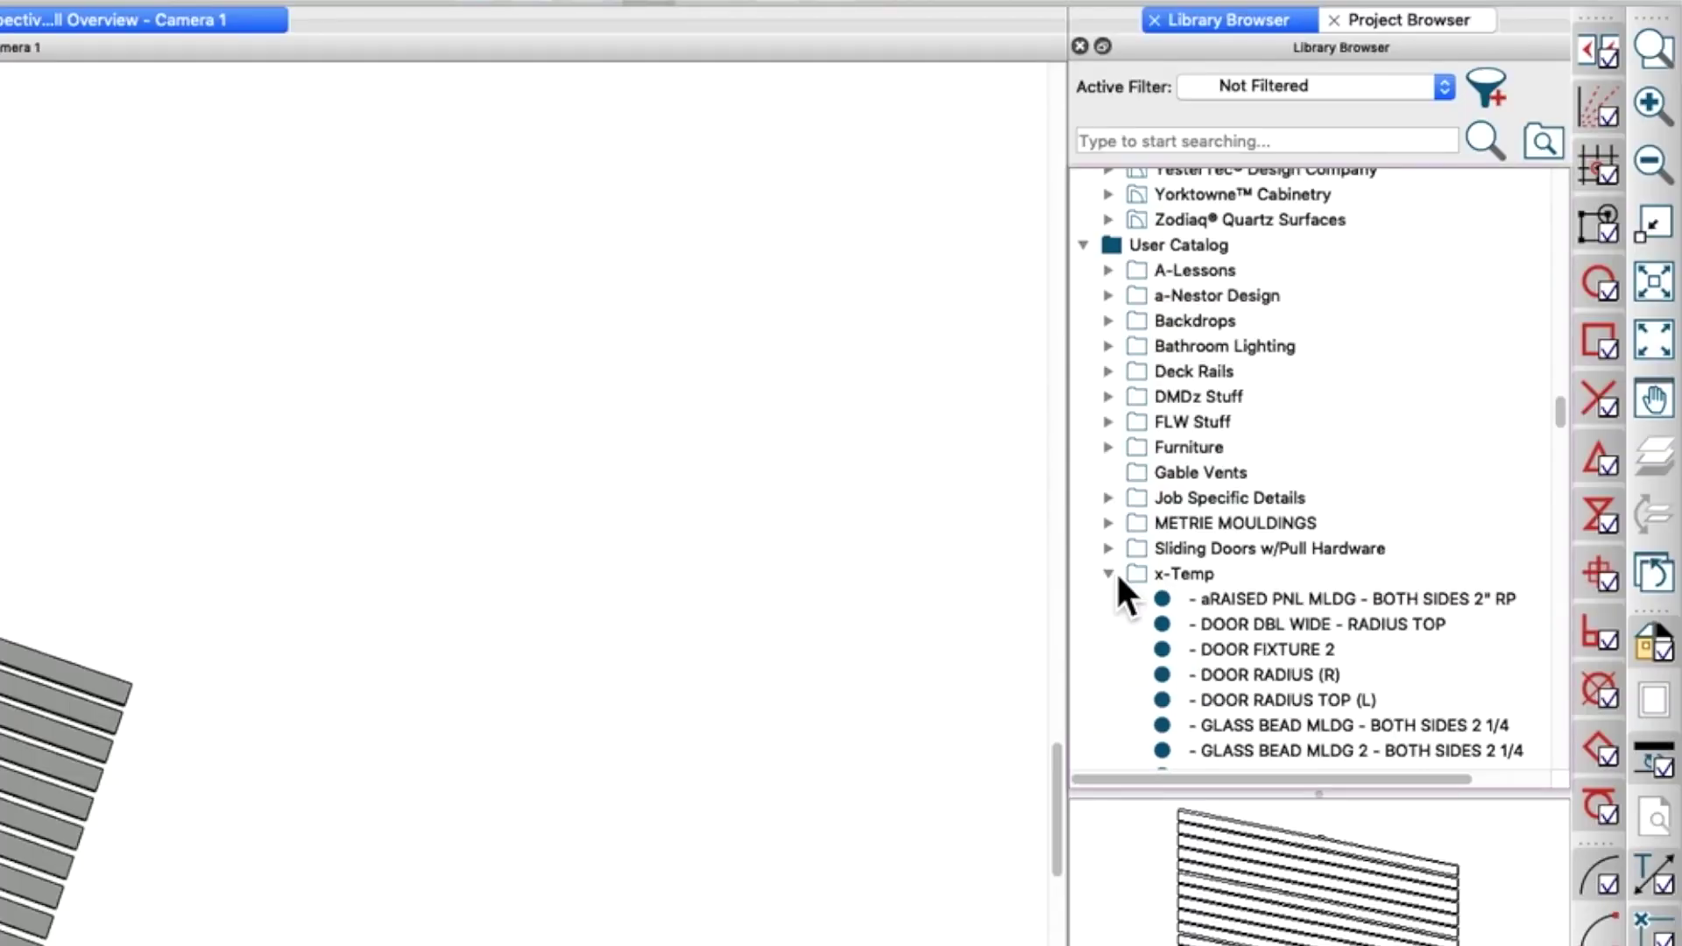
pyautogui.click(1386, 382)
pyautogui.scroll(20, 1165, 263)
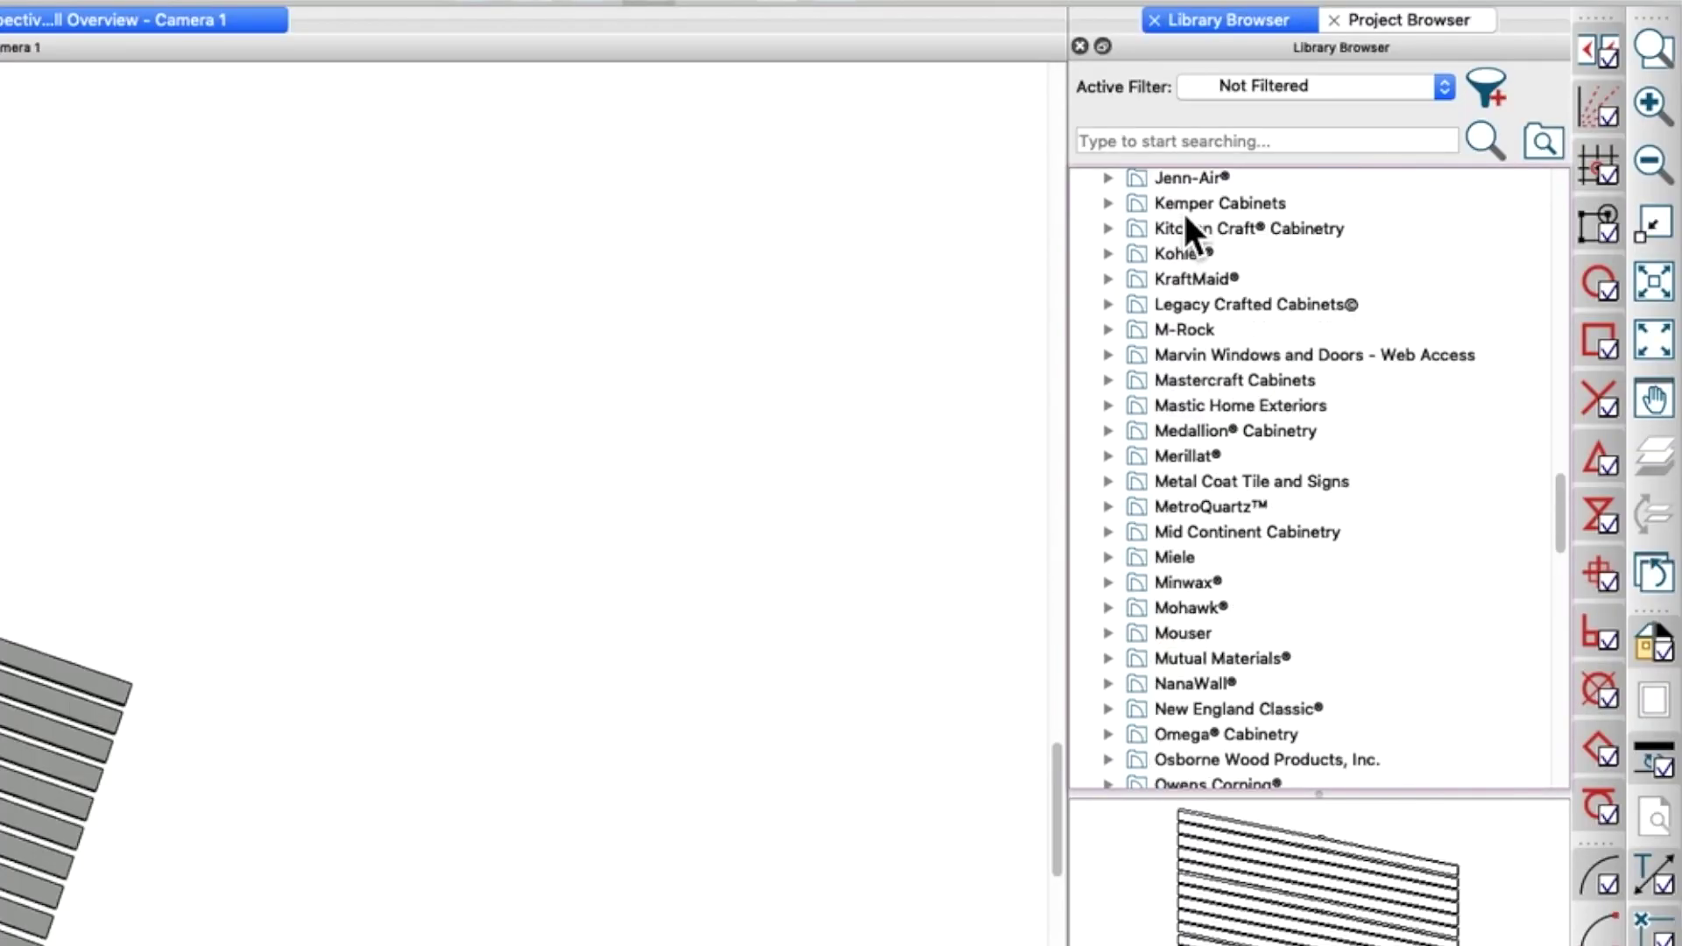
pyautogui.scroll(3, 1222, 605)
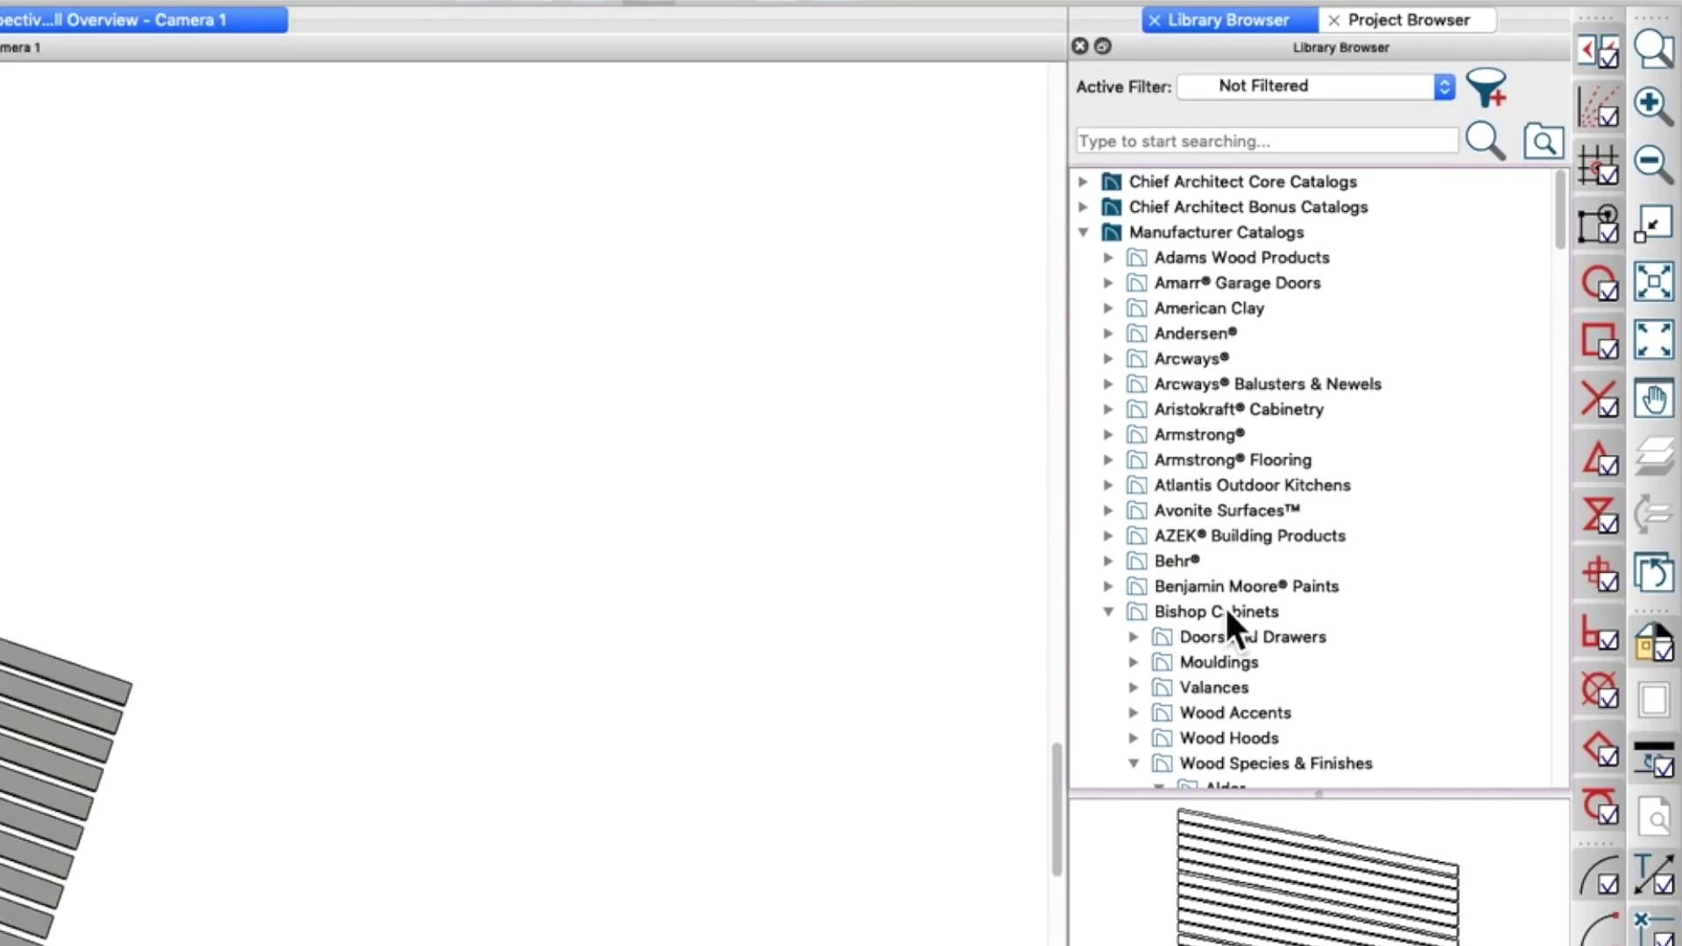
pyautogui.scroll(-6, 1200, 622)
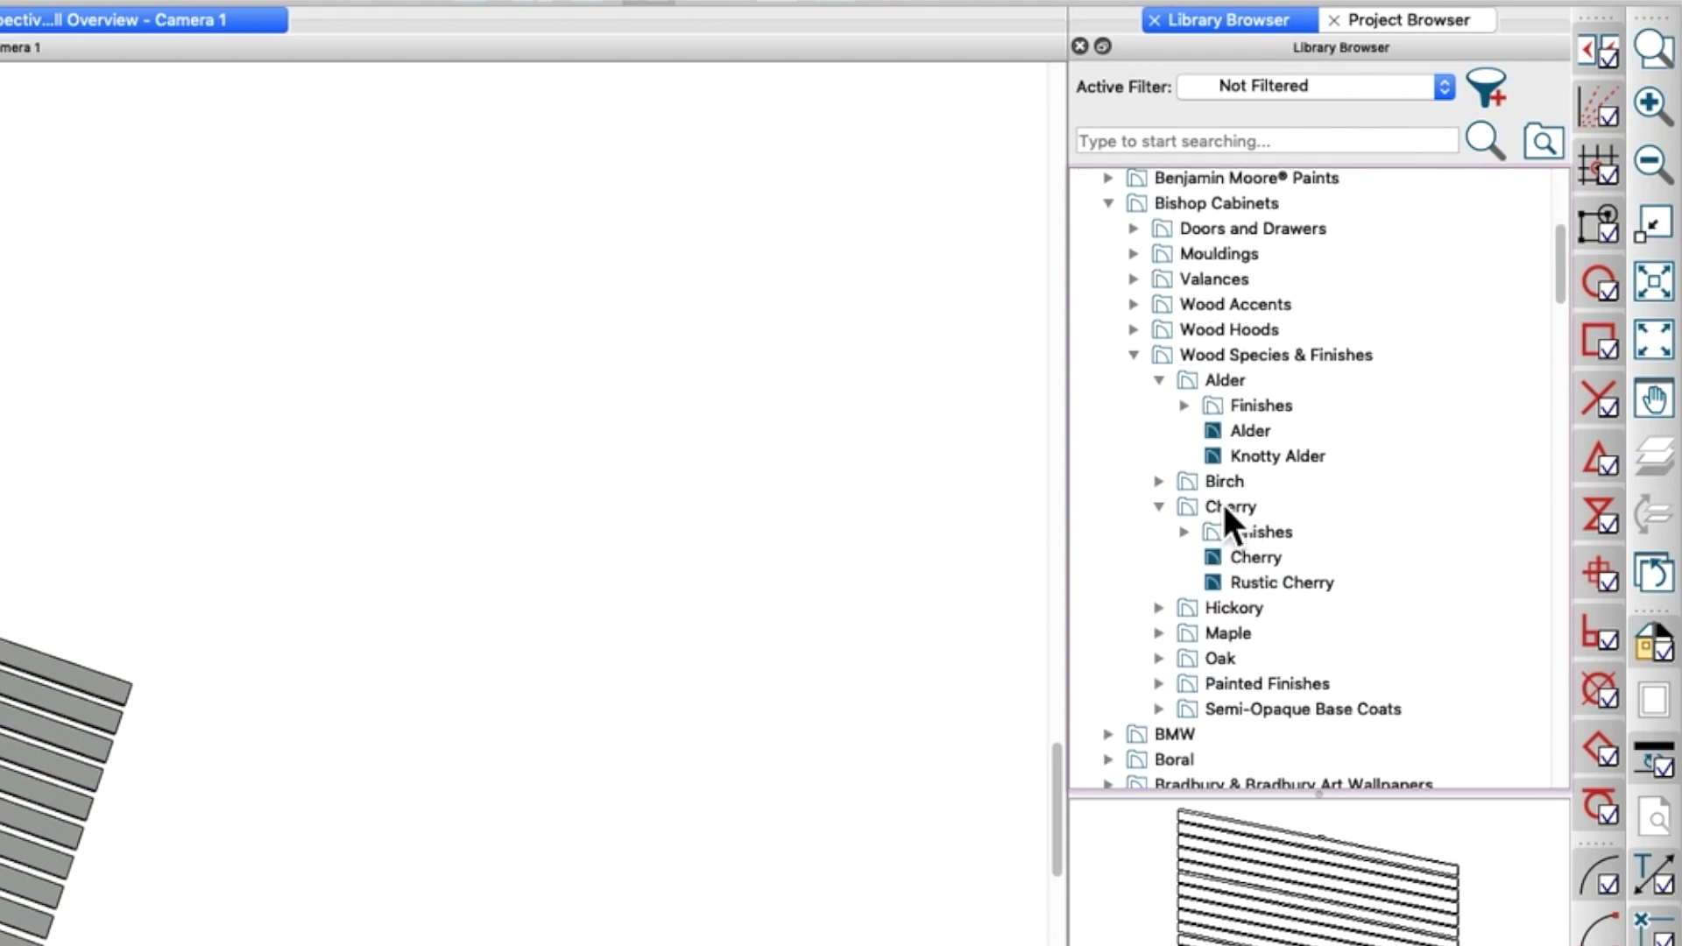
pyautogui.click(1240, 437)
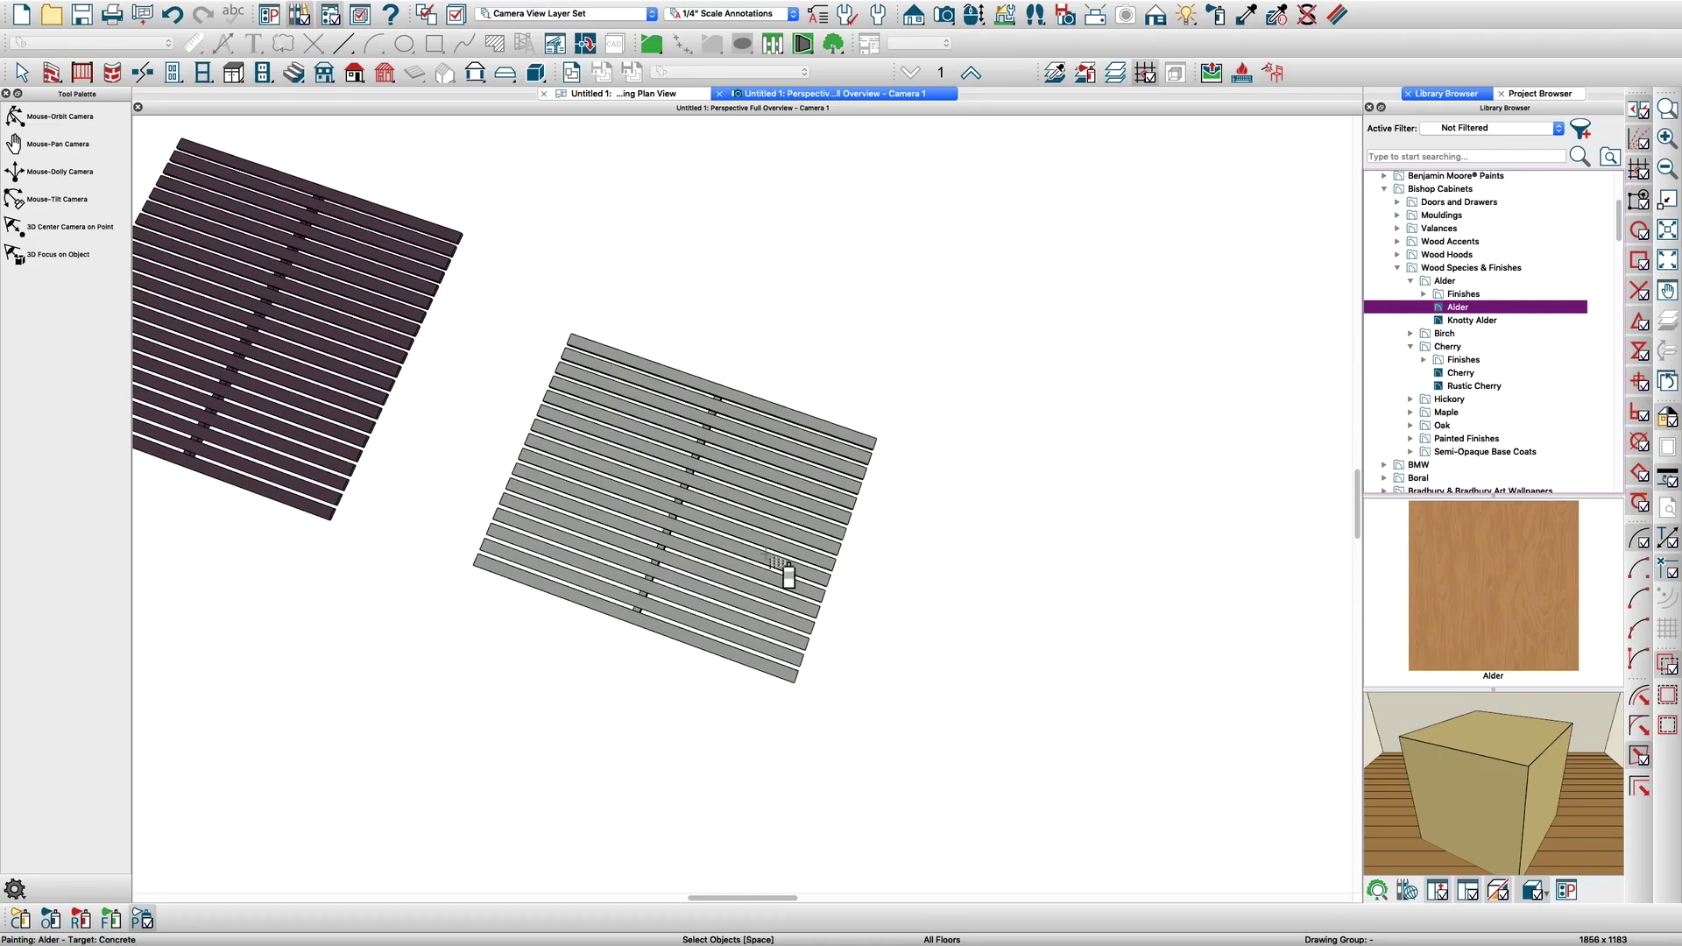
pyautogui.click(728, 651)
pyautogui.scroll(5, 727, 644)
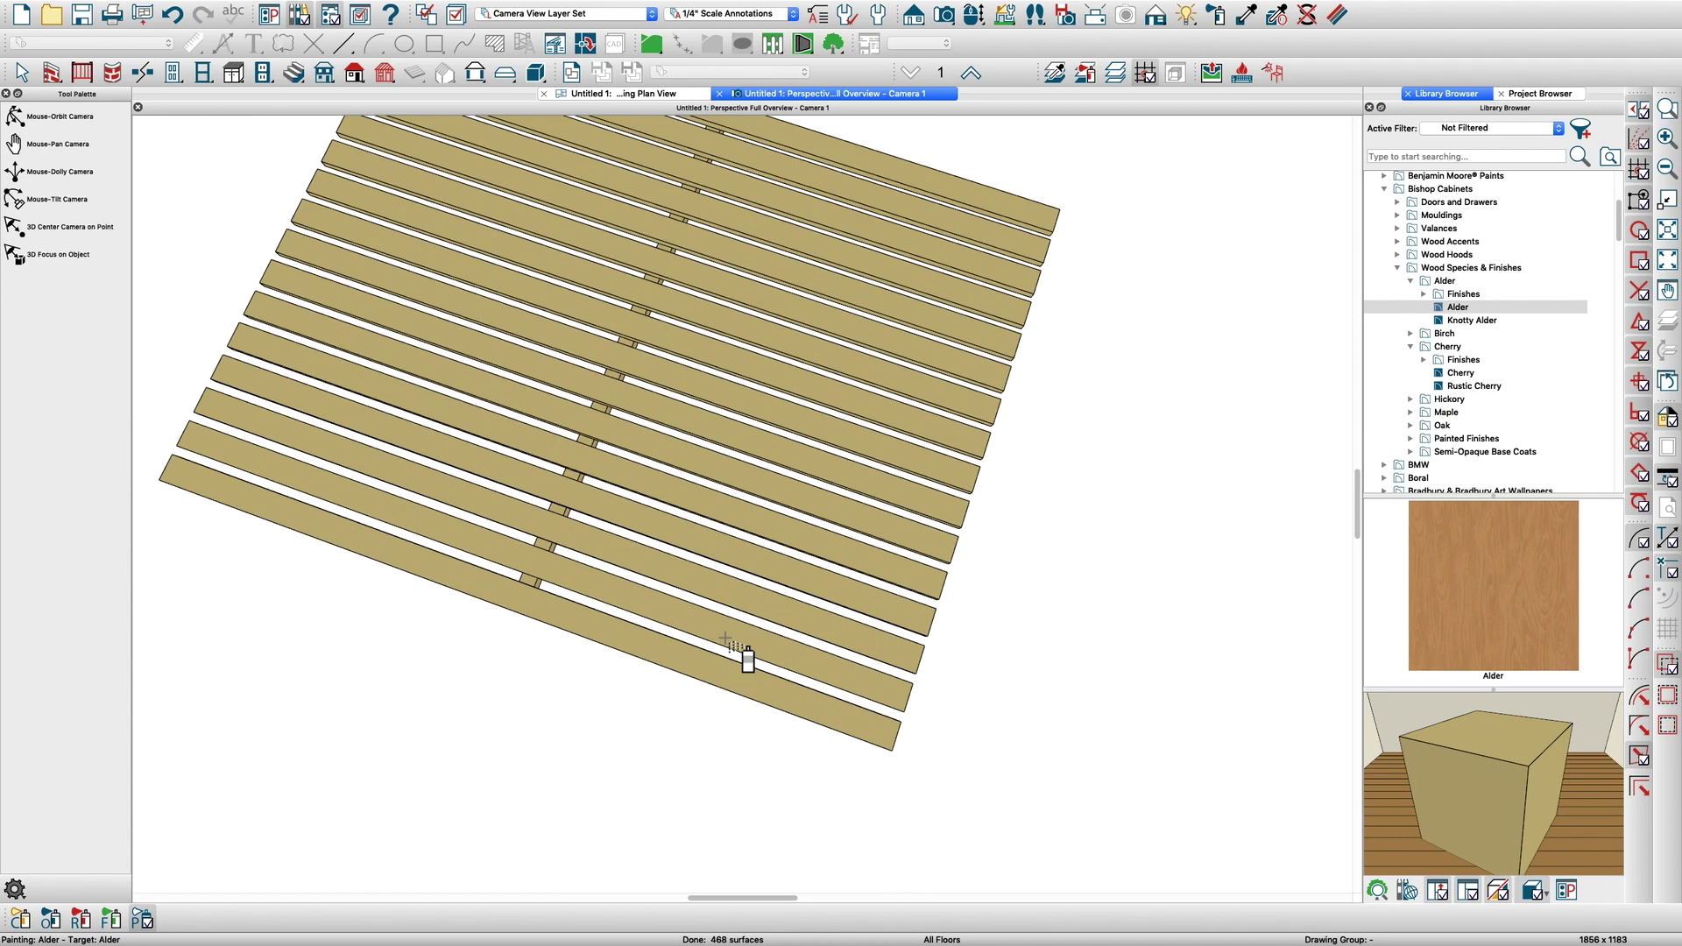
pyautogui.press('space')
# Open the Alder material definition from one of the slats
pyautogui.scroll(-3, 892, 627)
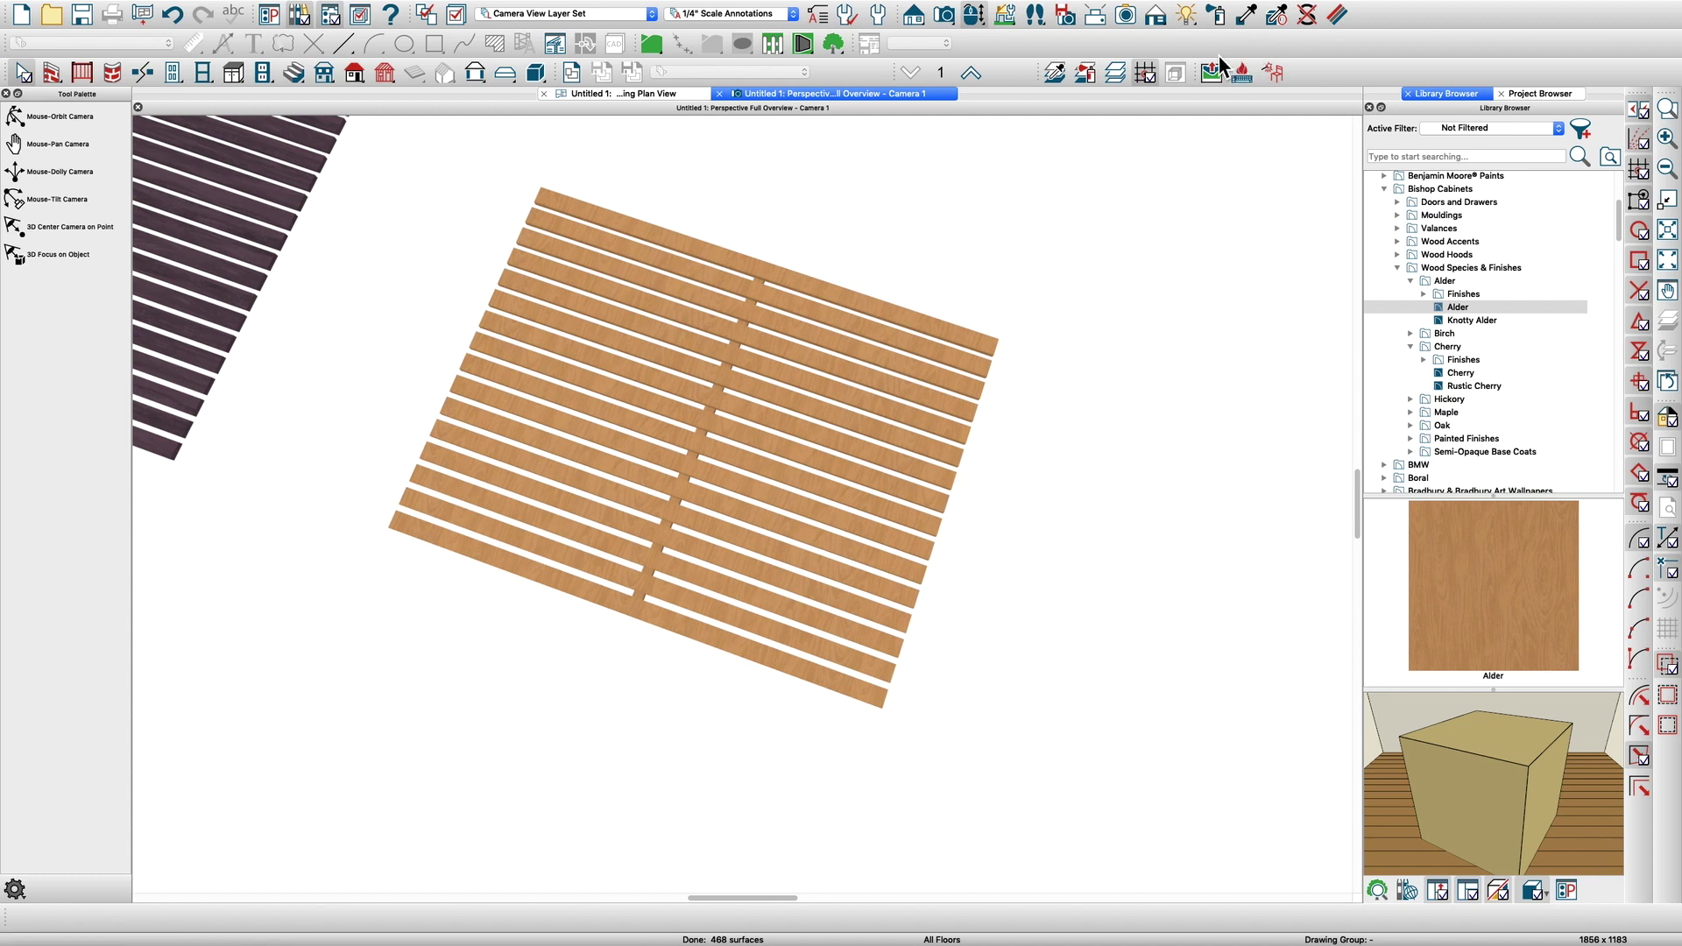
pyautogui.click(1337, 15)
pyautogui.click(738, 664)
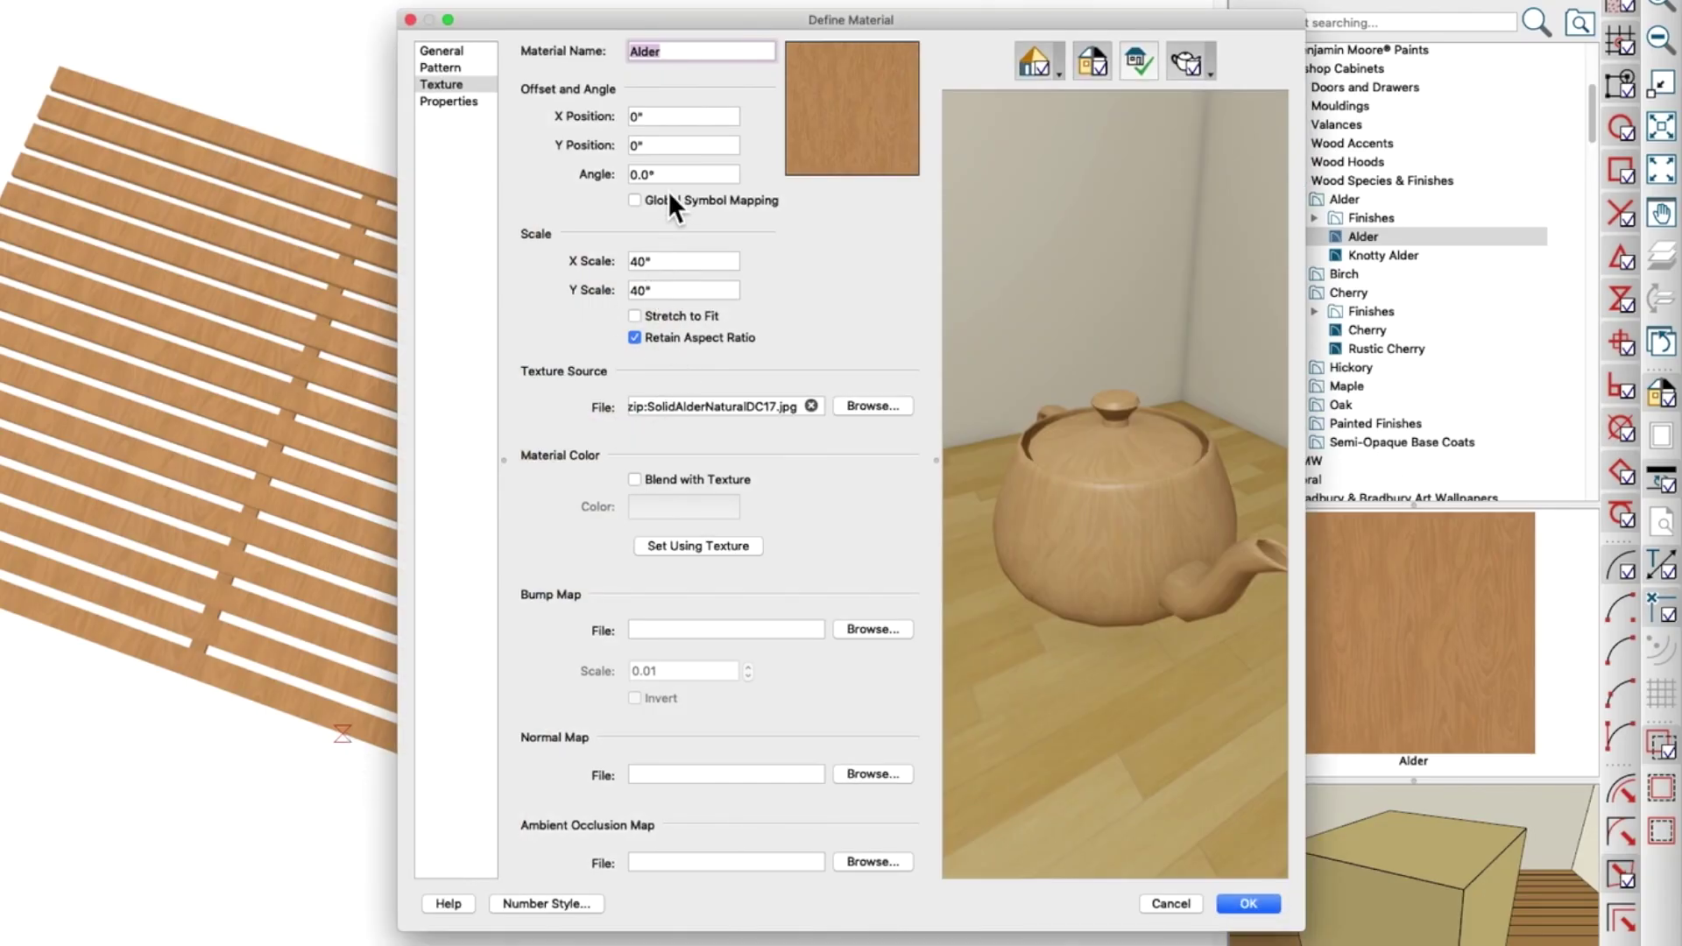
# Set the Alder texture angle to 90° and confirm the material
pyautogui.press('Tab')
pyautogui.press('Tab')
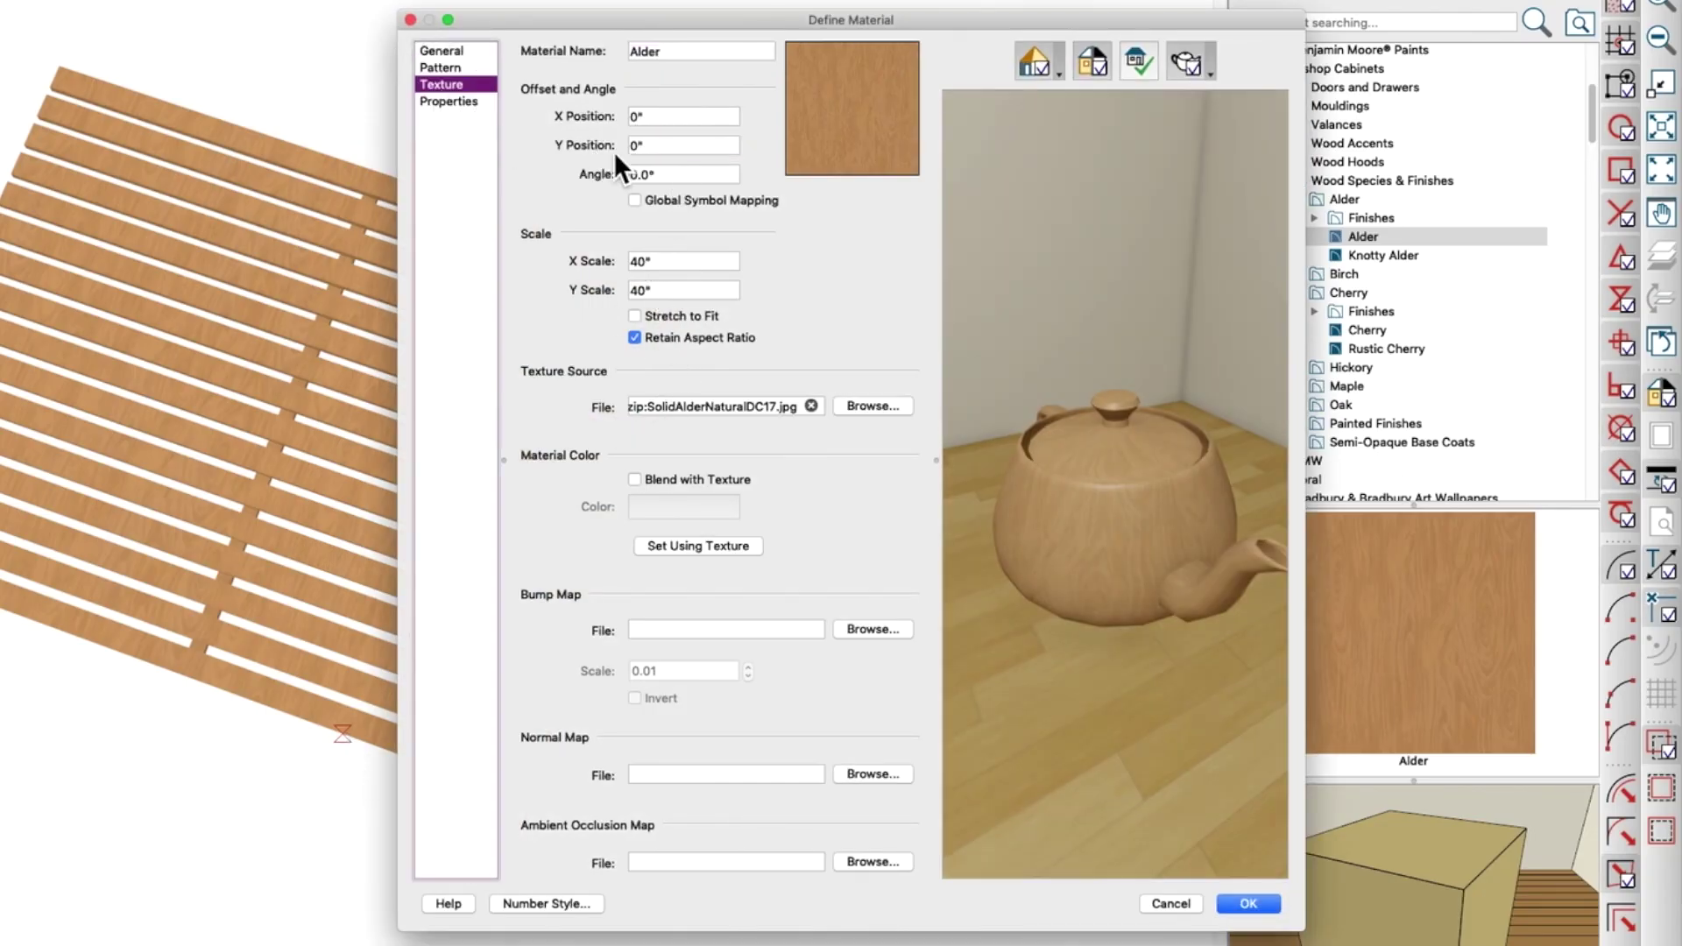
pyautogui.press('Tab')
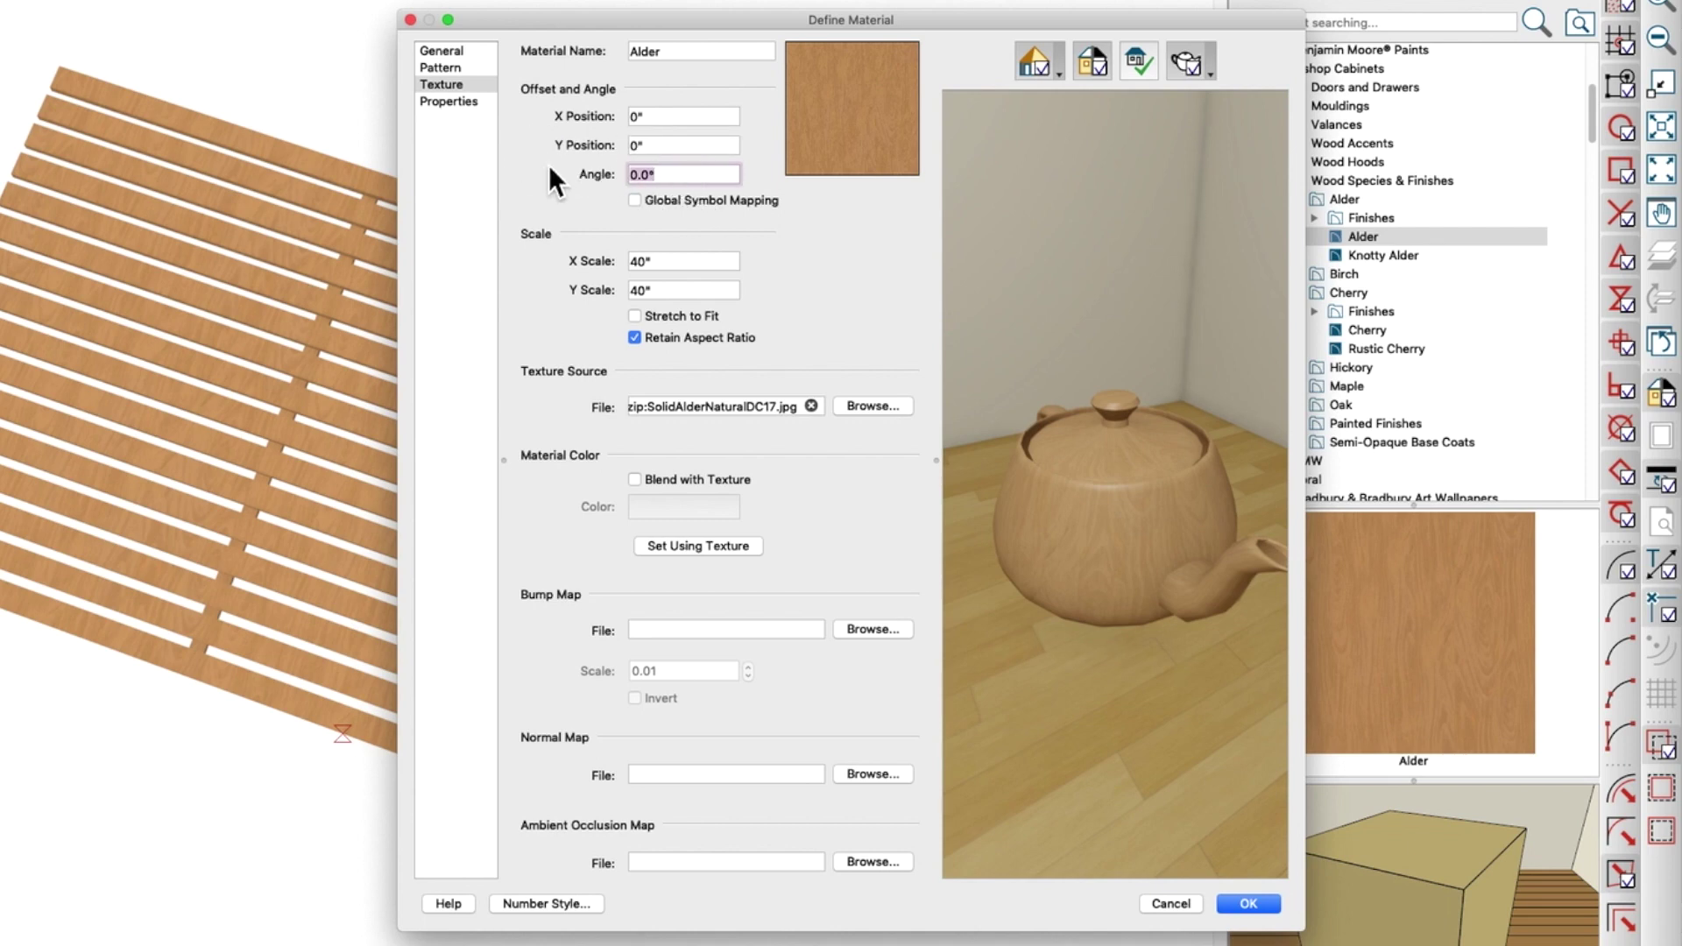
pyautogui.write('90')
pyautogui.press('Tab')
pyautogui.press('Return')
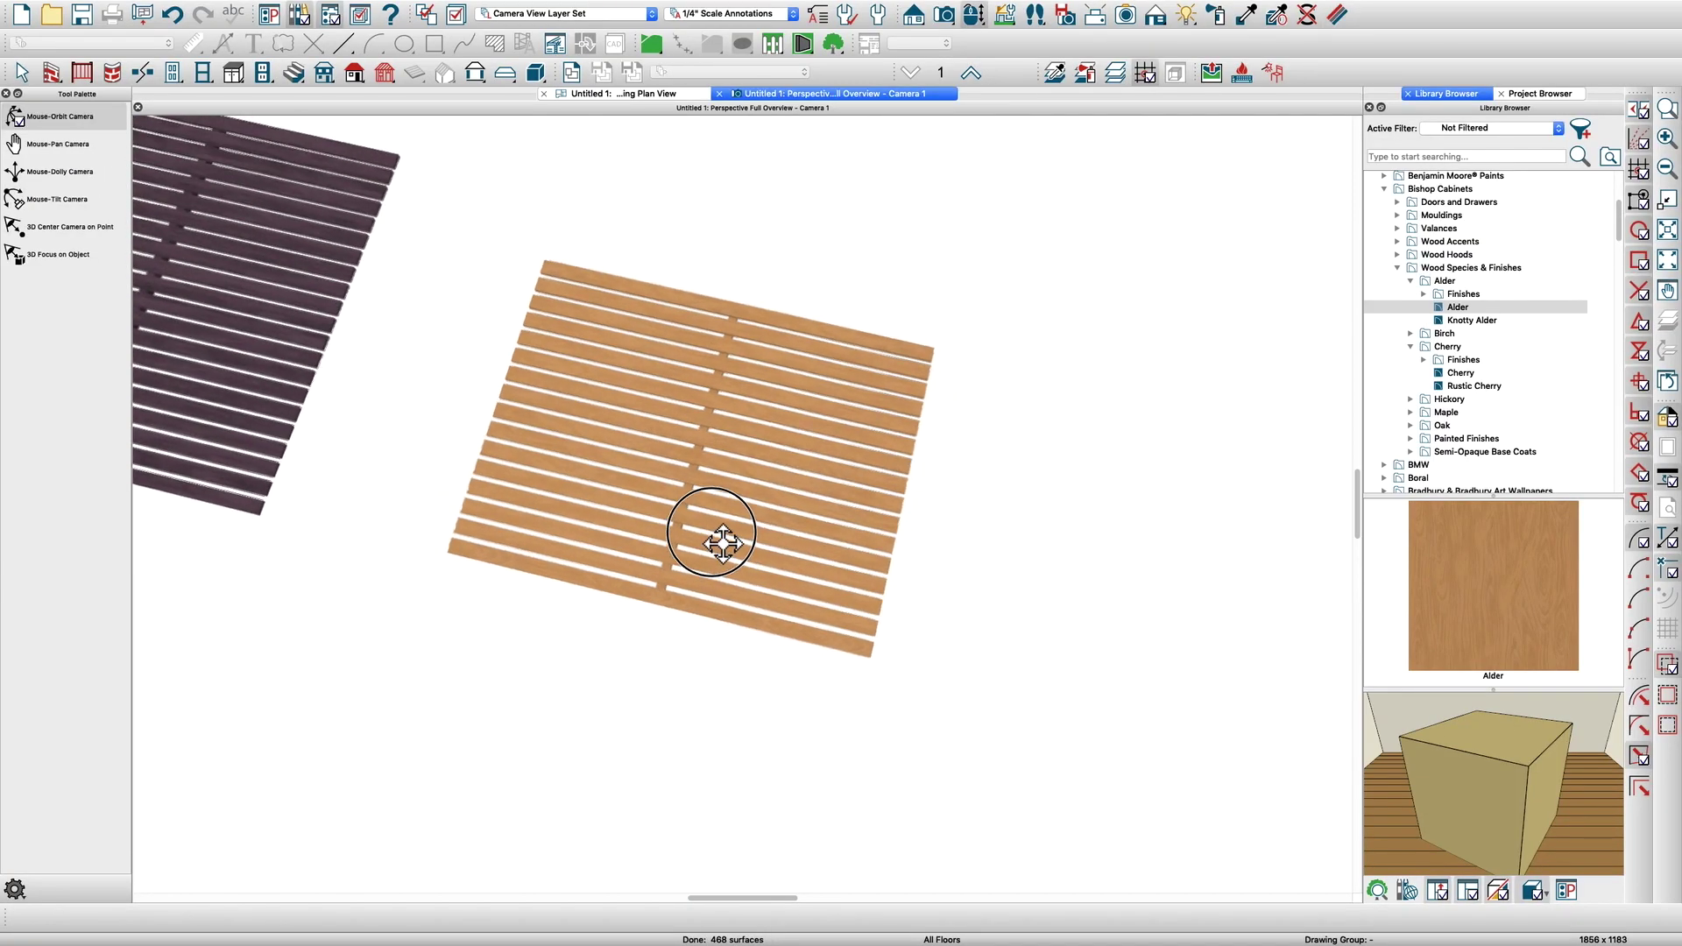
# Pick the Java finish from the Maple wood finishes in the Library Browser
pyautogui.scroll(5, 688, 552)
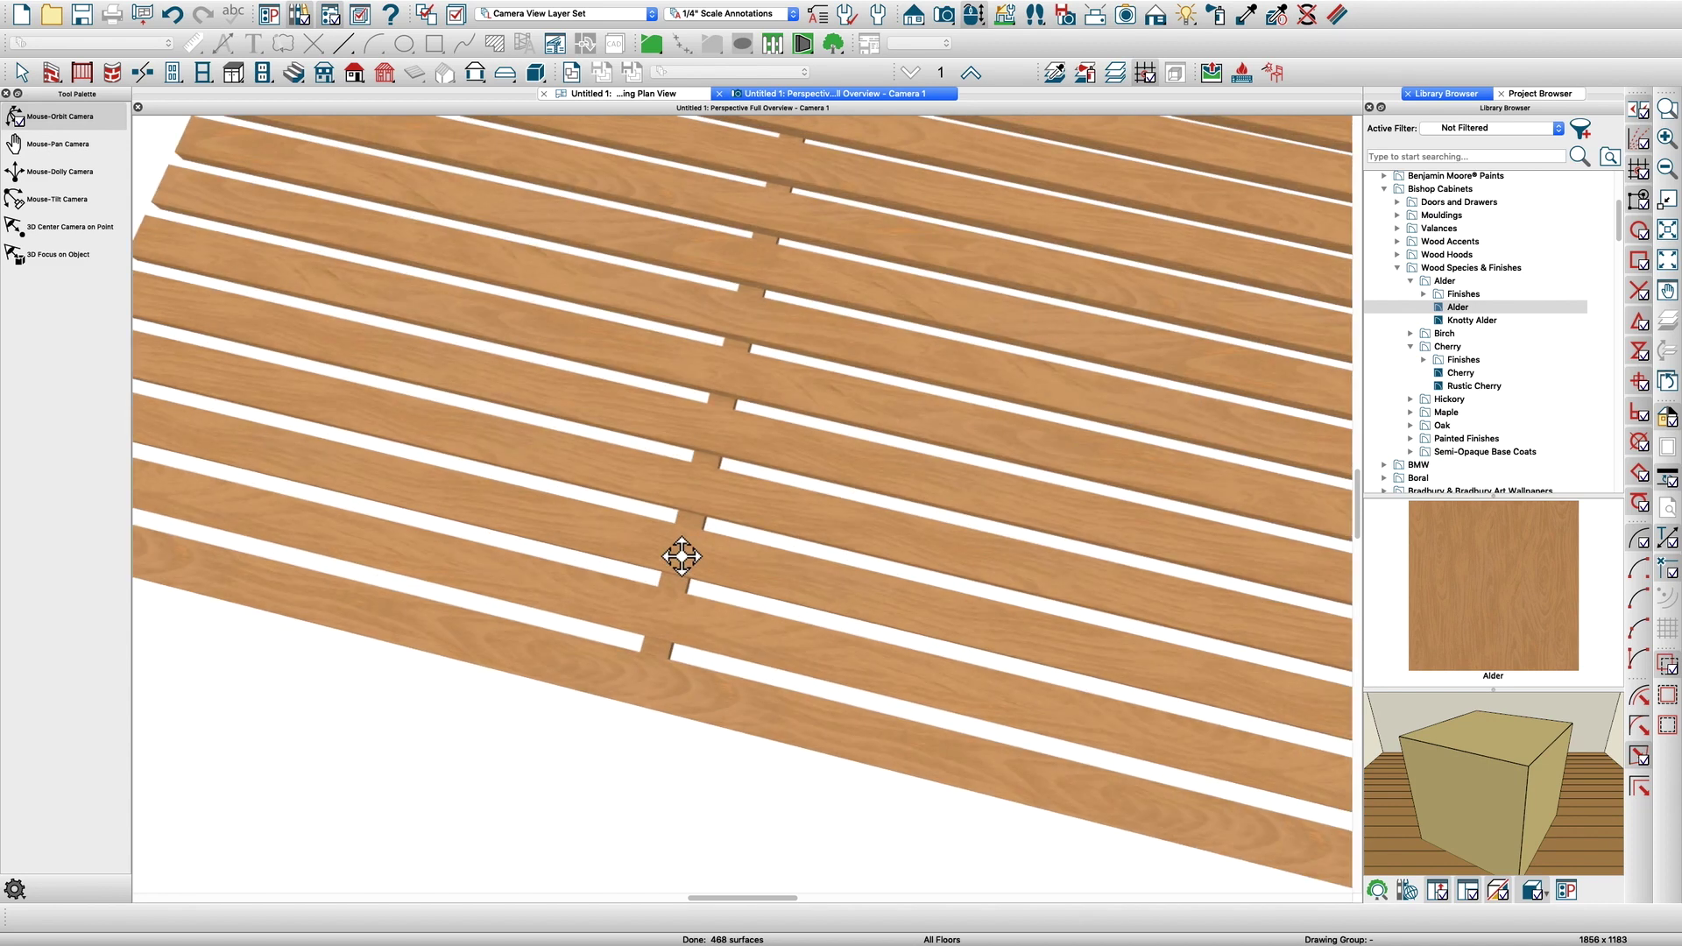
pyautogui.scroll(-7, 683, 556)
pyautogui.moveTo(686, 526); pyautogui.dragTo(686, 532)
pyautogui.press('space')
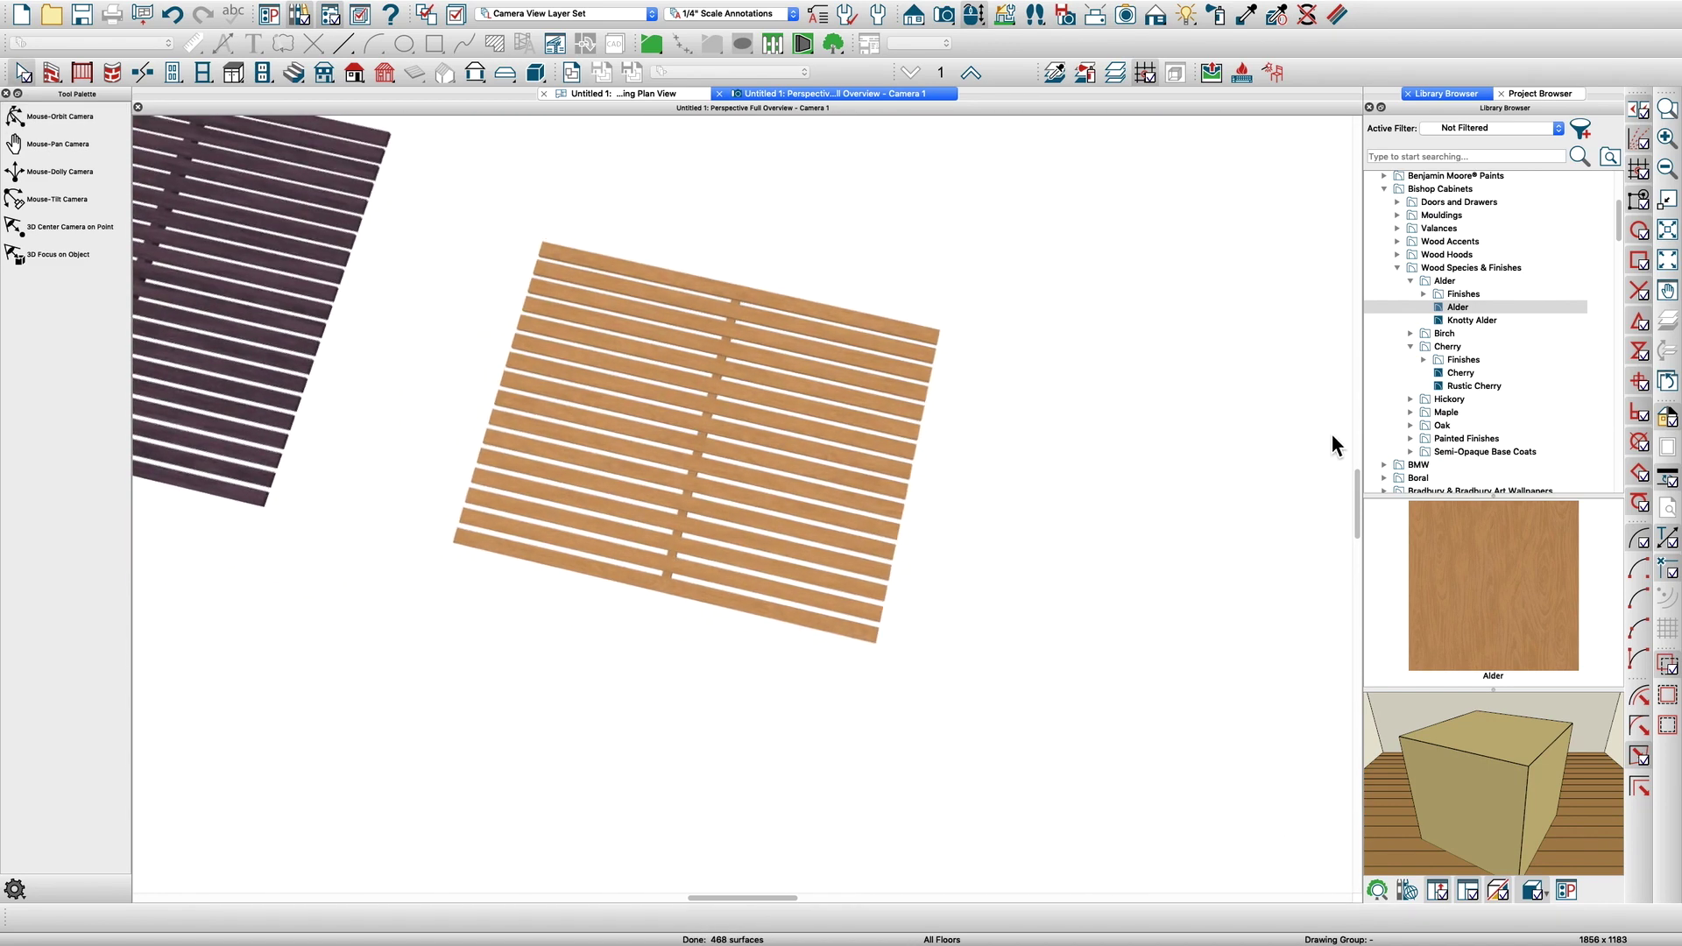
pyautogui.click(1461, 373)
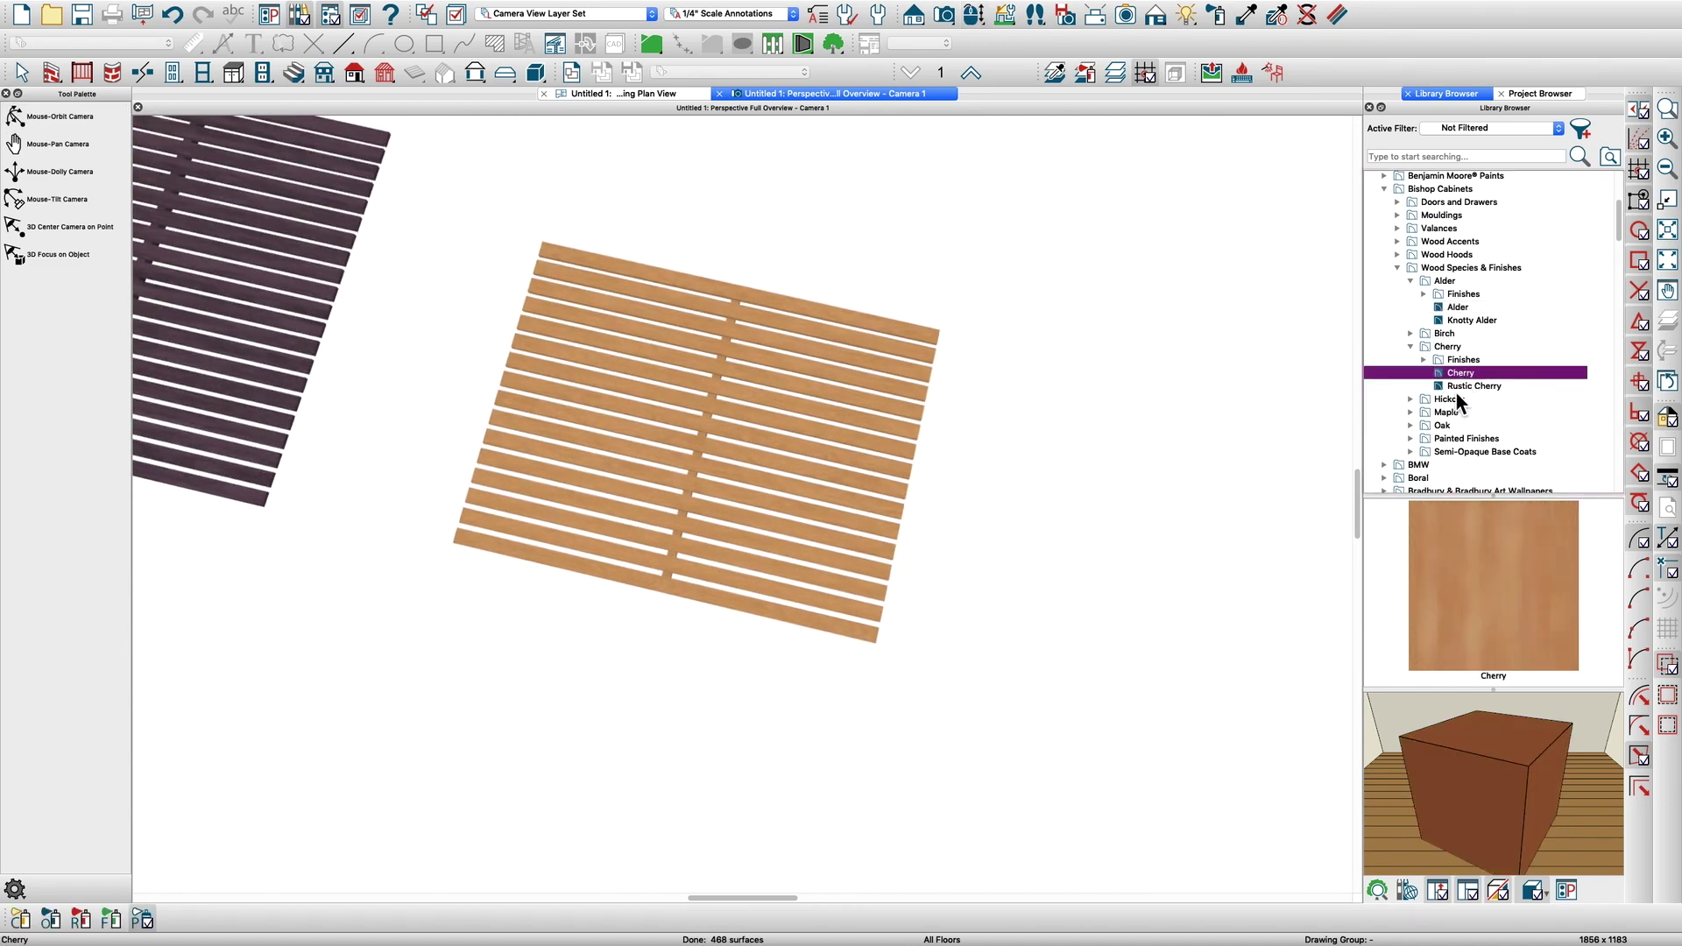
pyautogui.click(1475, 386)
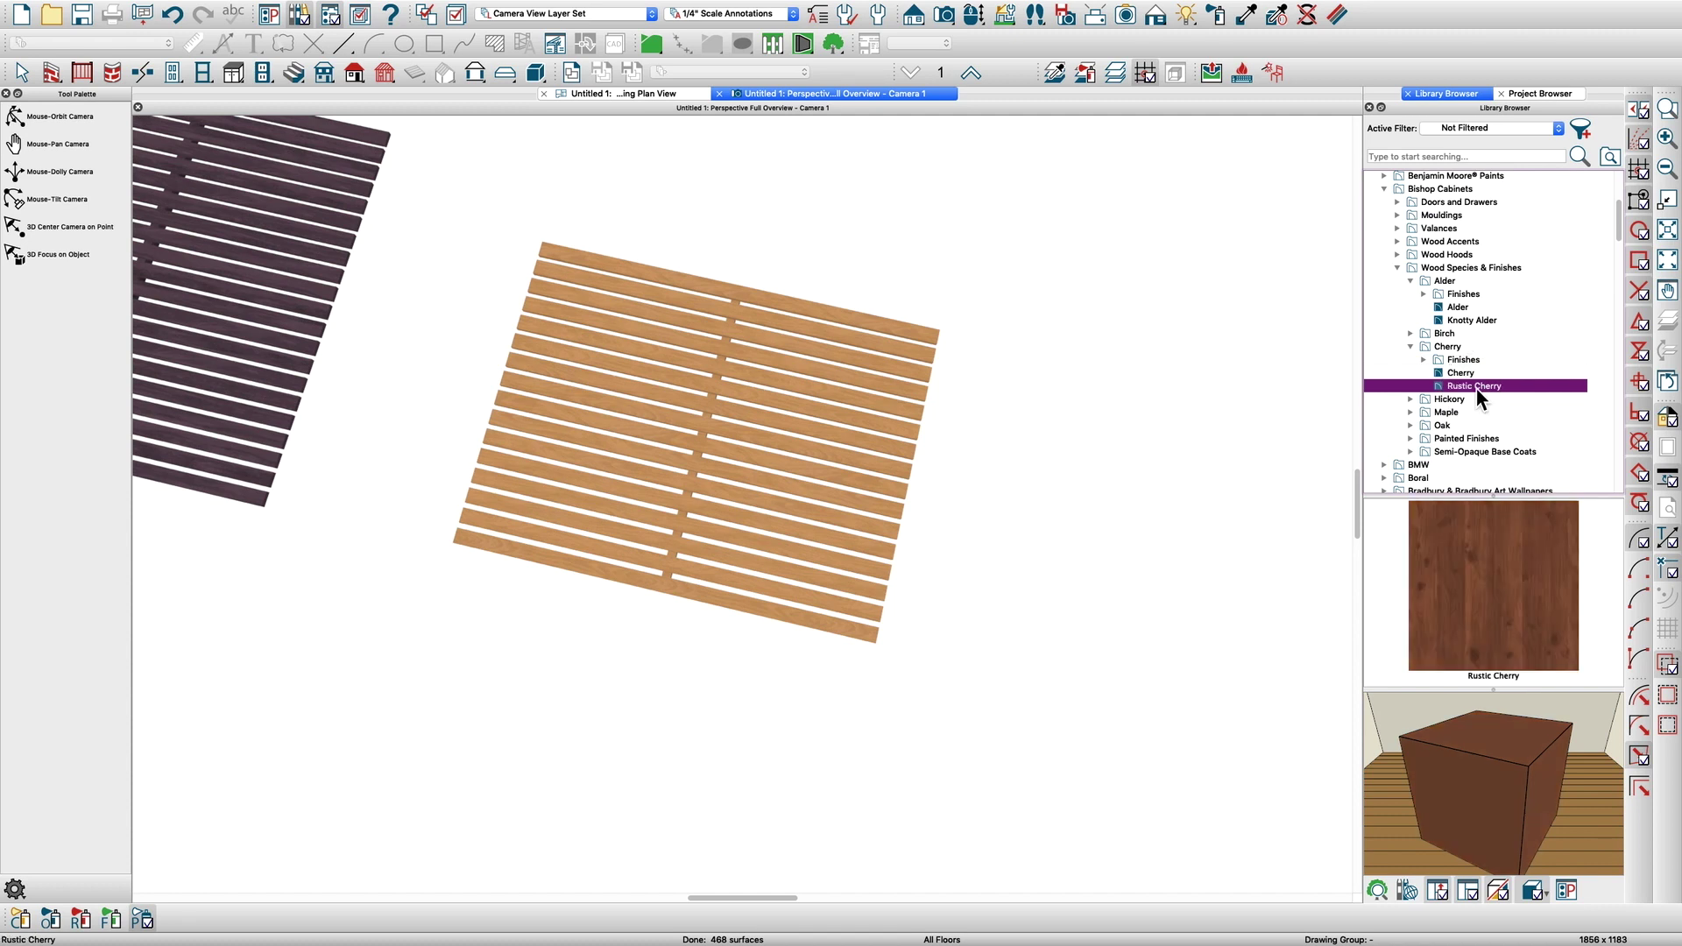
pyautogui.click(1411, 347)
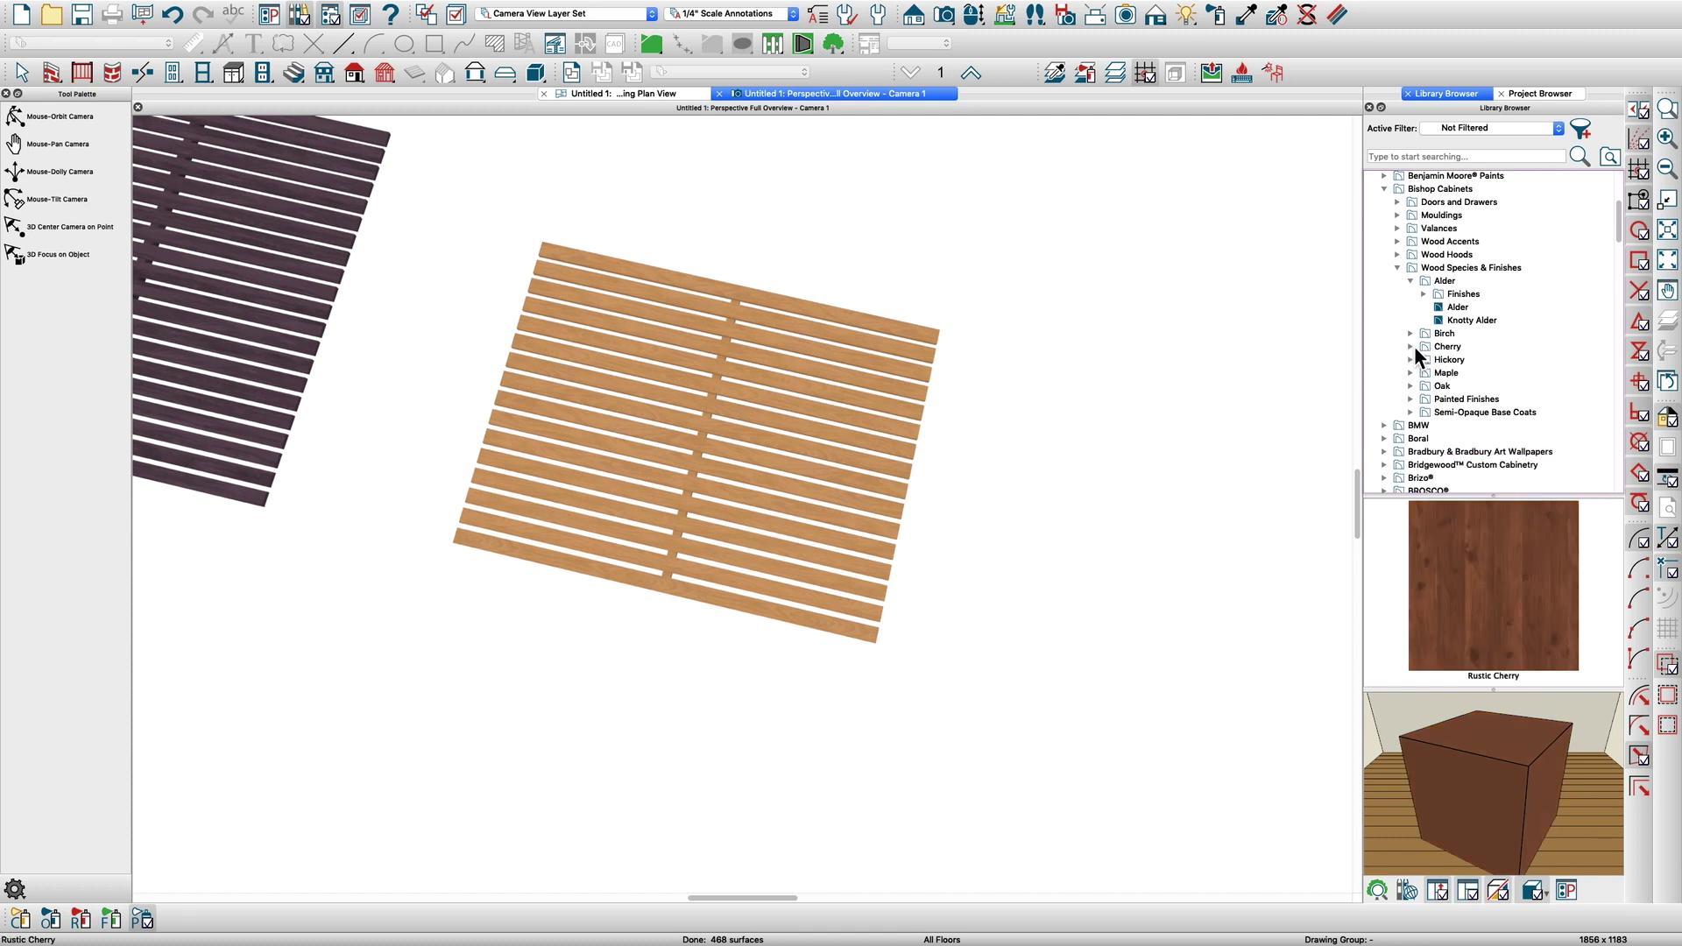
pyautogui.click(1410, 373)
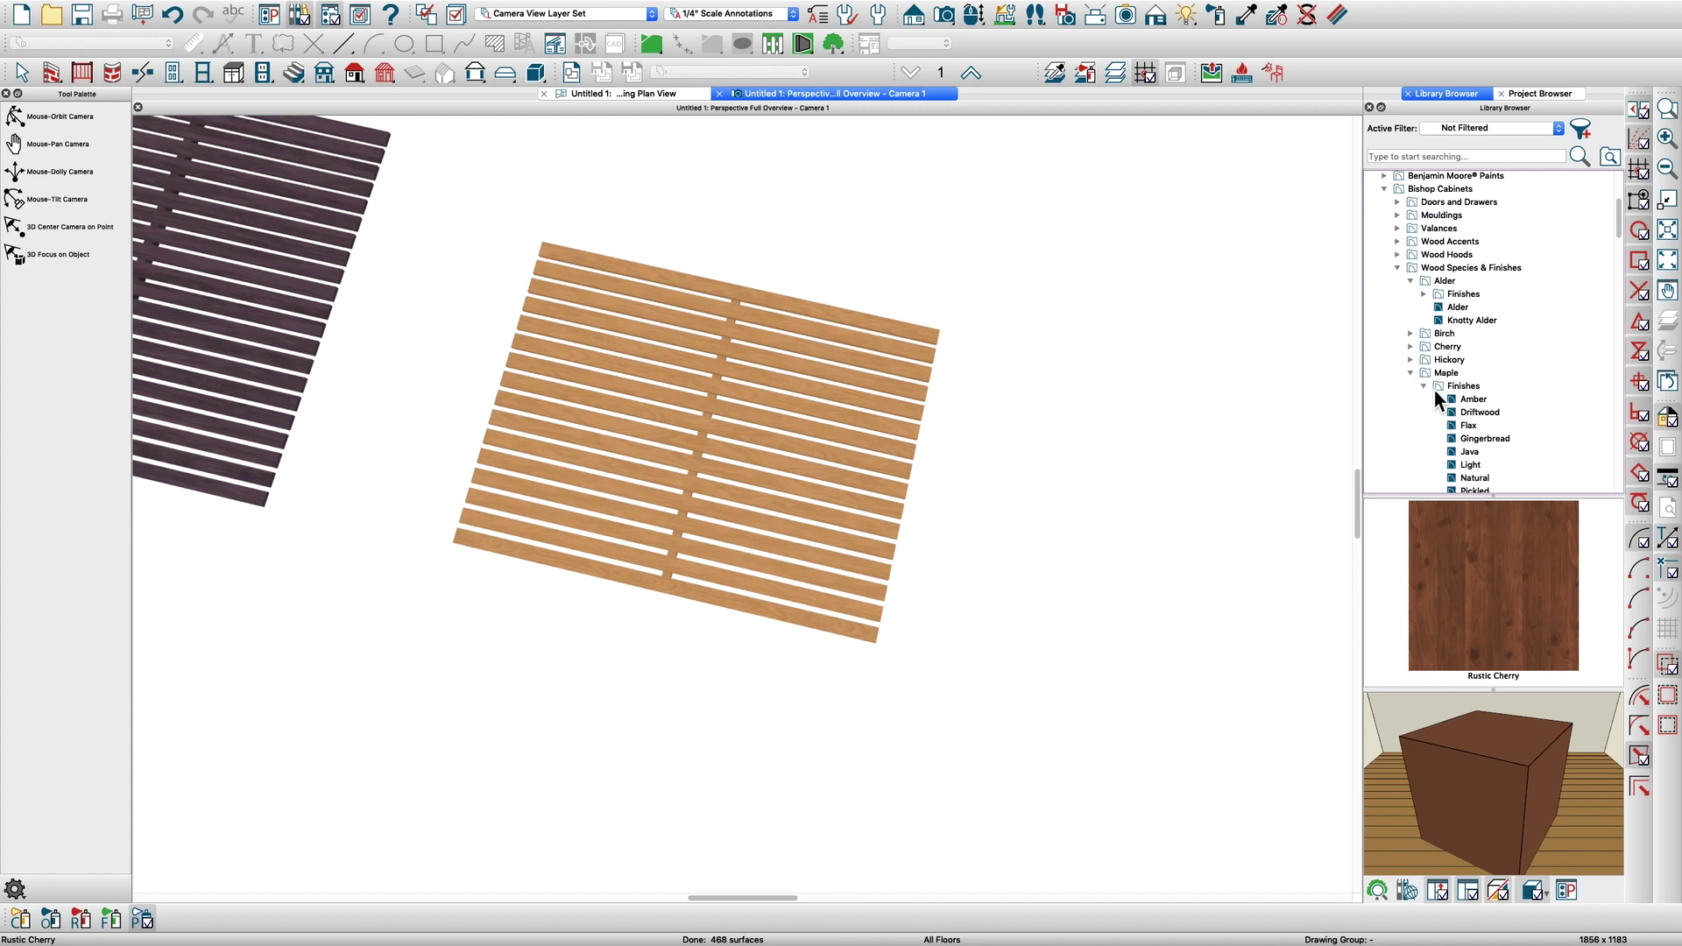
pyautogui.click(1477, 388)
pyautogui.click(1403, 580)
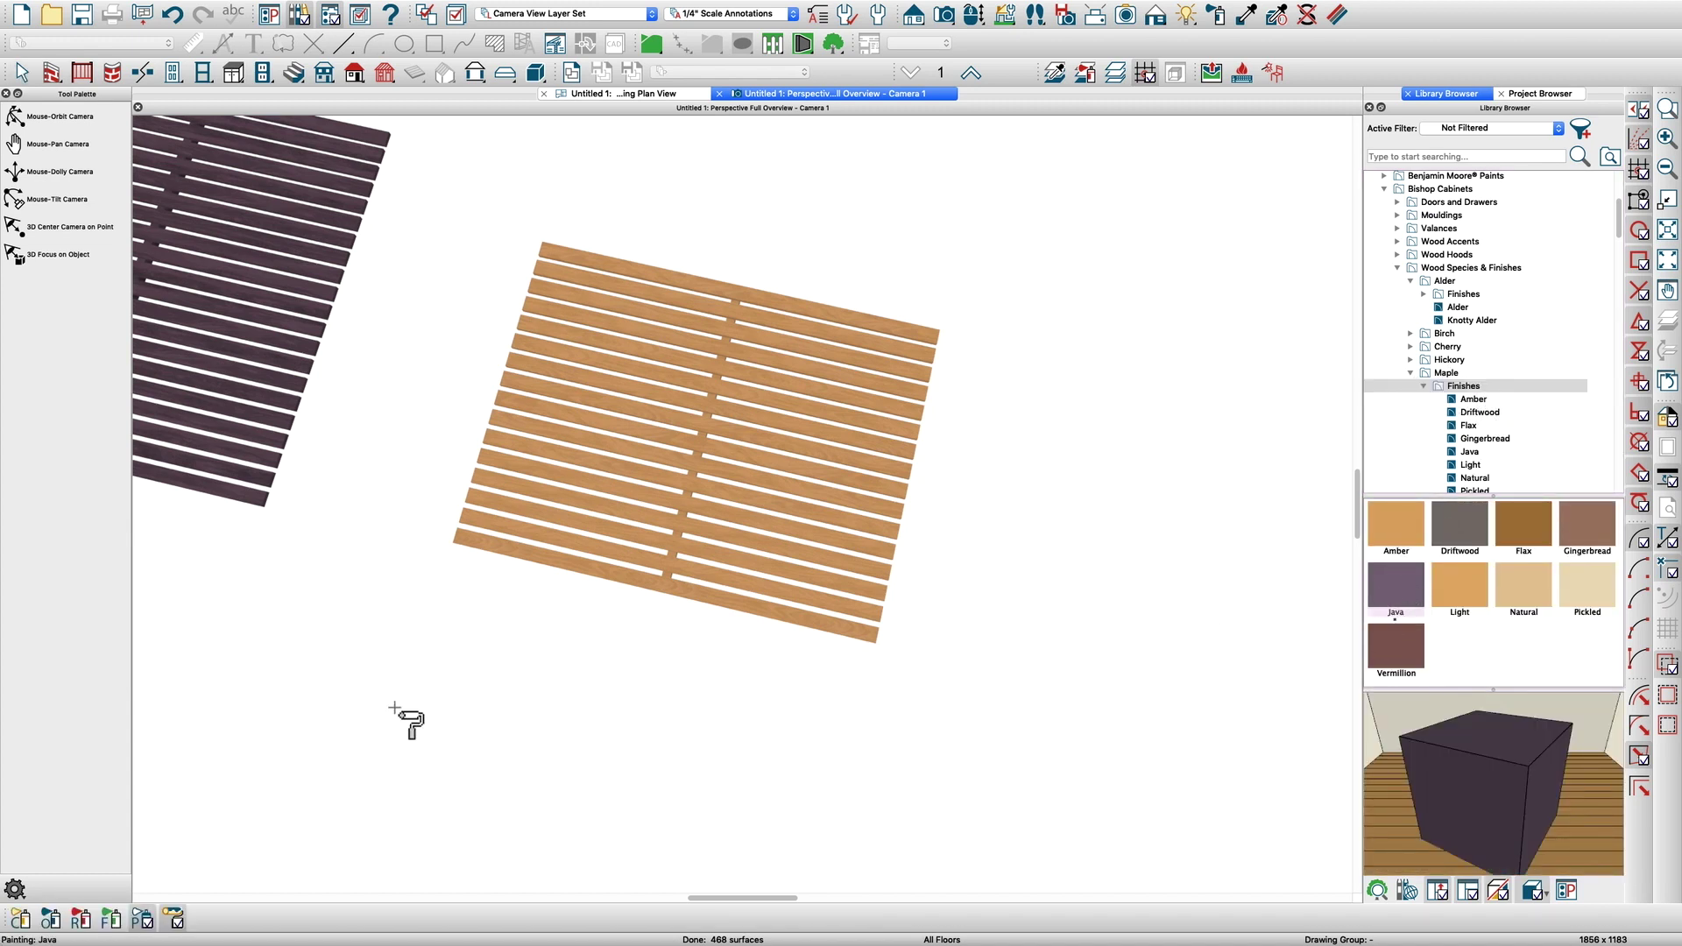
# Spray-paint the Alder slats with Java and orbit to compare both panels
pyautogui.click(173, 916)
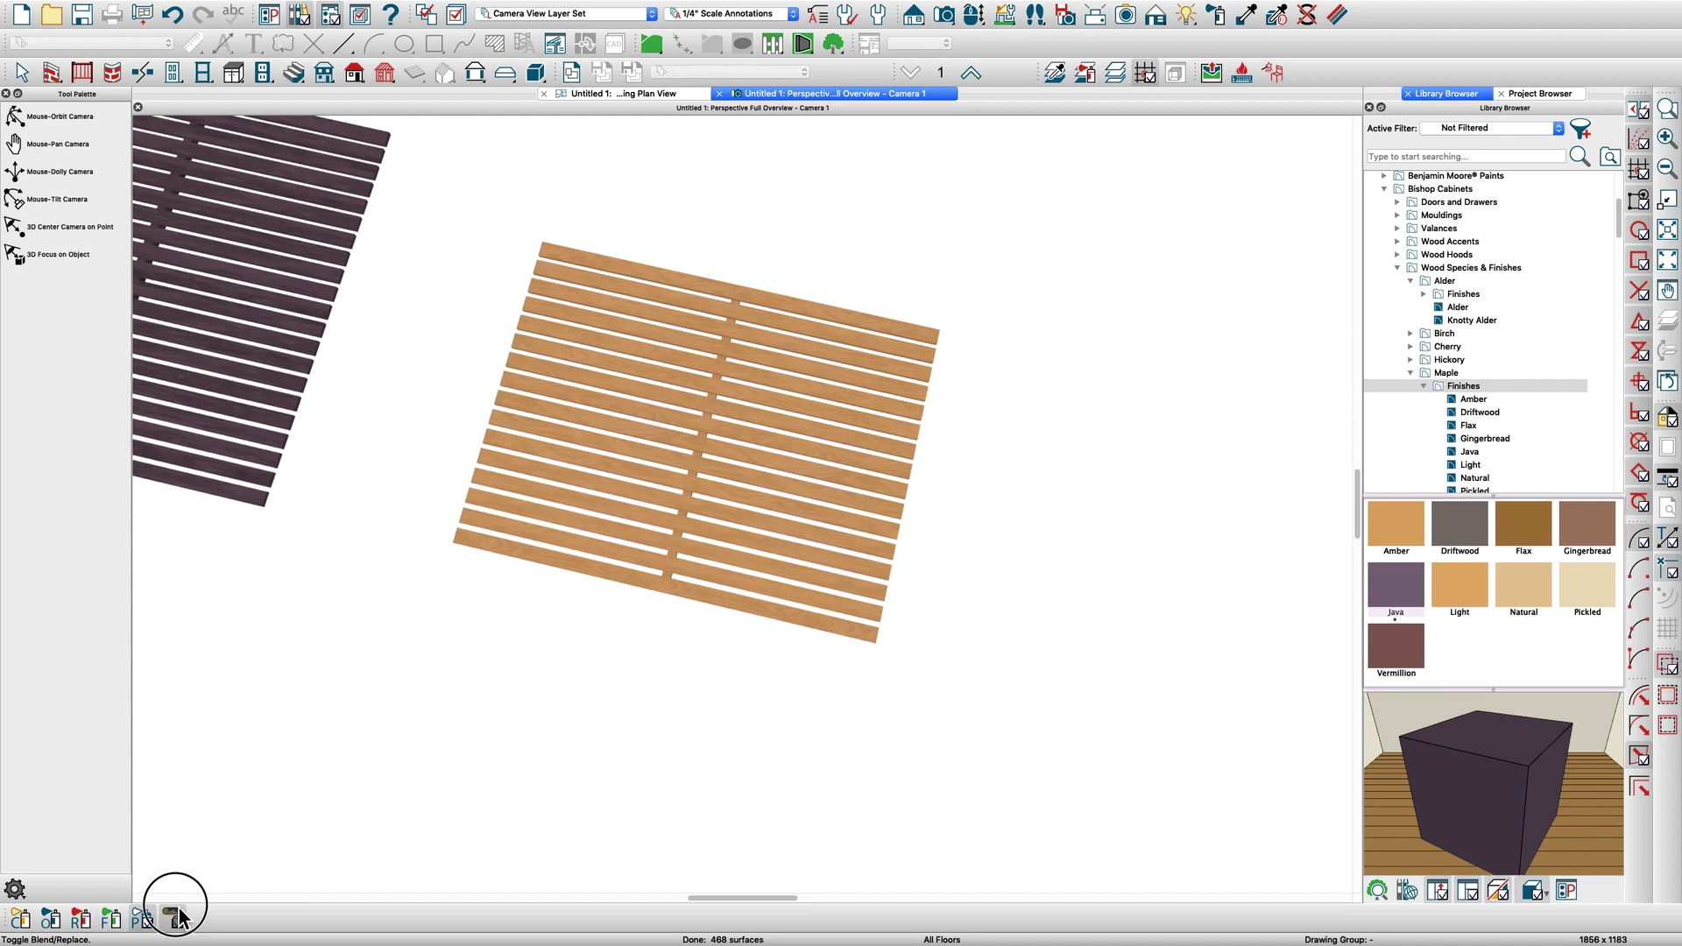
pyautogui.click(740, 606)
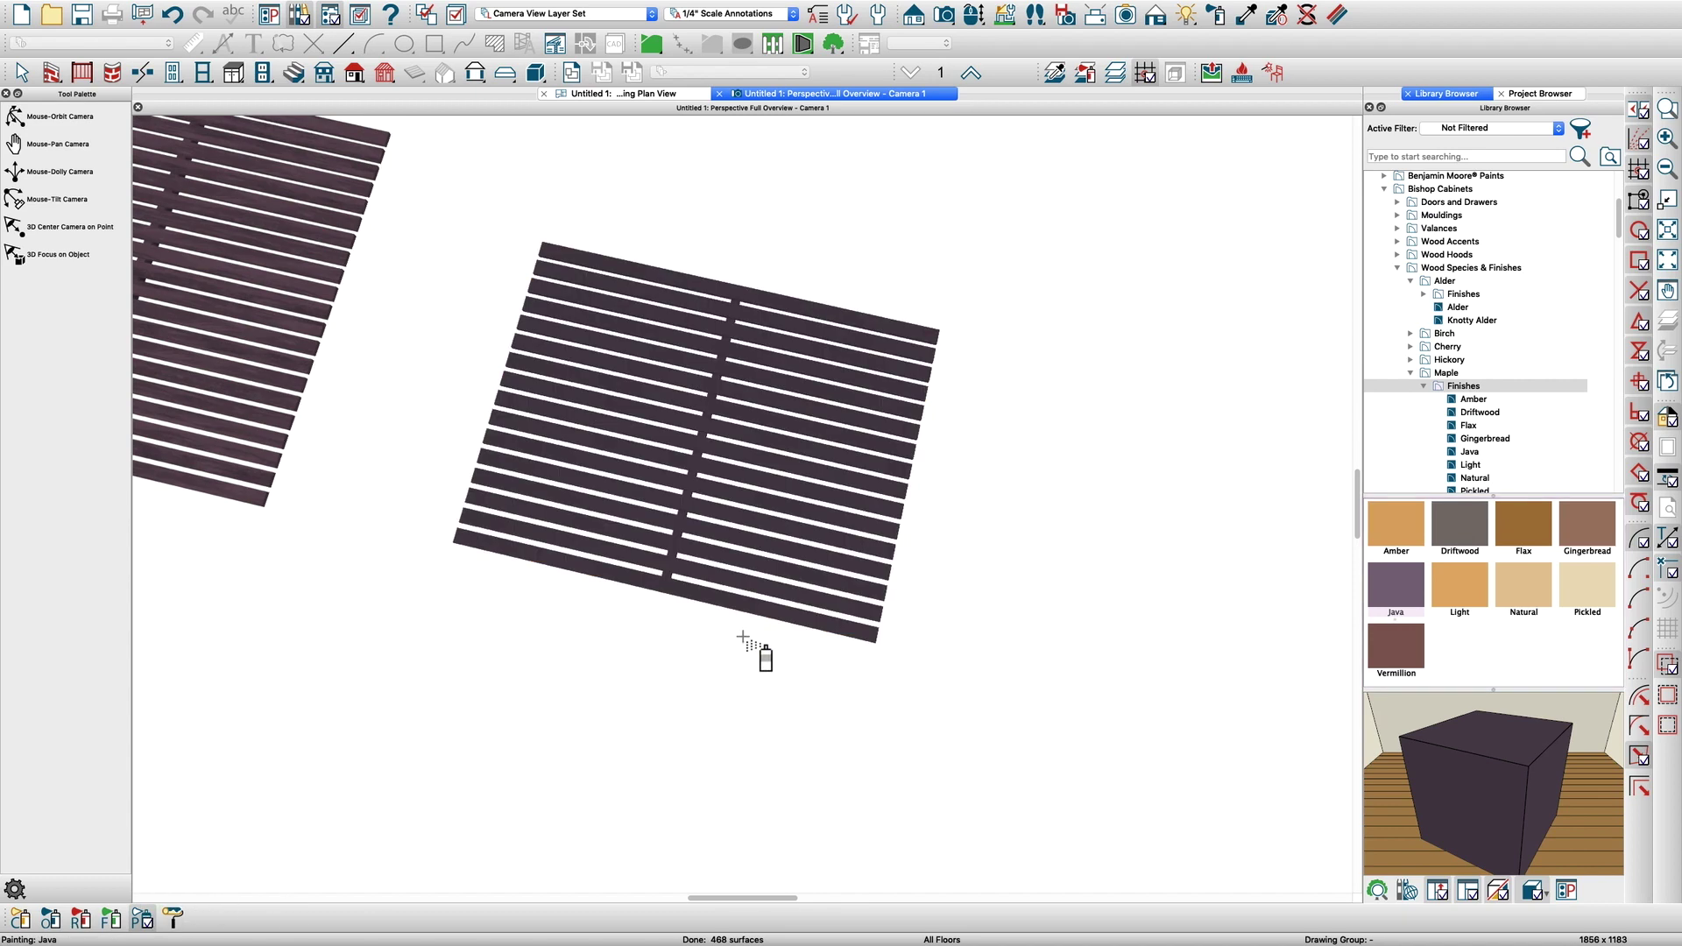
pyautogui.scroll(-2, 720, 627)
pyautogui.press('o')
pyautogui.moveTo(684, 595); pyautogui.dragTo(672, 584)
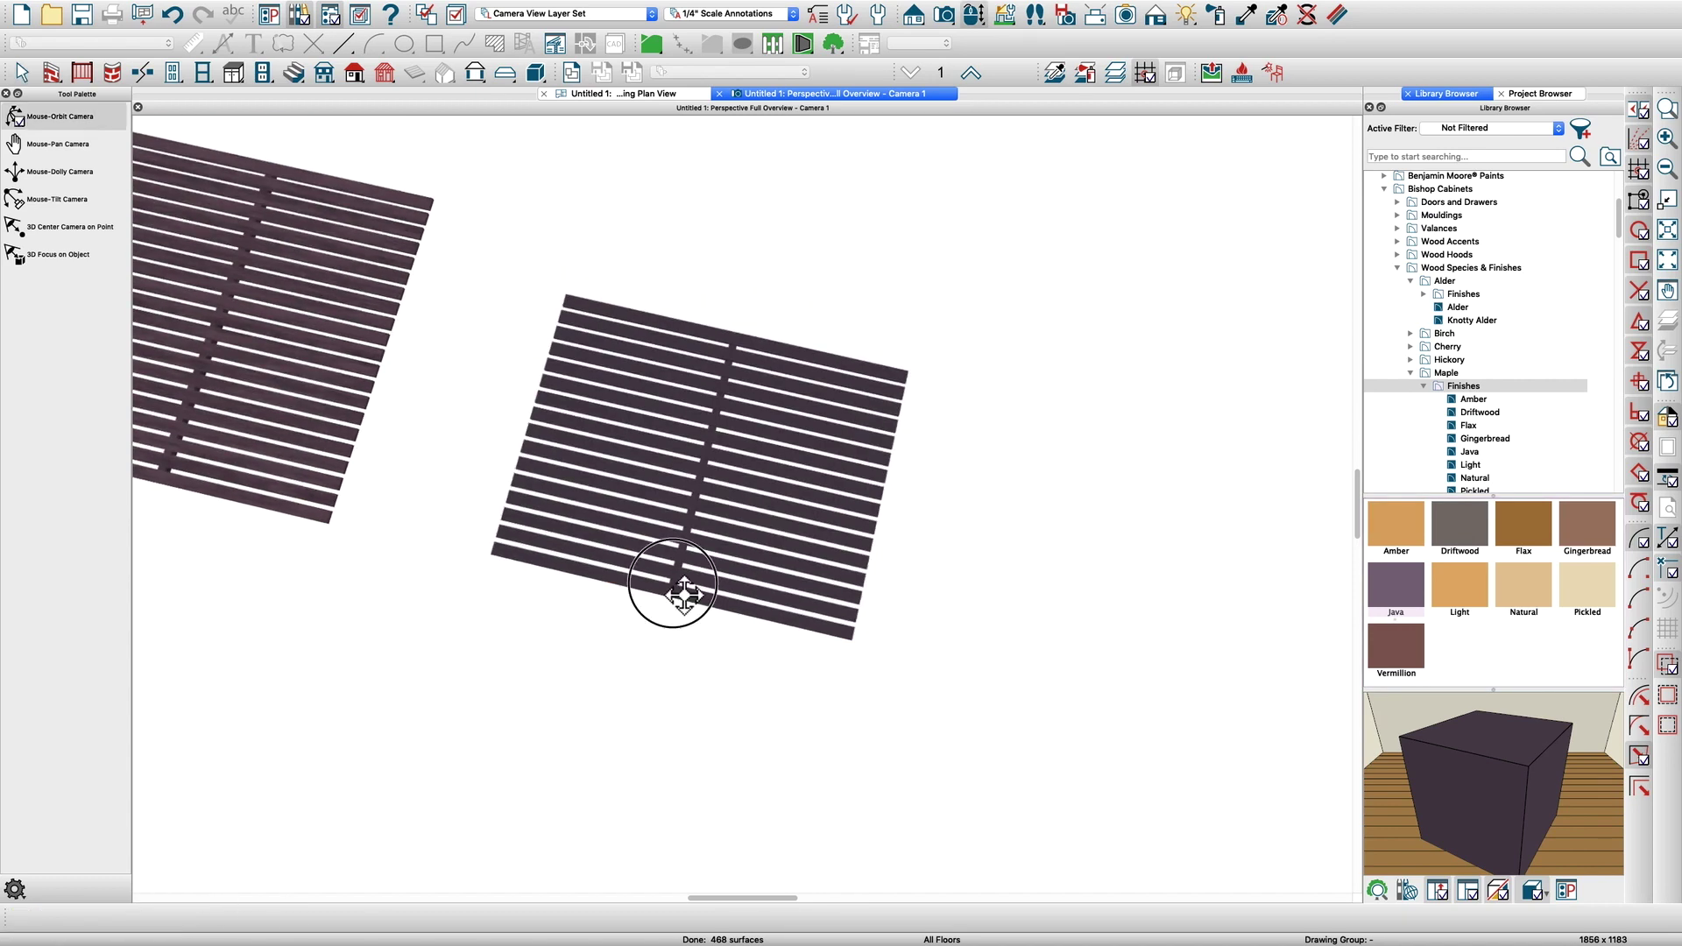
pyautogui.moveTo(684, 596); pyautogui.dragTo(793, 618, button='middle')
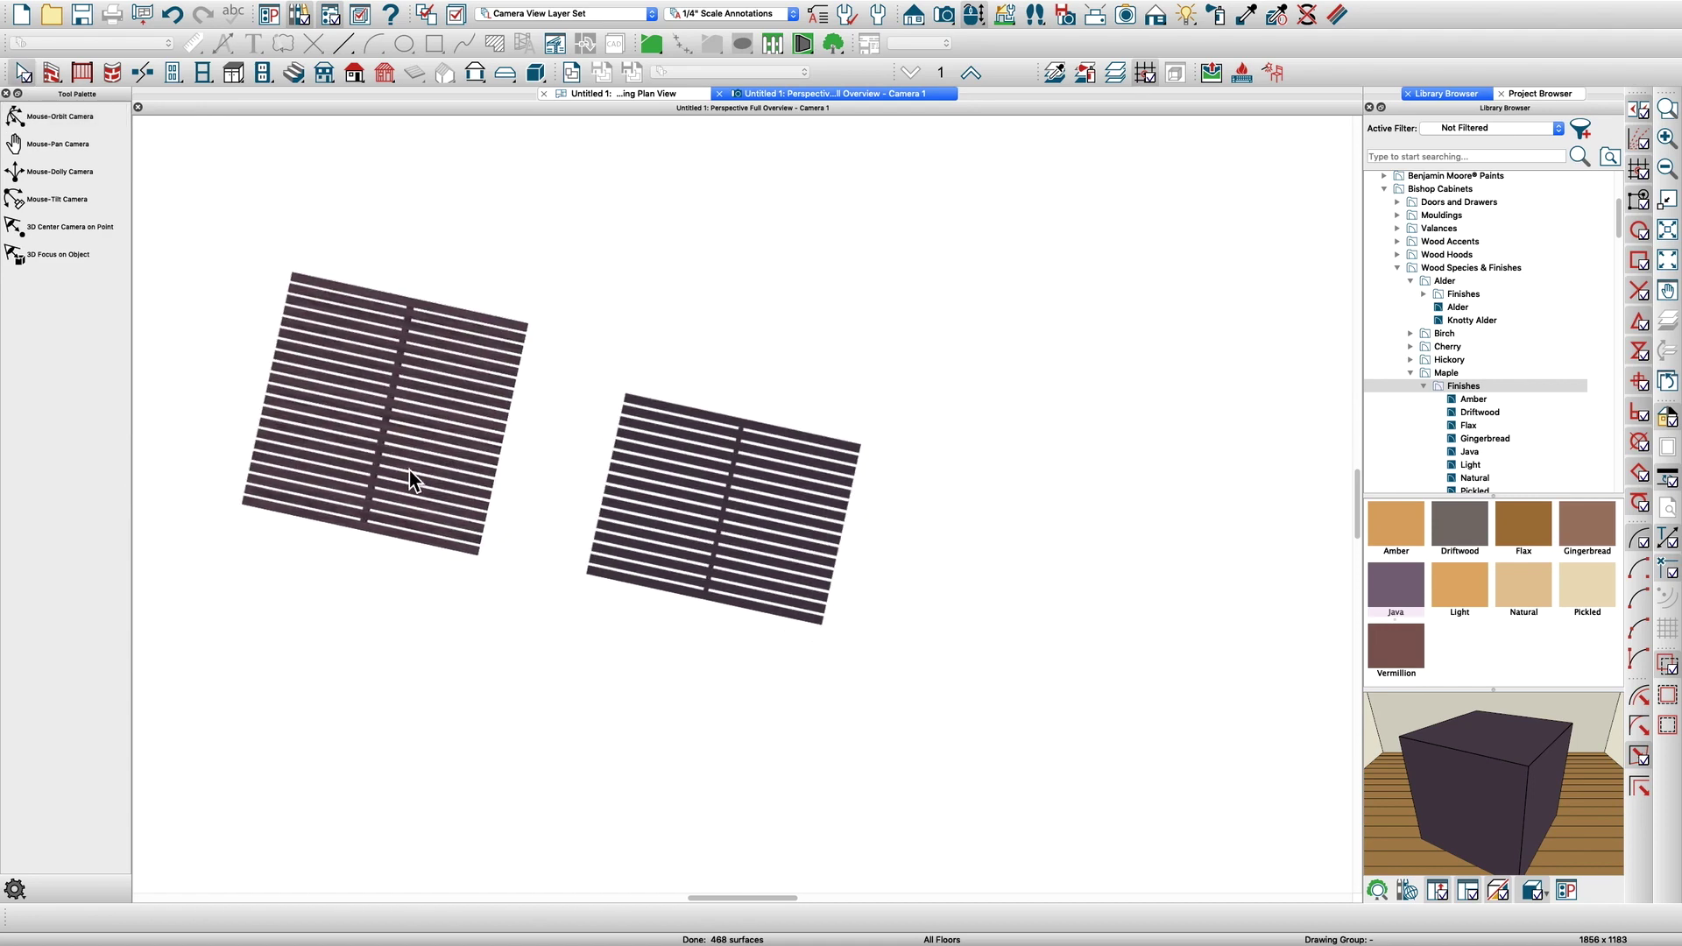
pyautogui.moveTo(444, 511); pyautogui.dragTo(343, 352)
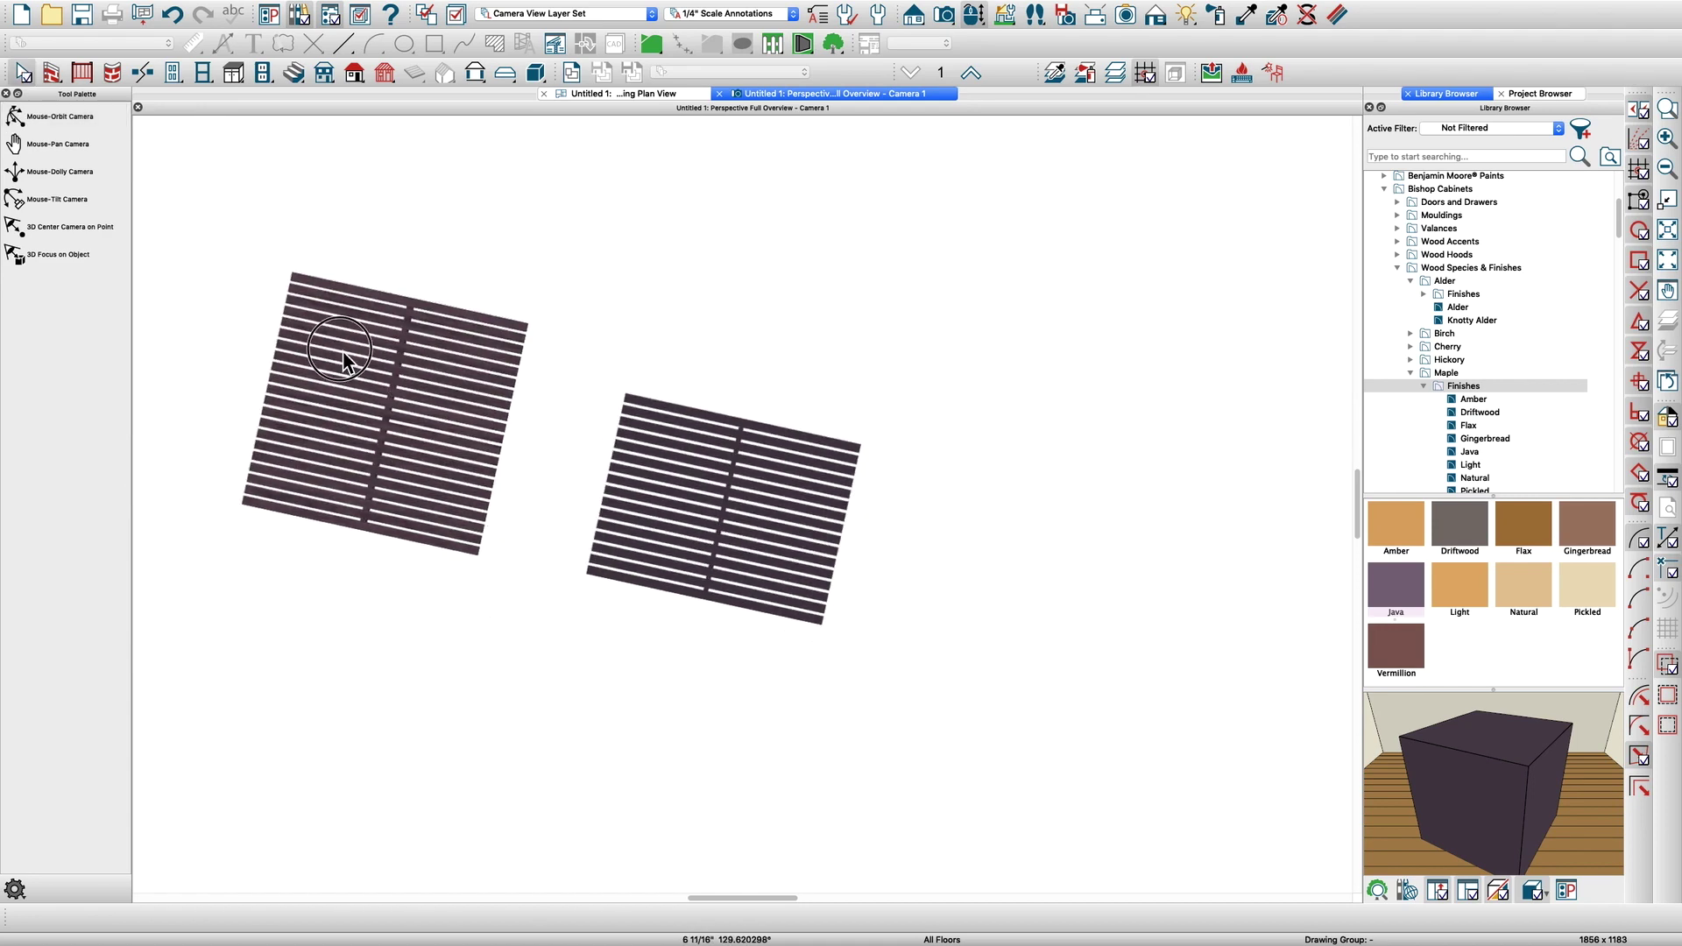
pyautogui.click(649, 97)
# Delete the left slat panel in plan view, then orbit the remaining Java panel in 3D
pyautogui.scroll(-3, 1010, 591)
pyautogui.moveTo(870, 642); pyautogui.dragTo(749, 495)
pyautogui.press('Delete')
pyautogui.scroll(3, 1067, 604)
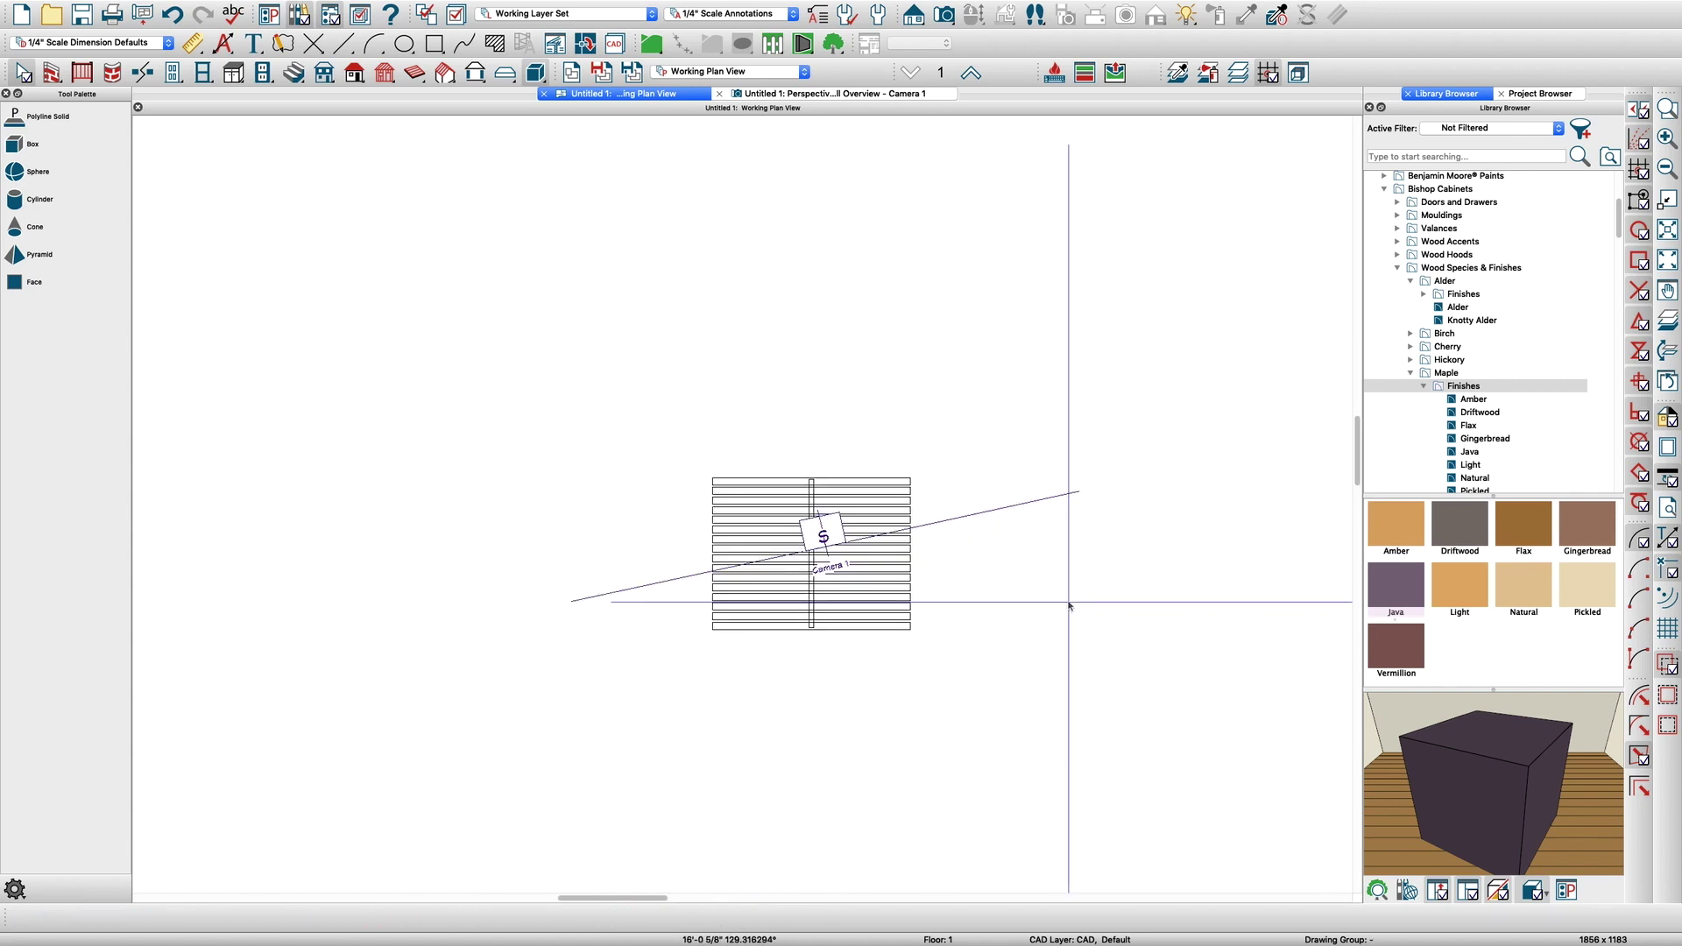
pyautogui.click(855, 94)
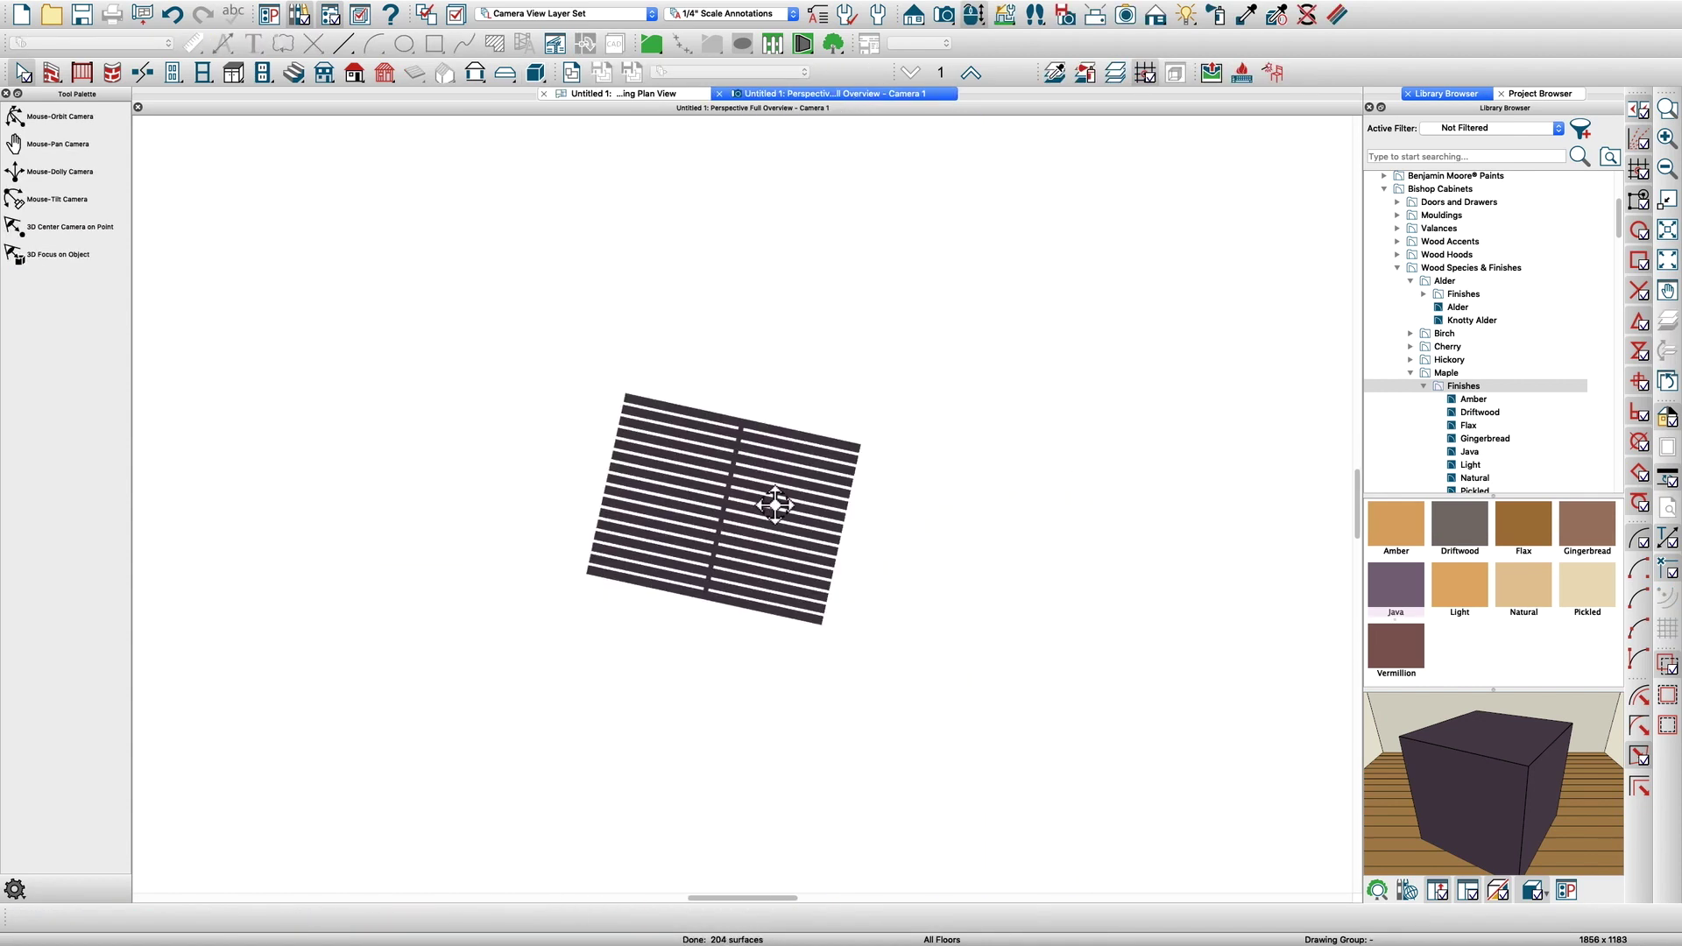
pyautogui.moveTo(776, 505); pyautogui.dragTo(770, 567)
pyautogui.press('space')
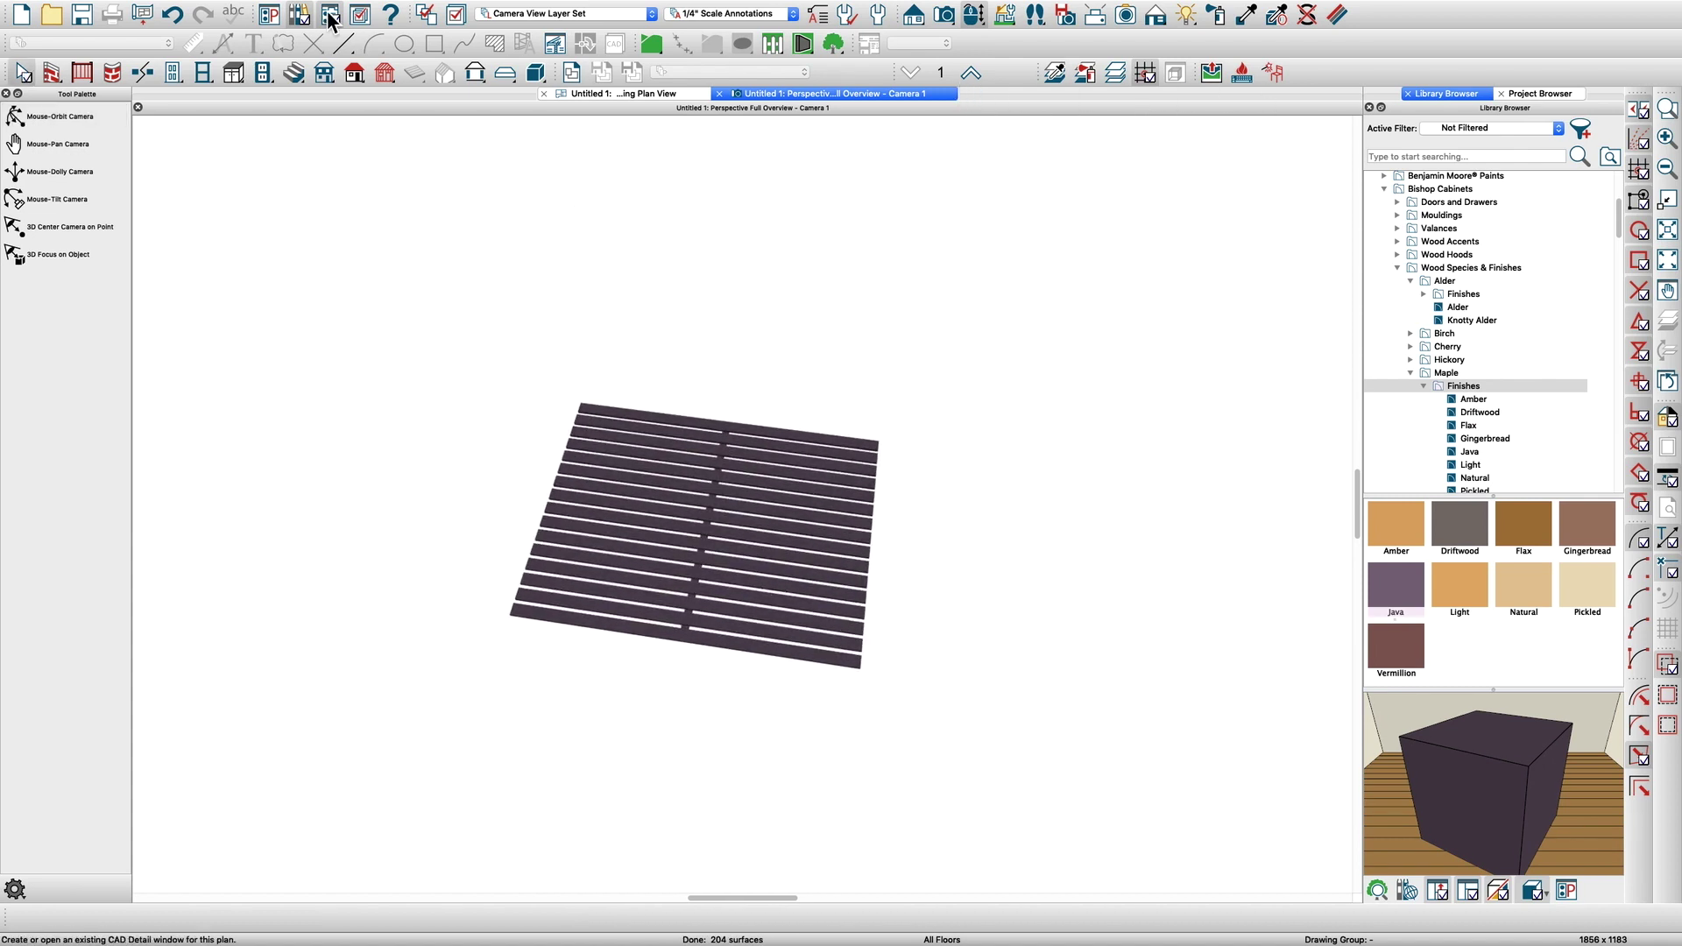
# Convert the Java slat panel to a Millwork-category symbol added to the library
pyautogui.click(1280, 77)
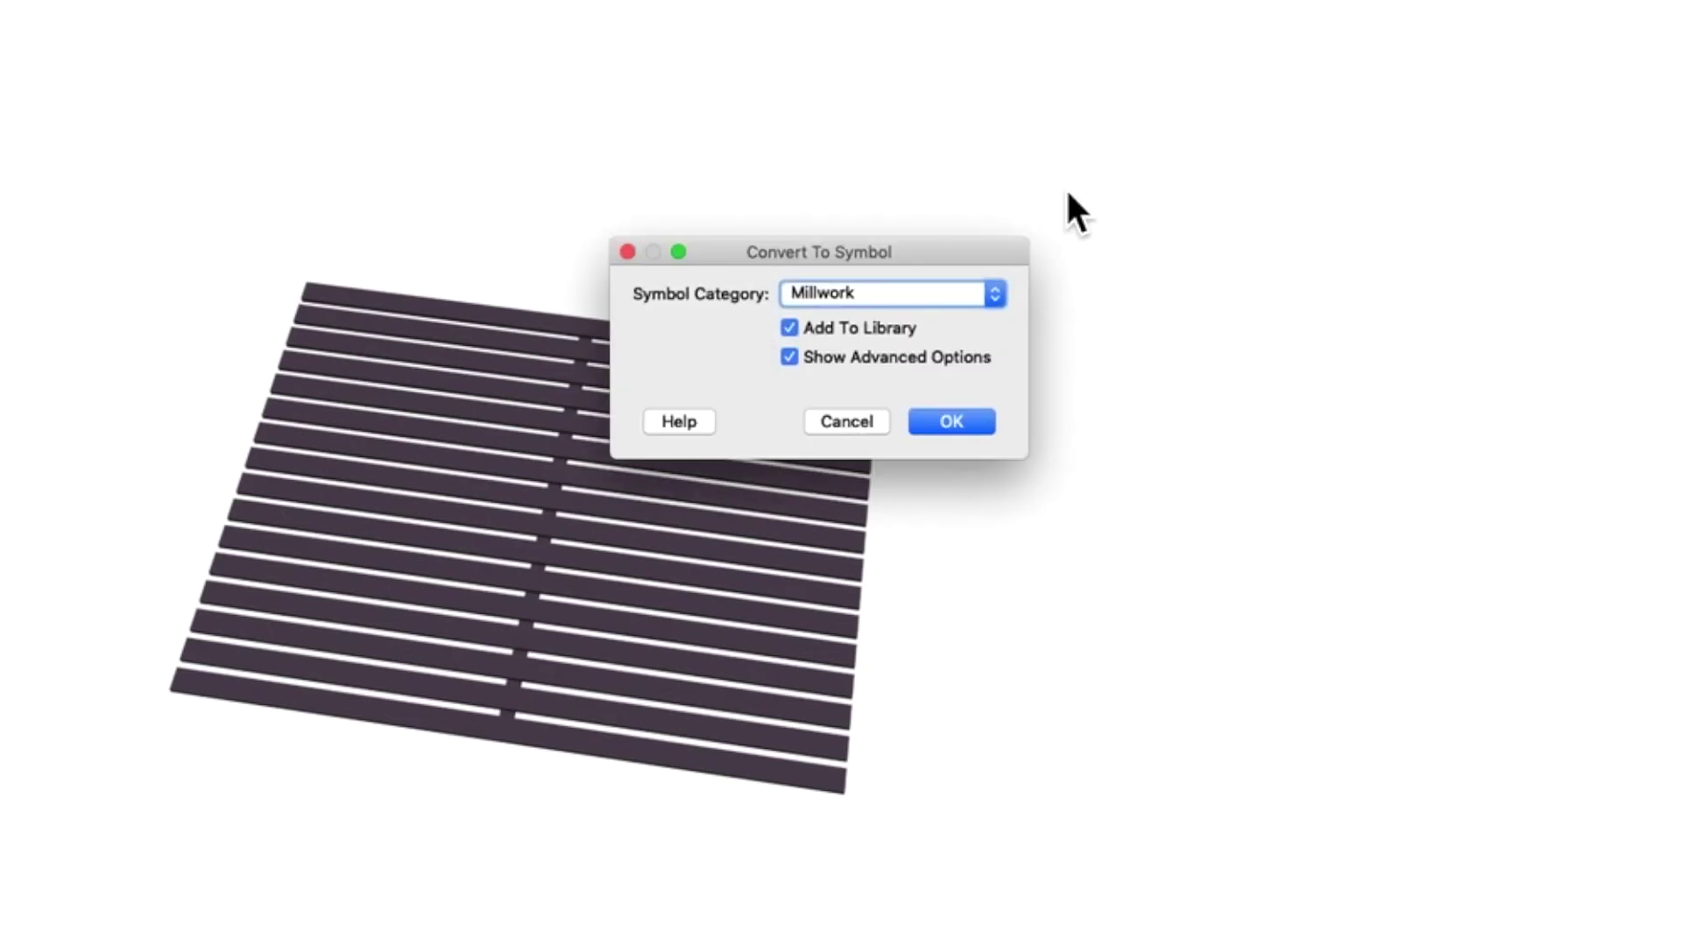
pyautogui.click(841, 299)
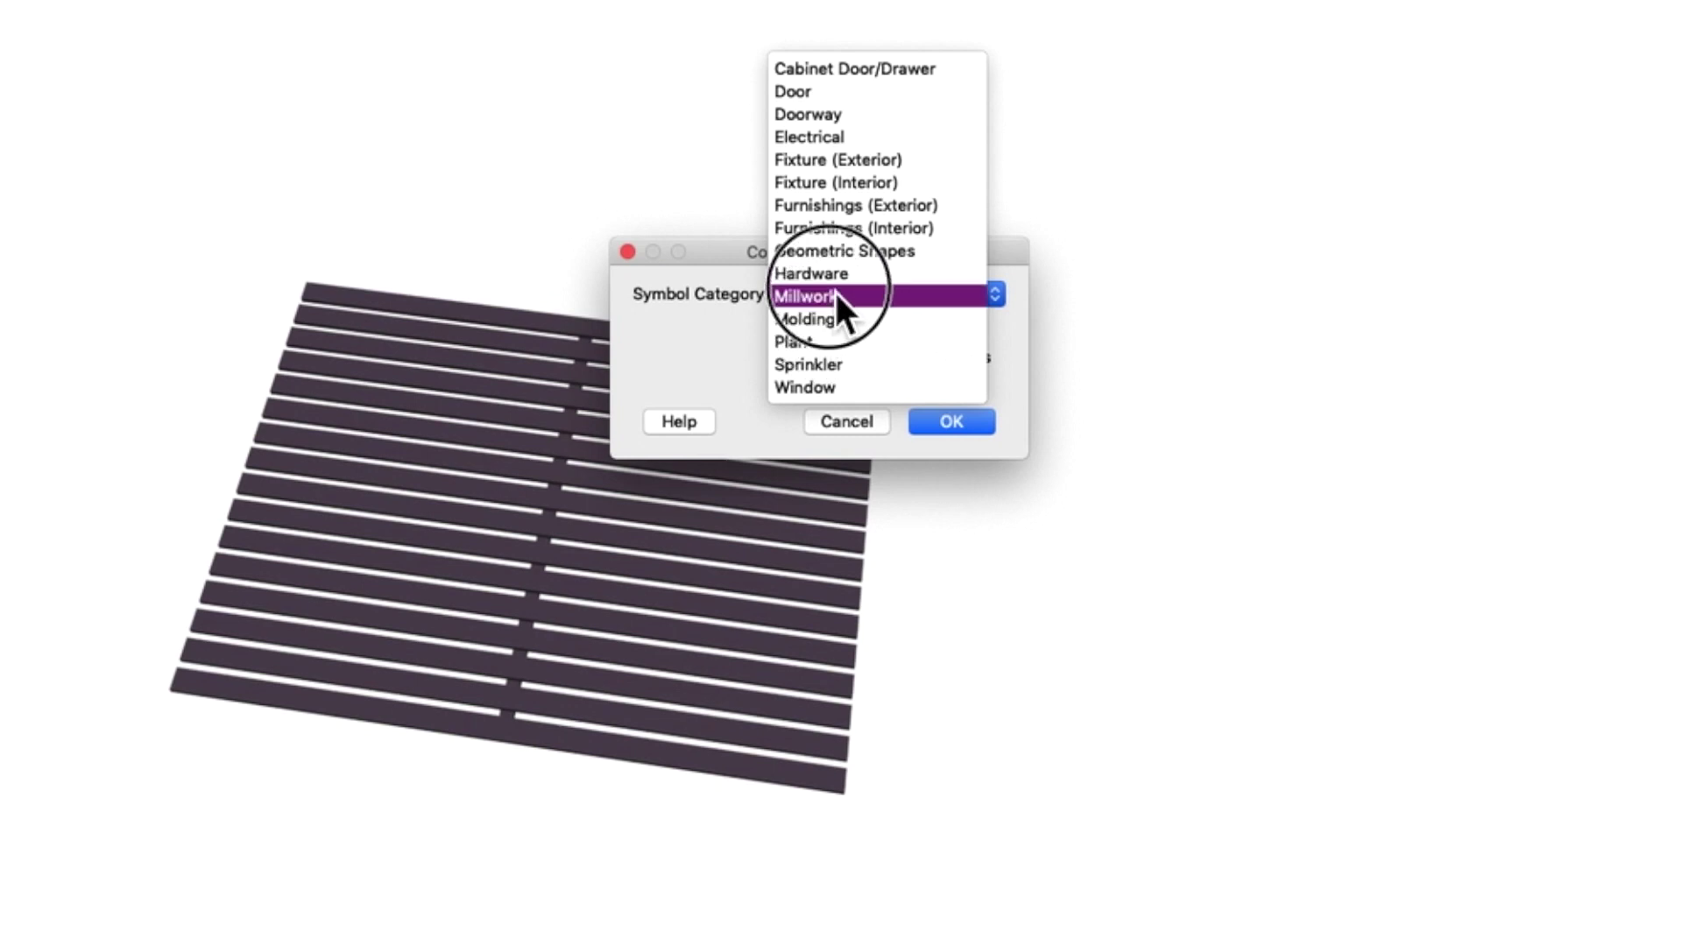
pyautogui.click(846, 303)
pyautogui.click(919, 422)
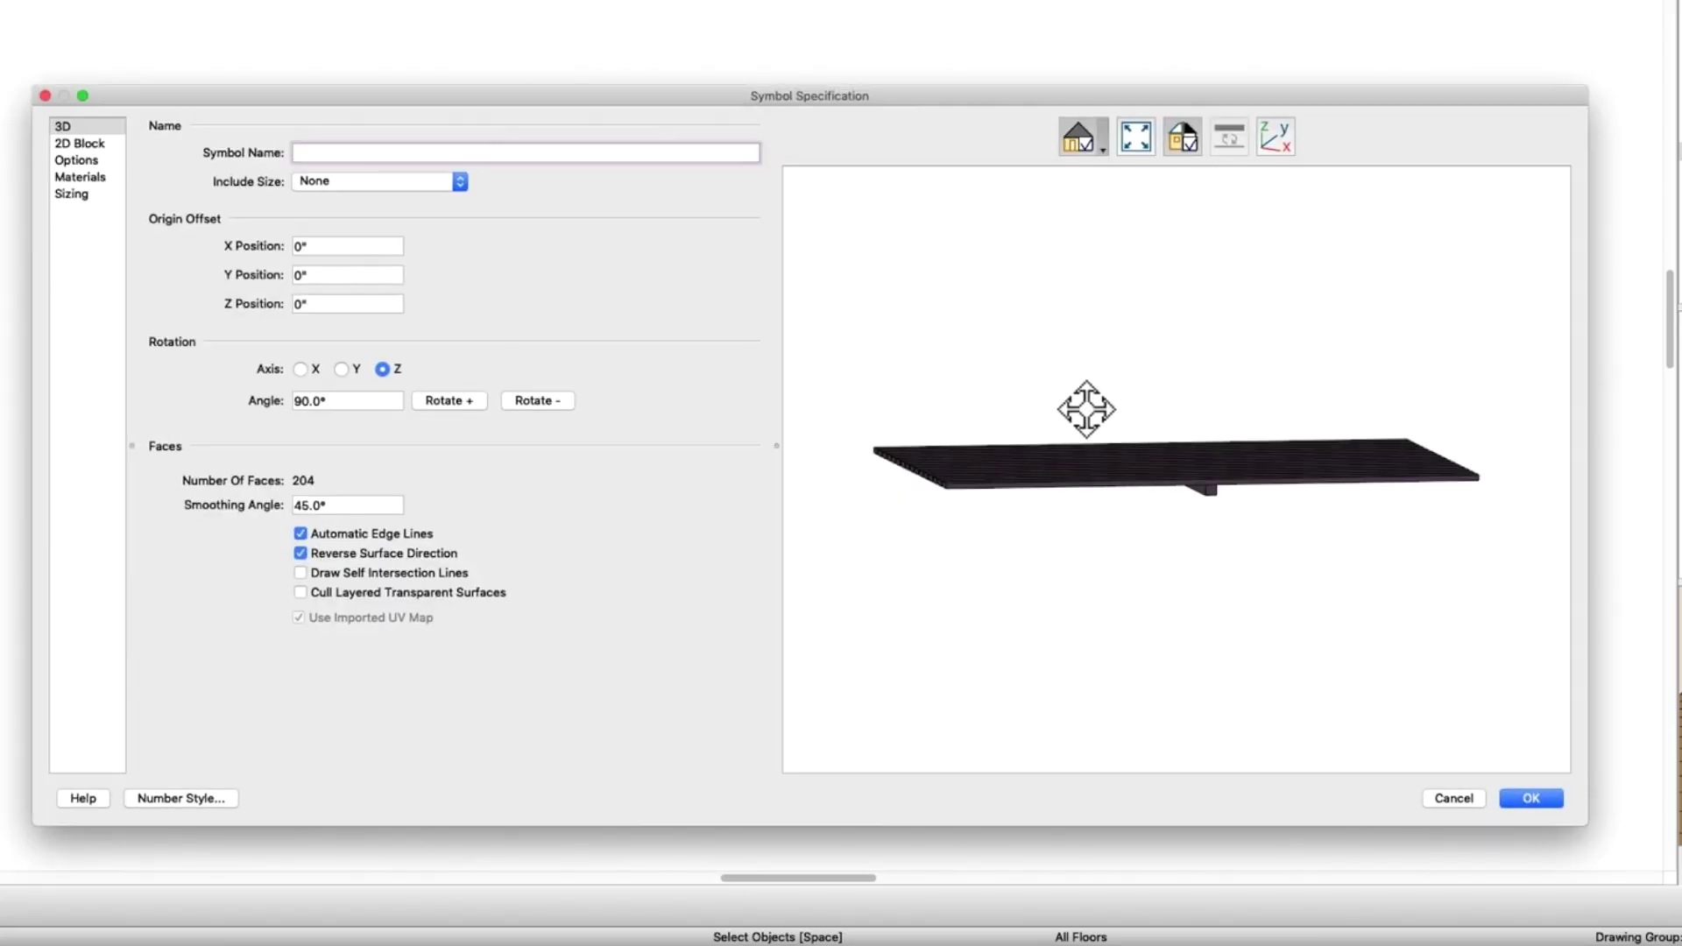
# Show the preview axes and rotate the panel 90° about the X axis to stand upright
pyautogui.moveTo(1085, 406); pyautogui.dragTo(999, 422)
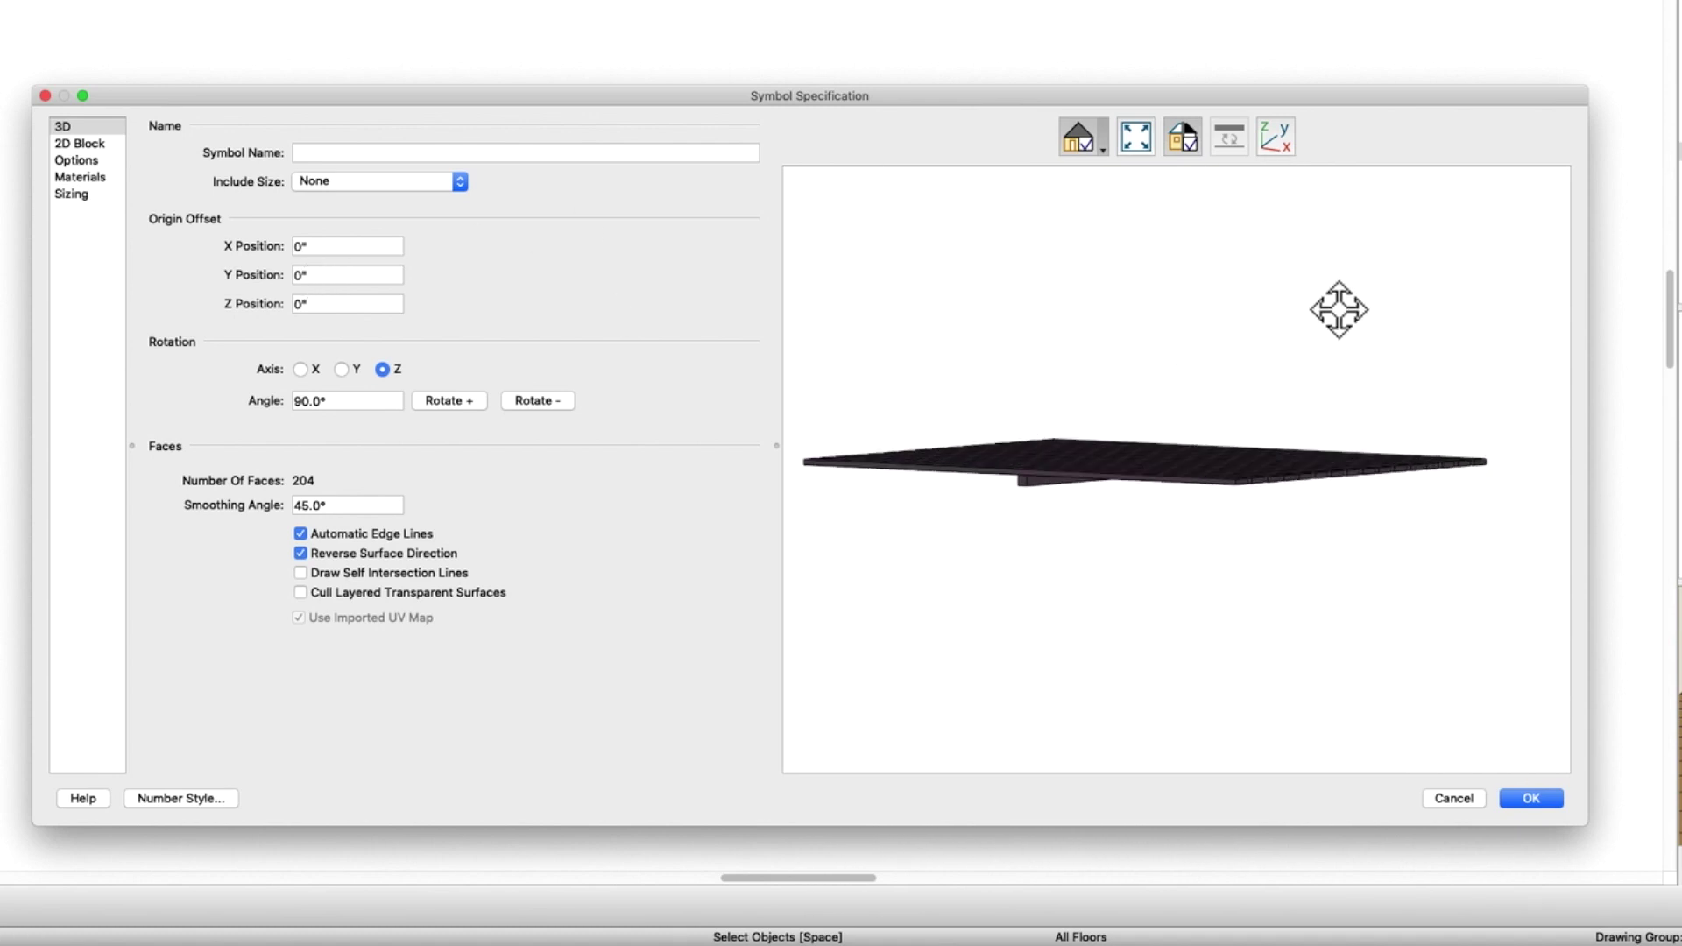
pyautogui.click(1276, 135)
pyautogui.moveTo(1232, 281); pyautogui.dragTo(1244, 315)
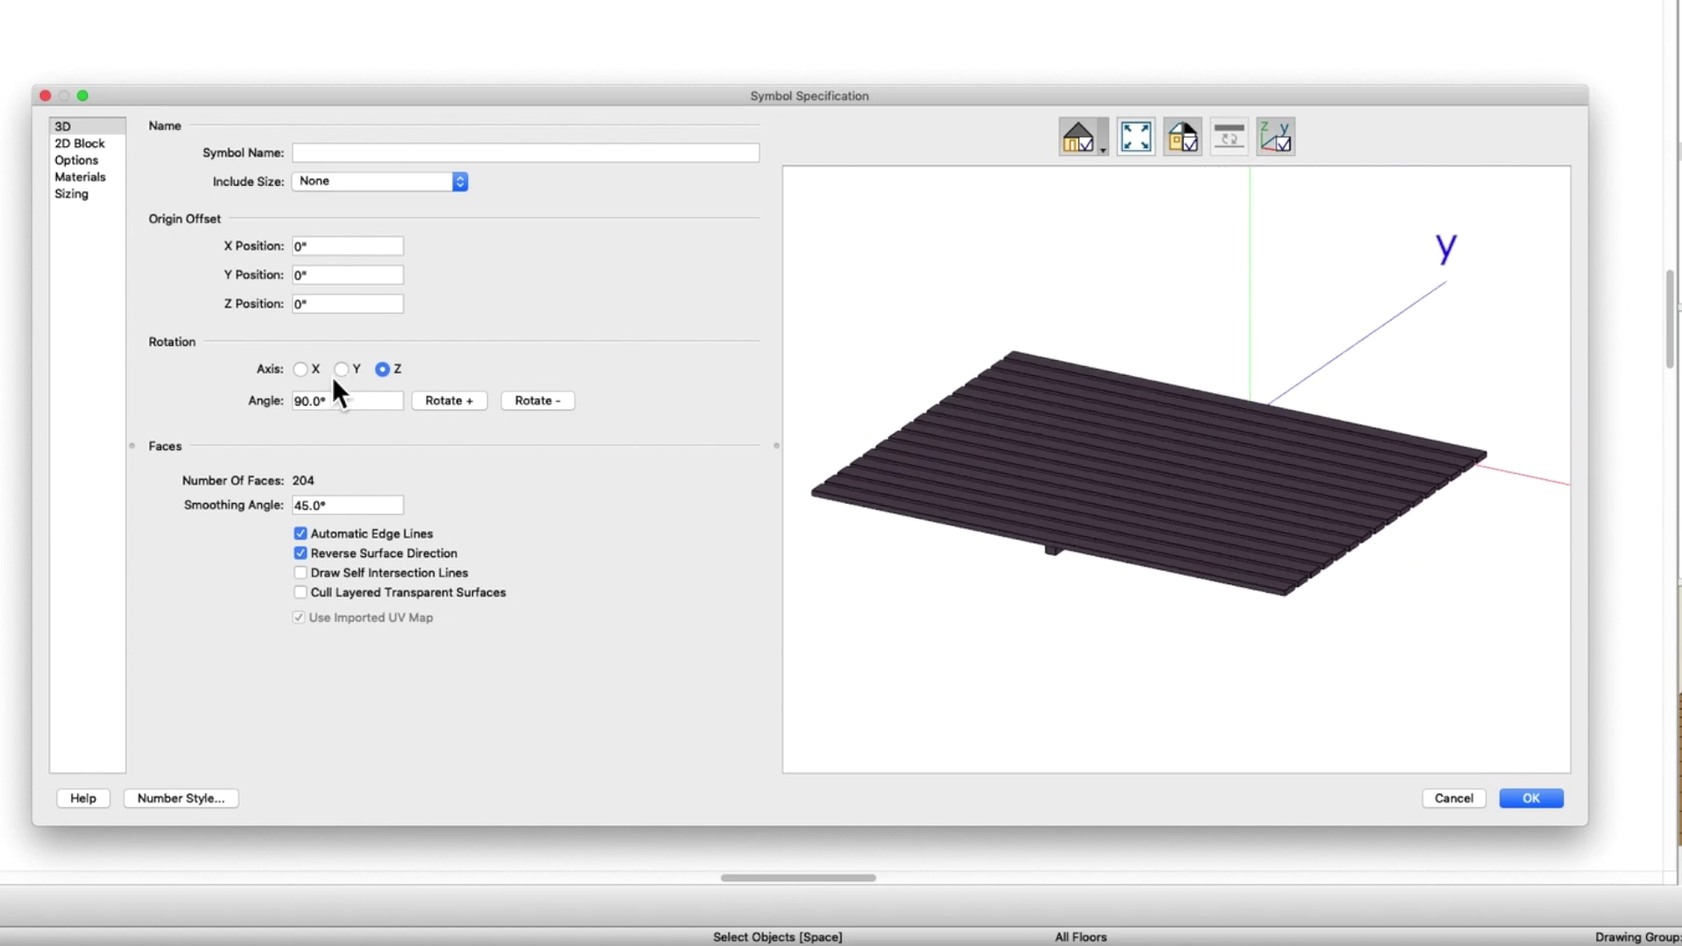
pyautogui.click(466, 402)
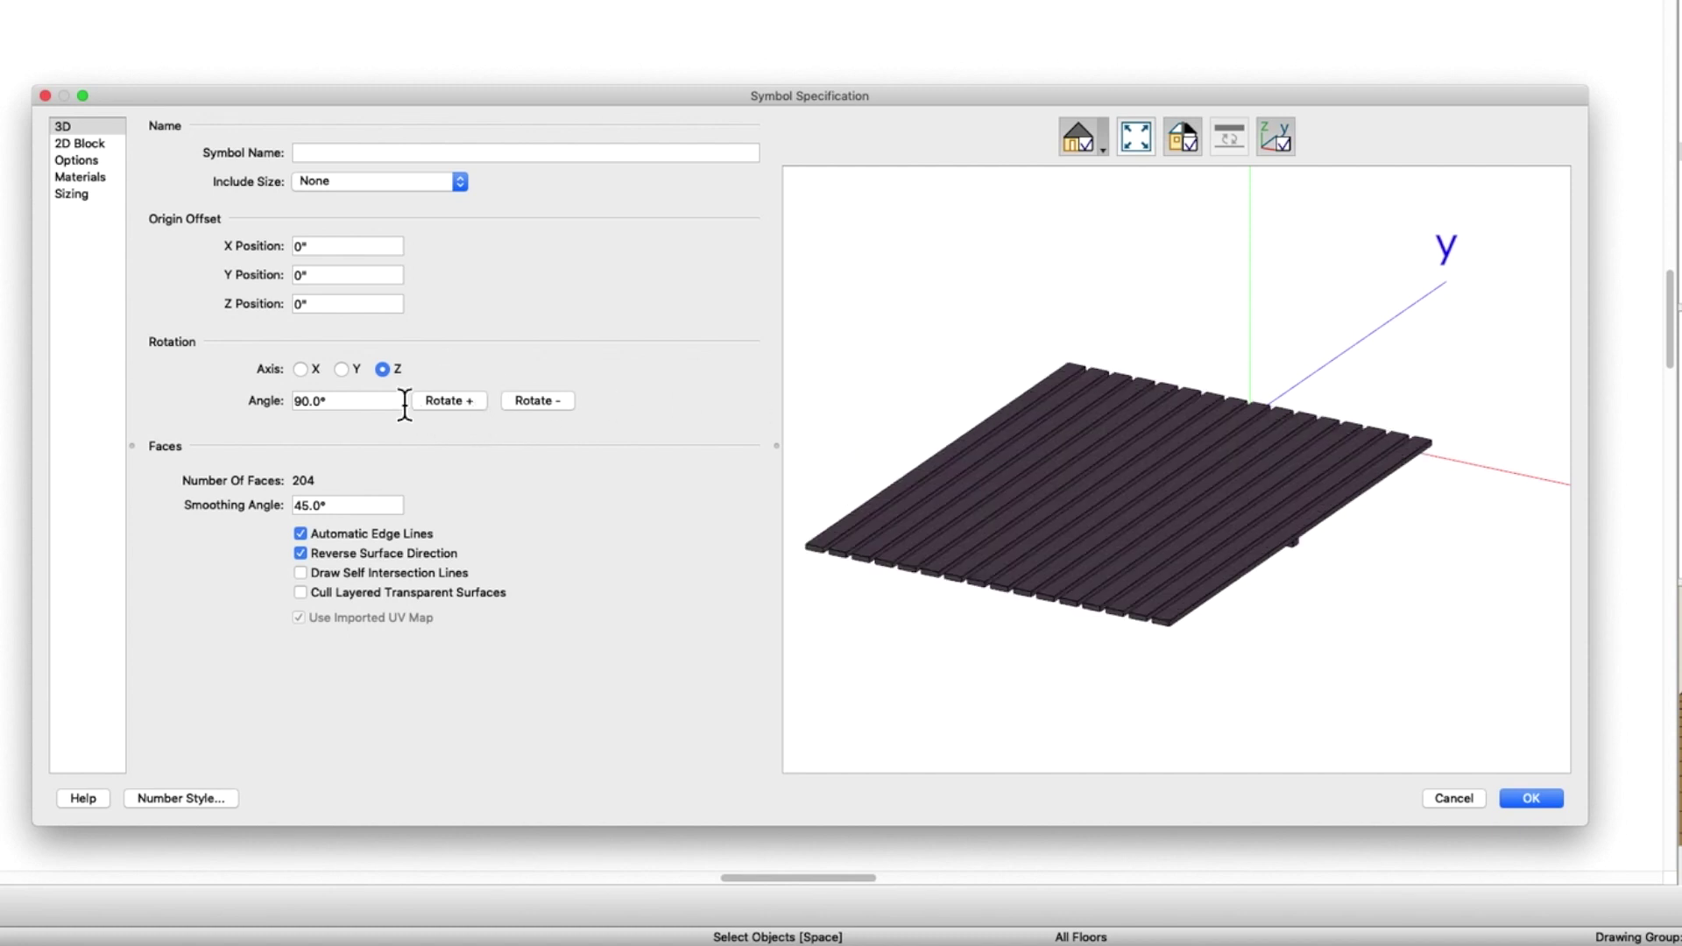
pyautogui.click(549, 400)
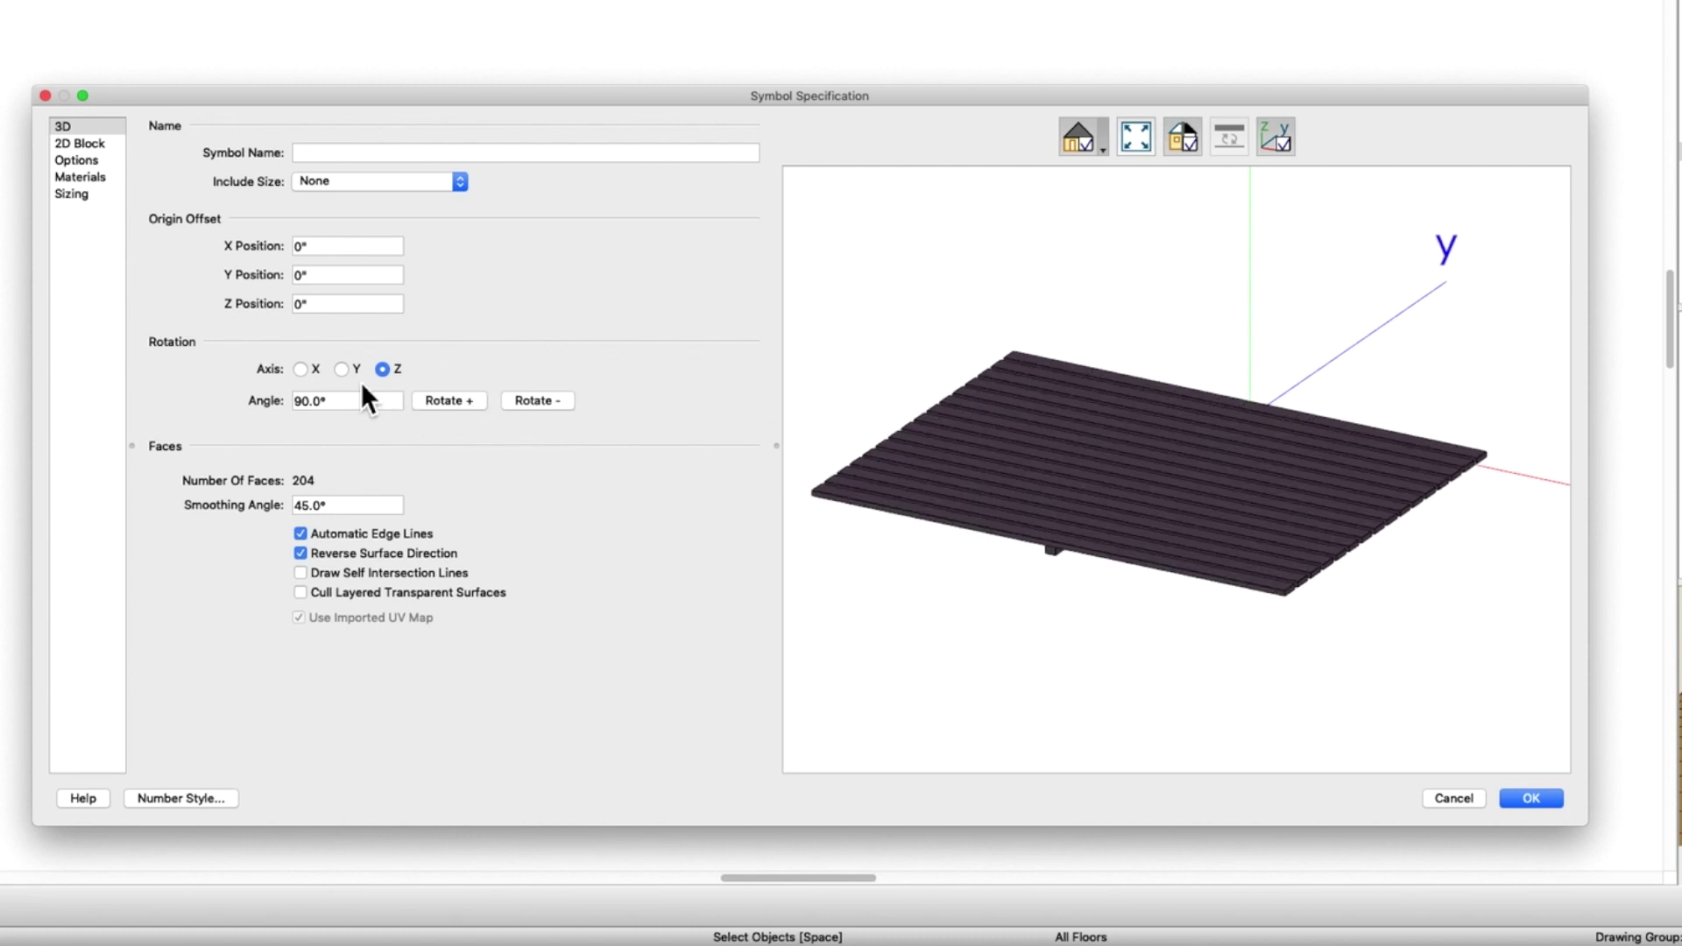
pyautogui.click(306, 373)
pyautogui.click(460, 399)
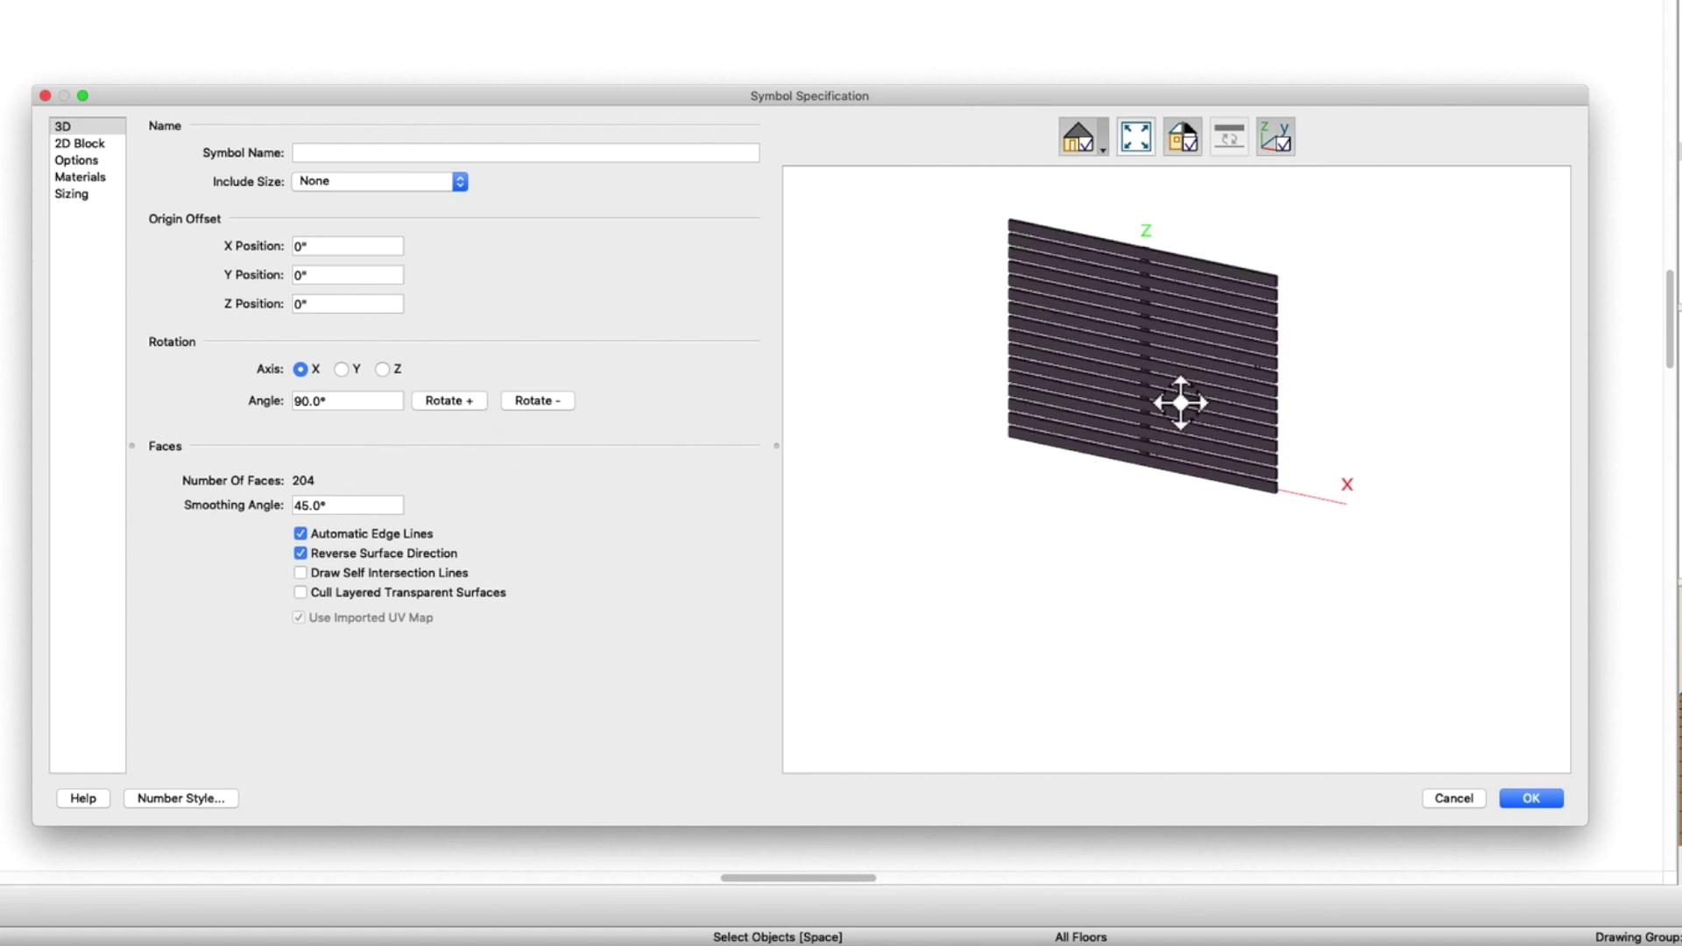
pyautogui.moveTo(1182, 398); pyautogui.dragTo(1212, 380)
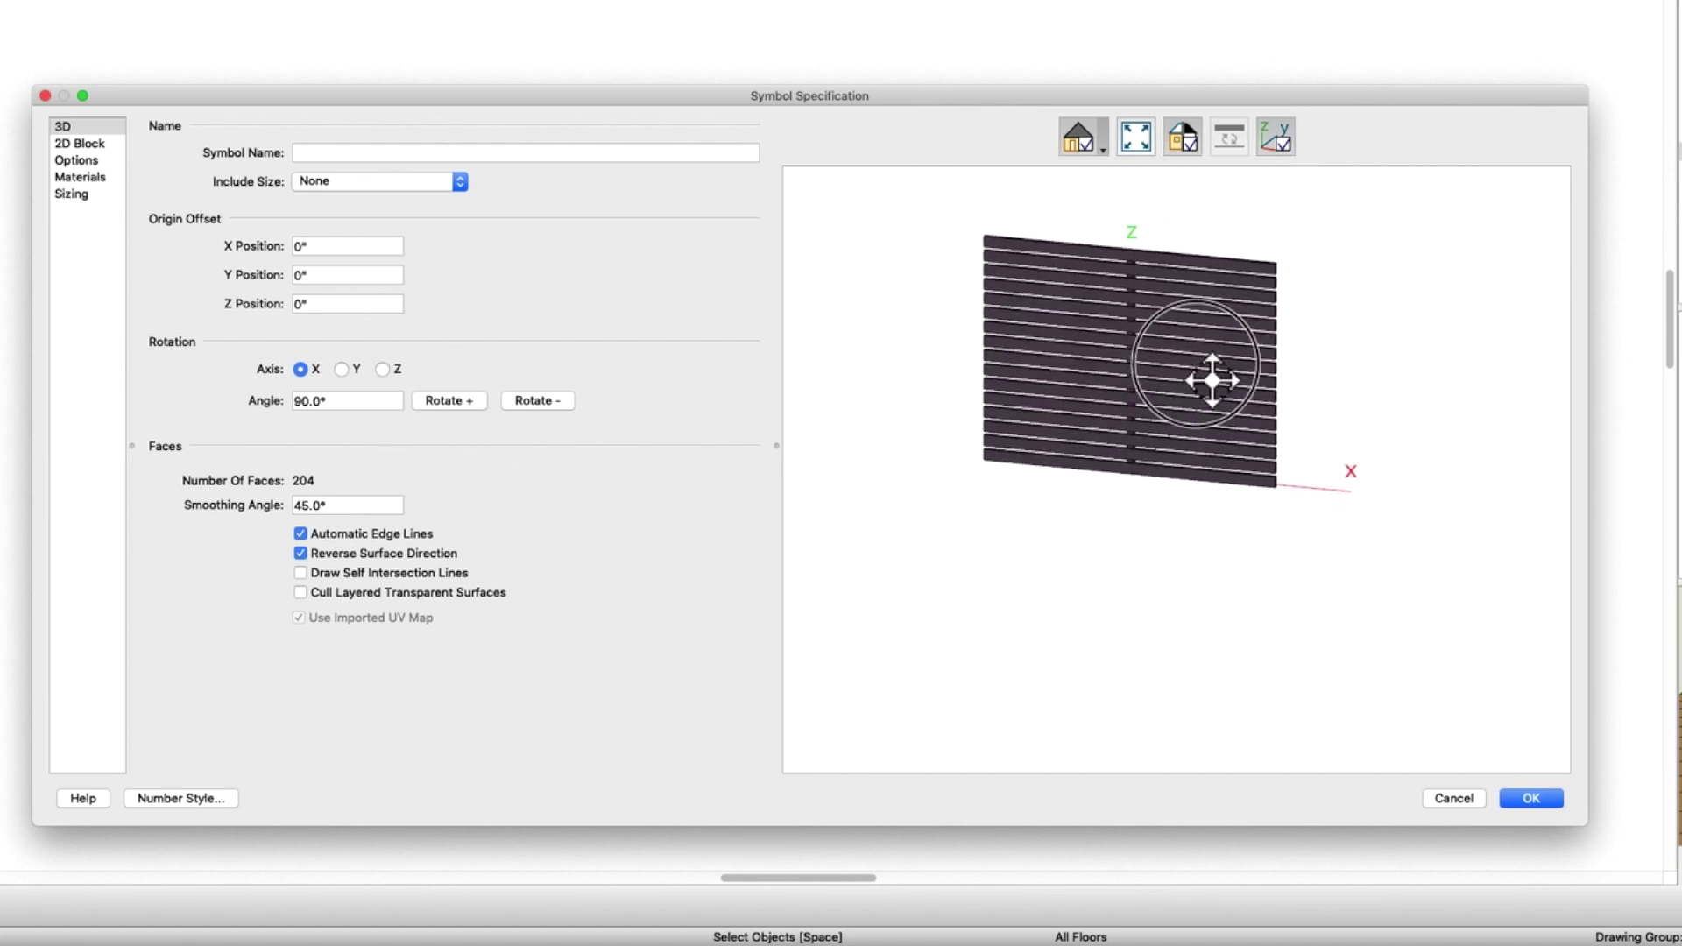
# Name the symbol Fence Panel 2
pyautogui.scroll(1, 1100, 415)
pyautogui.scroll(2, 1094, 366)
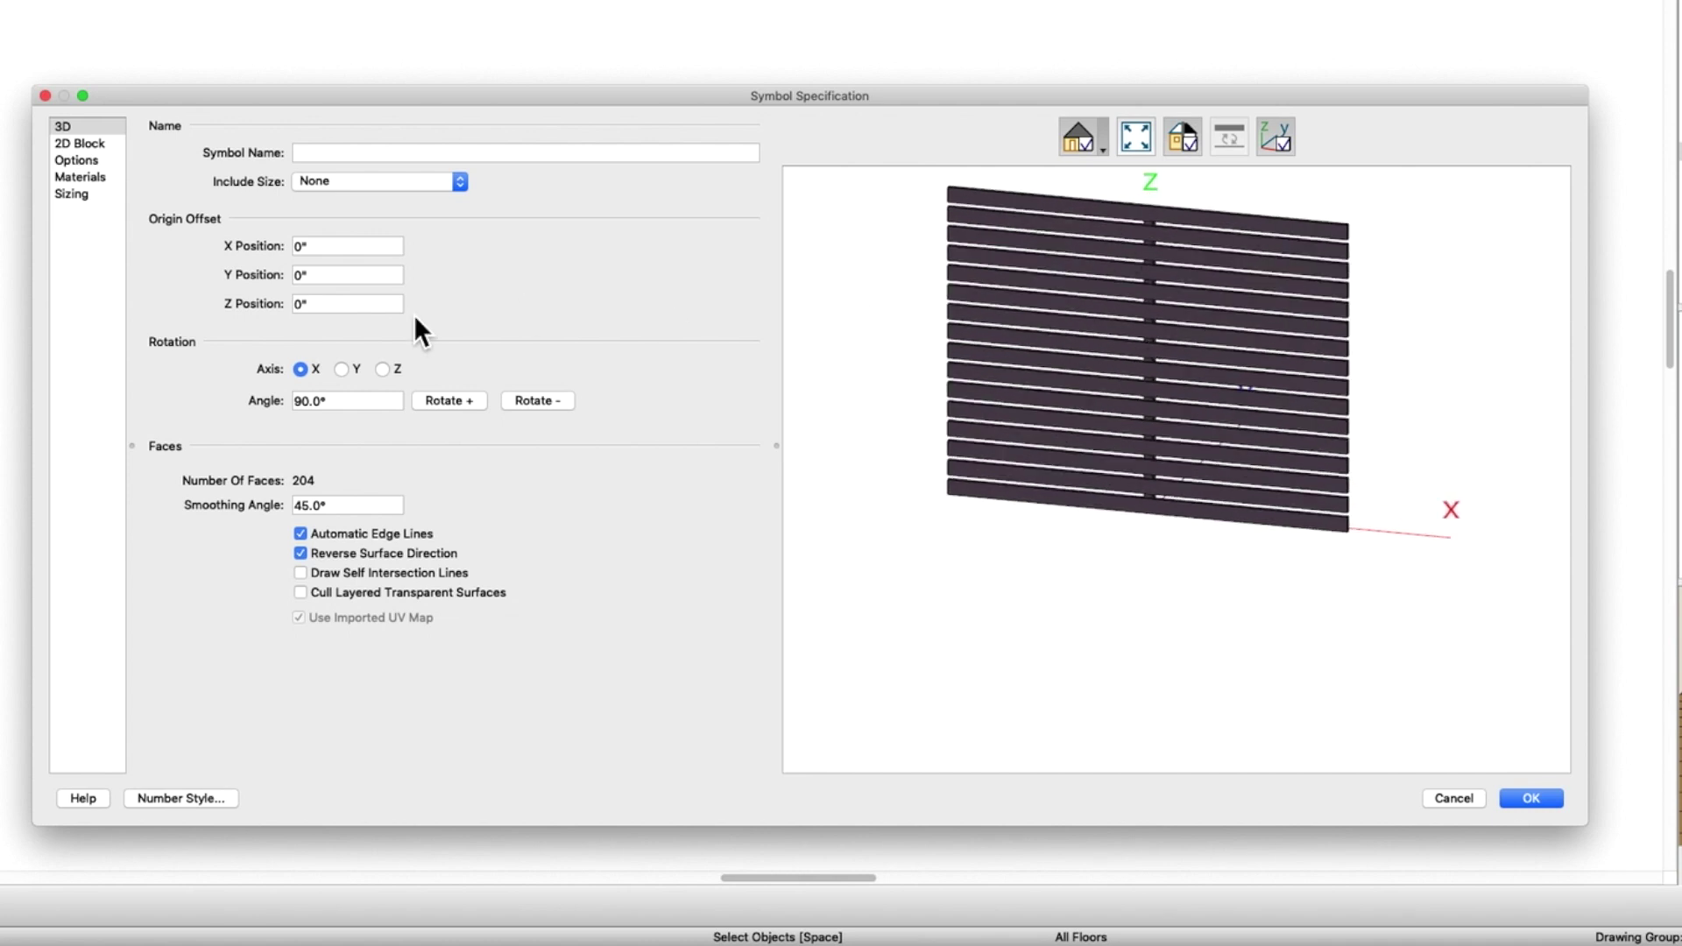
pyautogui.click(329, 154)
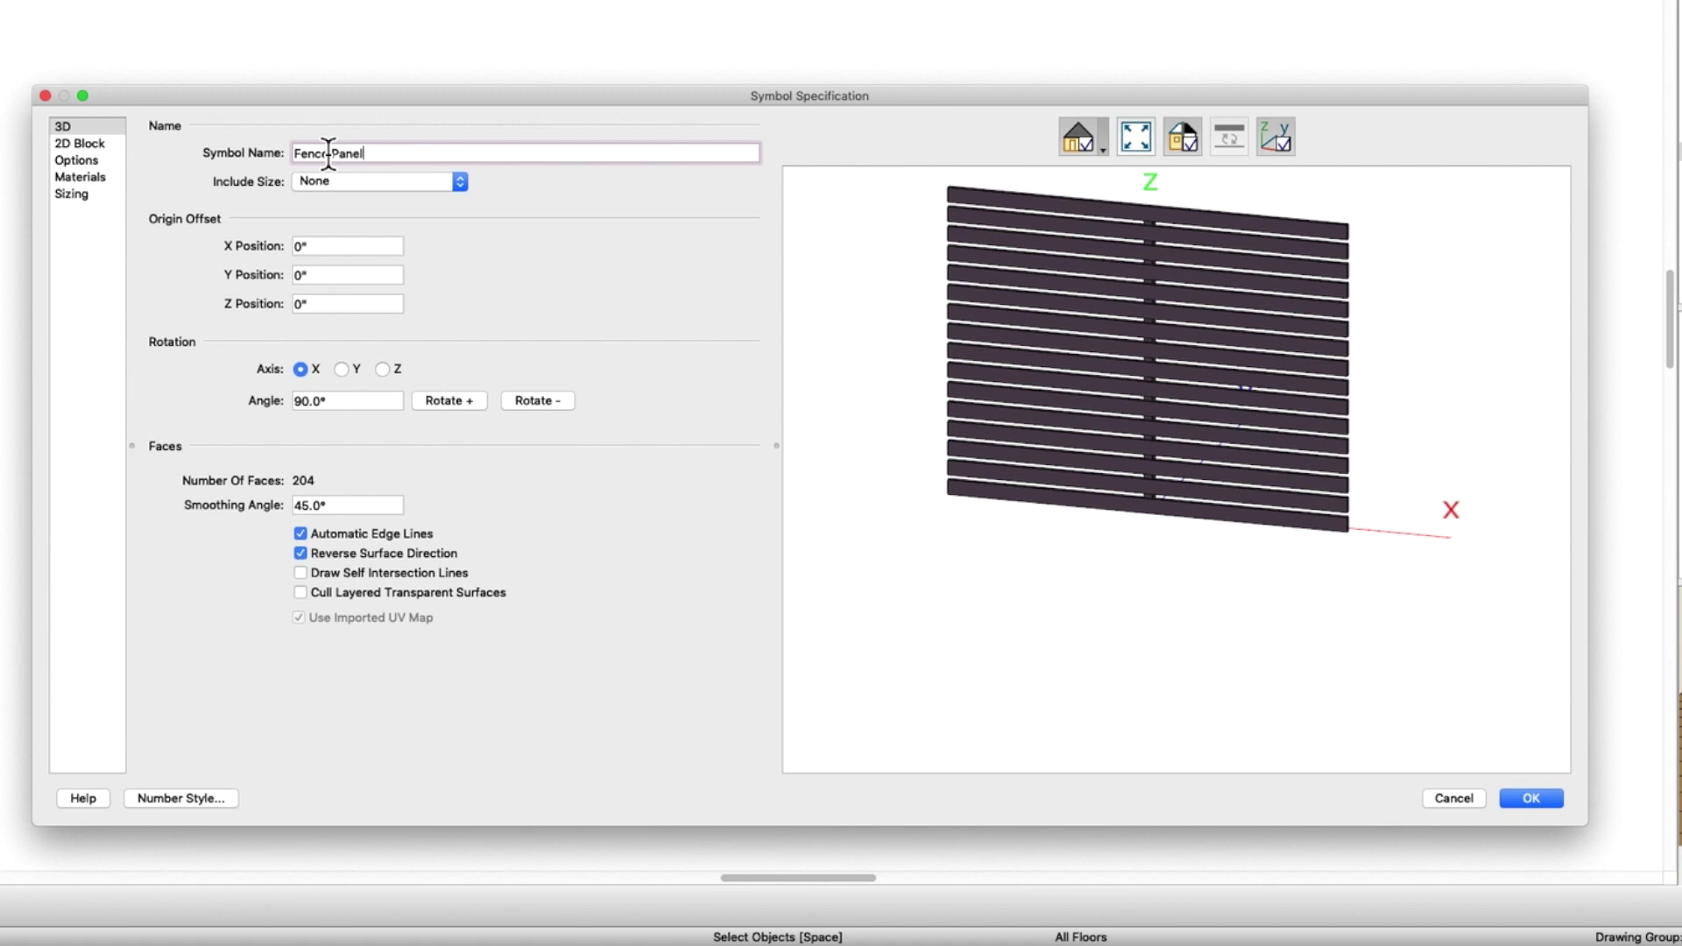
pyautogui.press('Tab')
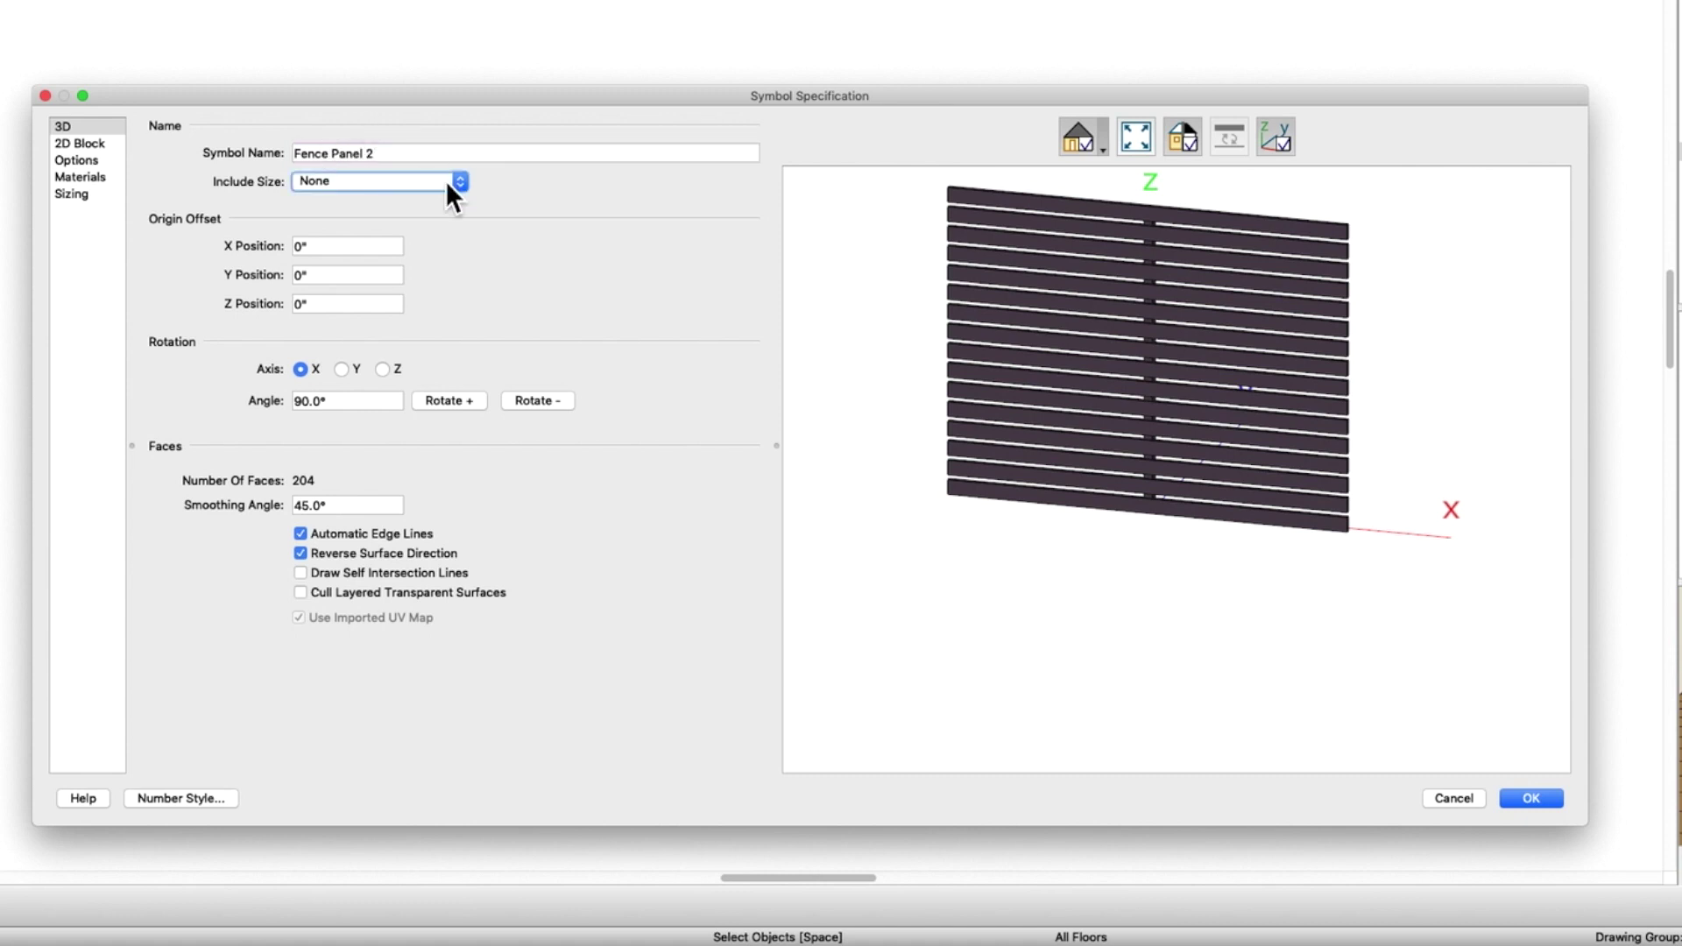
pyautogui.moveTo(1169, 369); pyautogui.dragTo(1086, 341)
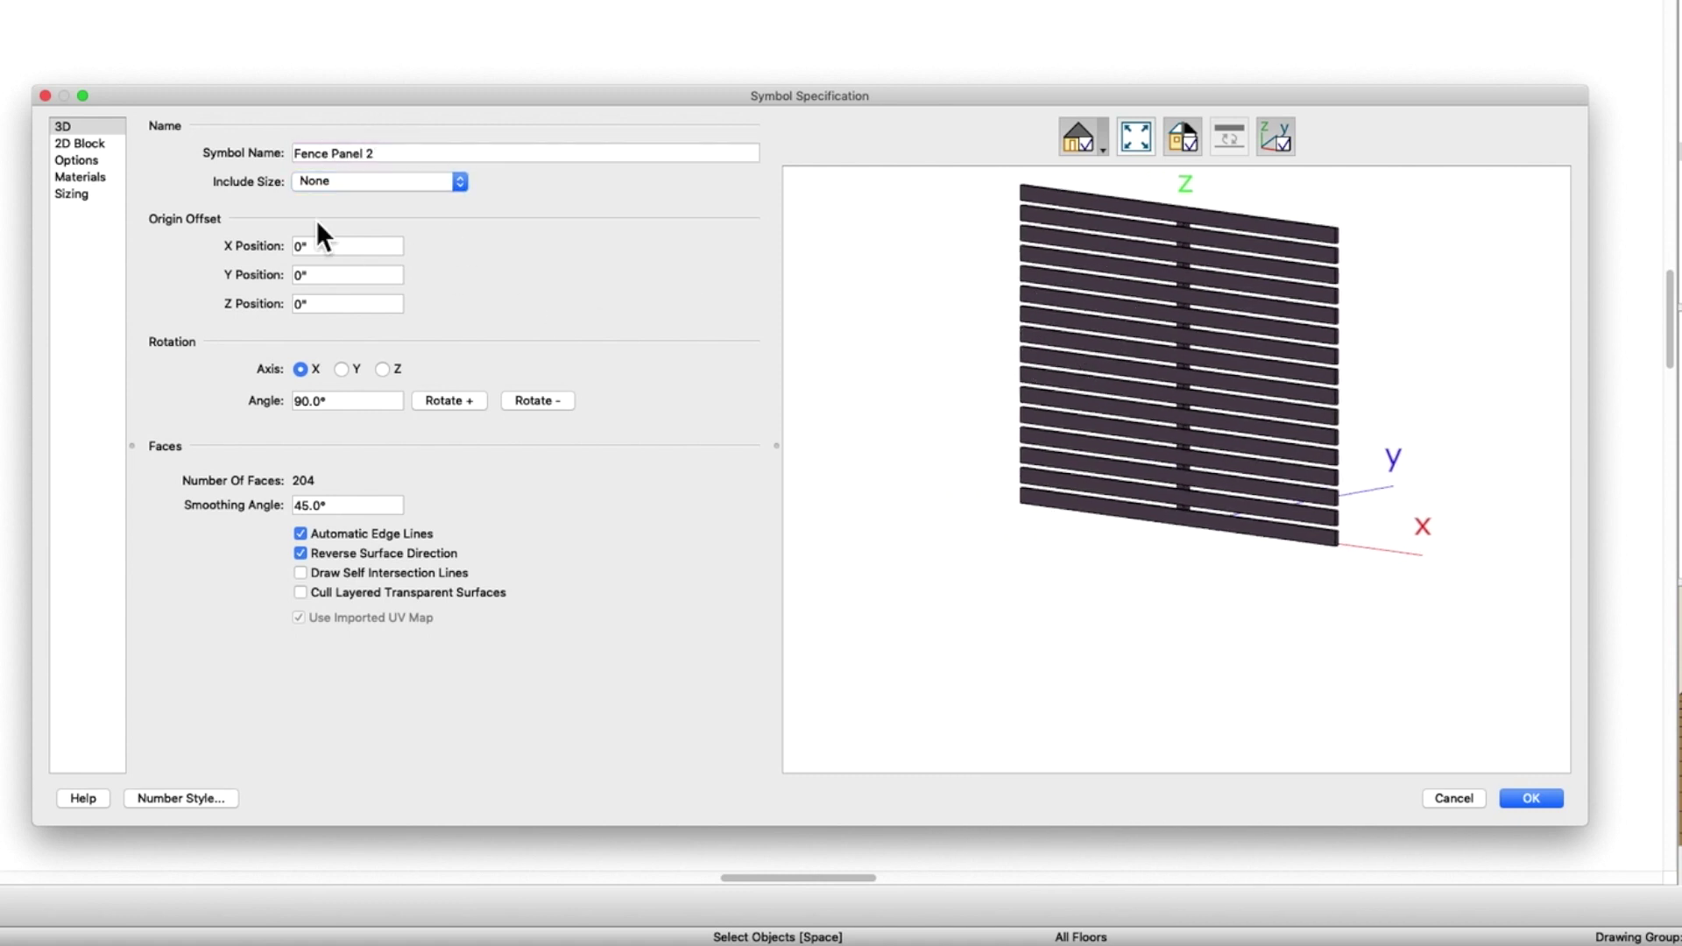
pyautogui.click(77, 160)
# Set the symbol type to Railing/Fence Panel
pyautogui.click(296, 156)
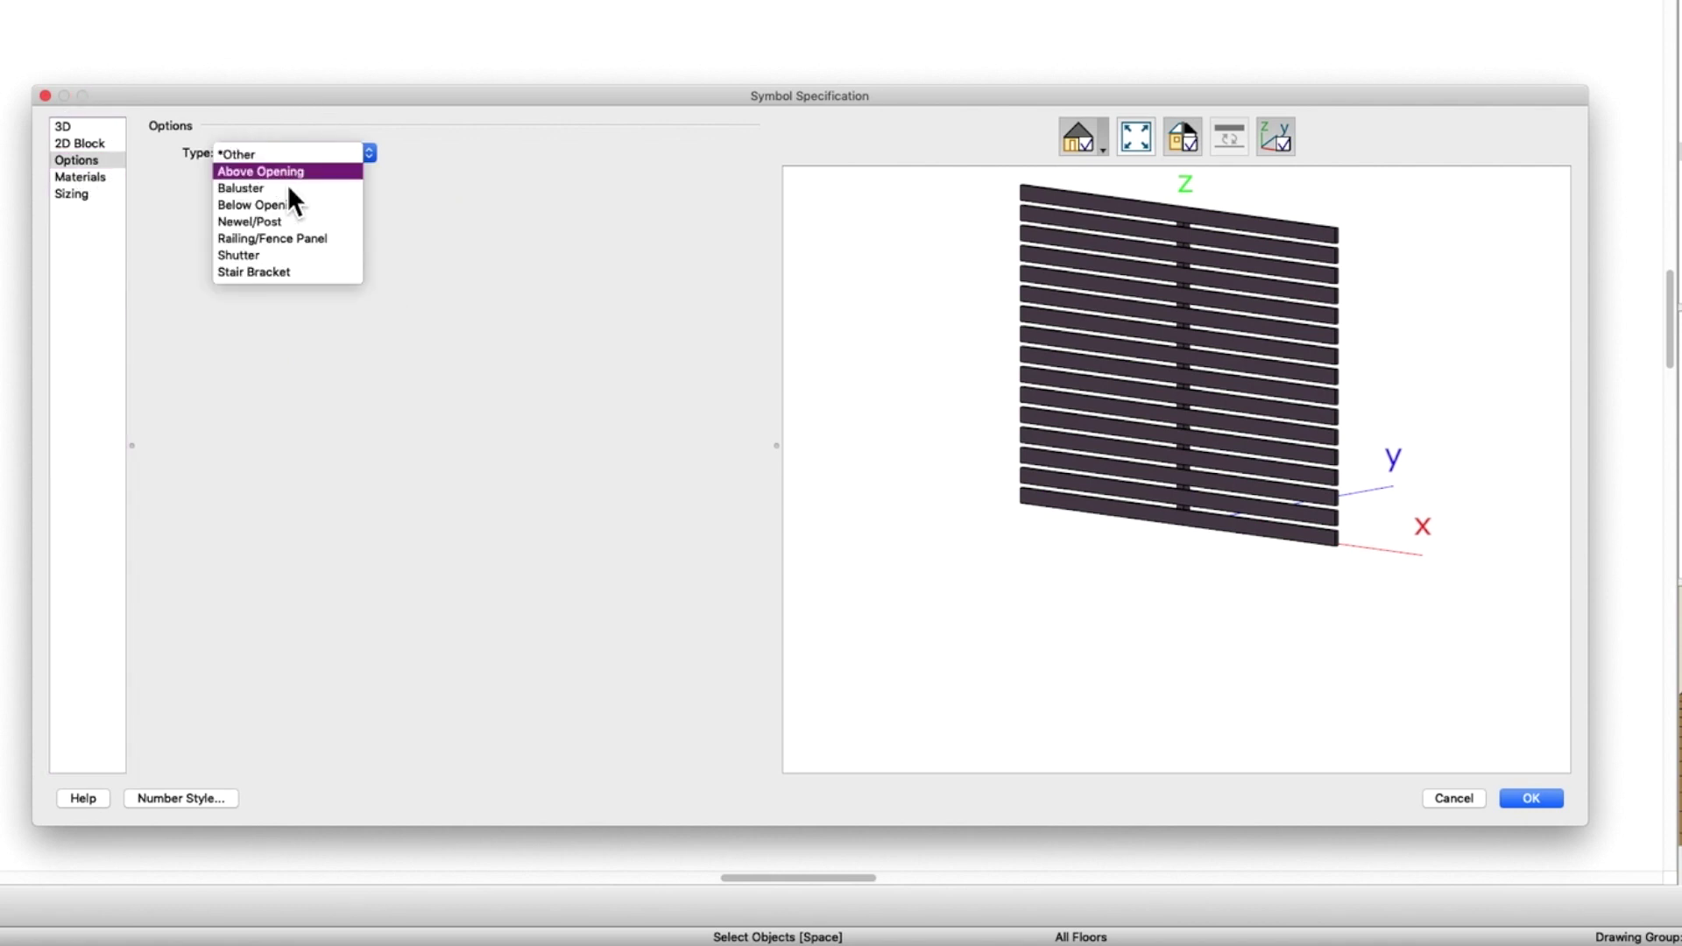
pyautogui.click(263, 238)
pyautogui.click(66, 180)
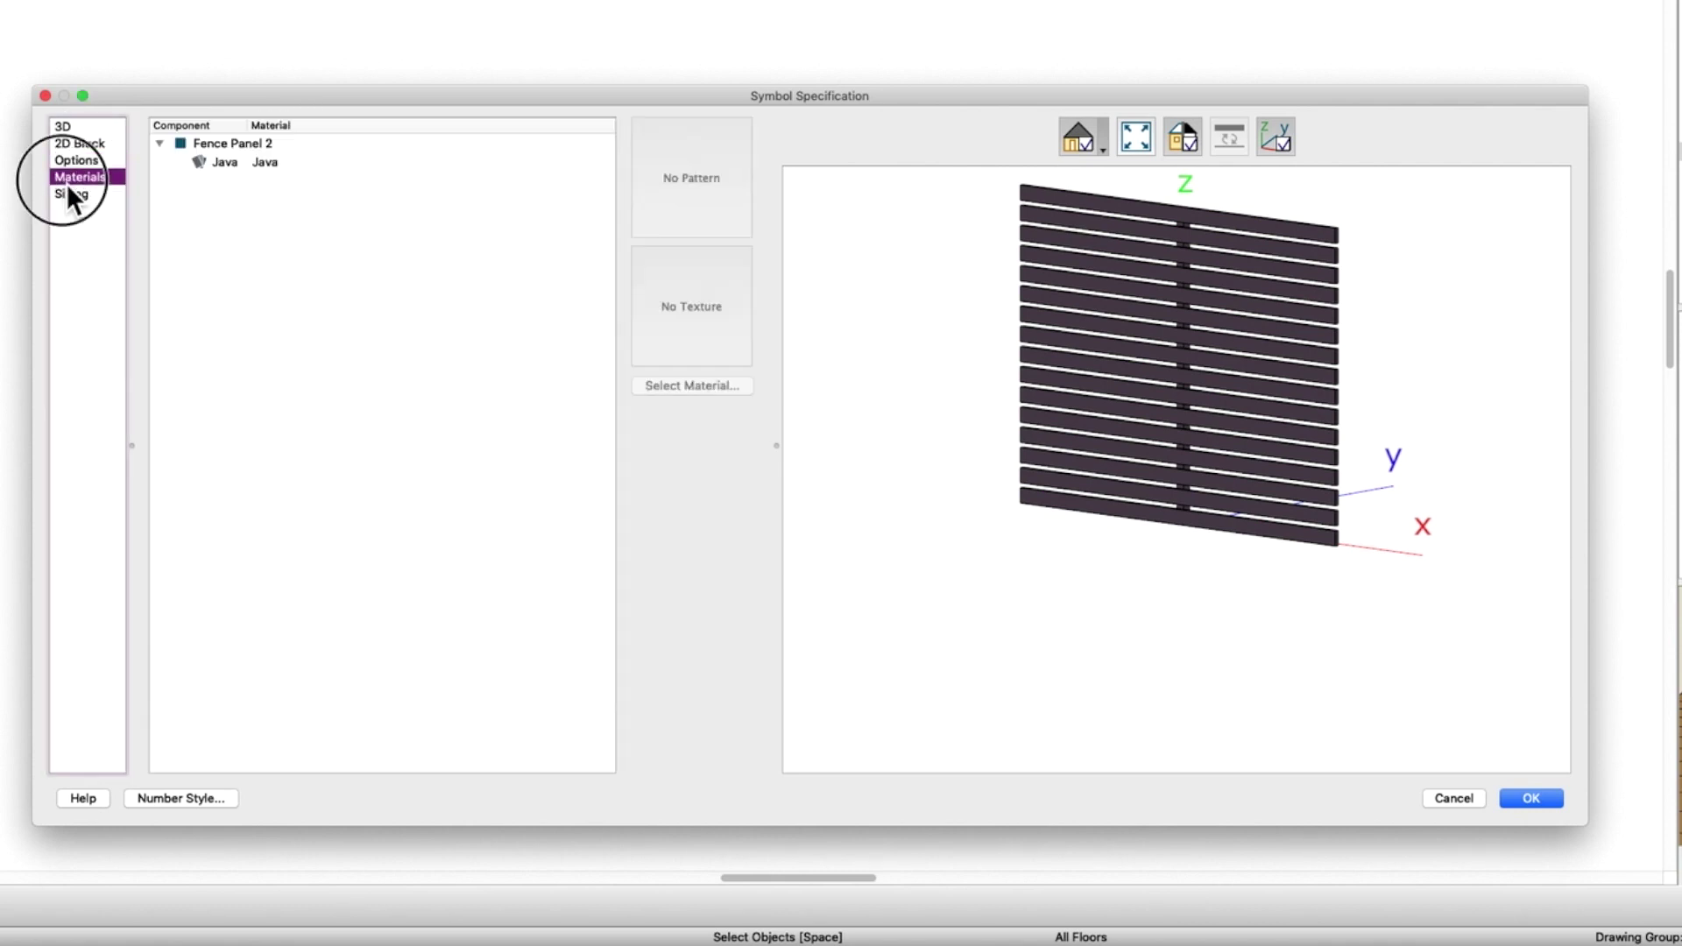
pyautogui.click(80, 196)
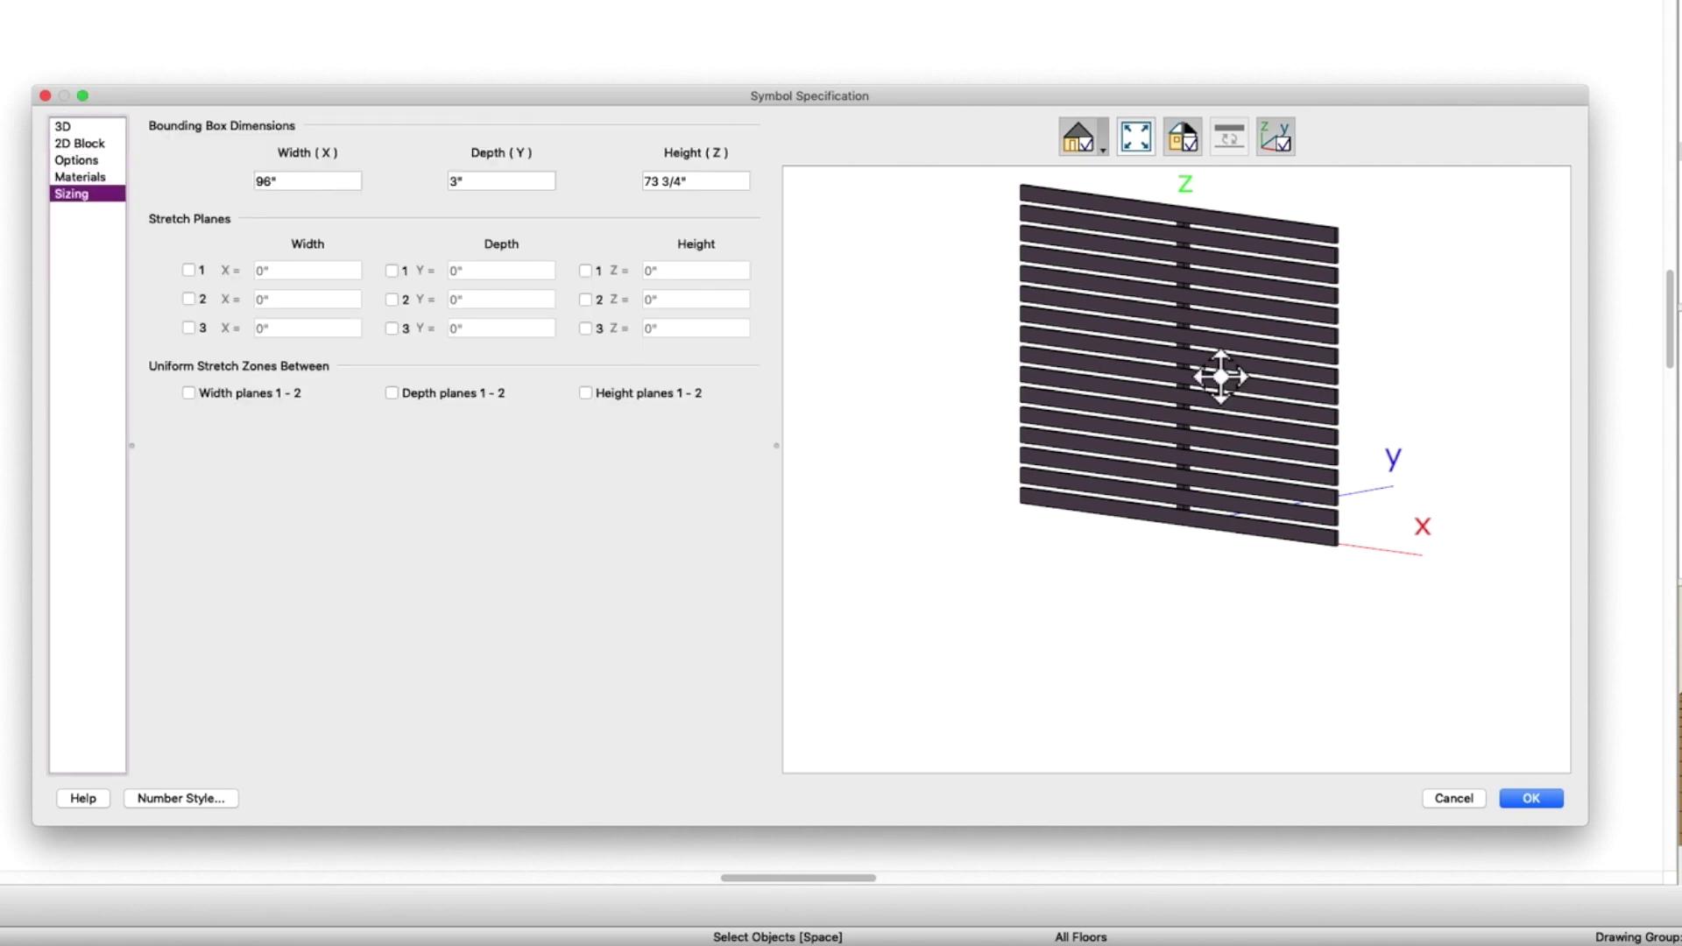
# Enable both width stretch planes at -24" and 24" and save the symbol
pyautogui.moveTo(1248, 376)
pyautogui.mouseDown()
pyautogui.moveTo(1314, 365)
pyautogui.moveTo(1231, 358)
pyautogui.mouseUp()
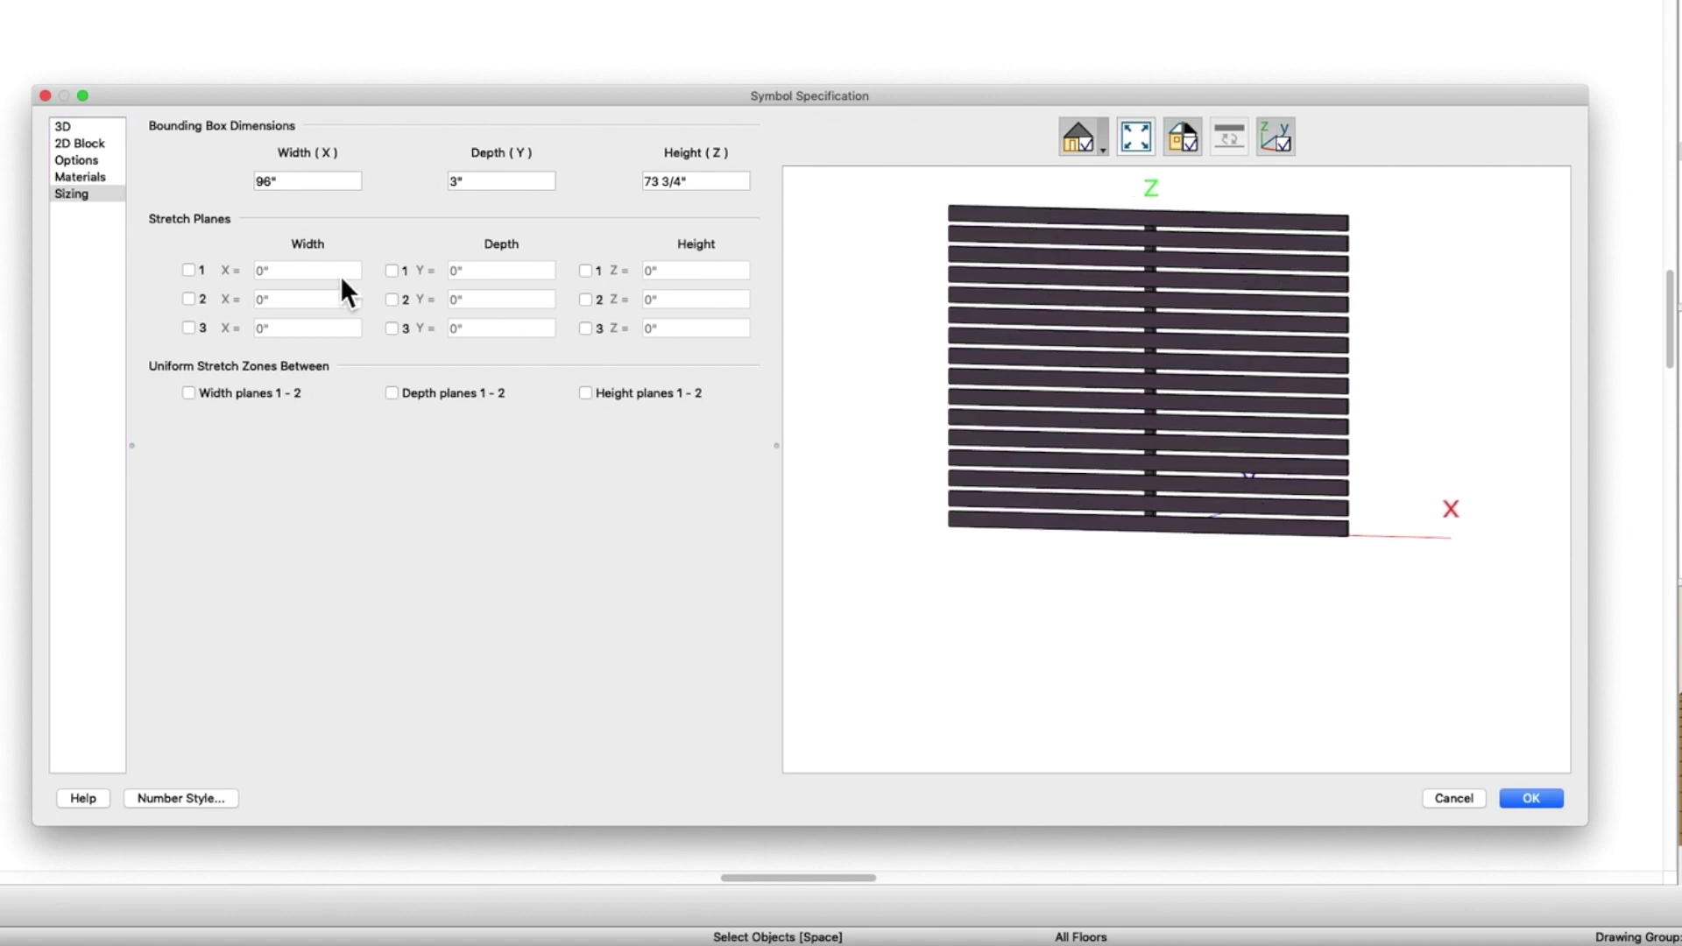
pyautogui.click(189, 299)
pyautogui.click(260, 271)
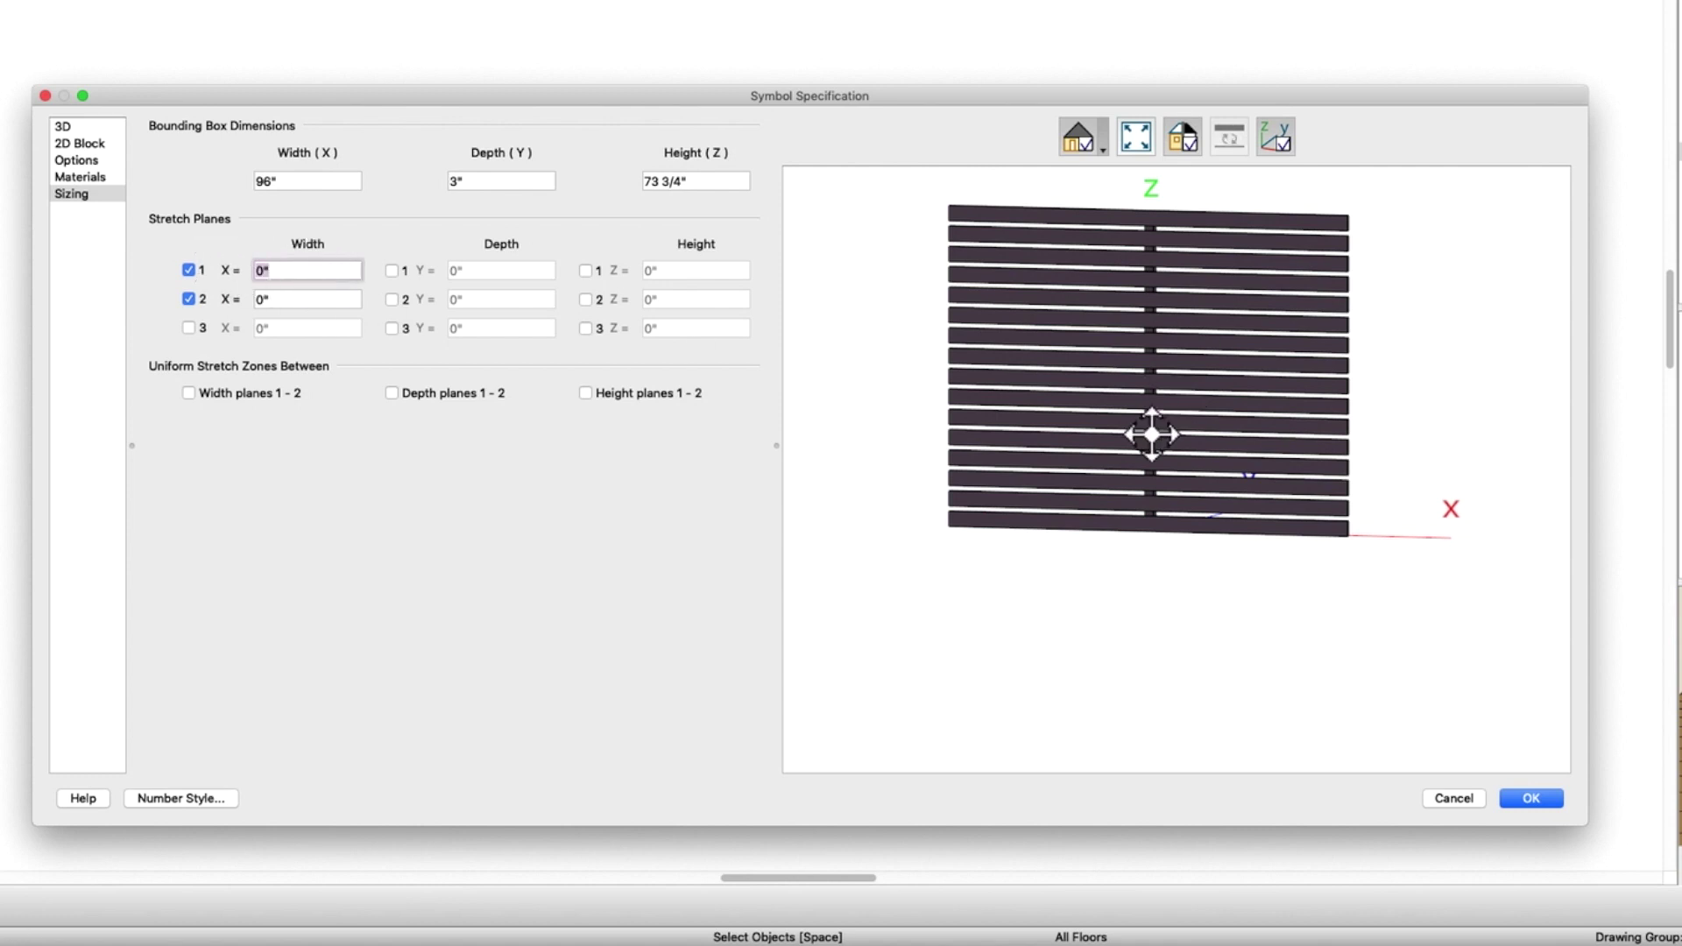
pyautogui.moveTo(1144, 435); pyautogui.dragTo(1178, 708)
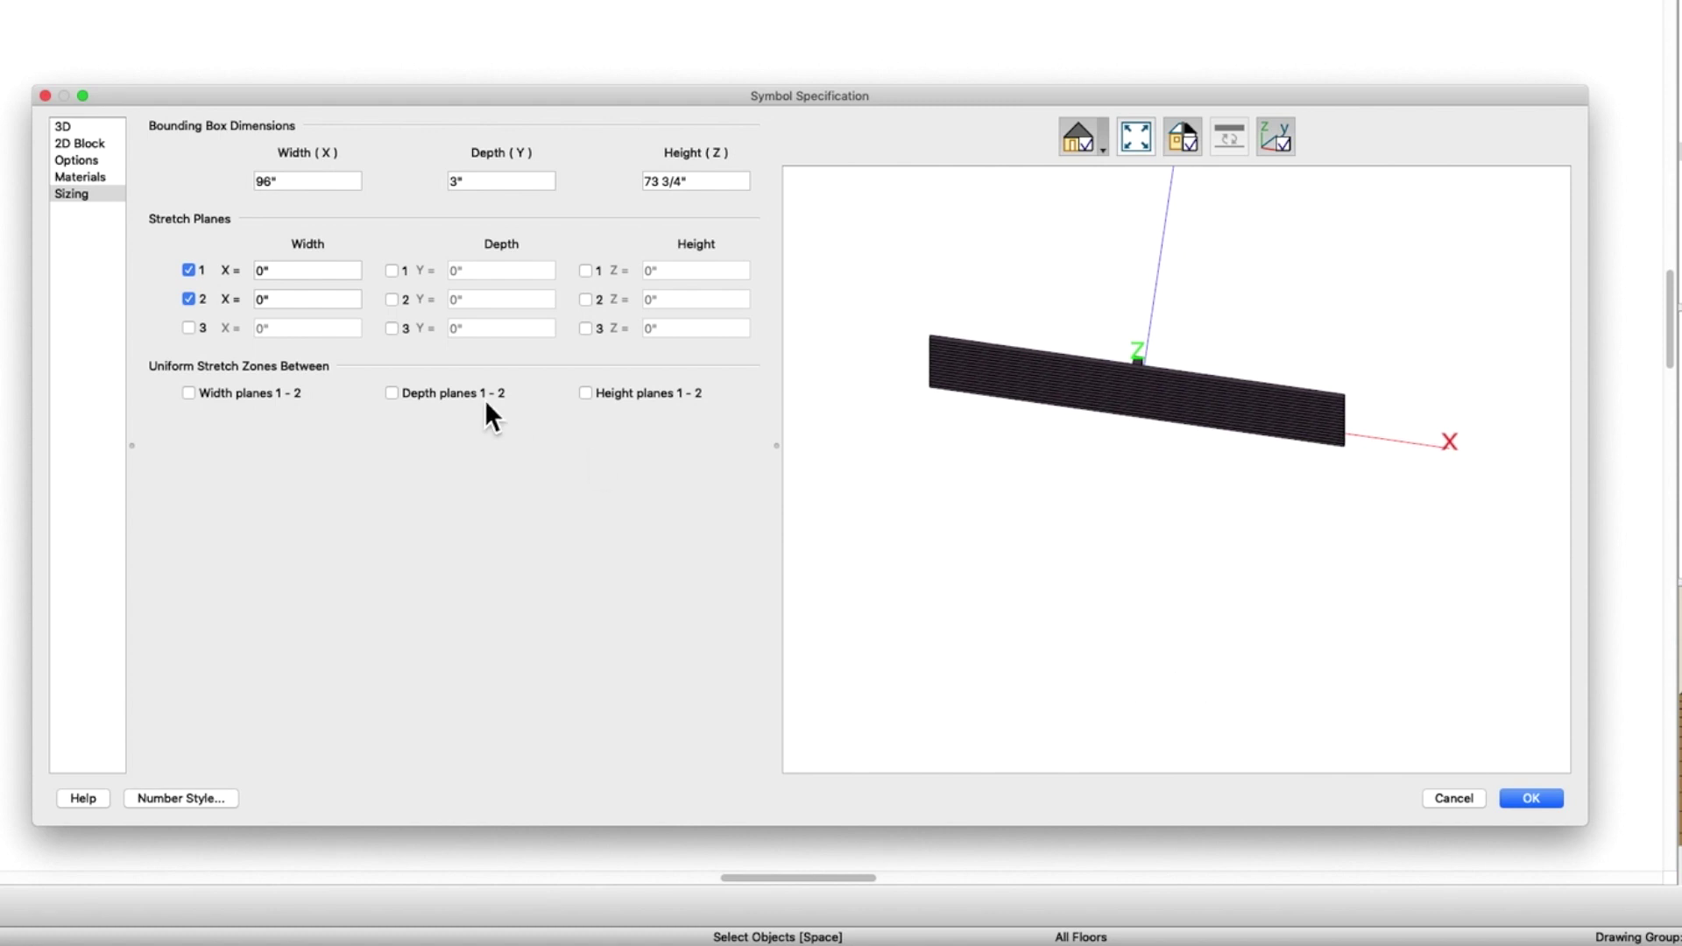
pyautogui.click(330, 272)
pyautogui.write('-24')
pyautogui.press('Tab')
pyautogui.click(306, 308)
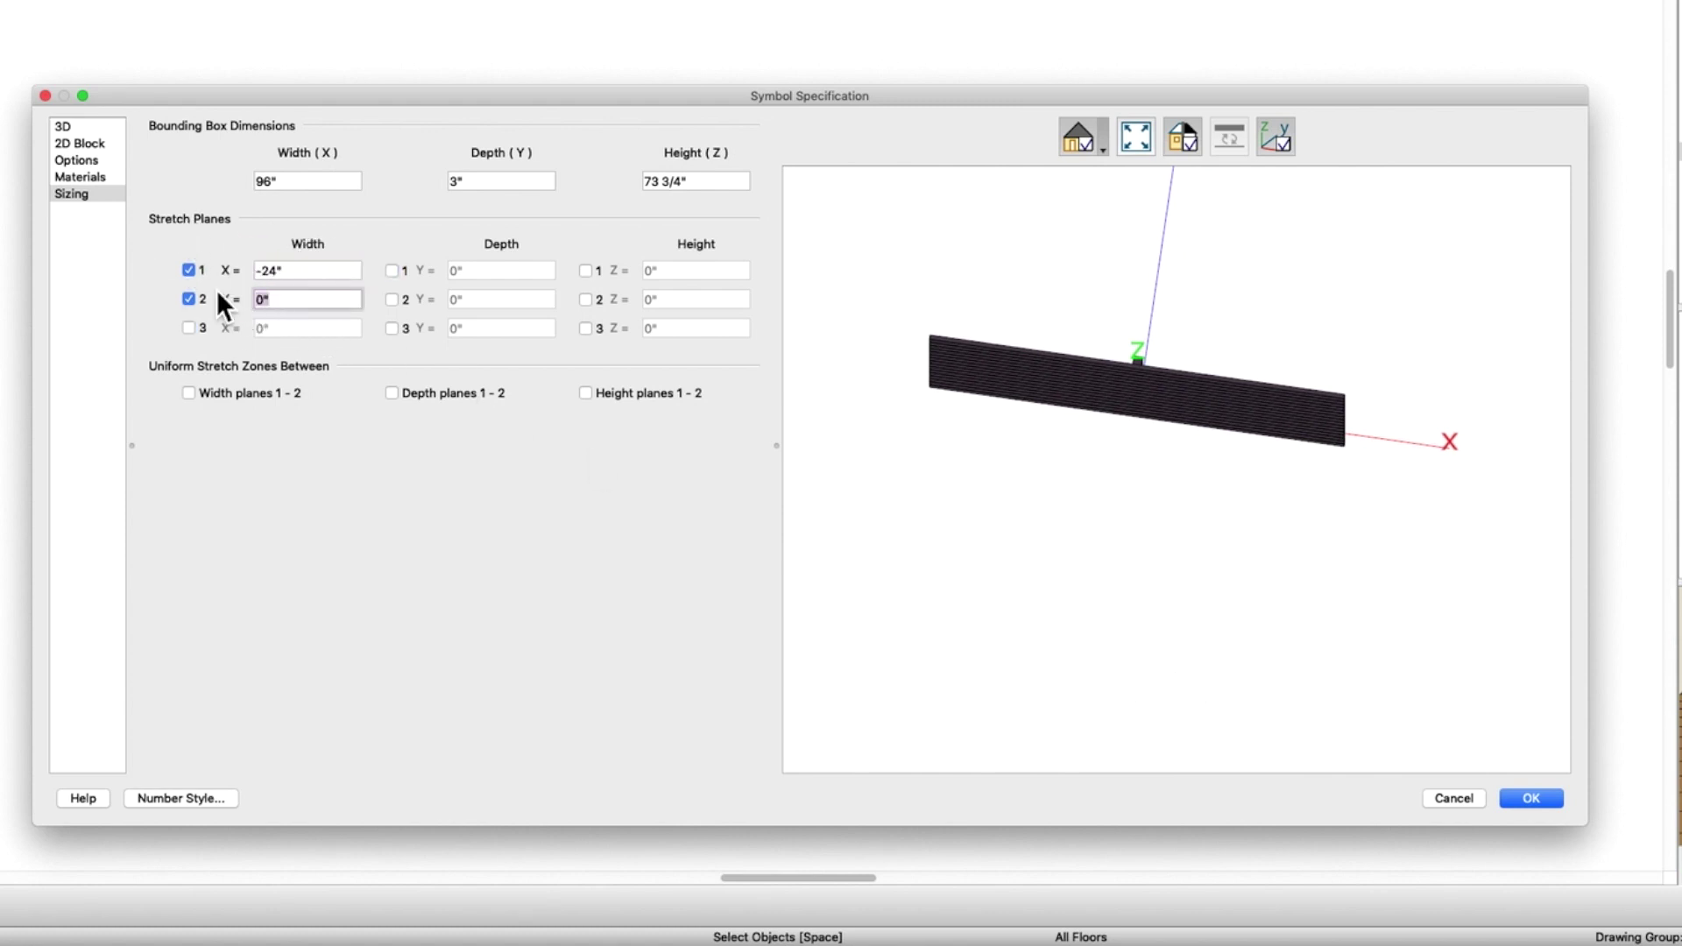
pyautogui.write('24')
pyautogui.press('Tab')
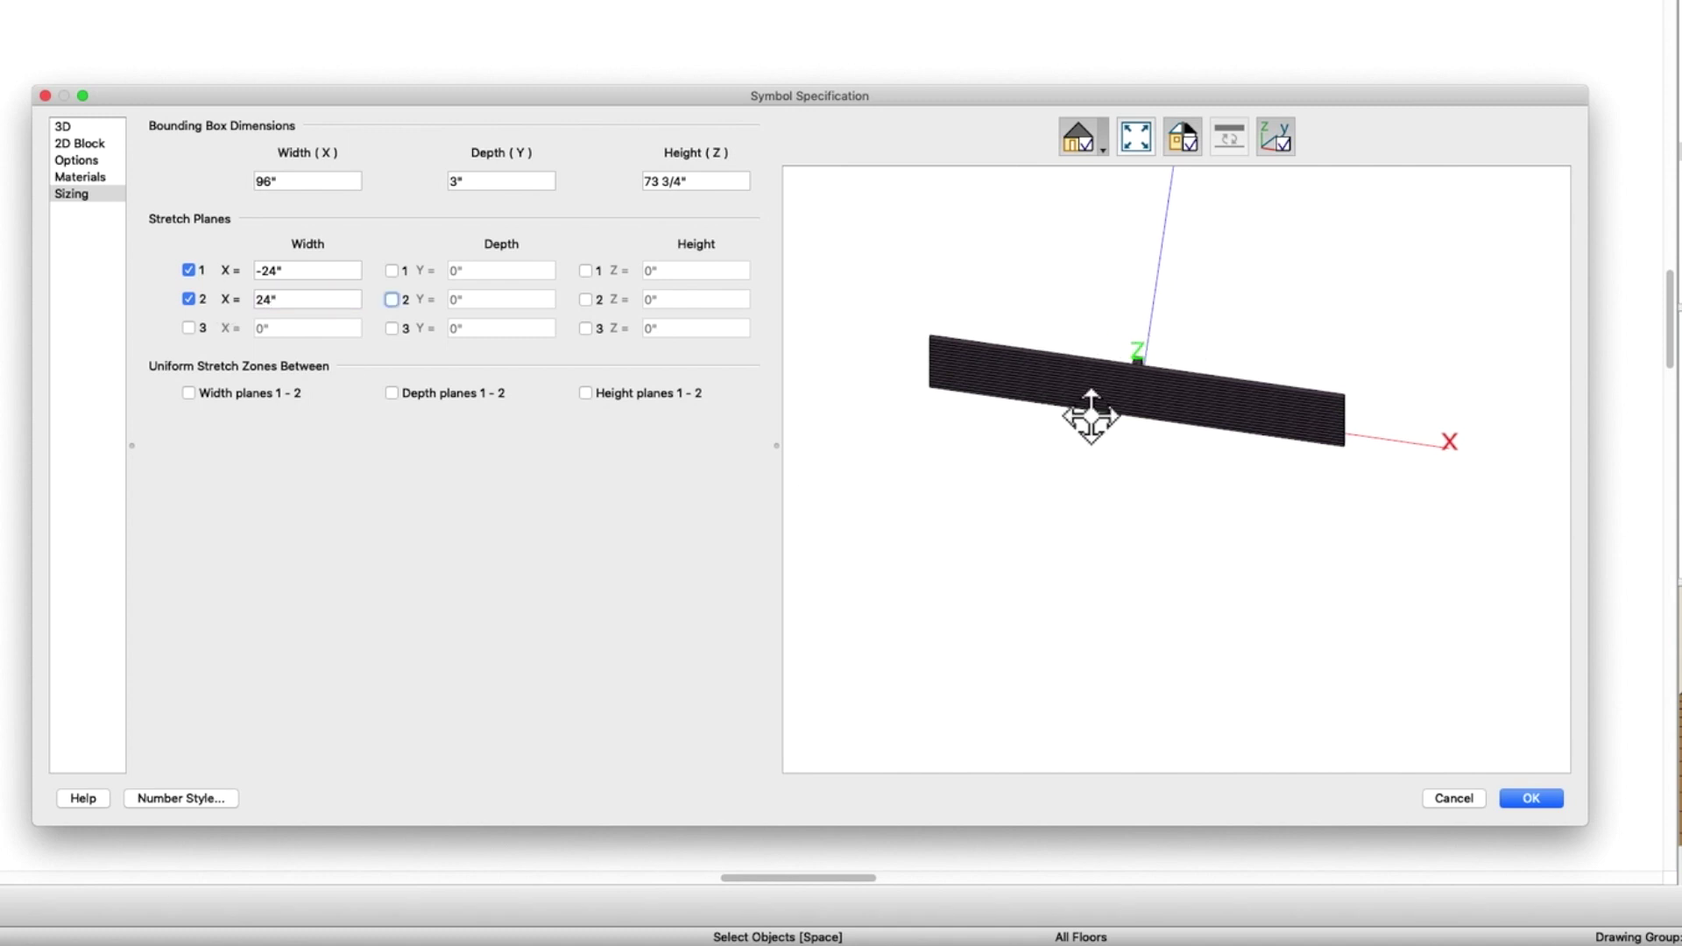
pyautogui.moveTo(1159, 394); pyautogui.dragTo(1178, 424)
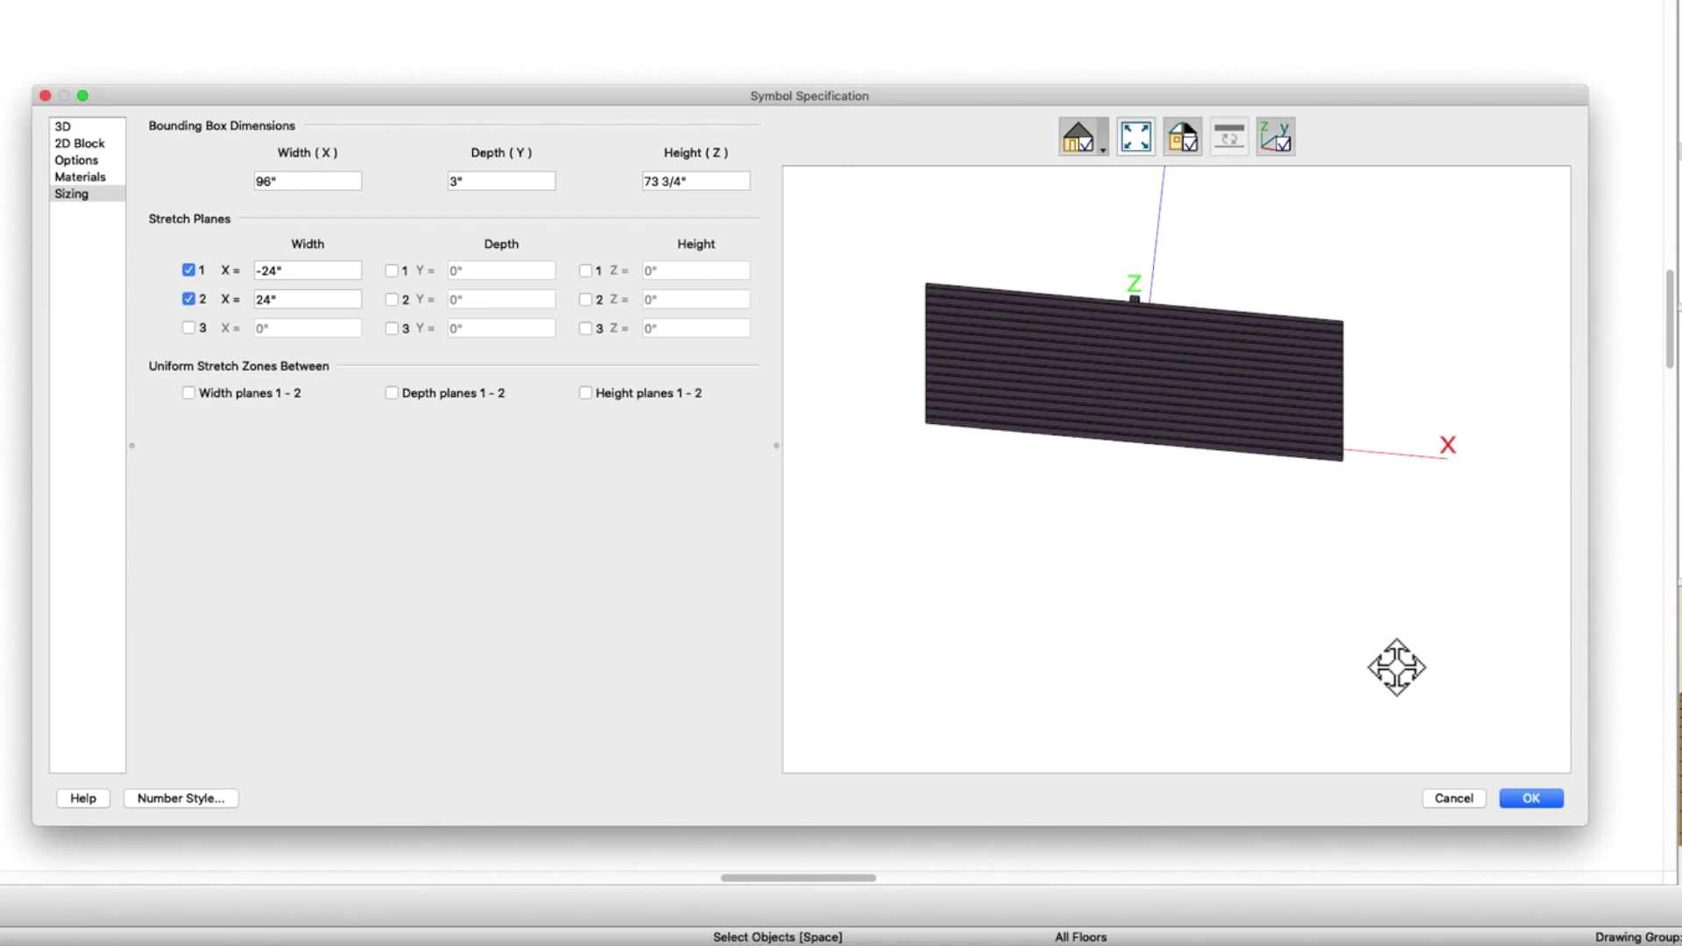
pyautogui.click(1530, 798)
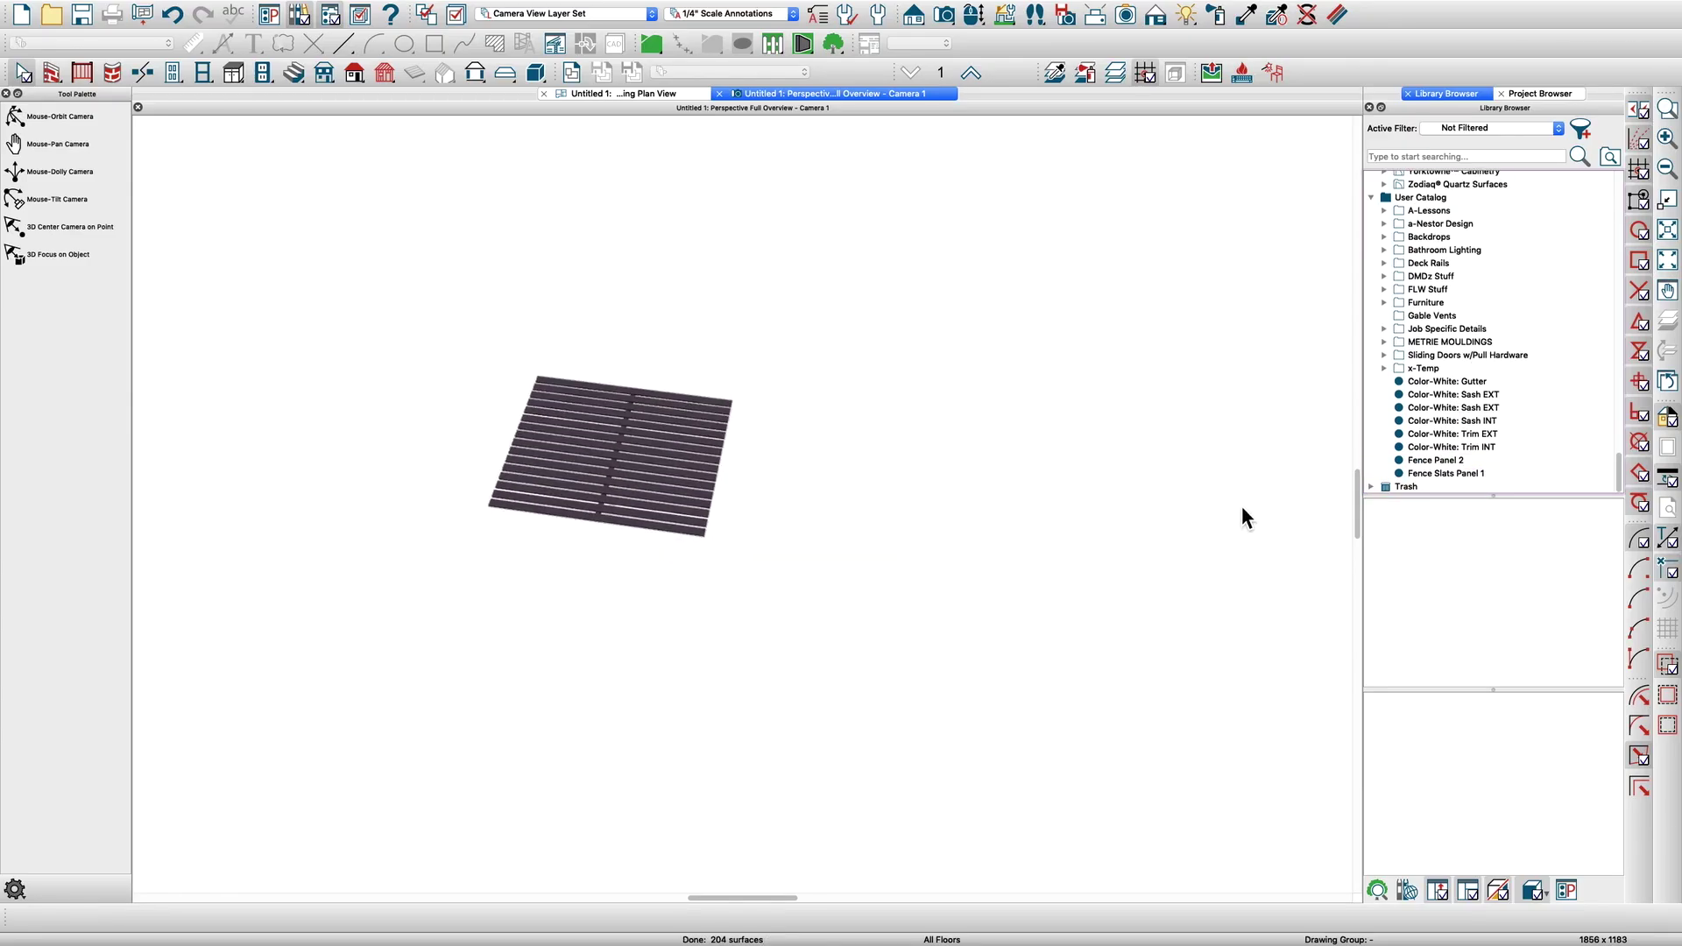
# Draw a straight horizontal fence above-right of the platform in plan view, then view it in 3D
pyautogui.moveTo(234, 1)
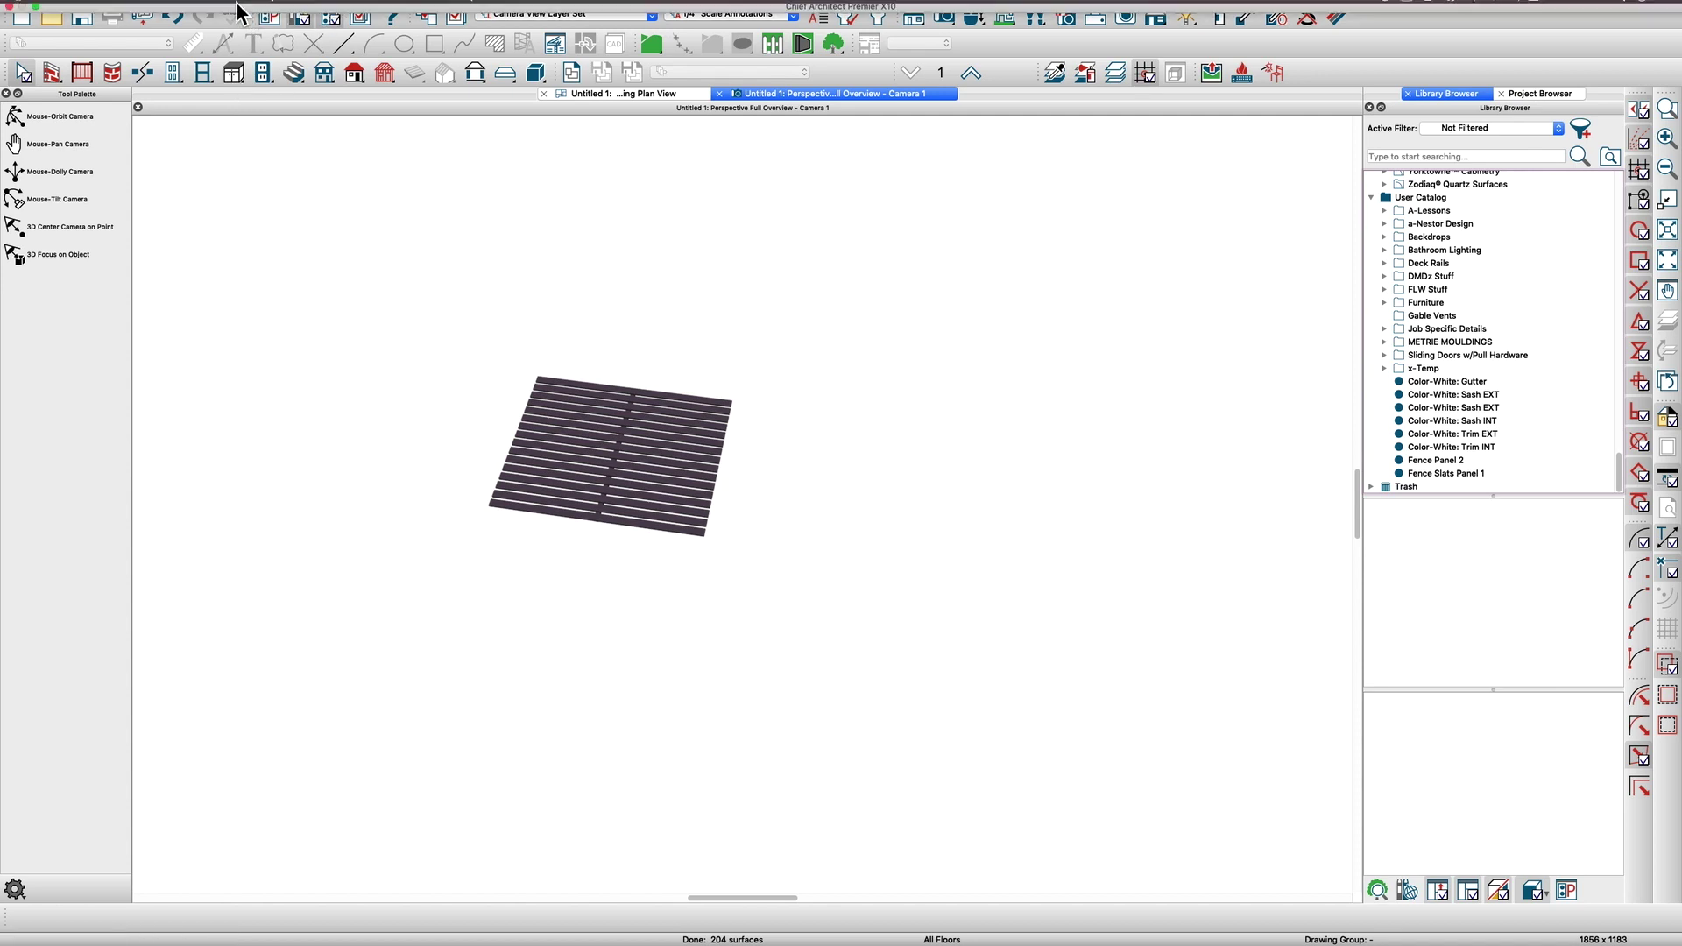
pyautogui.click(182, 9)
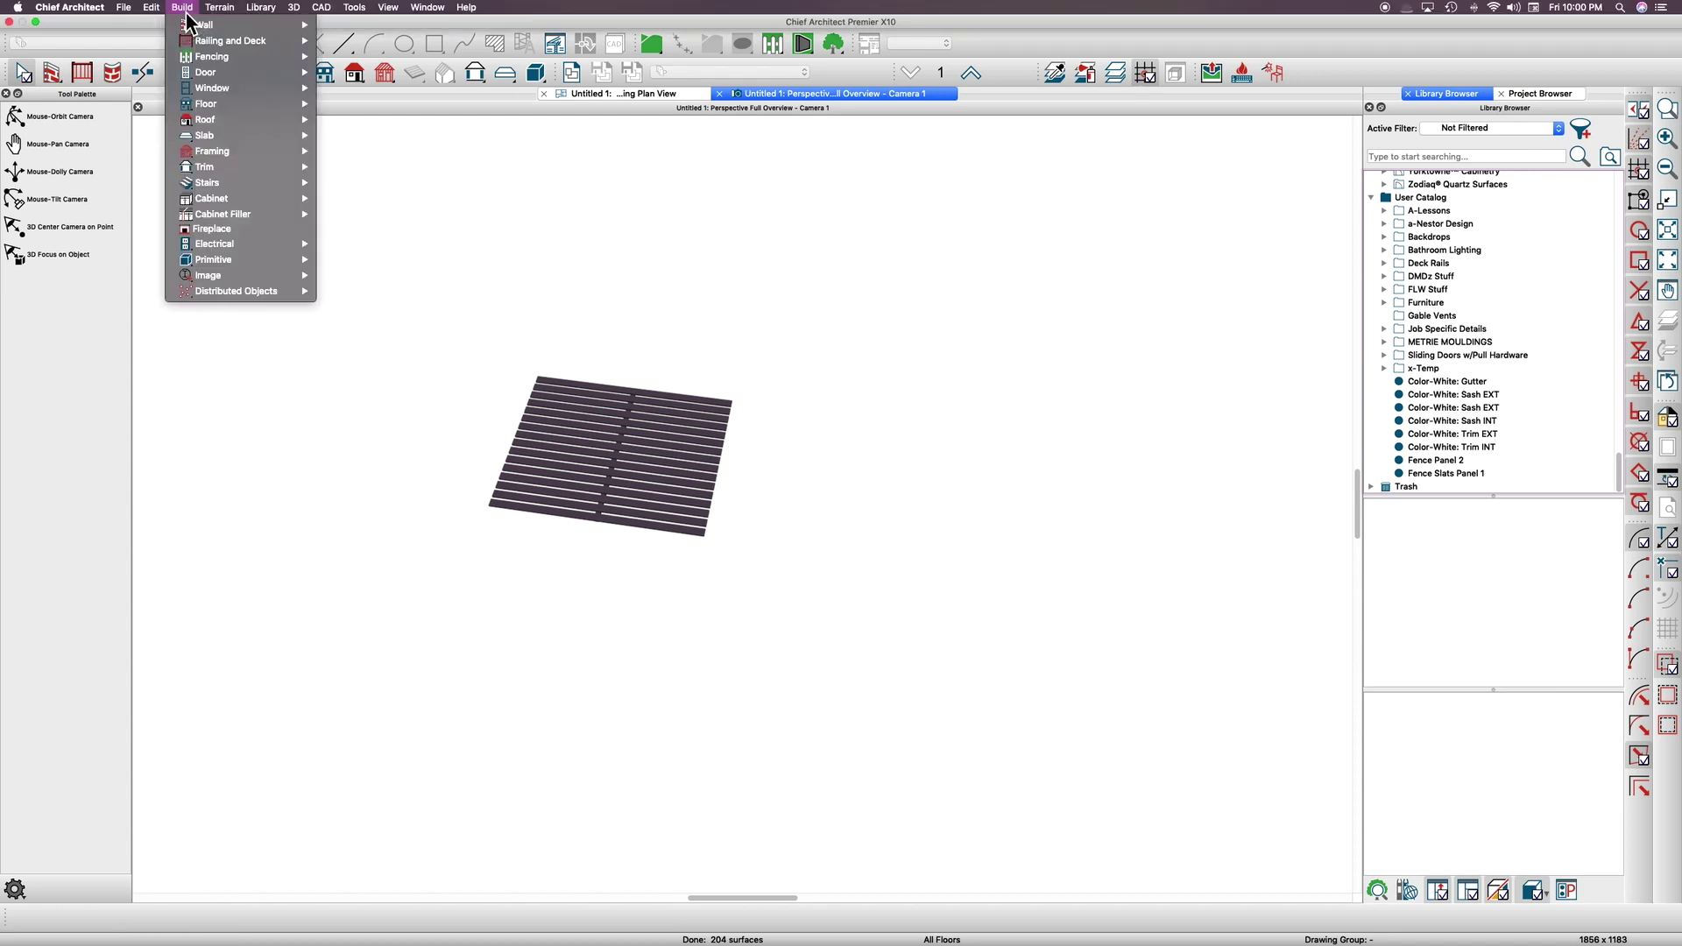
pyautogui.moveTo(202, 58)
pyautogui.click(359, 55)
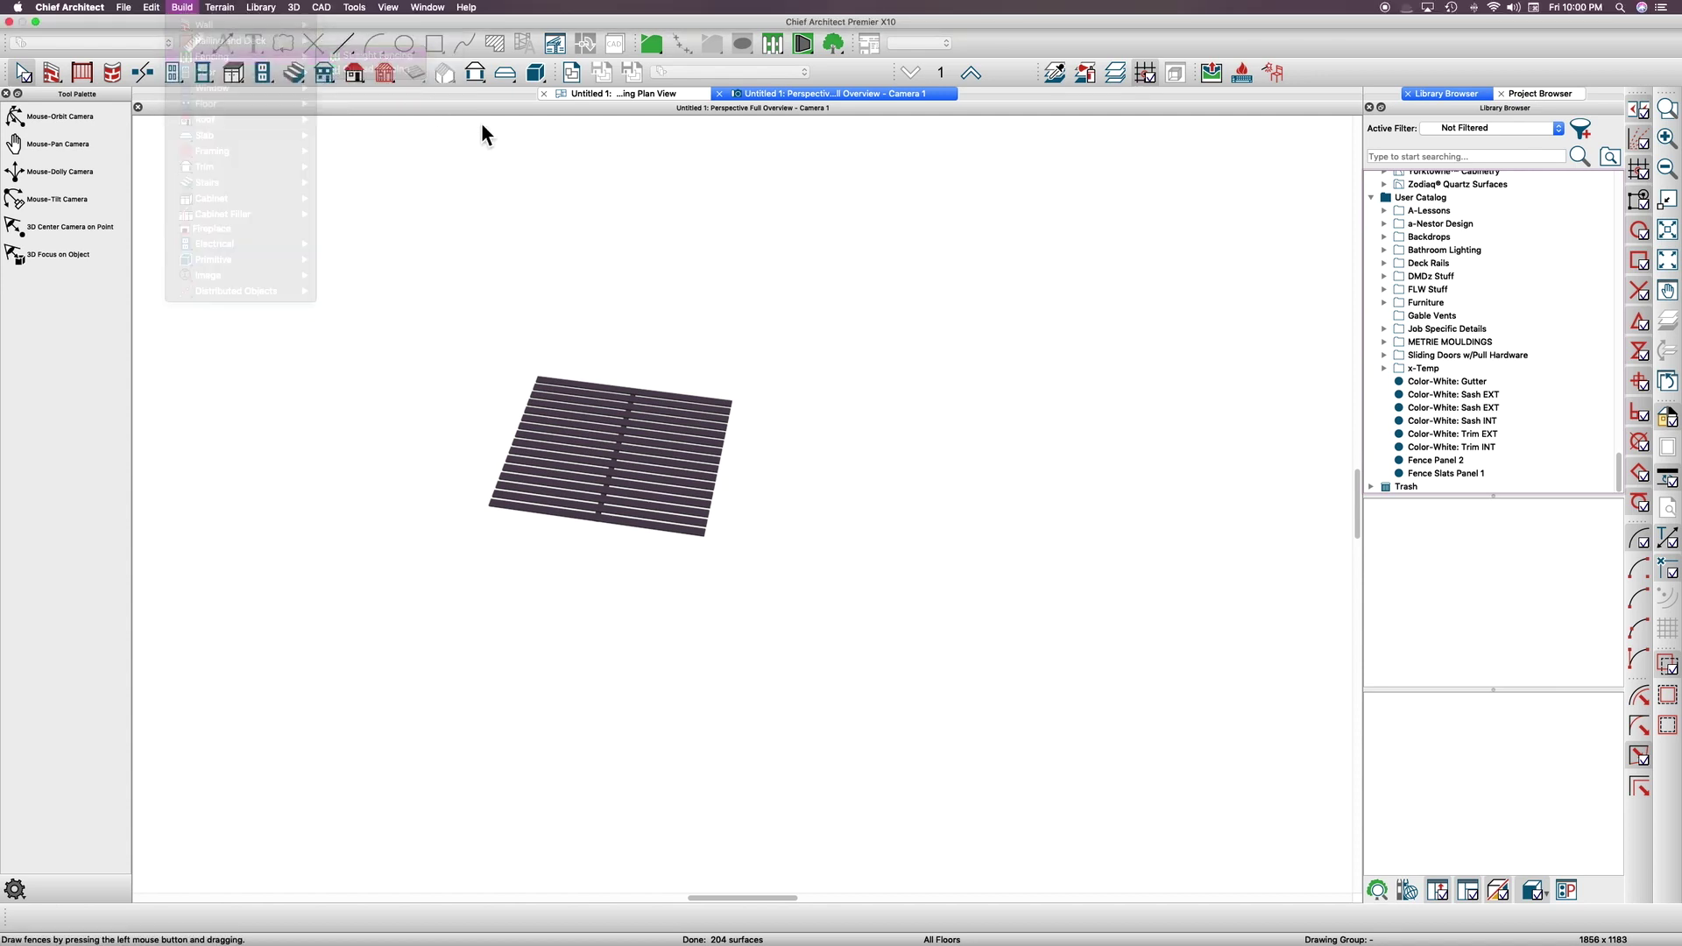
pyautogui.moveTo(800, 400); pyautogui.dragTo(1212, 416)
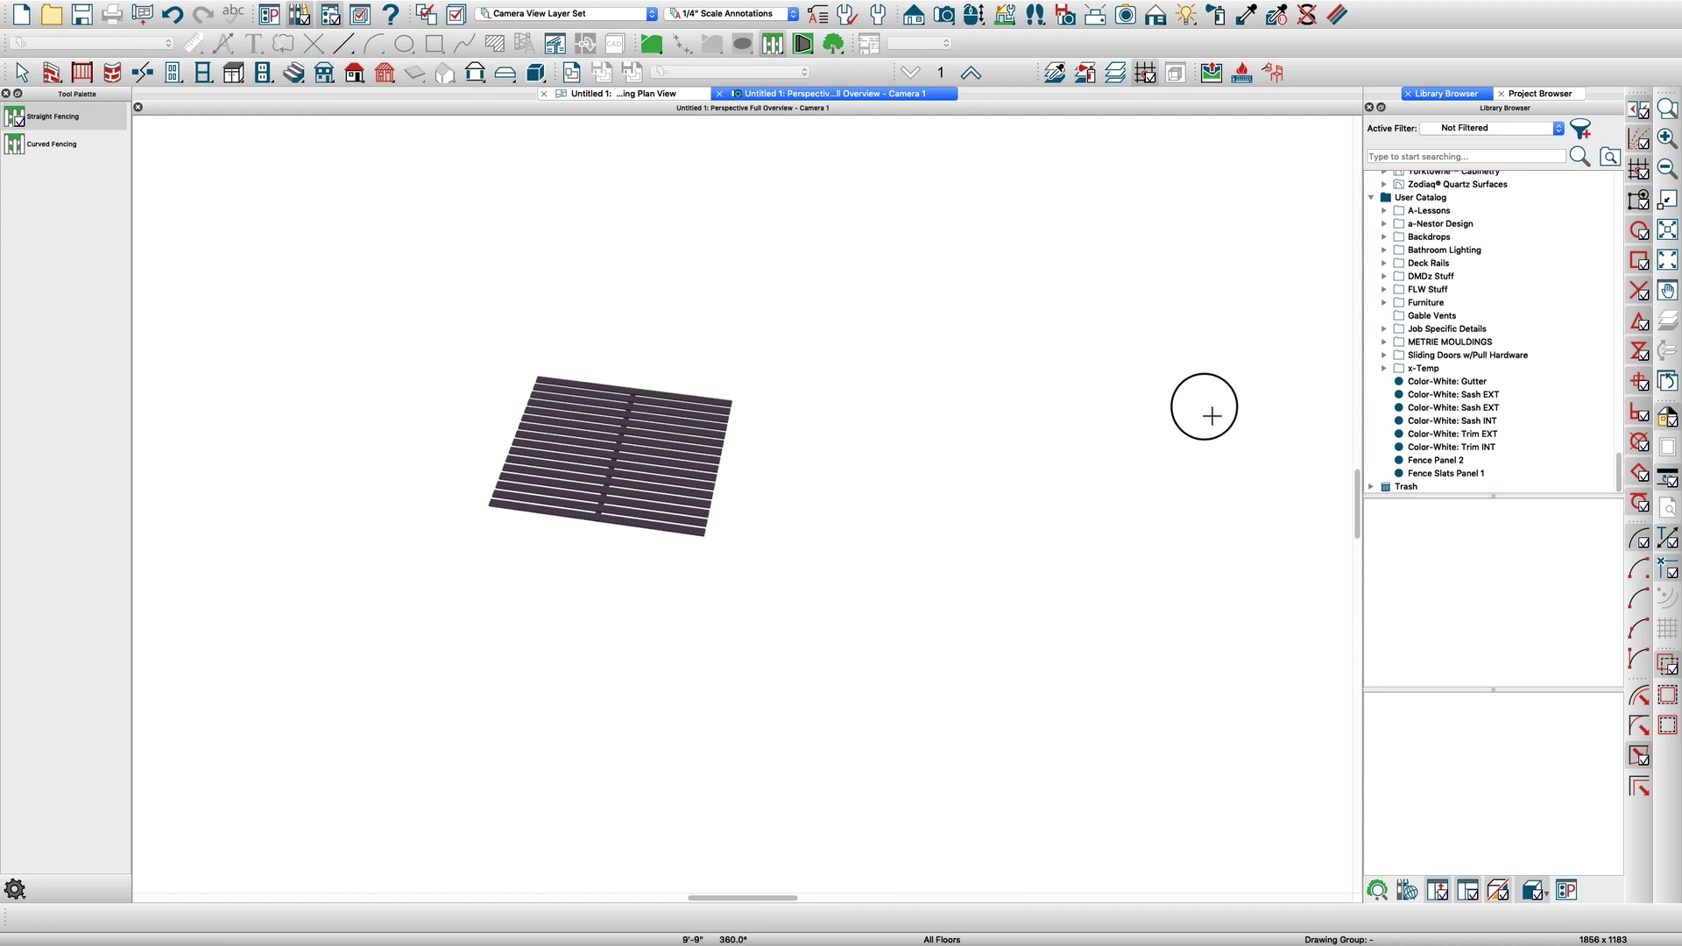
pyautogui.click(616, 93)
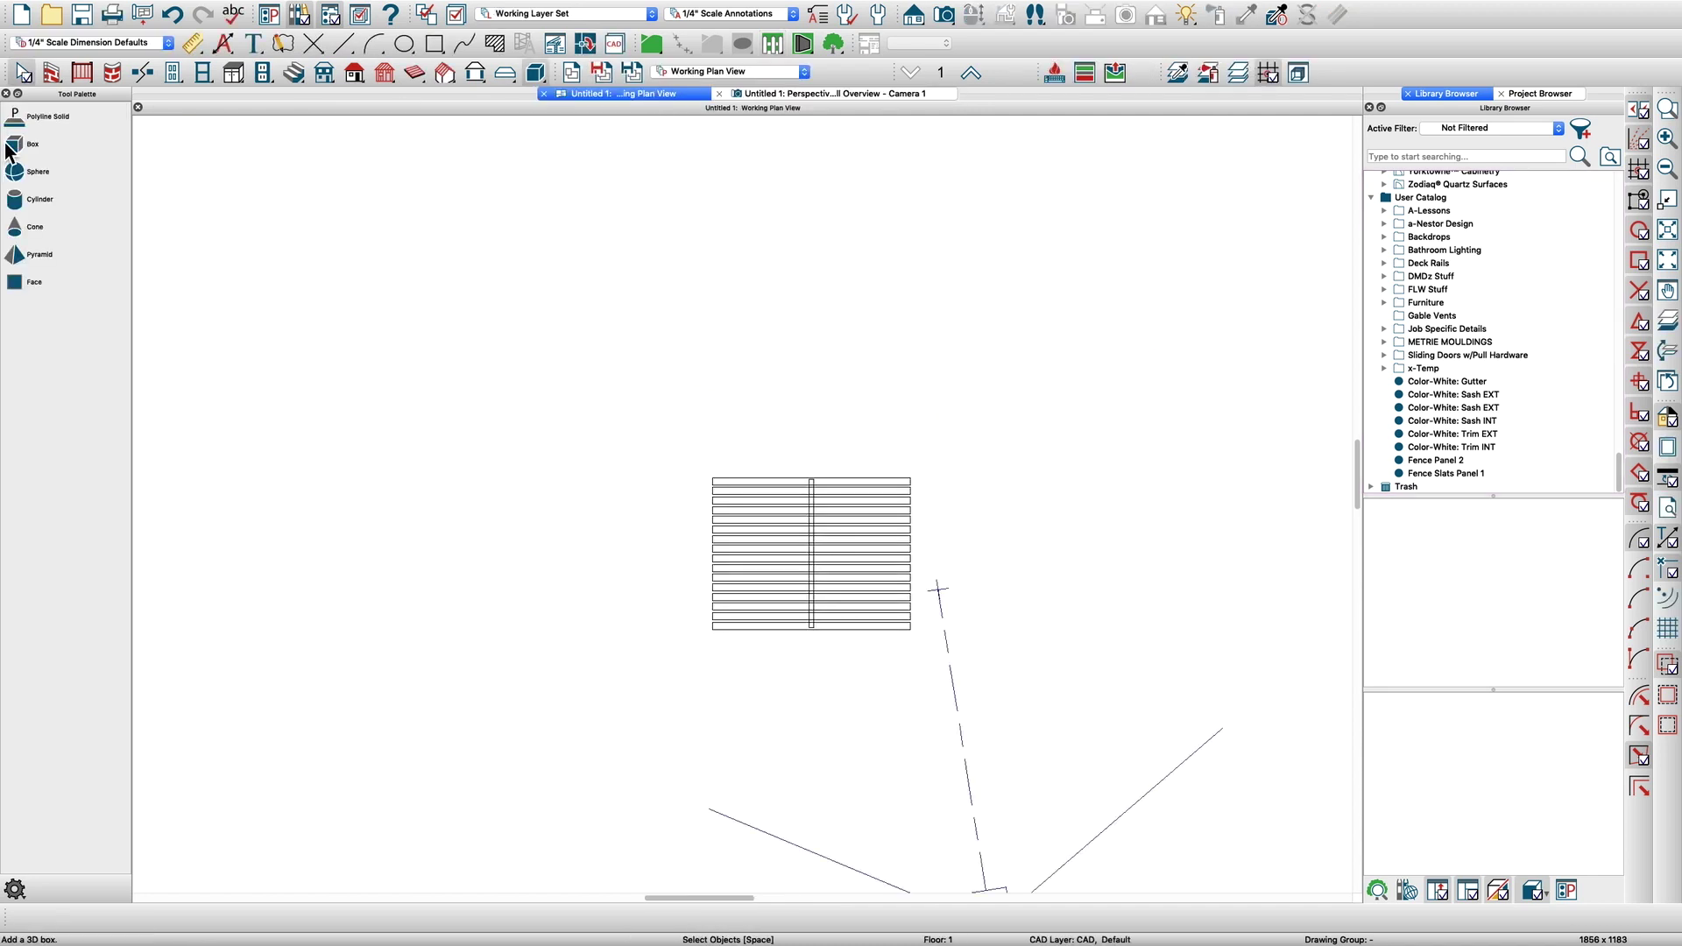
pyautogui.click(191, 8)
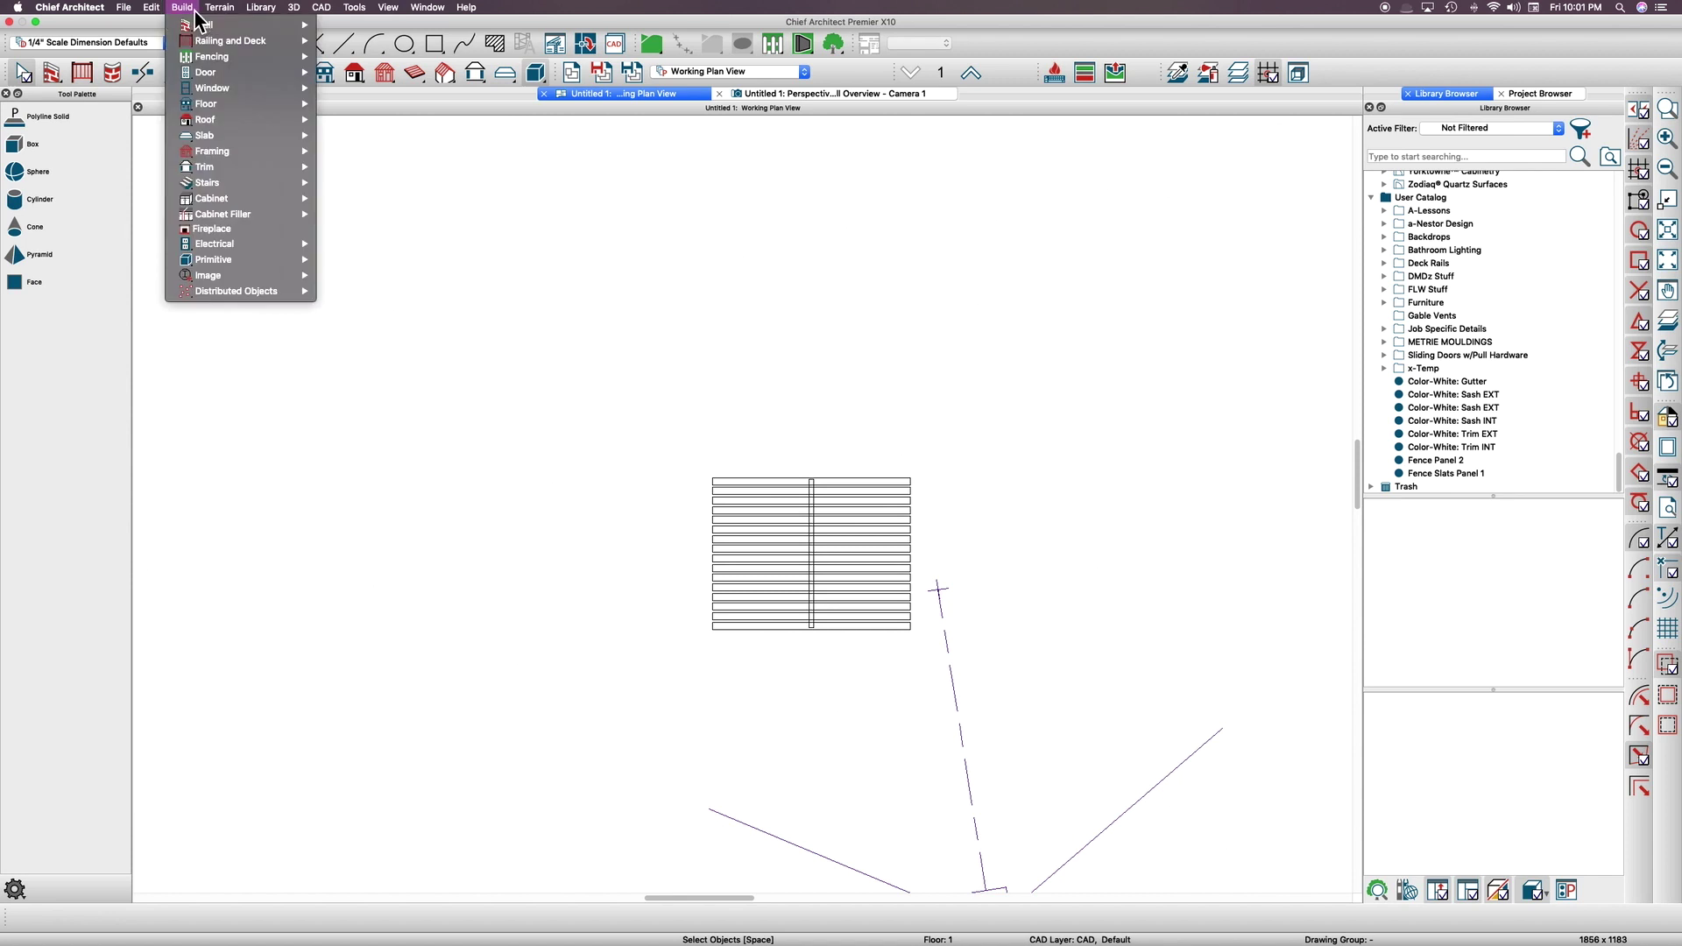
pyautogui.moveTo(206, 58)
pyautogui.click(365, 60)
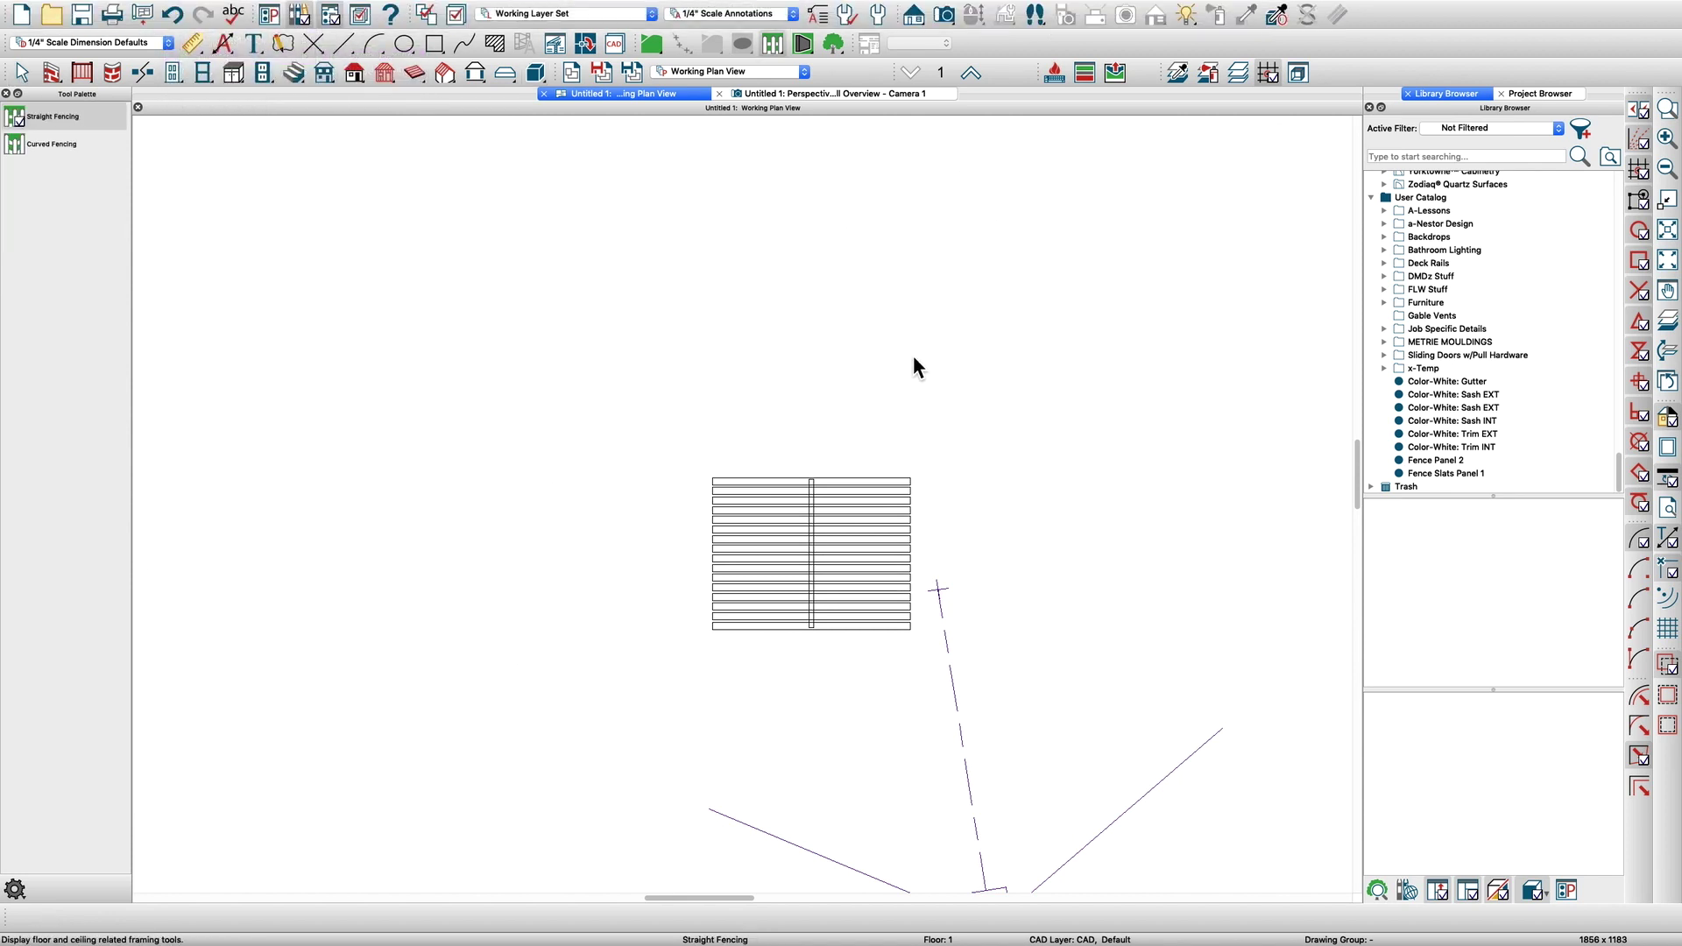
pyautogui.moveTo(926, 388)
pyautogui.mouseDown()
pyautogui.moveTo(1305, 380)
pyautogui.moveTo(1307, 394)
pyautogui.mouseUp()
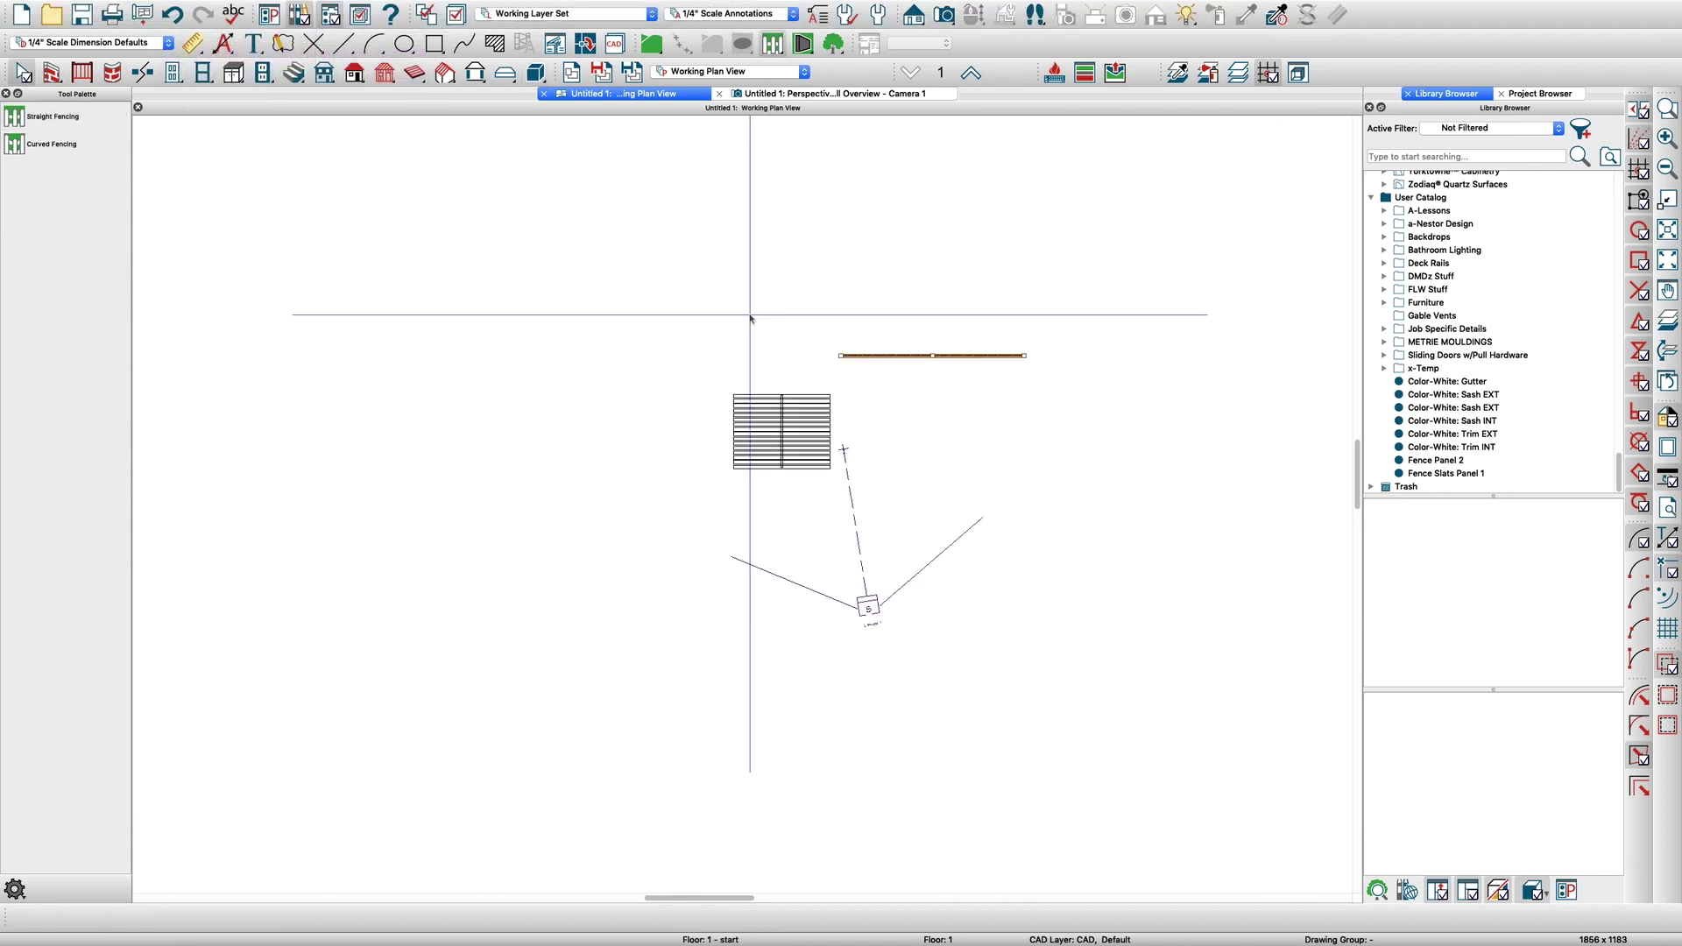
pyautogui.click(875, 96)
# Swap the fence's white pickets for Fence Panel 2 panels from the library
pyautogui.press('space')
pyautogui.press('space')
pyautogui.press('space')
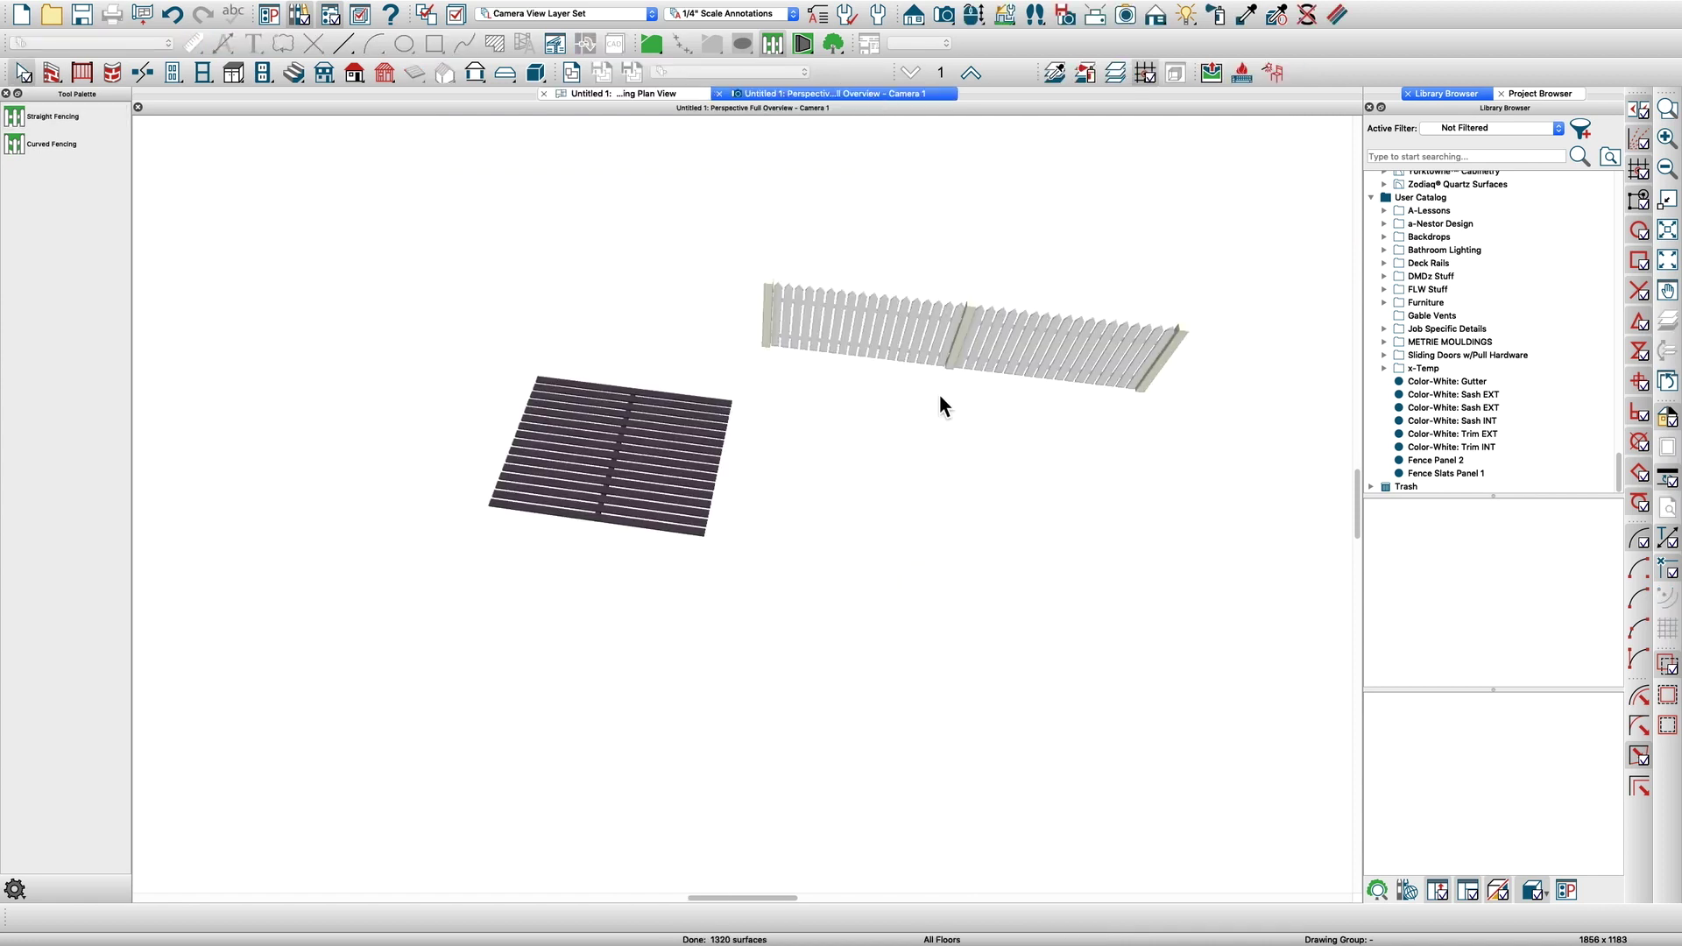
pyautogui.hotkey('alt', 'o')
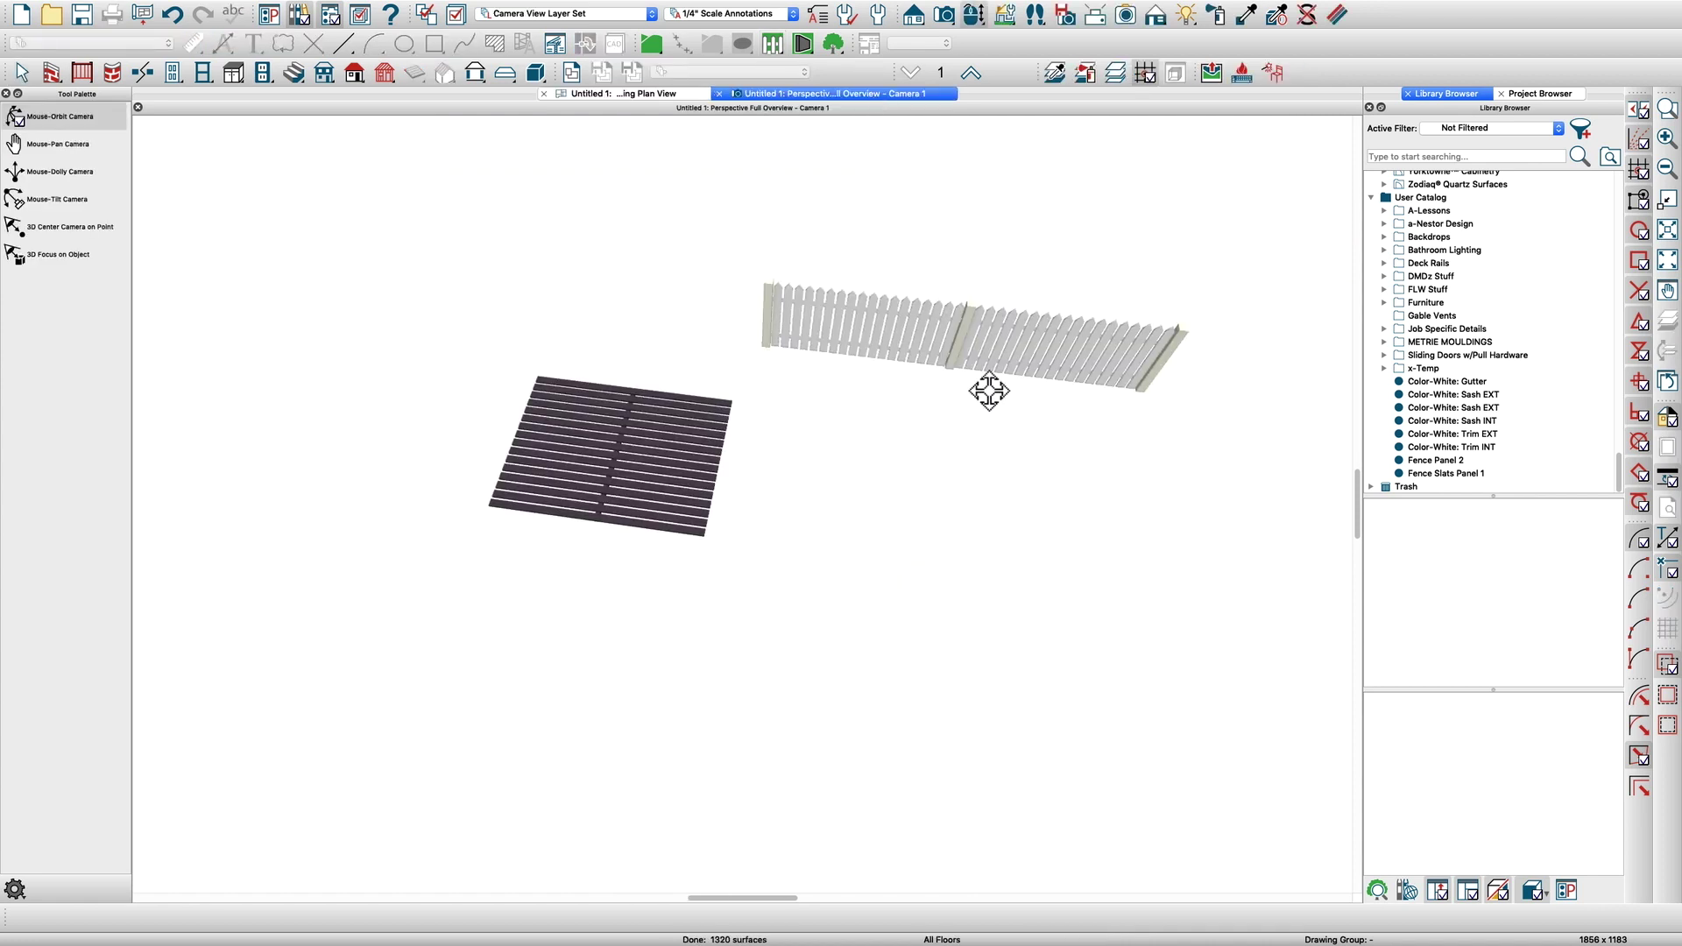
pyautogui.moveTo(980, 380); pyautogui.dragTo(980, 263)
pyautogui.press('space')
pyautogui.scroll(1, 1417, 458)
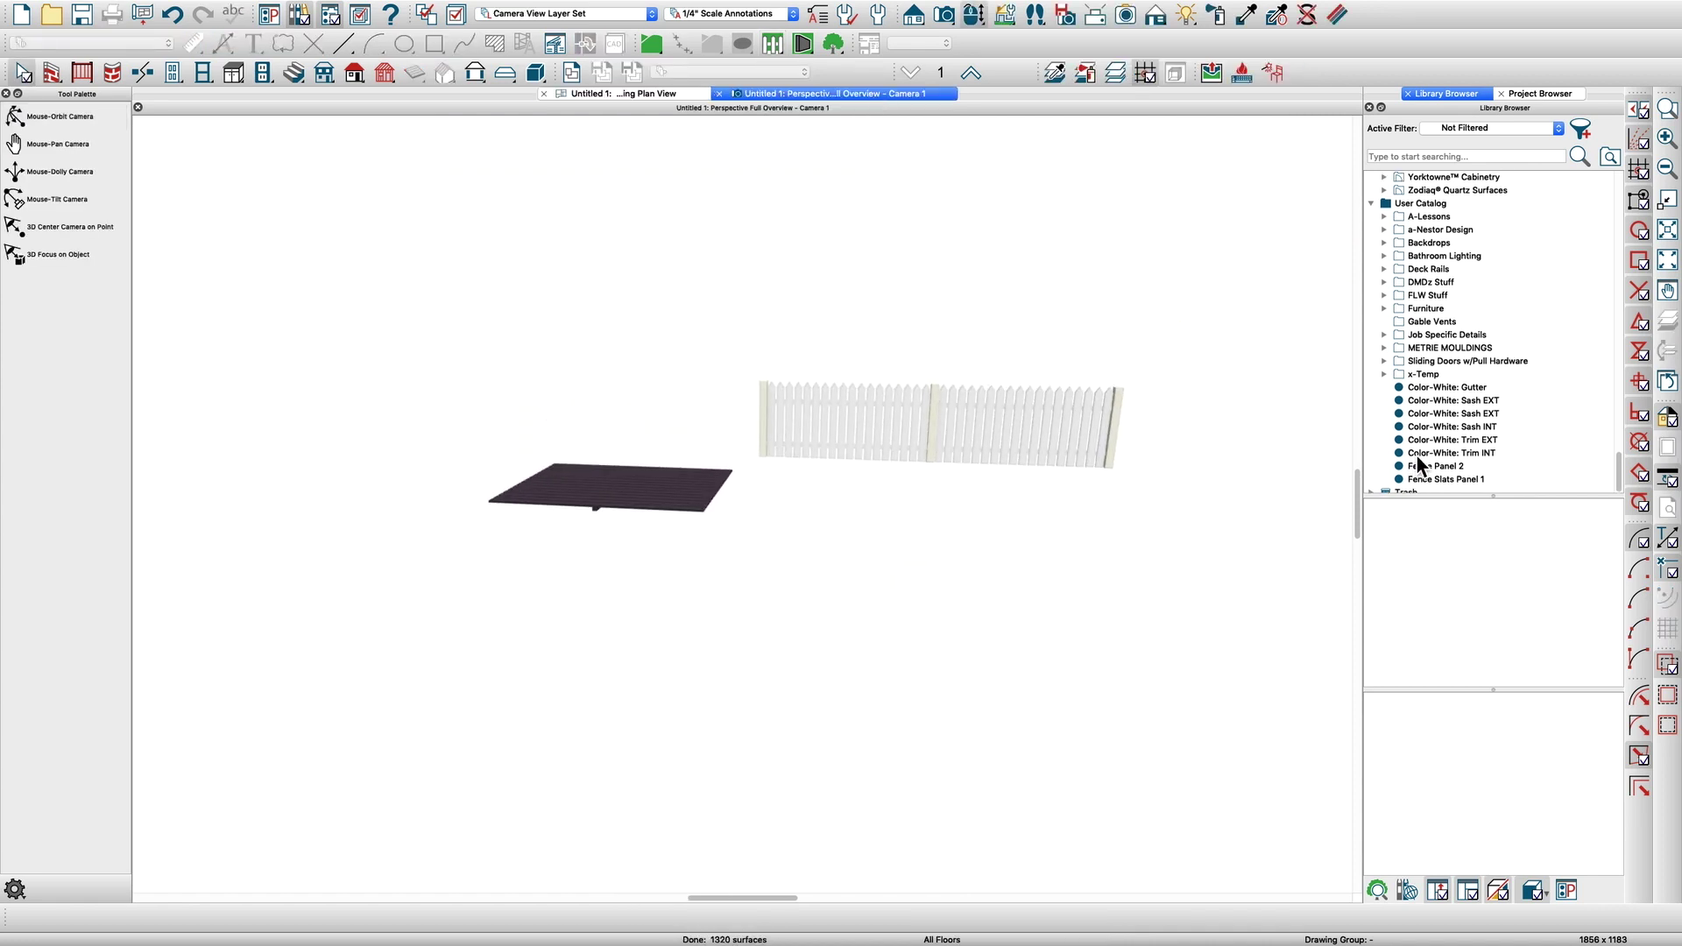
pyautogui.scroll(-1, 1434, 426)
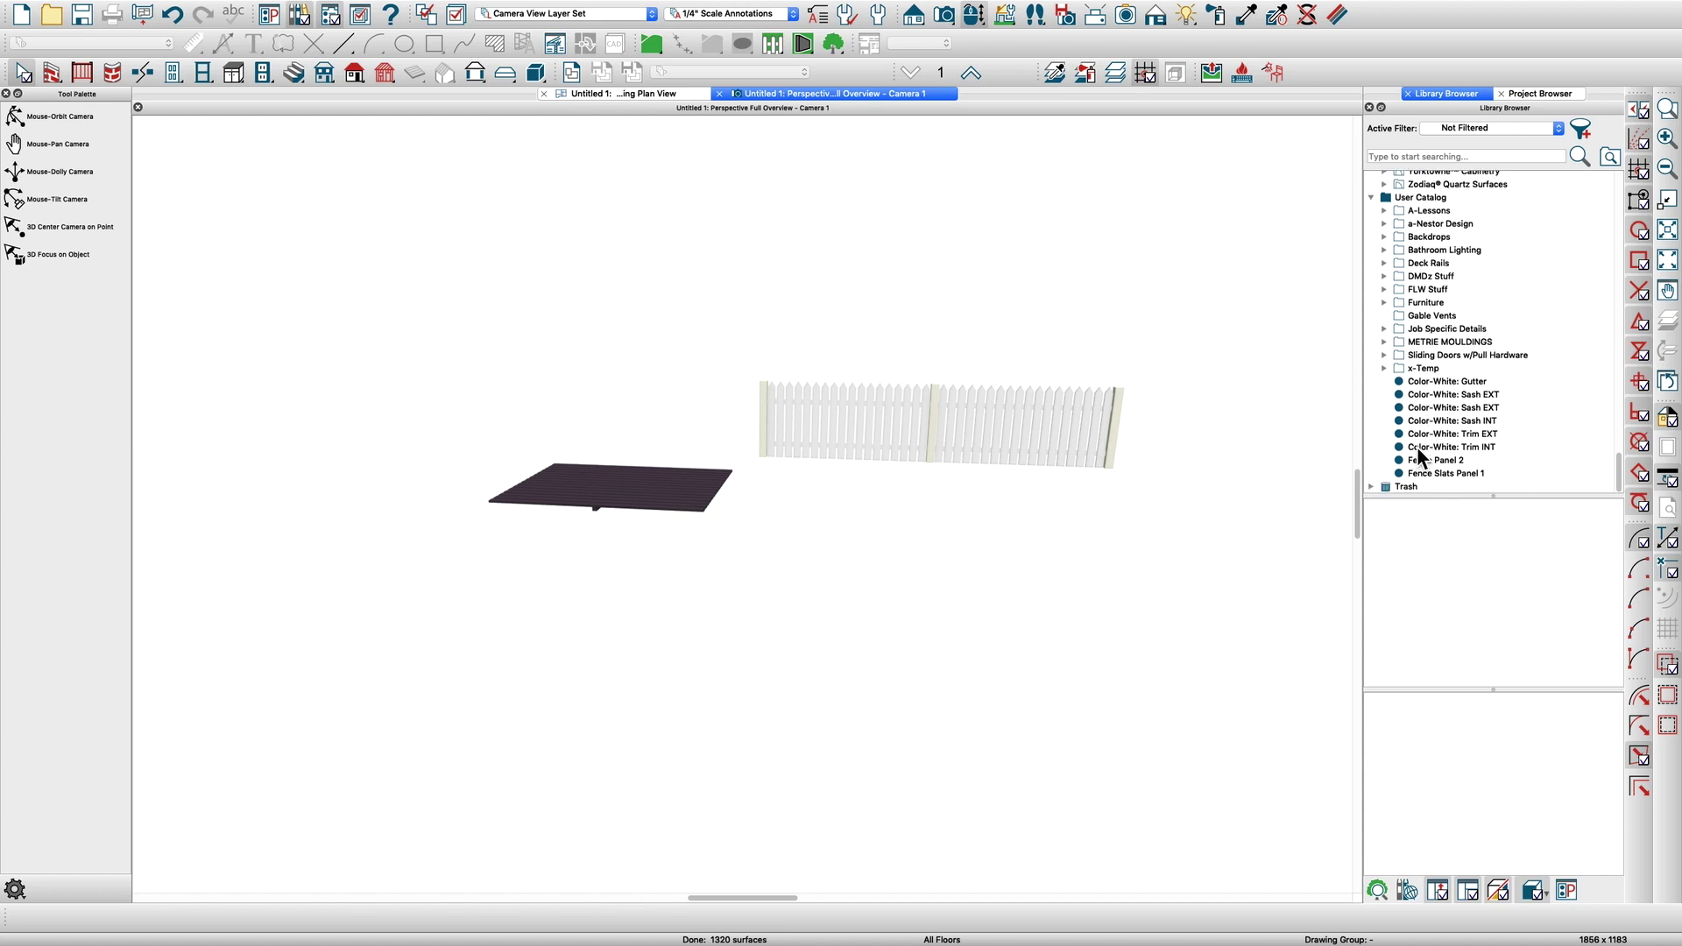
pyautogui.click(1441, 473)
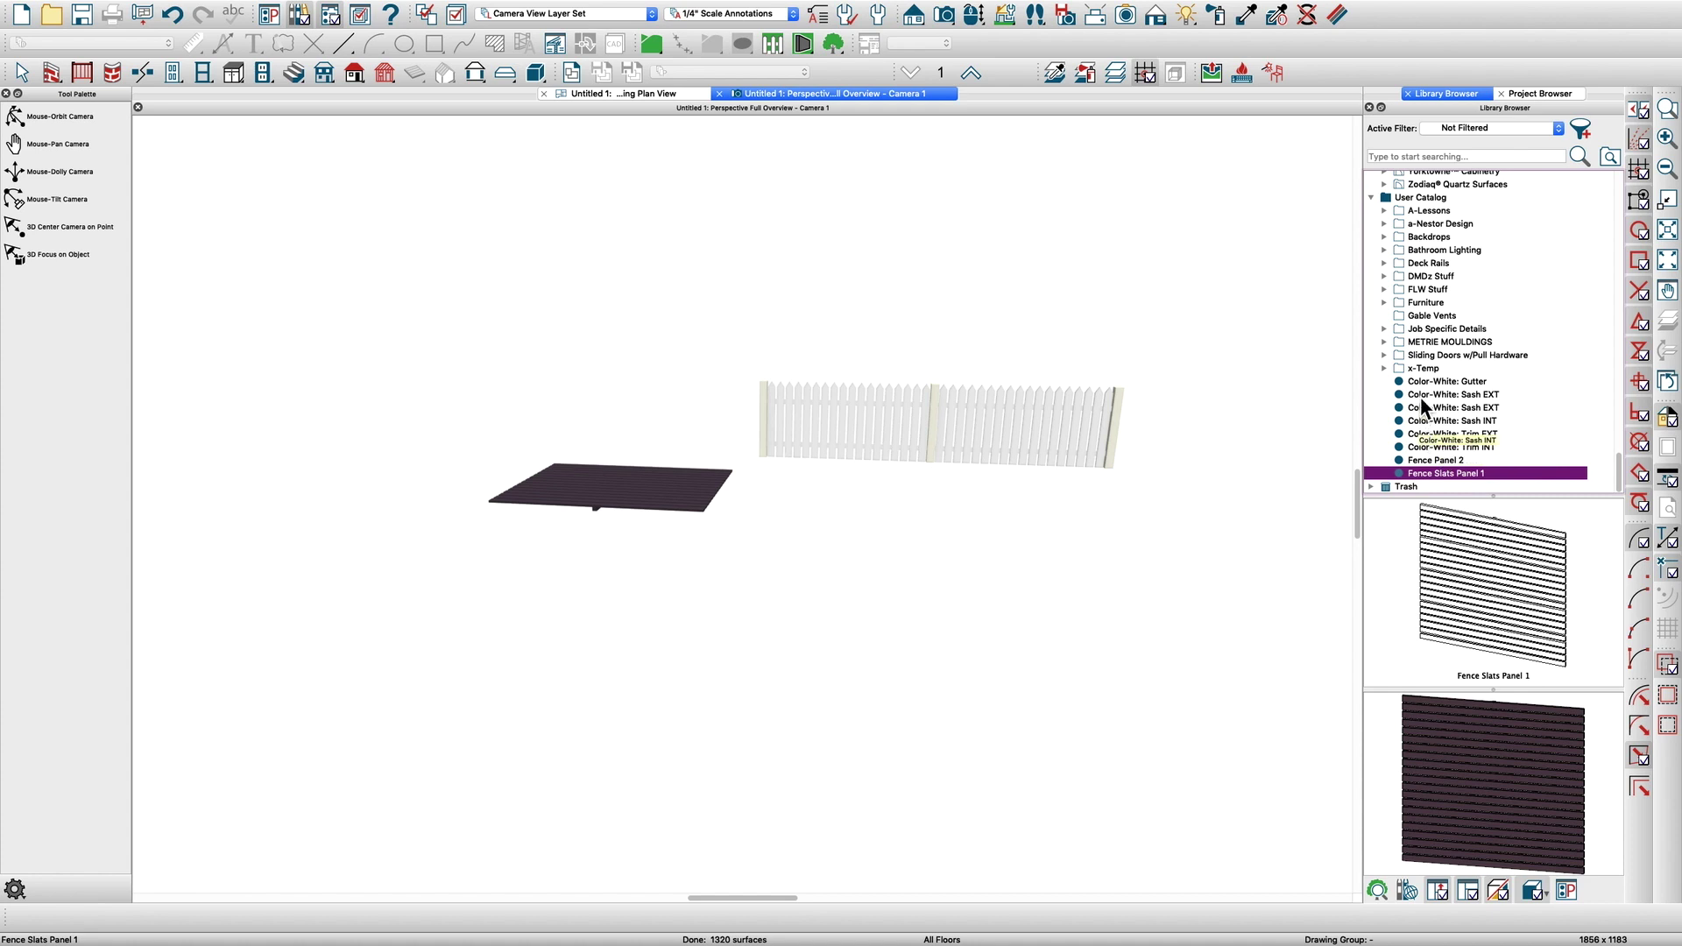
pyautogui.click(1443, 461)
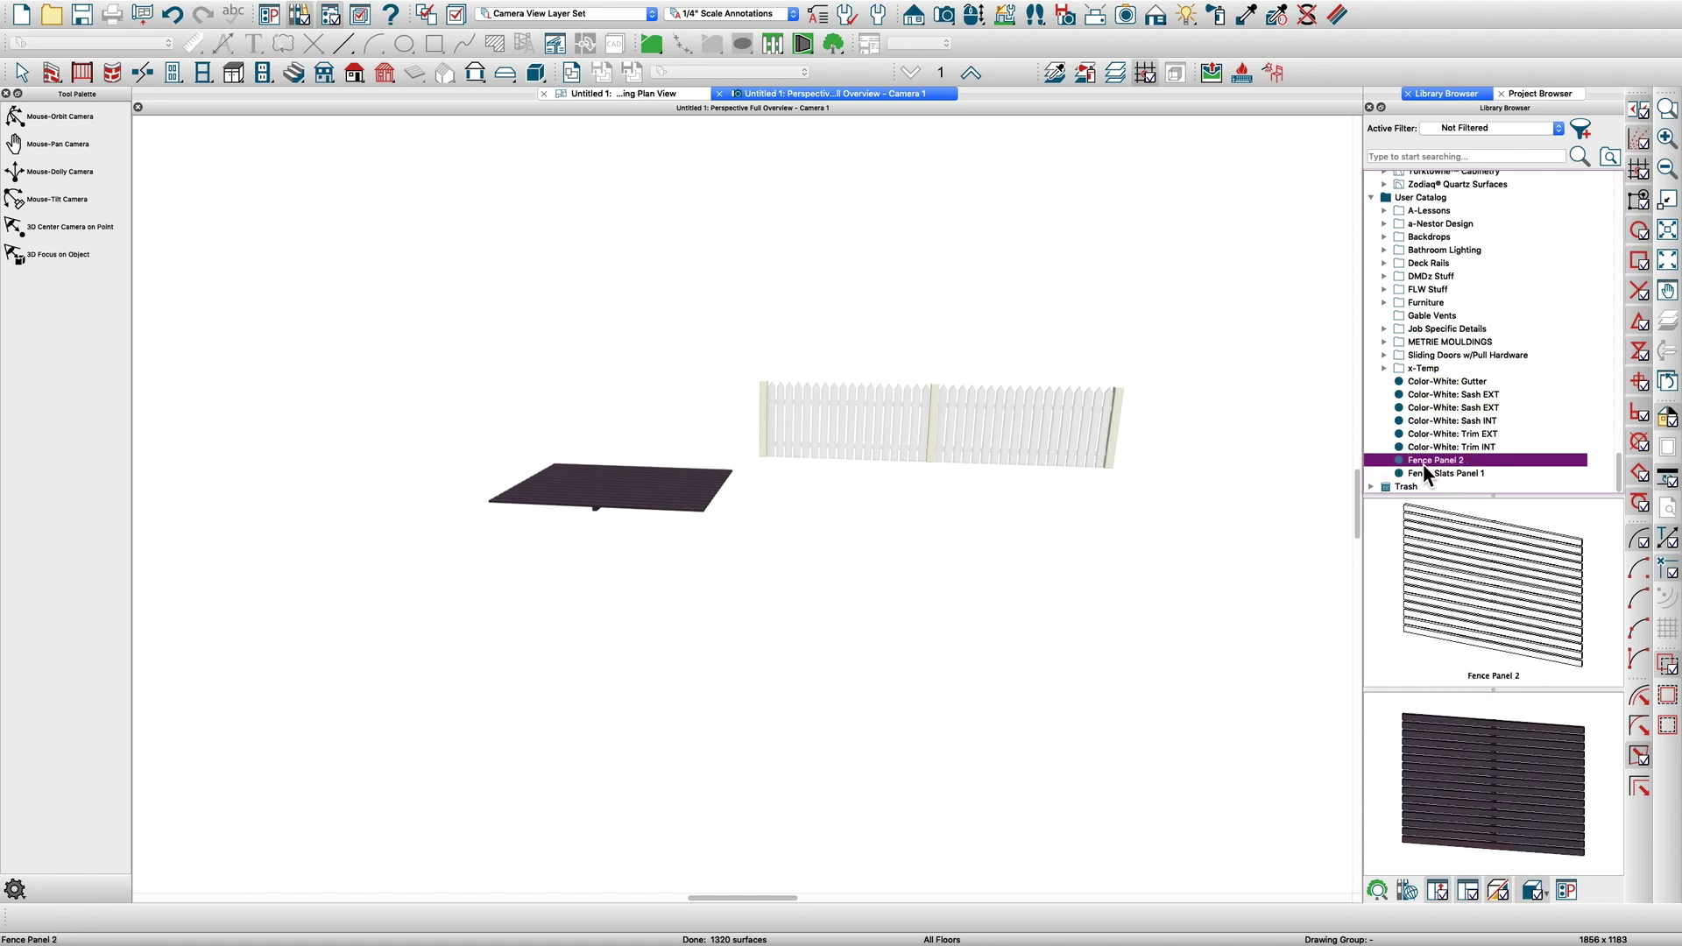
pyautogui.click(846, 424)
pyautogui.press('Escape')
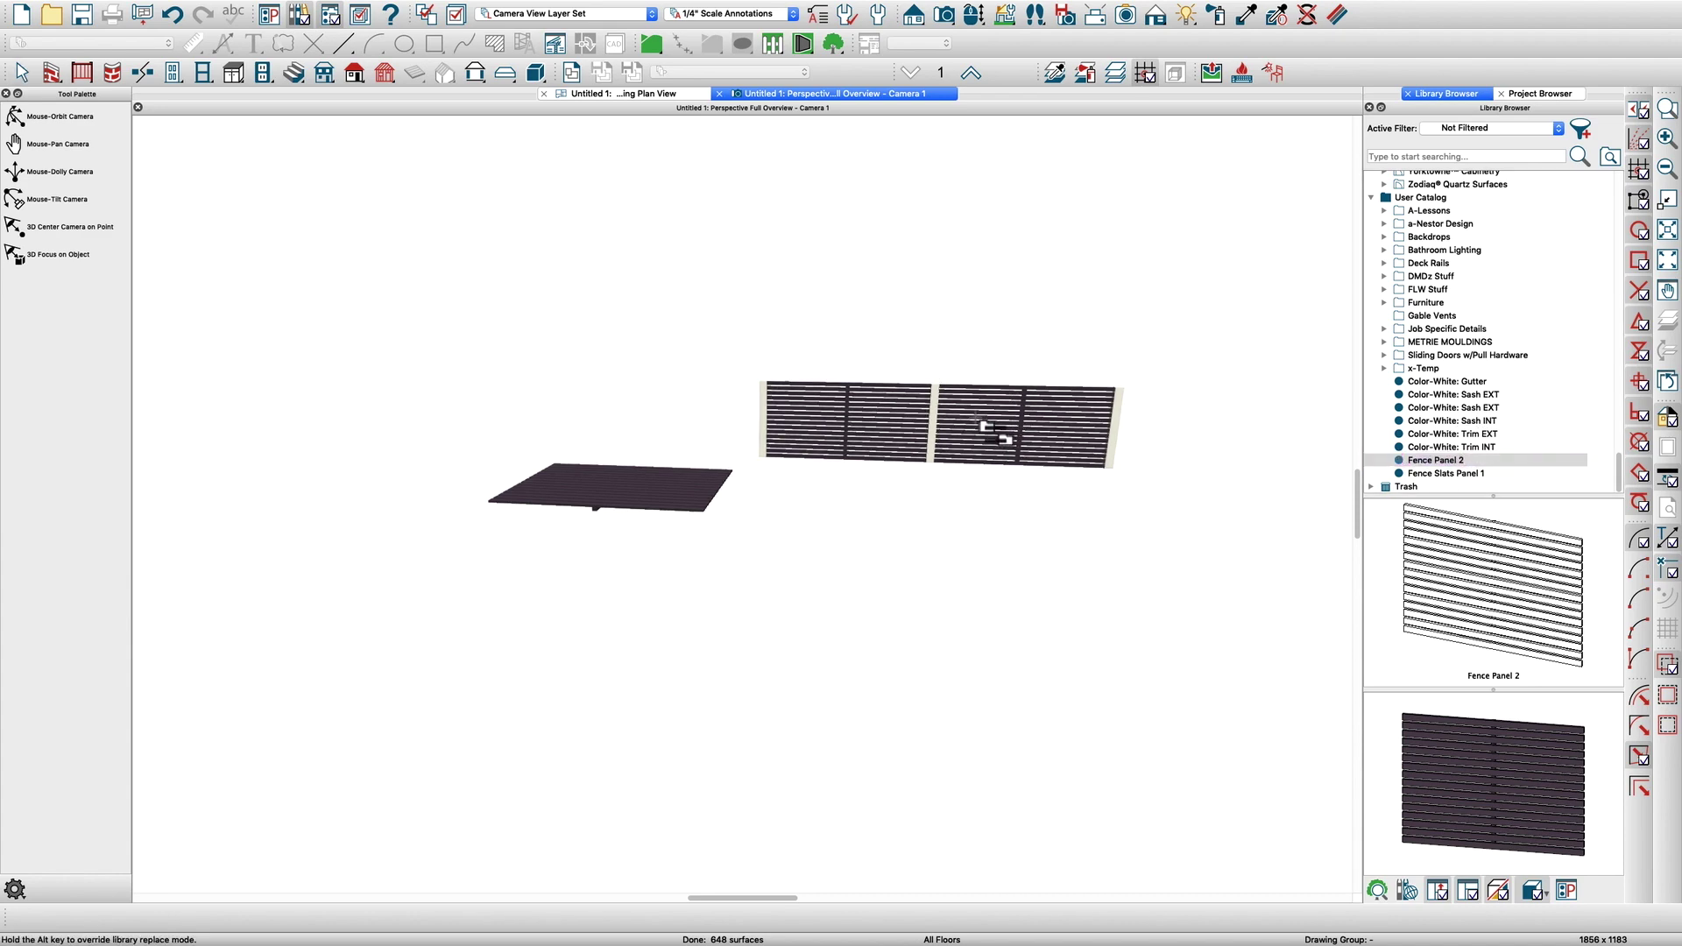
pyautogui.click(856, 438)
# Set the fence's railing height to 72" in the Fencing Specification
pyautogui.doubleClick(897, 401)
pyautogui.doubleClick(908, 313)
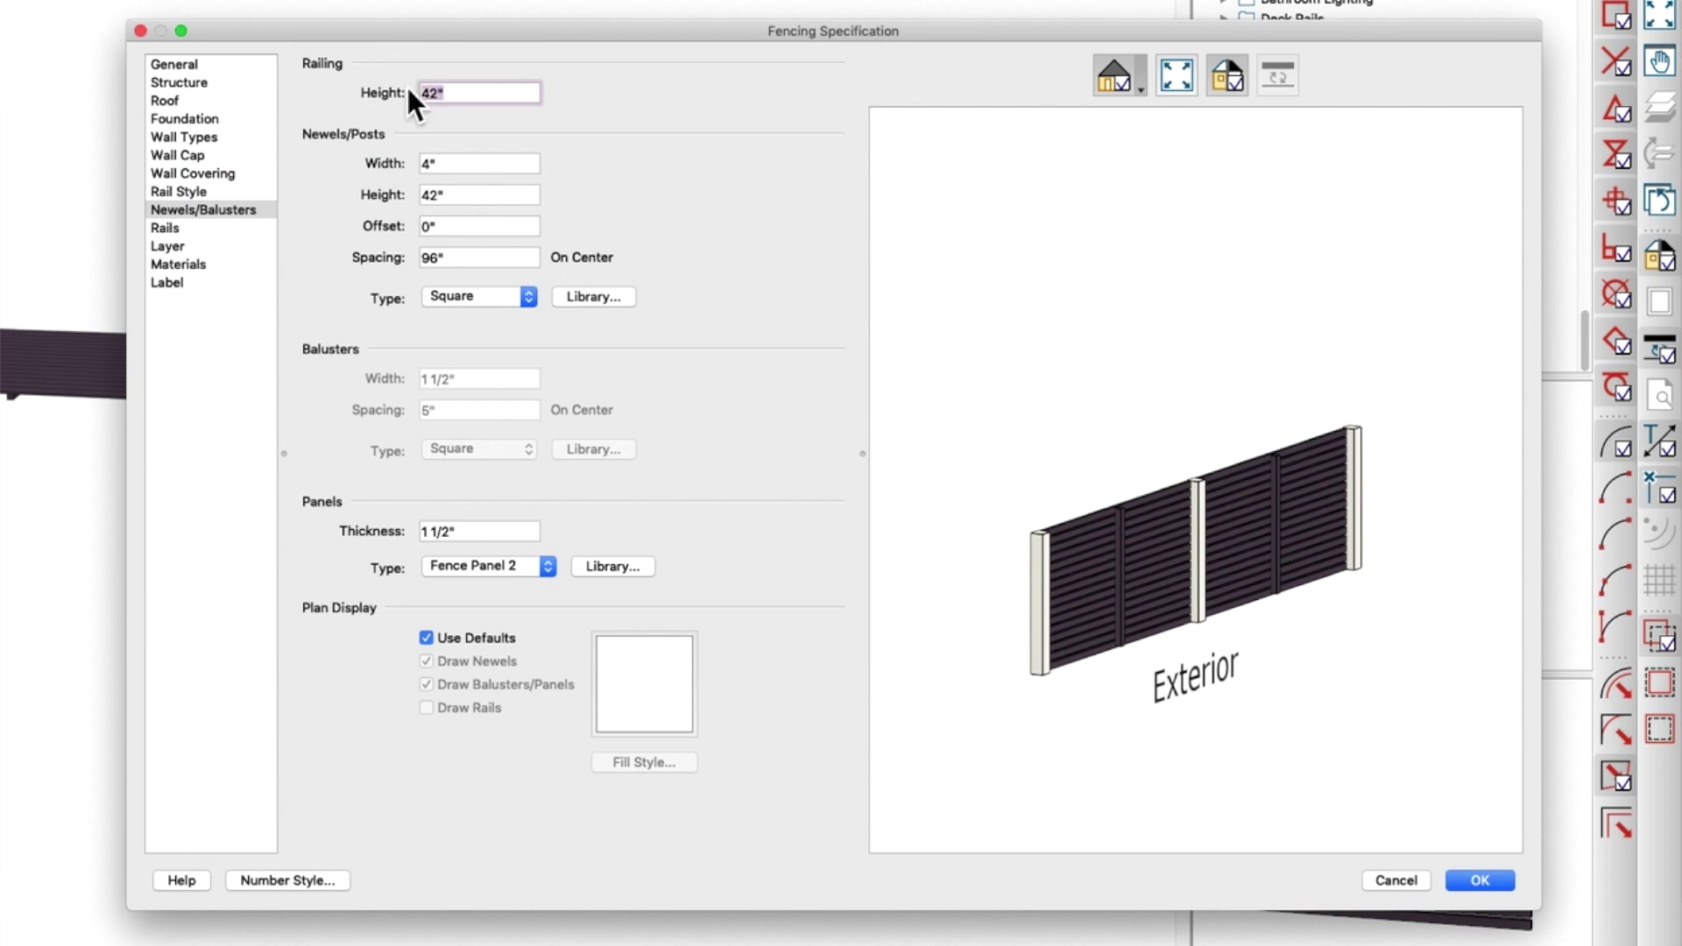
pyautogui.write('72')
pyautogui.press('Tab')
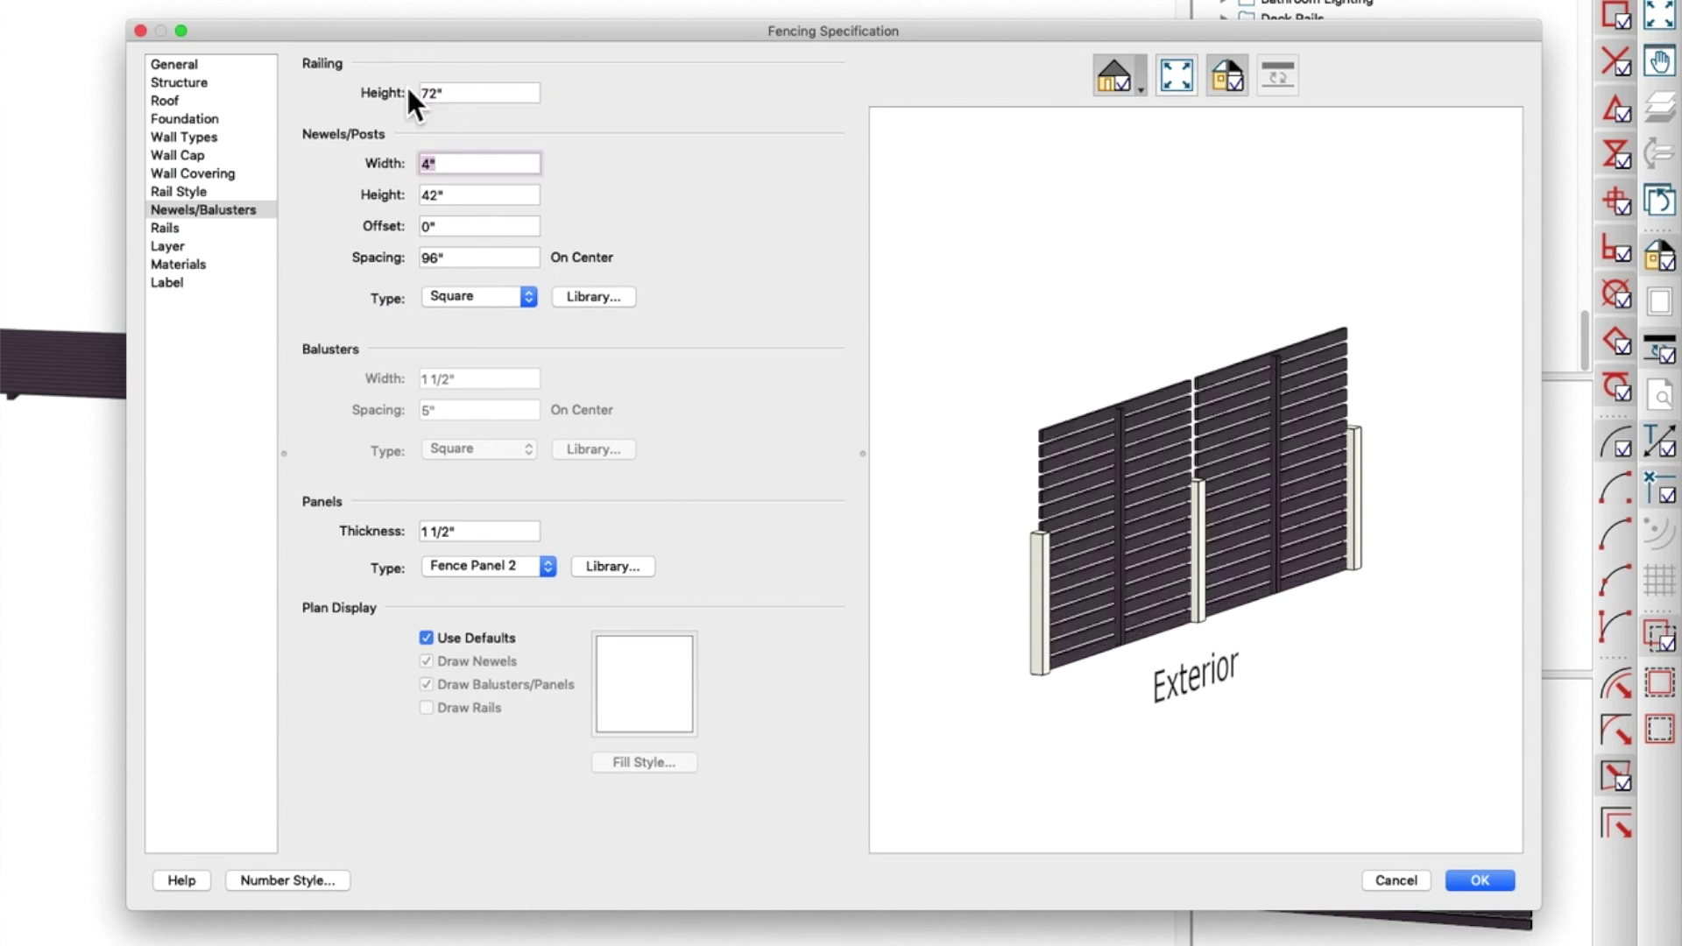
pyautogui.press('Tab')
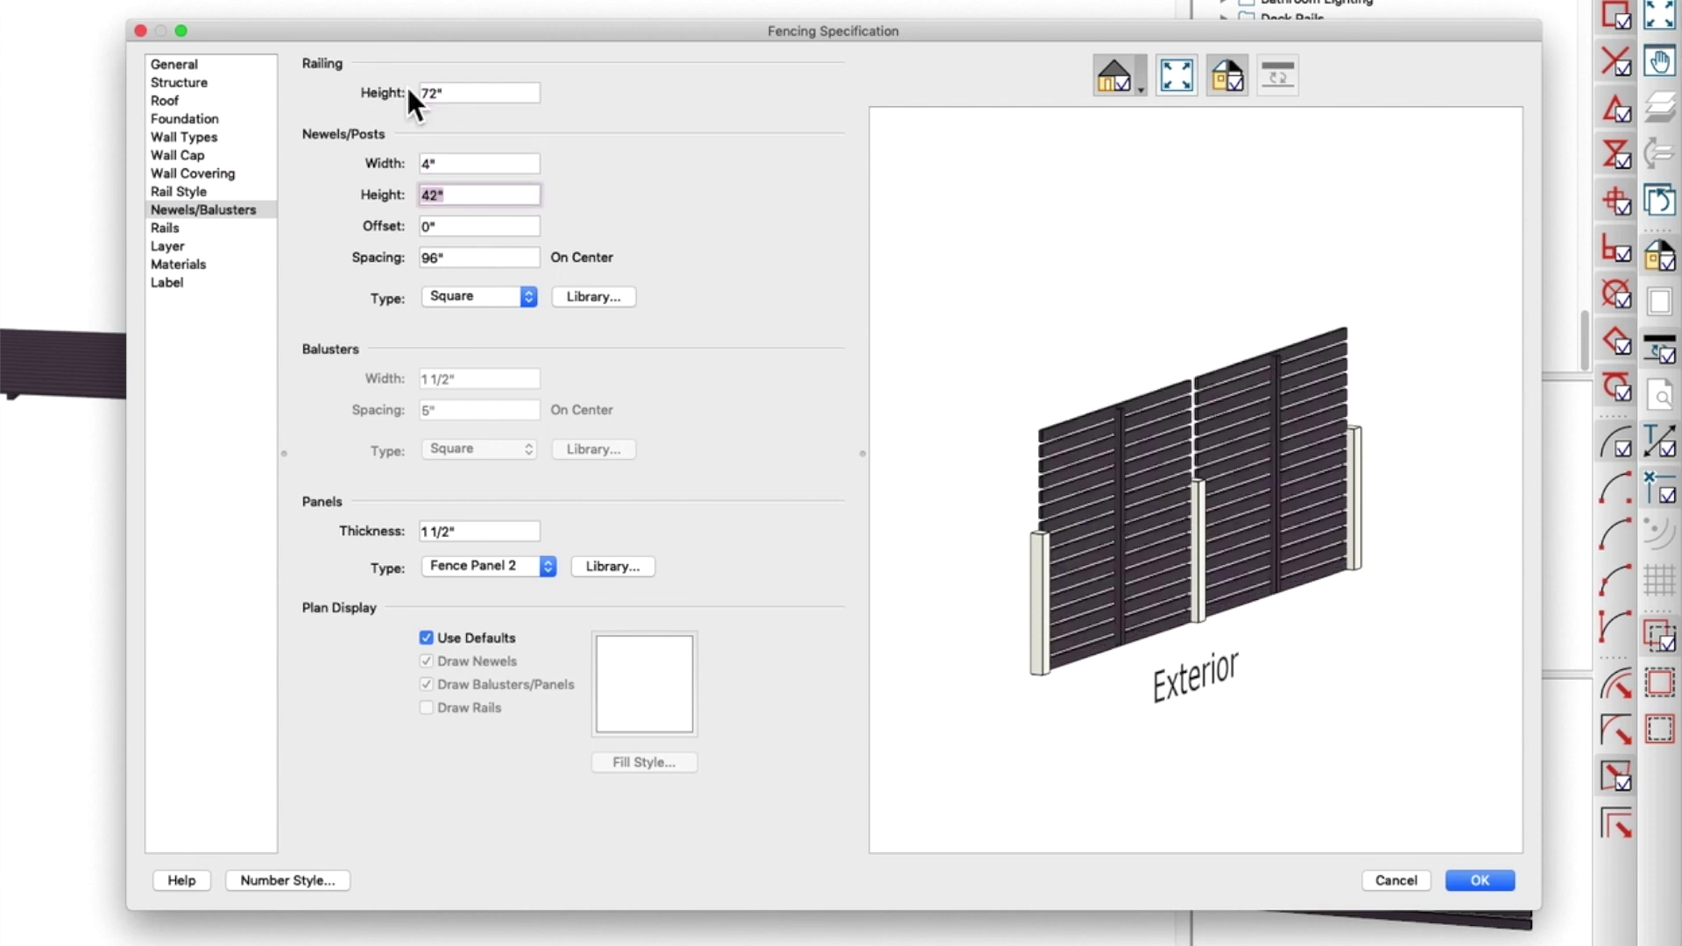
pyautogui.hotkey('shift', 'Tab')
pyautogui.press('Tab')
# Set the post height to 75" and apply the fence changes
pyautogui.write('76"')
pyautogui.press('Tab')
pyautogui.hotkey('shift', 'Tab')
pyautogui.write('75')
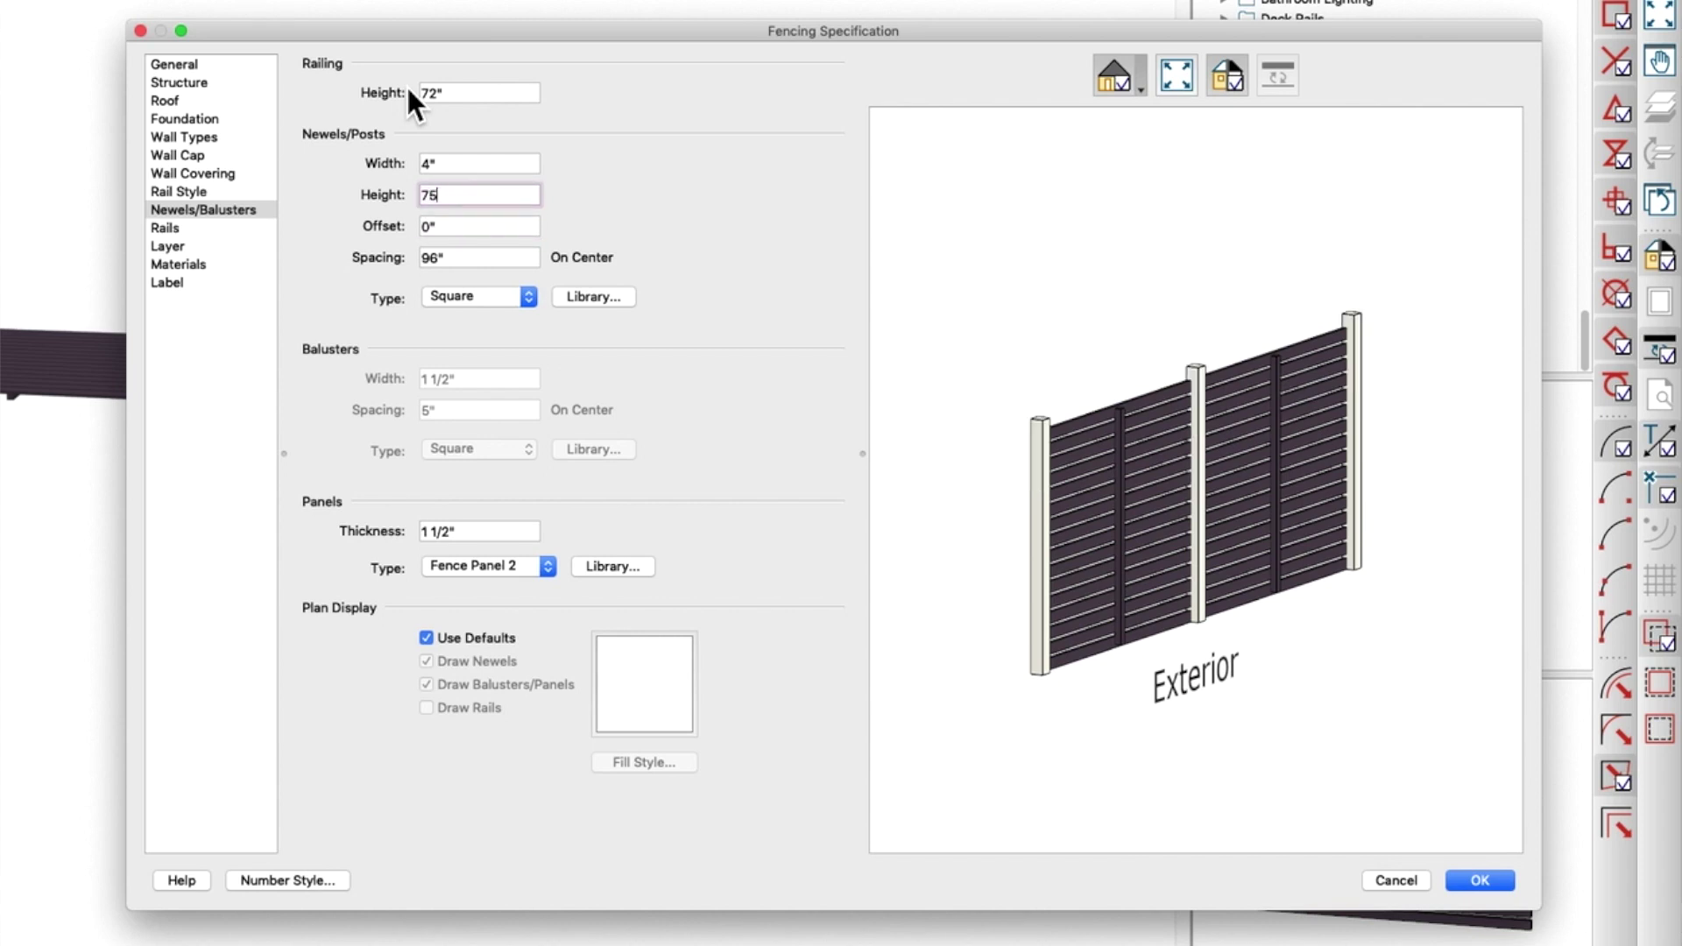
pyautogui.press('Tab')
pyautogui.press('Tab')
pyautogui.press('Tab')
pyautogui.press('Tab')
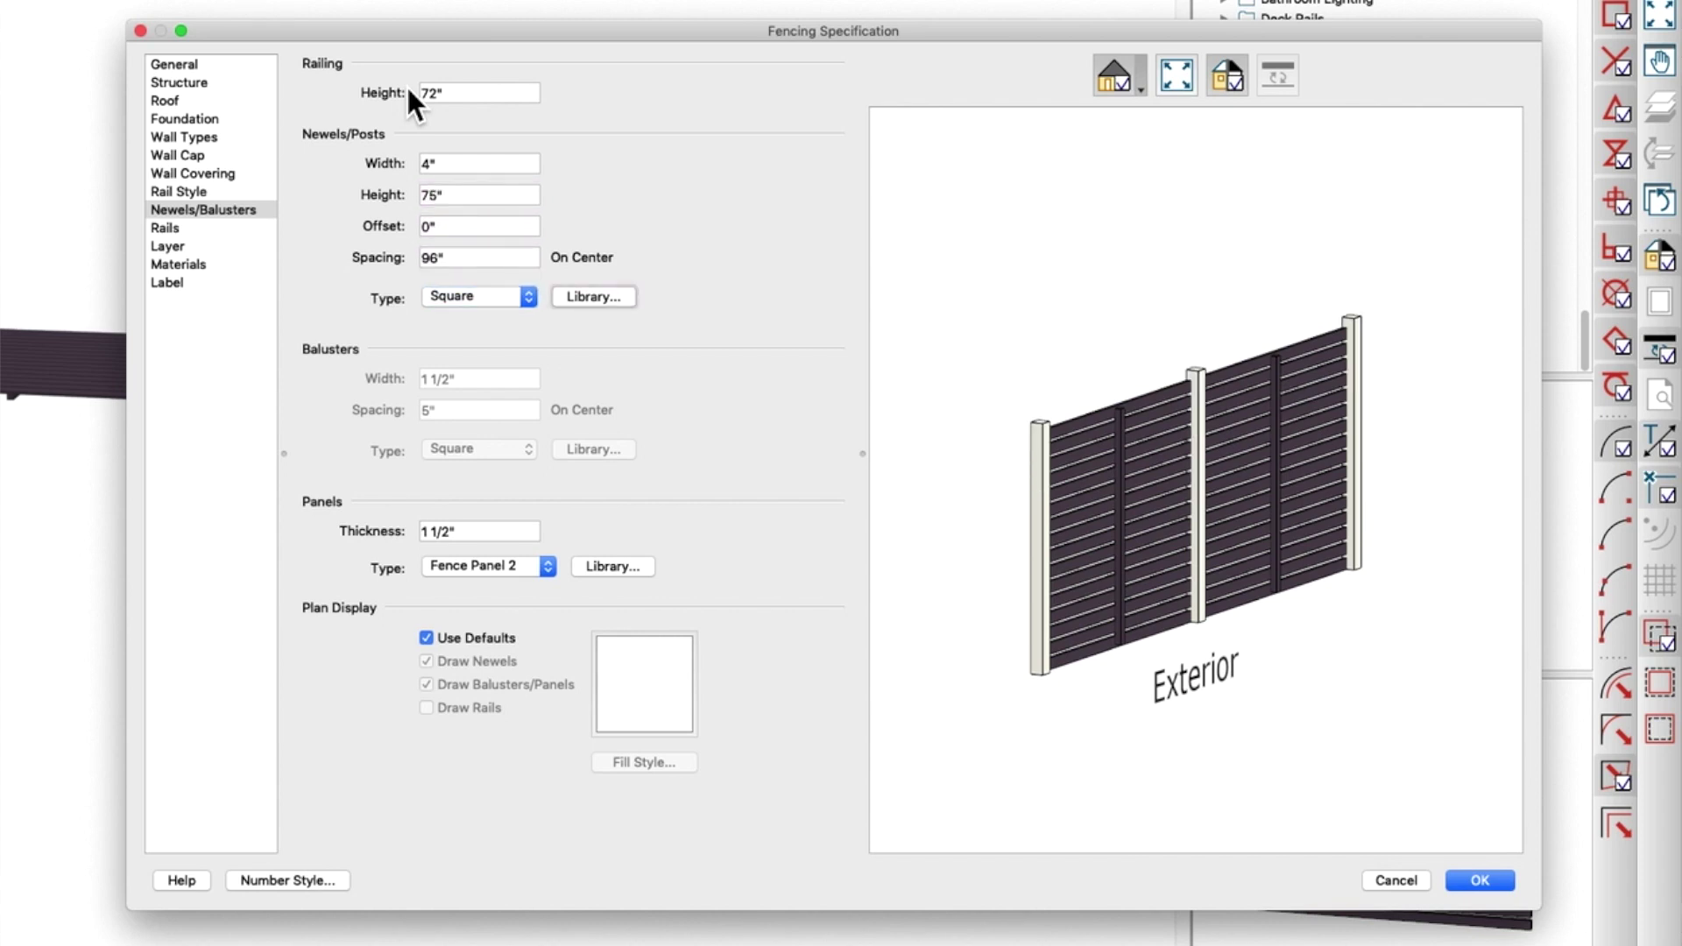
pyautogui.hotkey('shift', 'Tab')
pyautogui.hotkey('shift', 'Tab')
pyautogui.press('Tab')
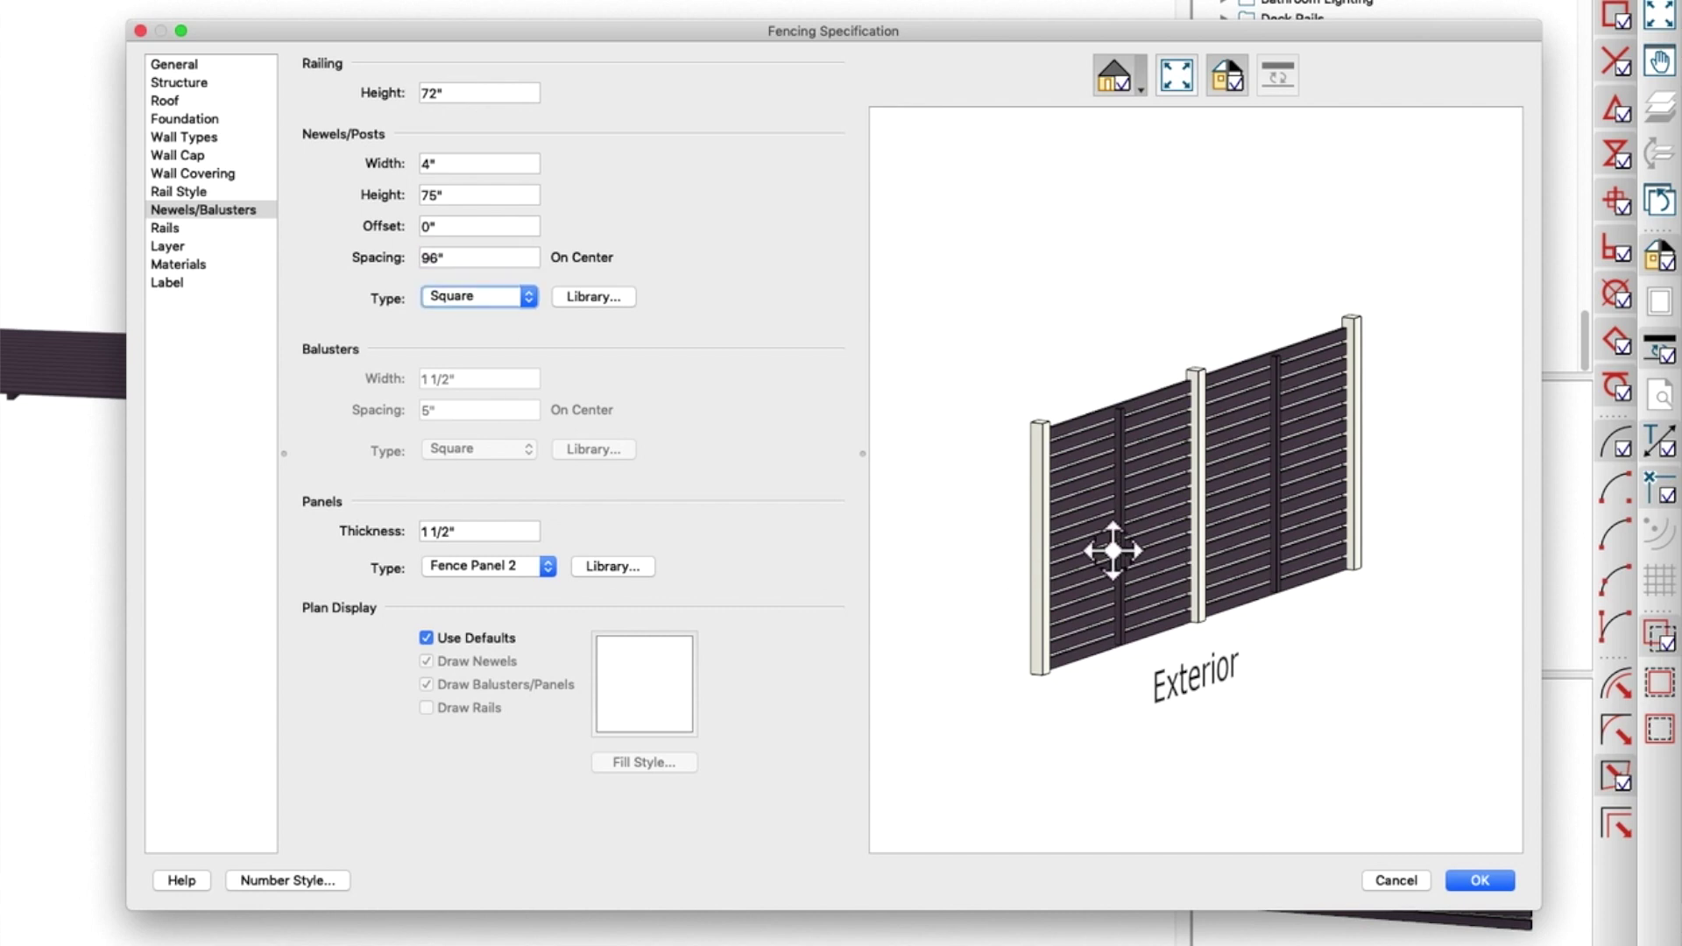
pyautogui.moveTo(1368, 549); pyautogui.dragTo(875, 555)
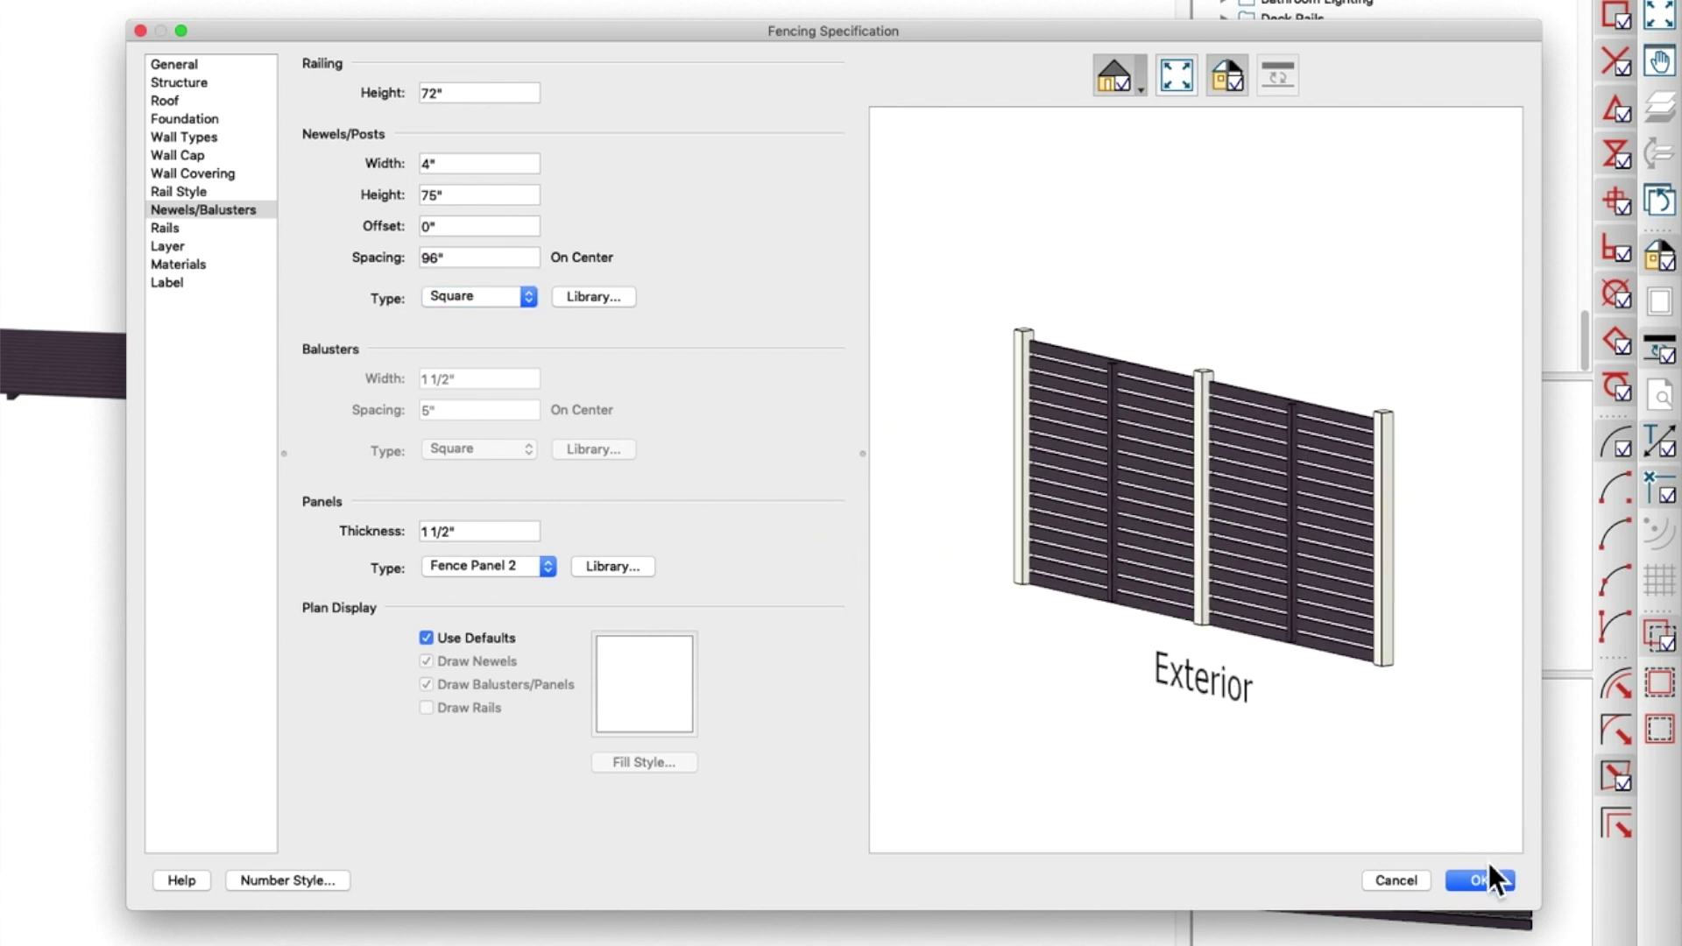
pyautogui.click(1481, 879)
pyautogui.scroll(-5, 526, 463)
pyautogui.click(691, 322)
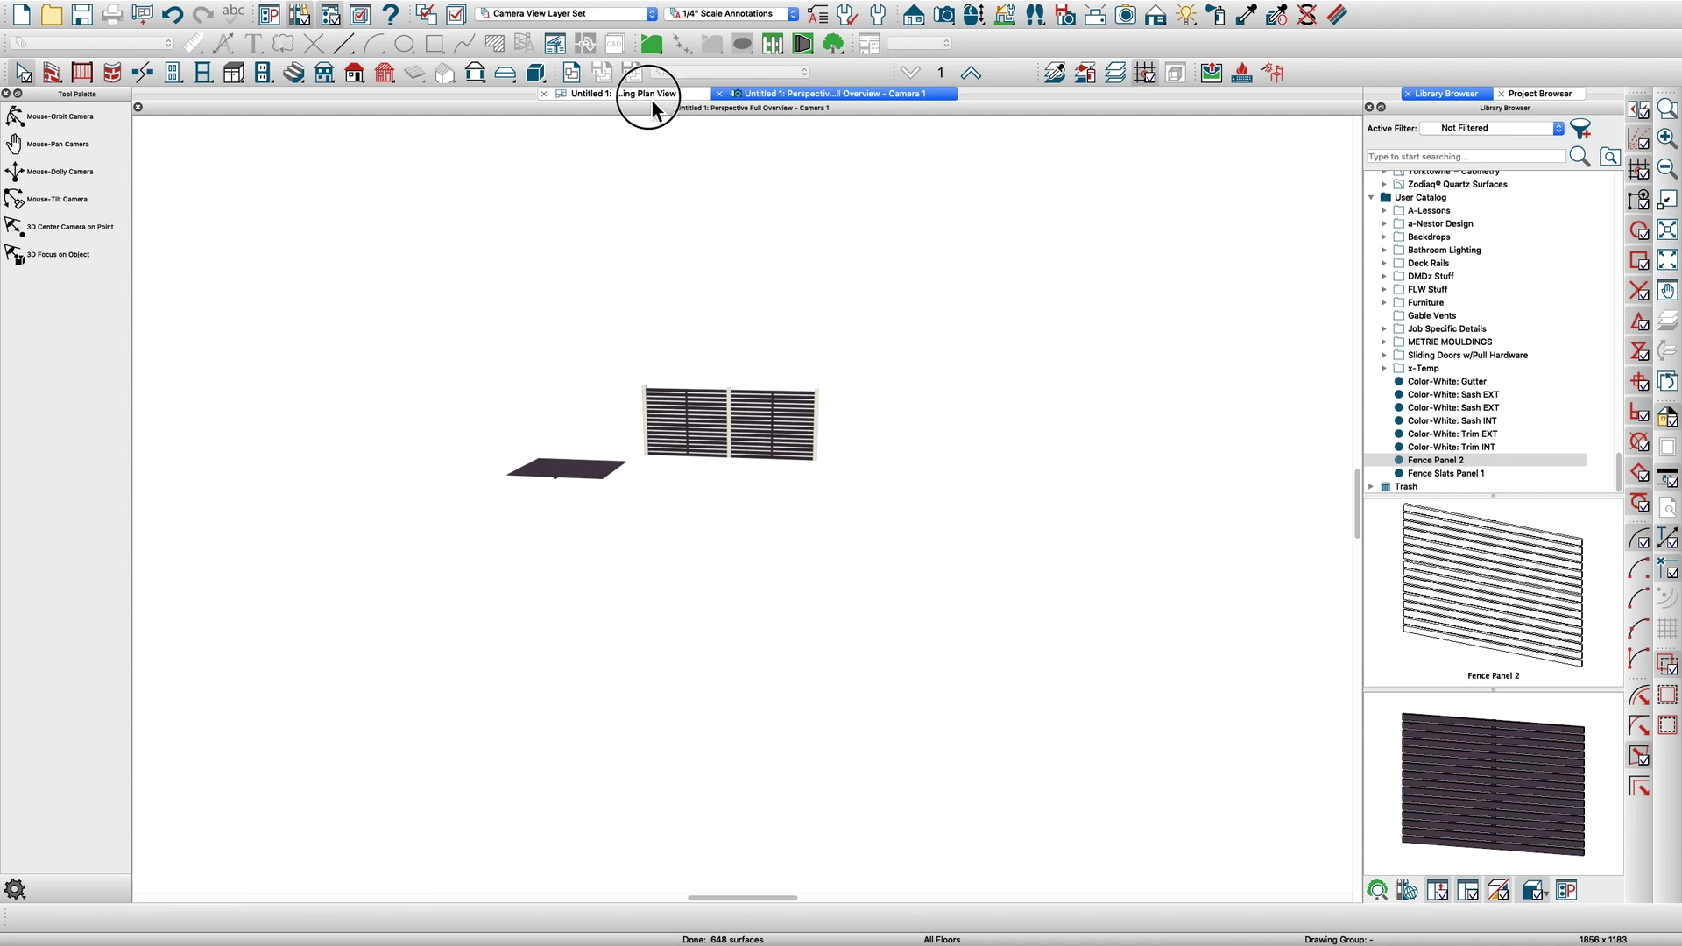
# Stretch the fence's right end far to the right in plan view
pyautogui.click(650, 94)
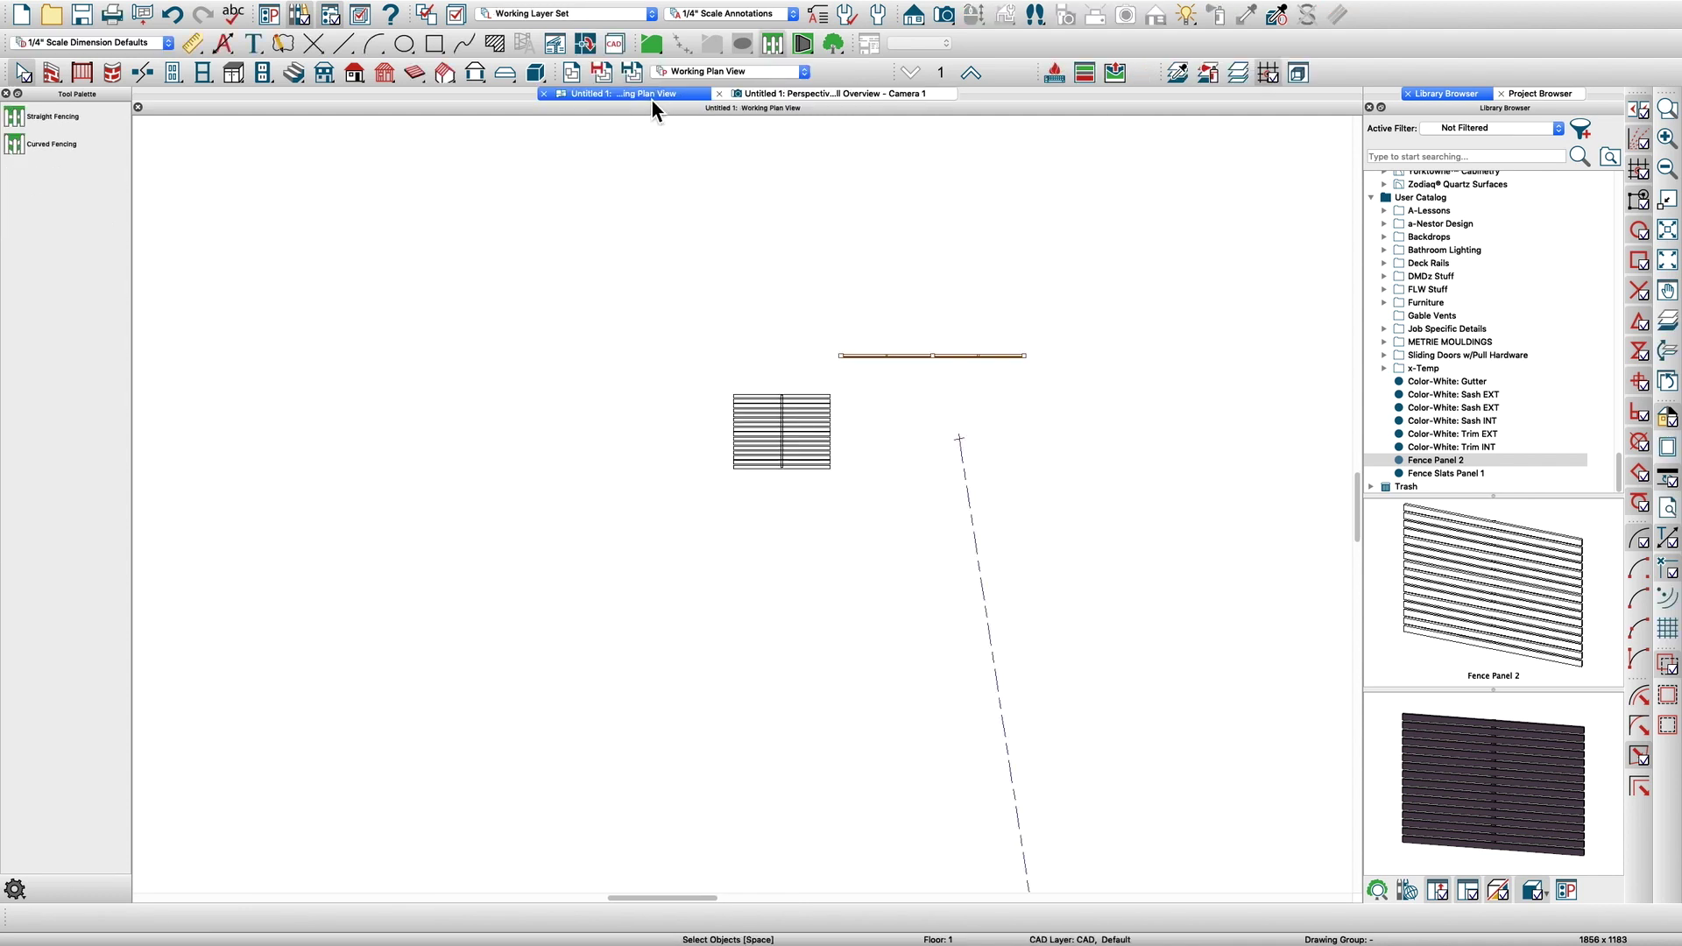
pyautogui.click(897, 356)
pyautogui.moveTo(1025, 356); pyautogui.dragTo(1305, 356)
pyautogui.click(1098, 314)
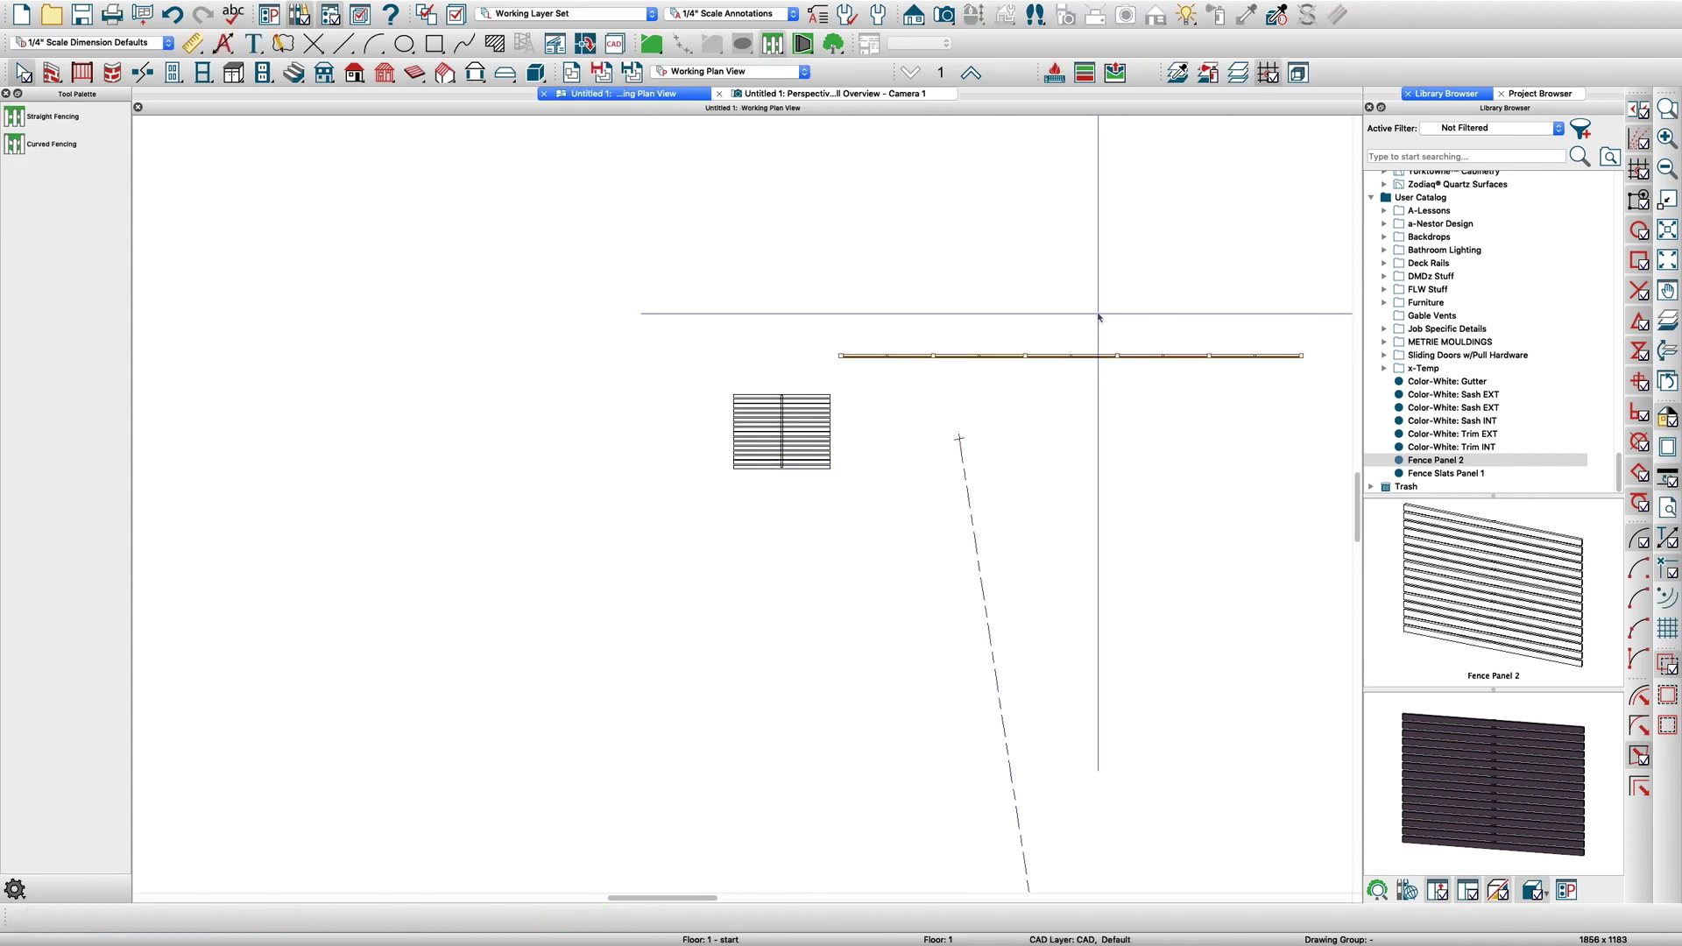
# Orbit and zoom the 3D view to look along the lengthened fence
pyautogui.click(830, 97)
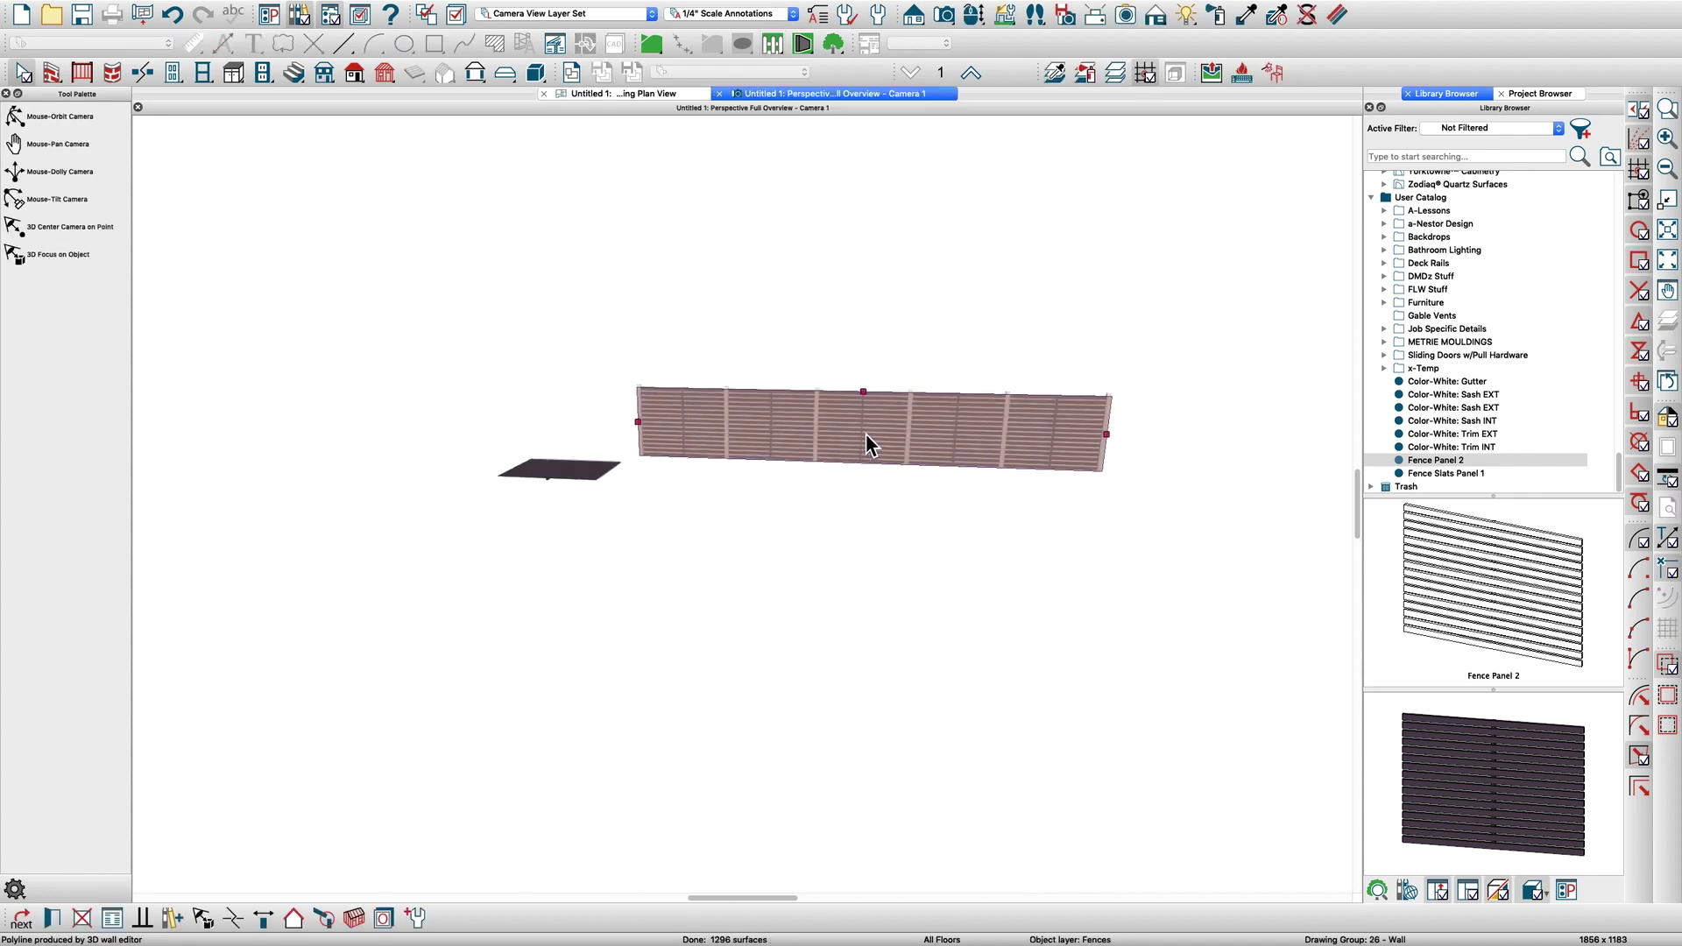
pyautogui.moveTo(849, 433); pyautogui.dragTo(839, 440, button='middle')
pyautogui.scroll(5, 905, 425)
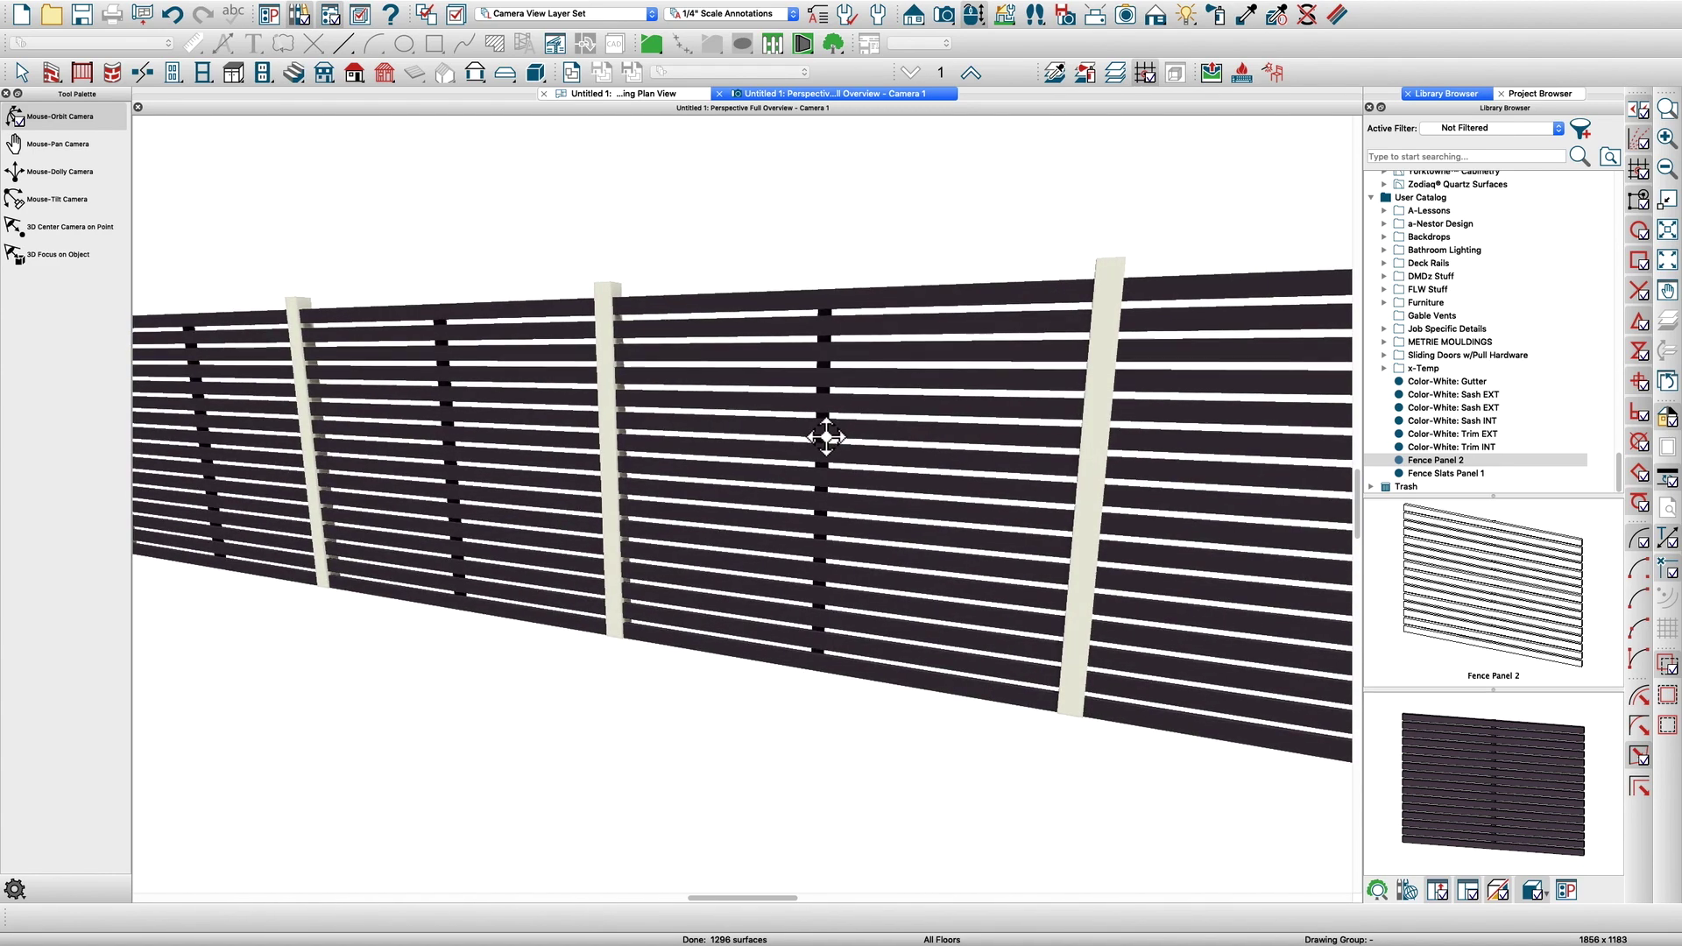
pyautogui.moveTo(836, 442); pyautogui.dragTo(721, 639)
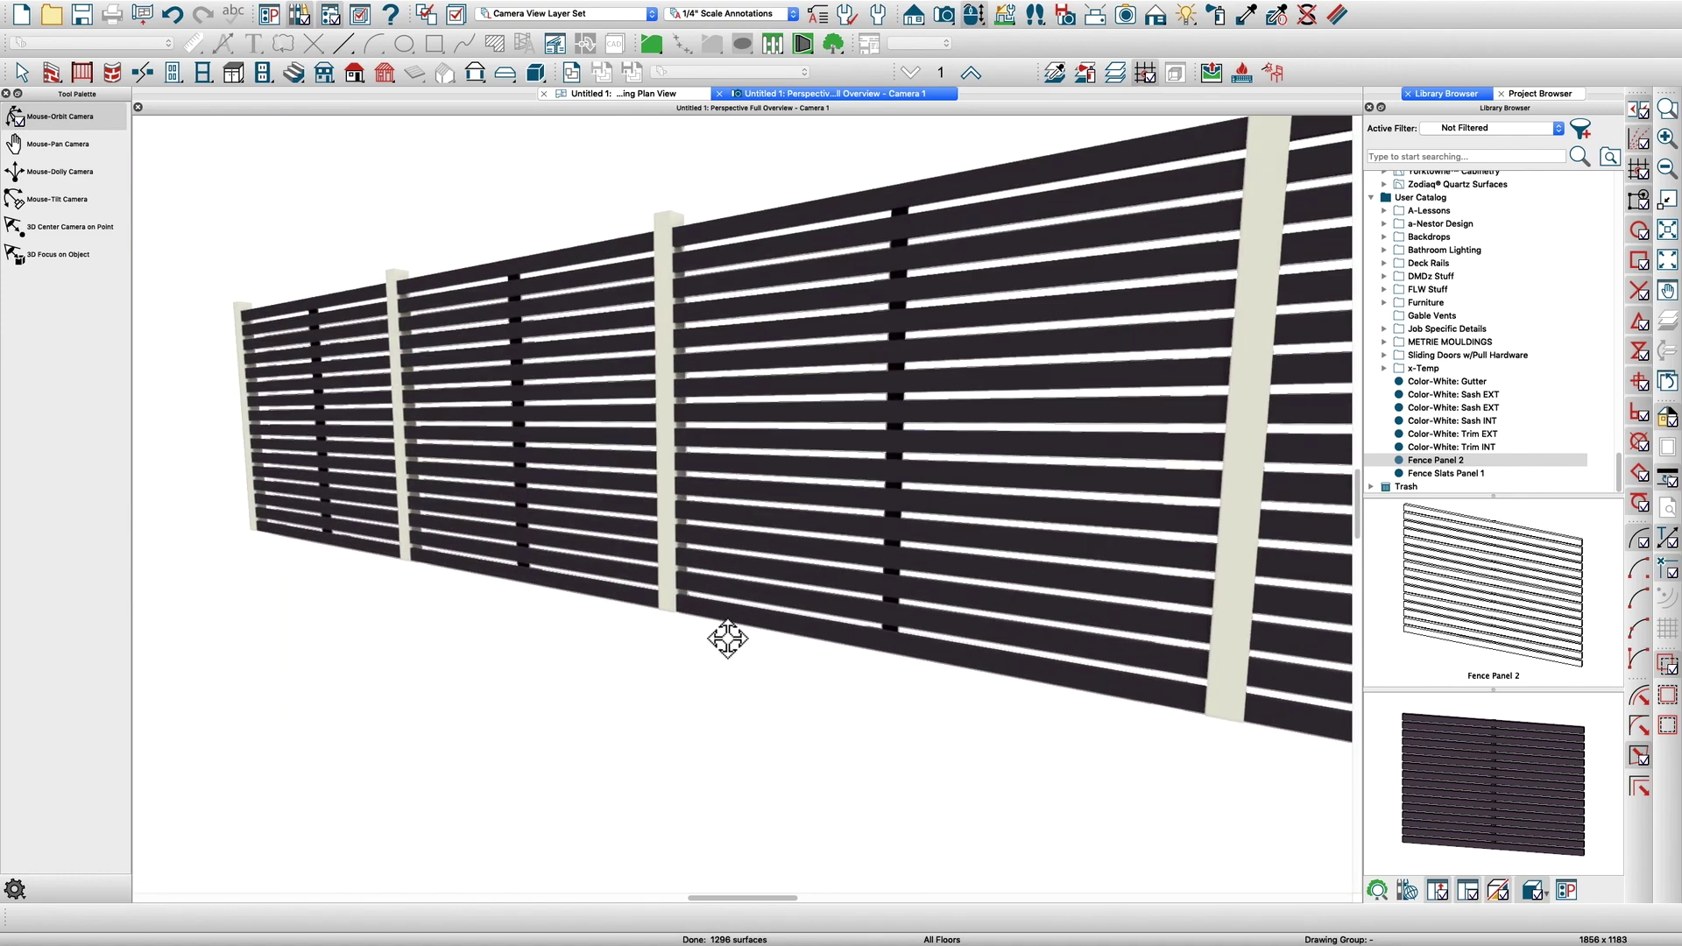
pyautogui.press('space')
pyautogui.scroll(-1, 707, 618)
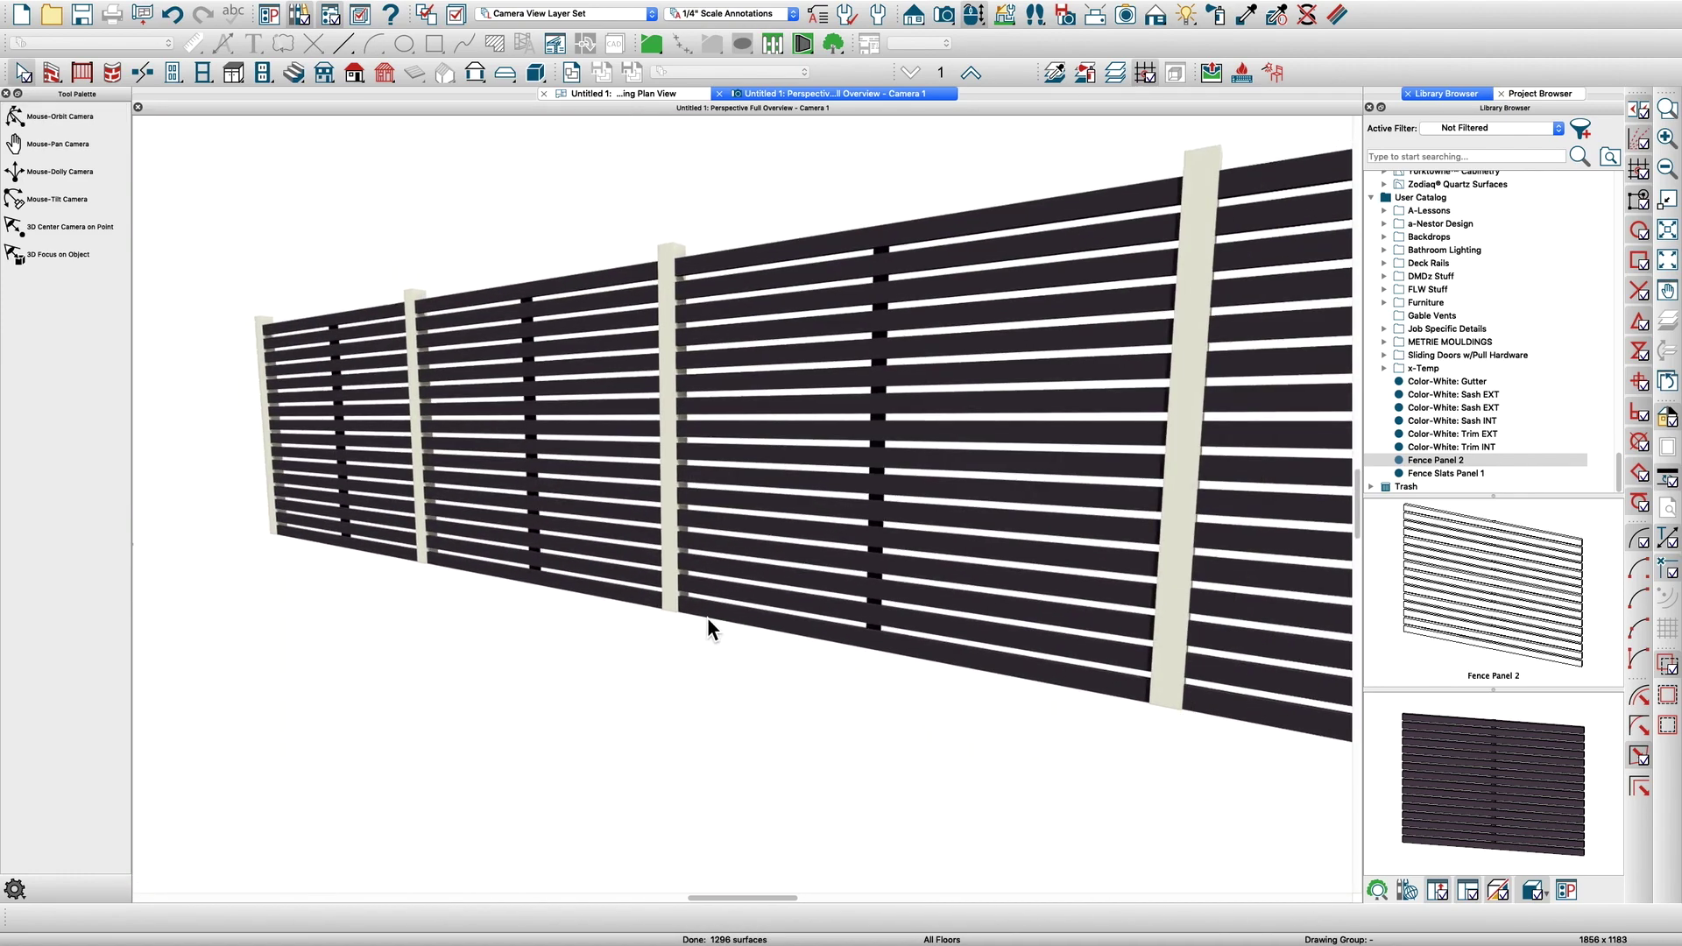
pyautogui.scroll(-1, 707, 618)
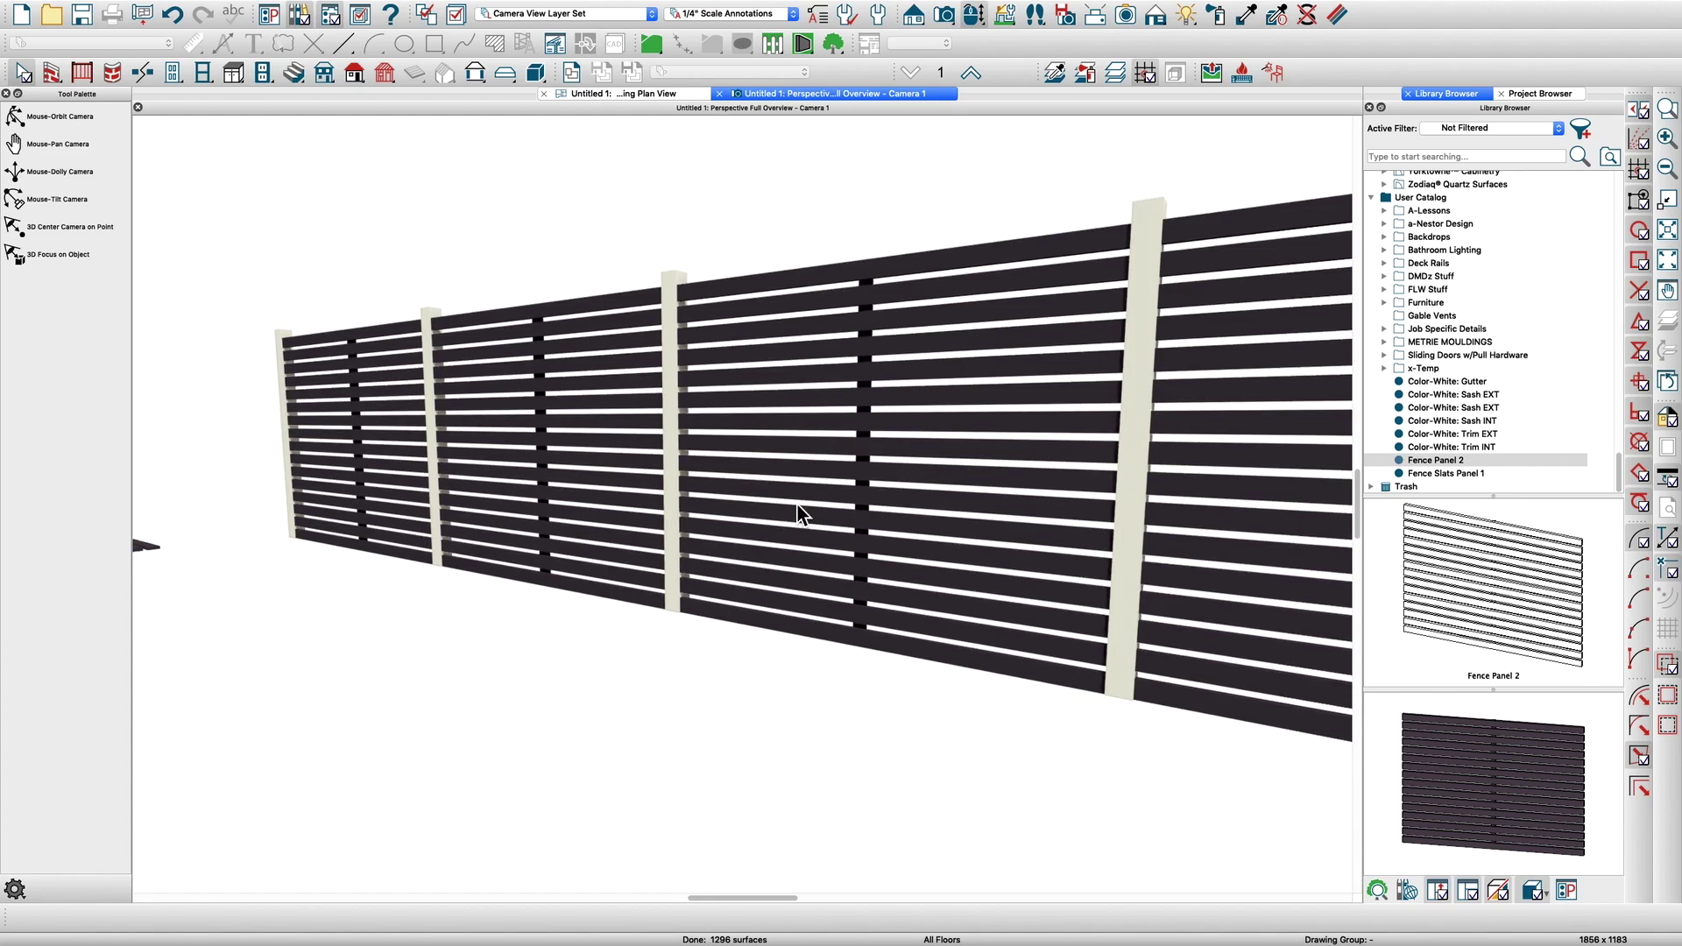
pyautogui.scroll(-2, 796, 504)
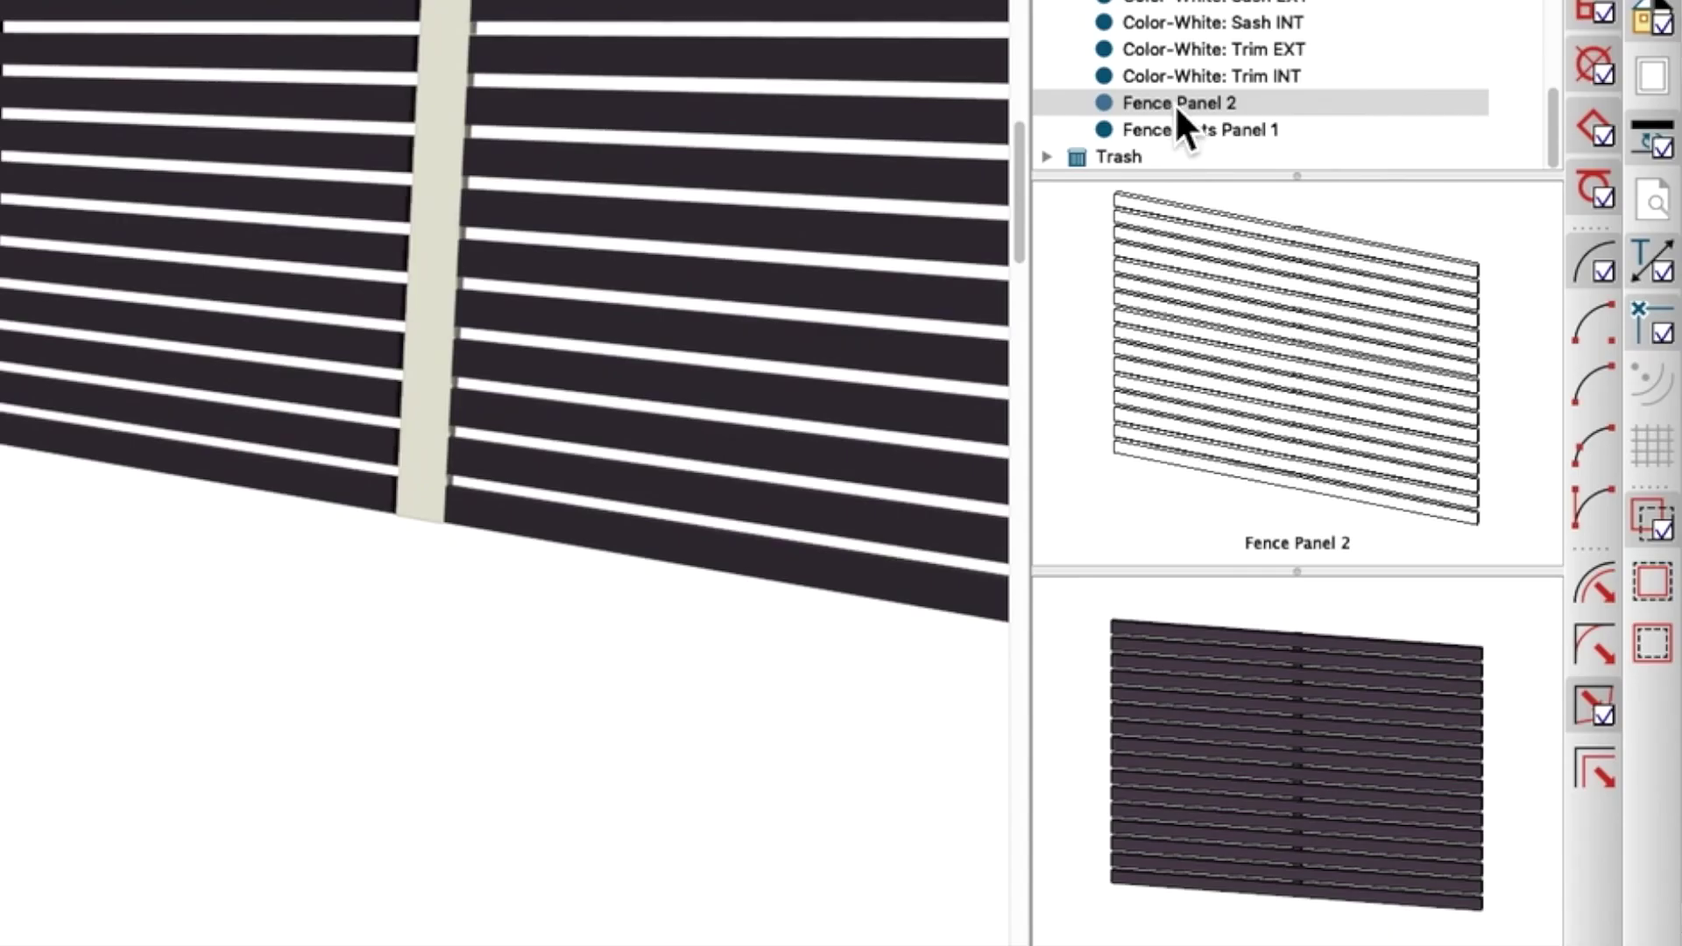
# Give the Fence Panel 2 symbol a 3" Z origin offset
pyautogui.rightClick(1168, 104)
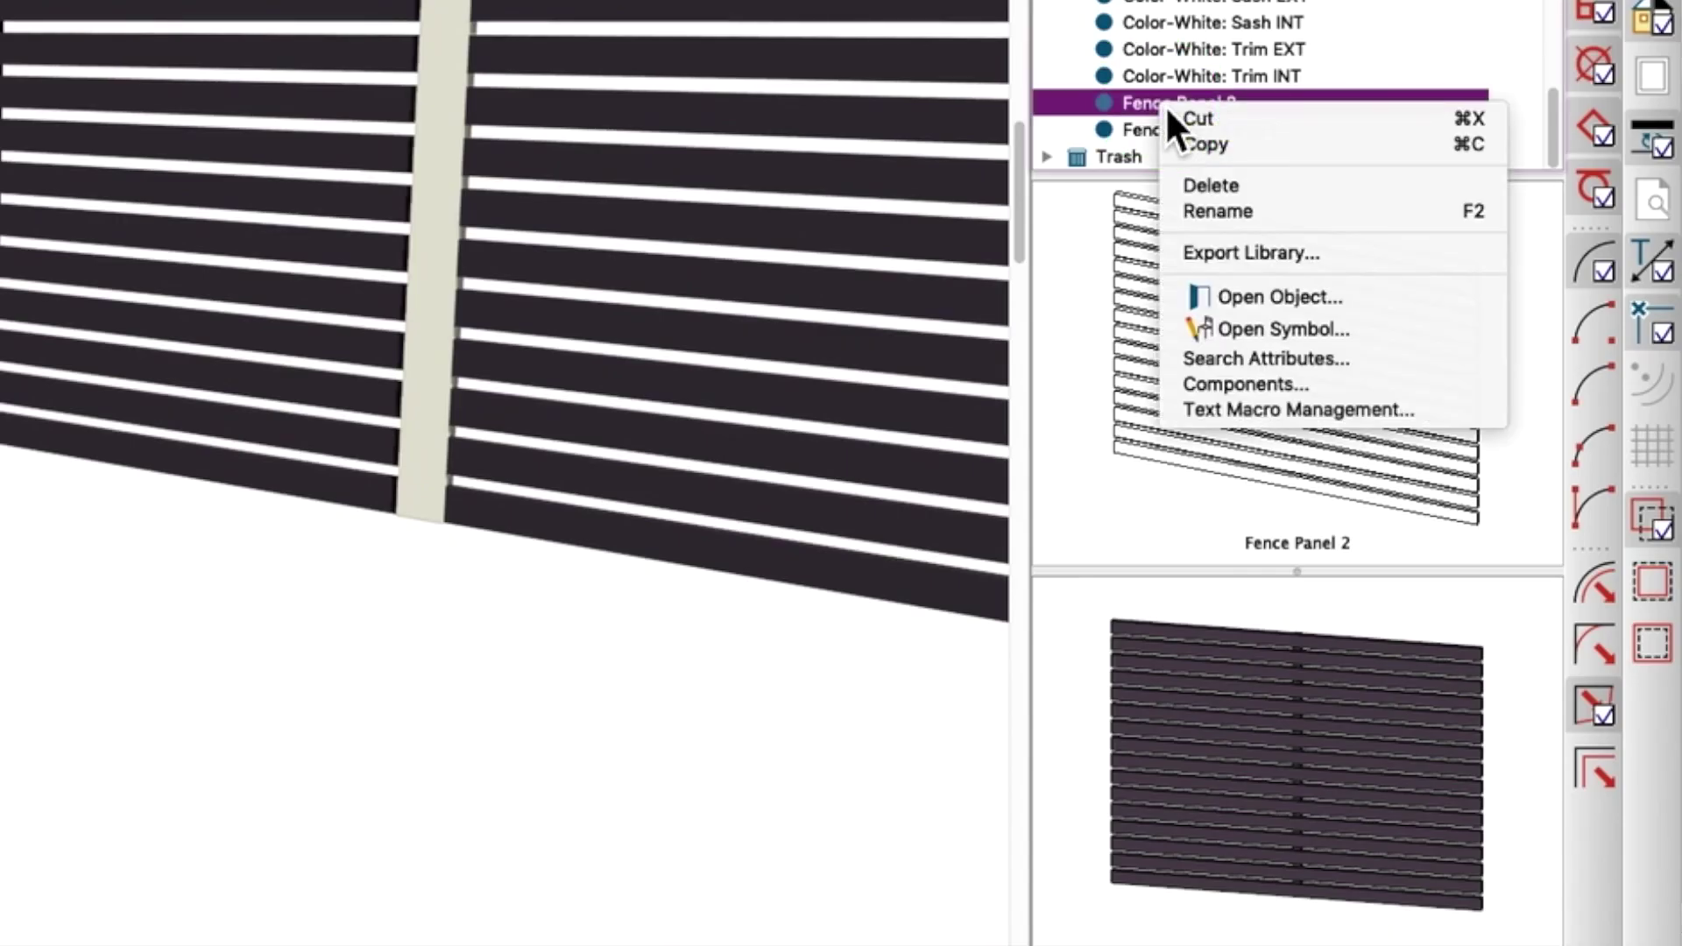
pyautogui.click(1237, 332)
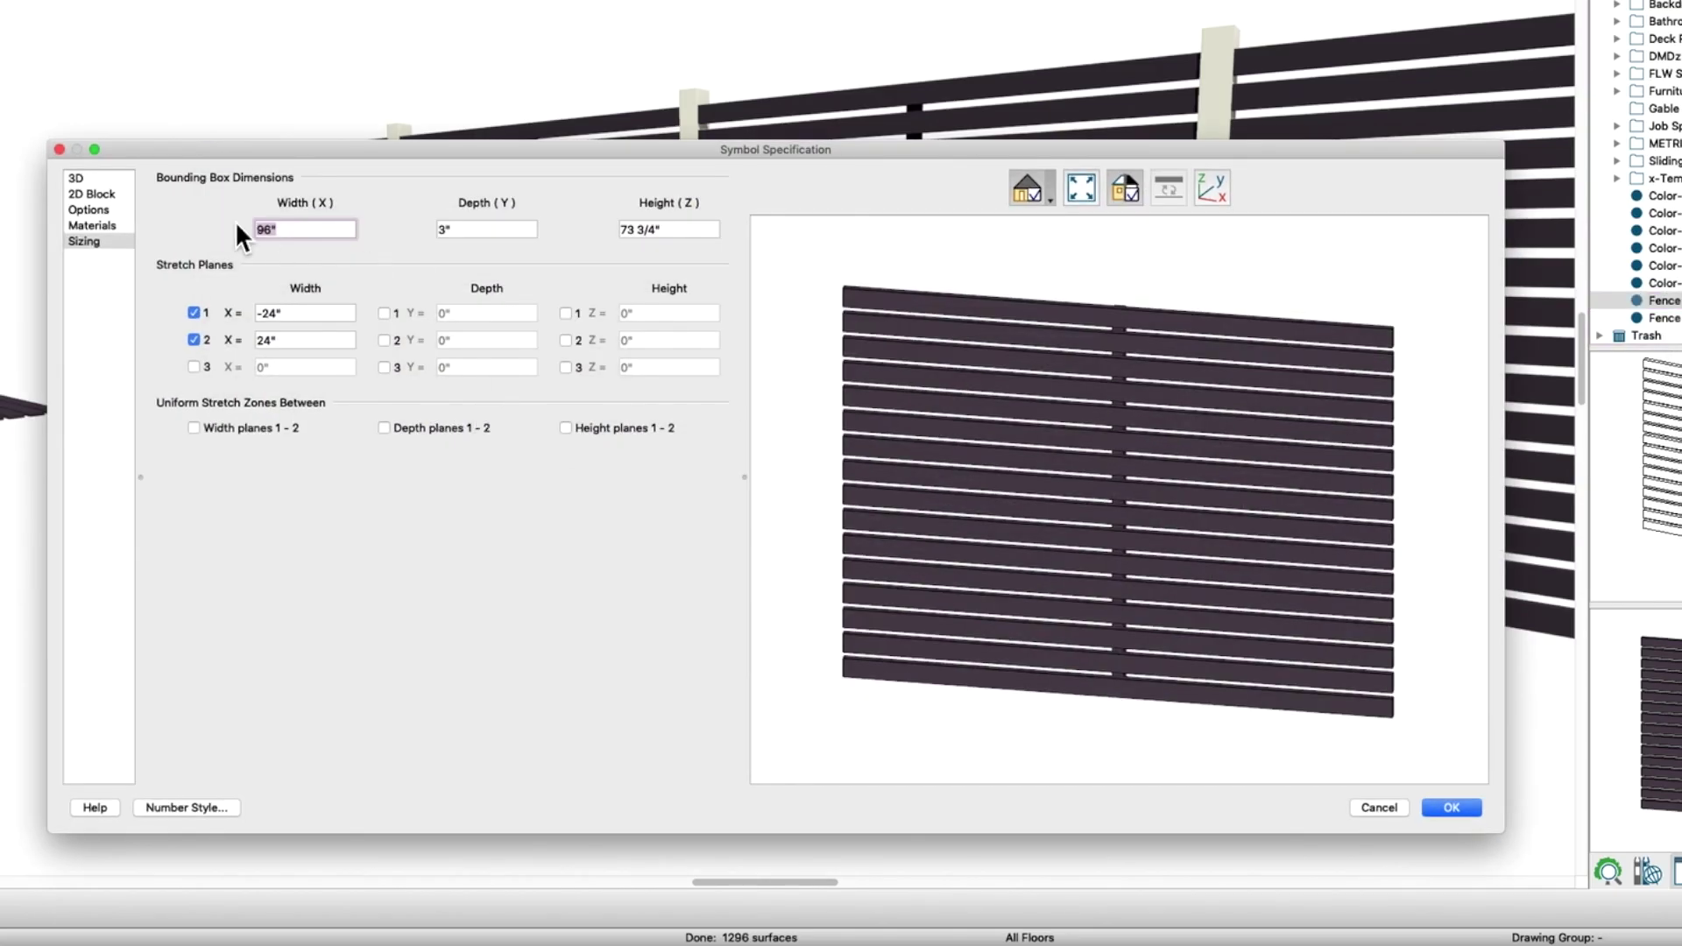
pyautogui.click(86, 183)
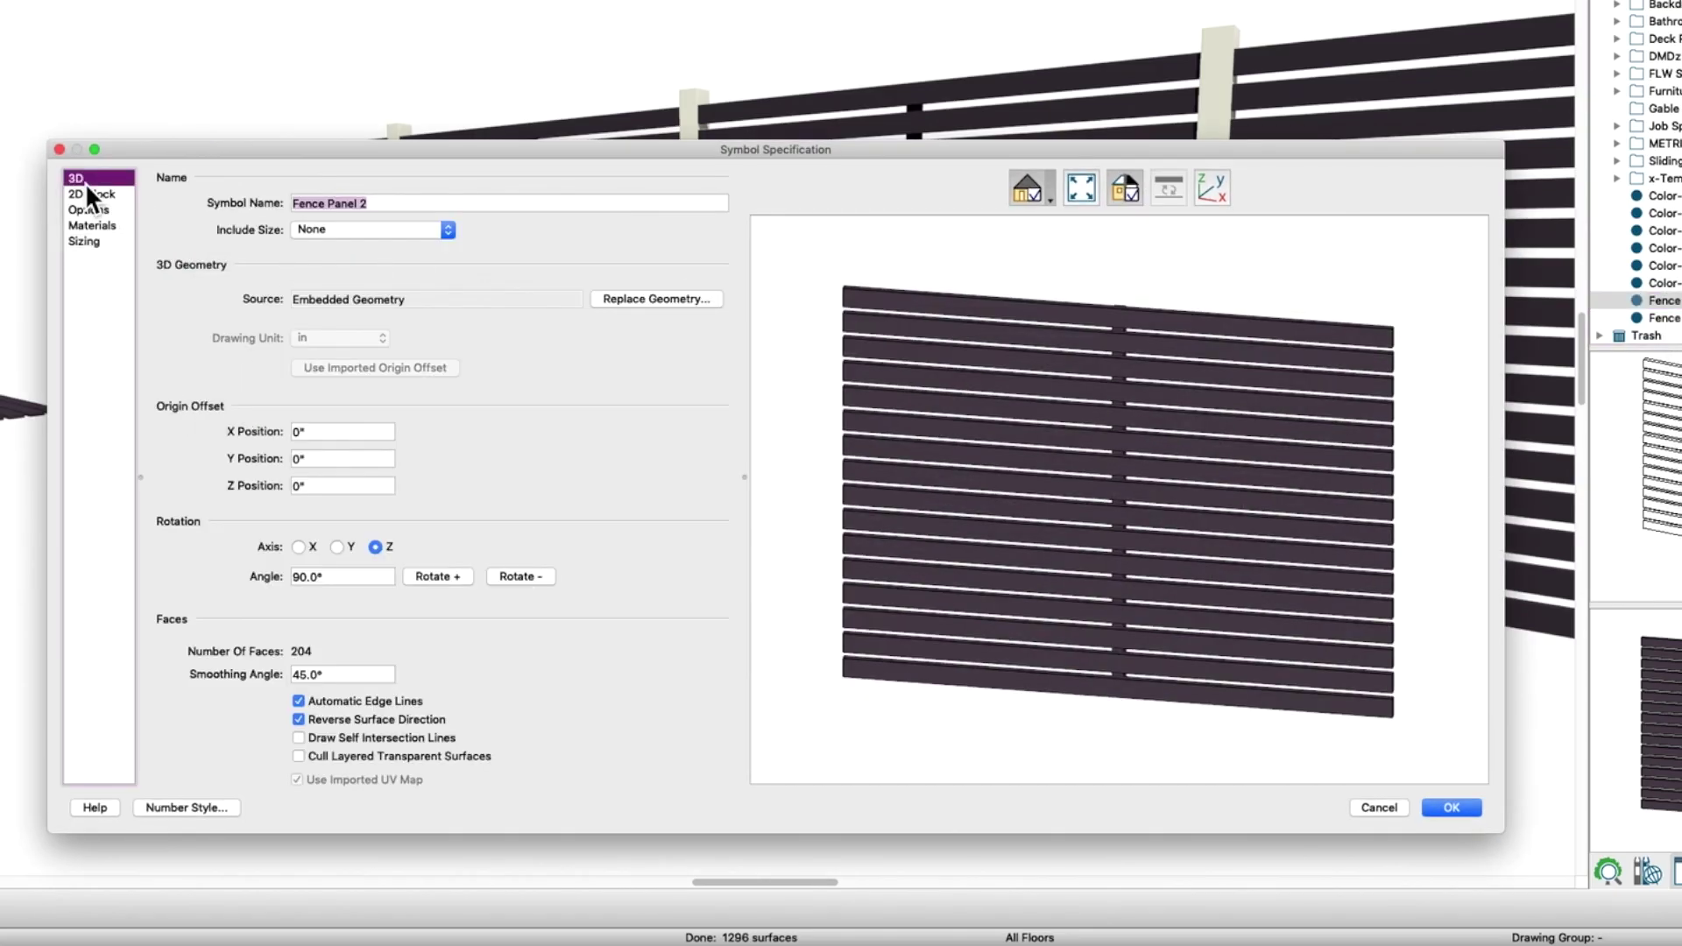
pyautogui.click(329, 486)
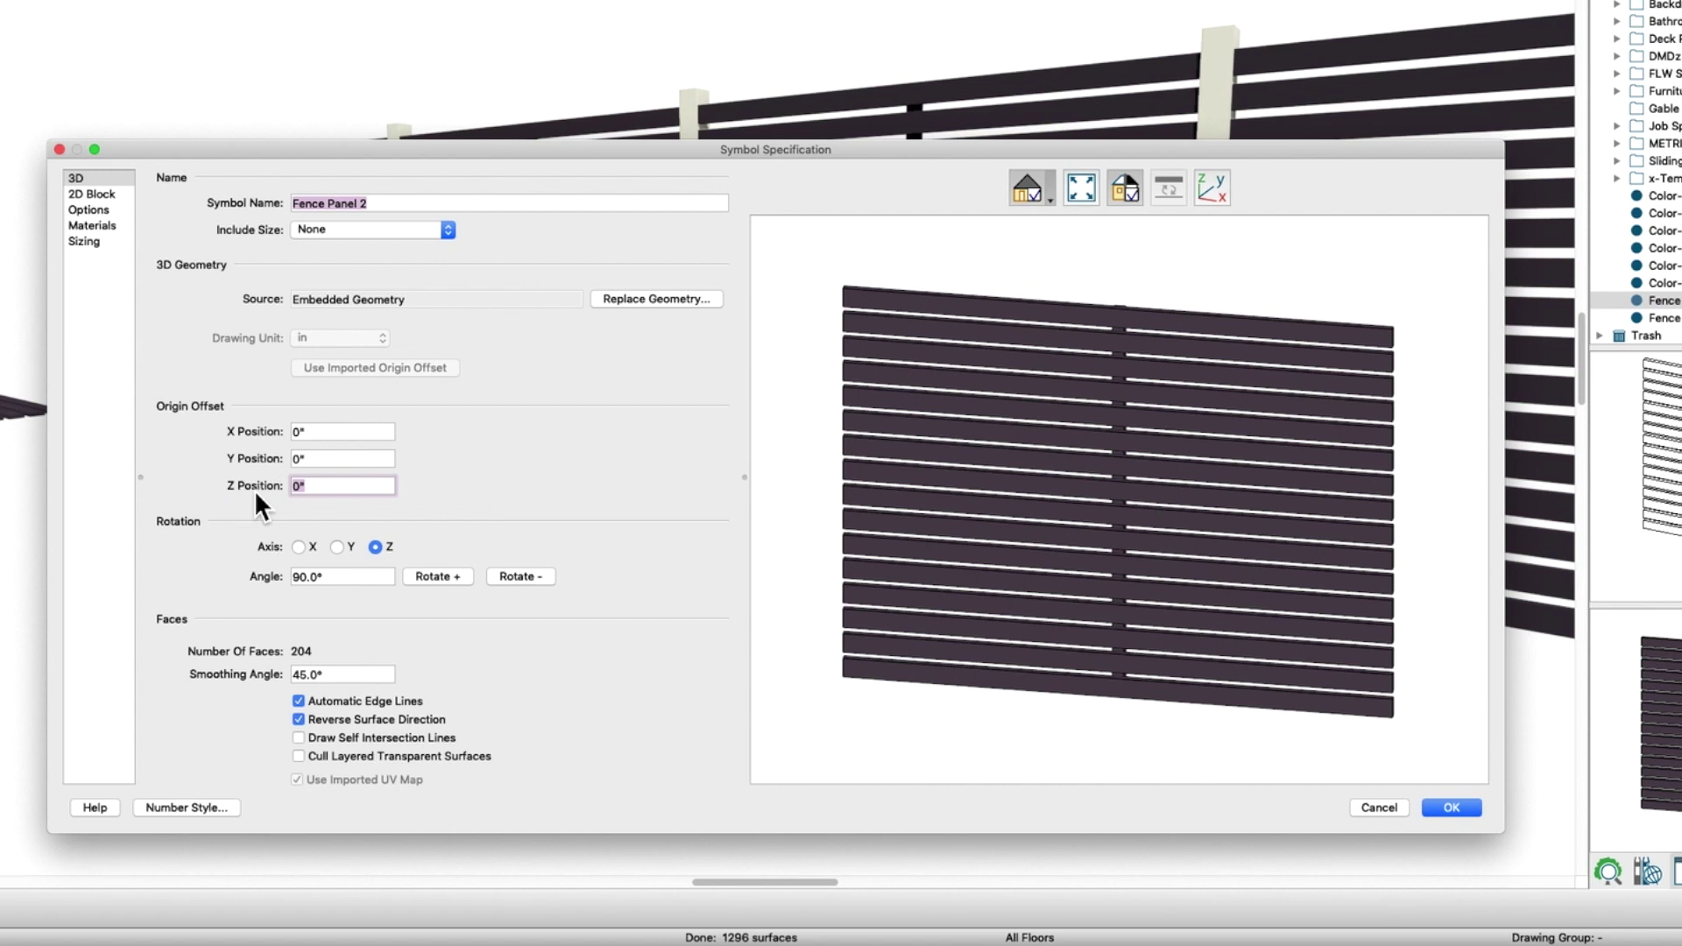
pyautogui.write('3')
pyautogui.press('Tab')
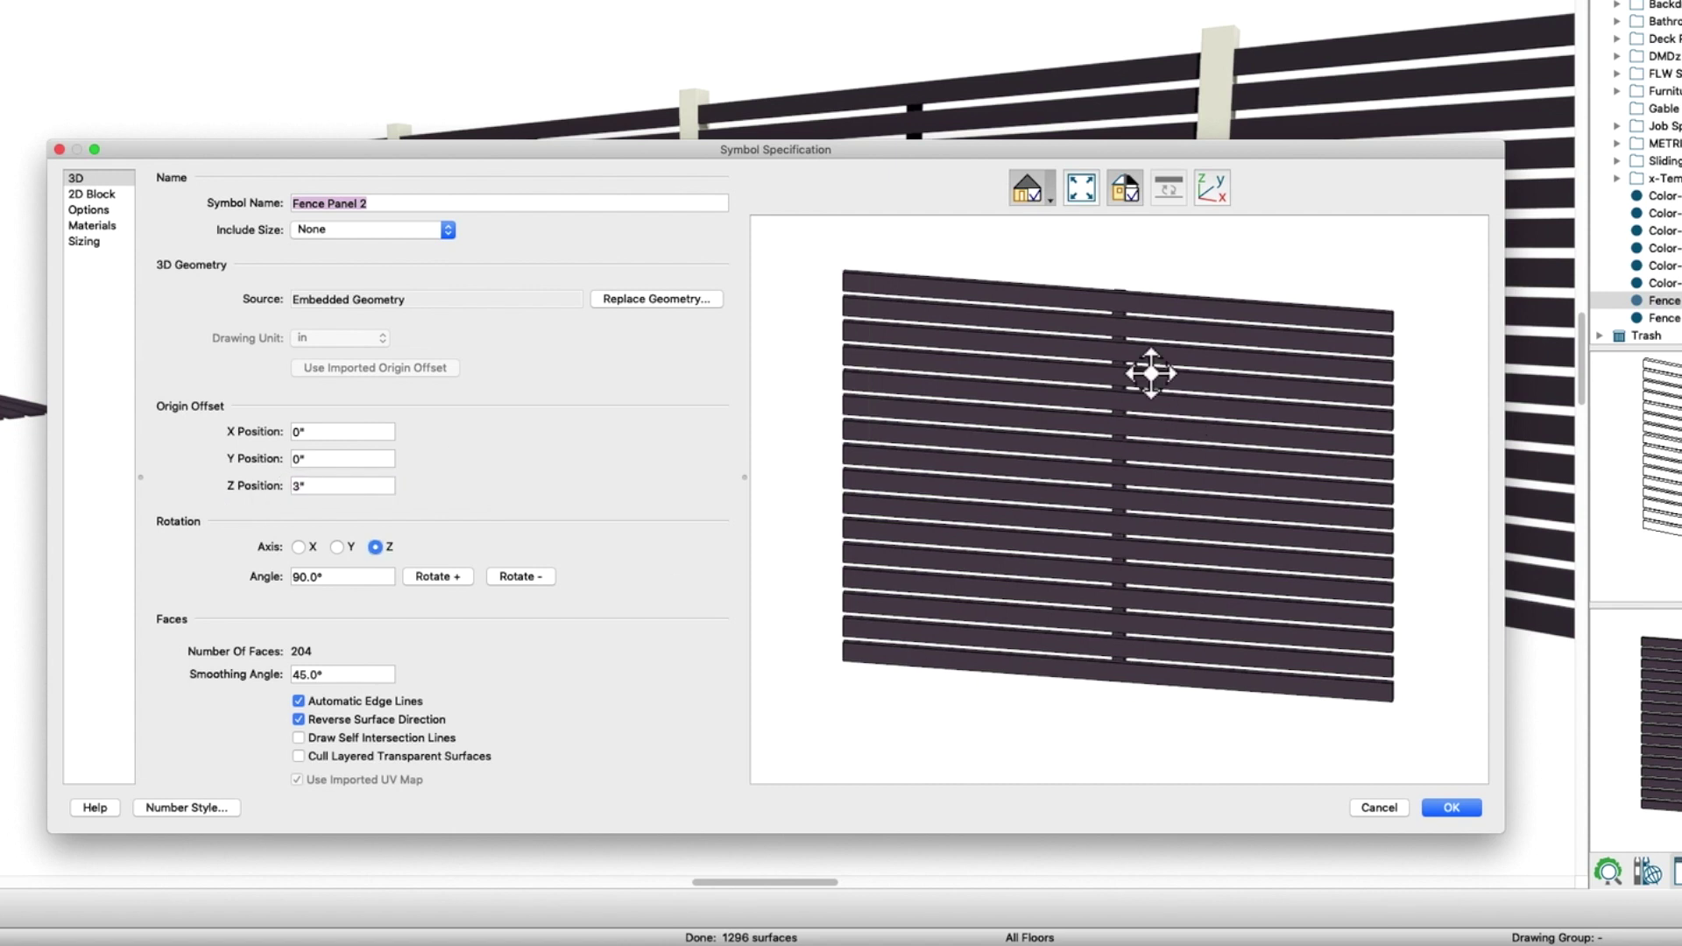
pyautogui.click(1451, 807)
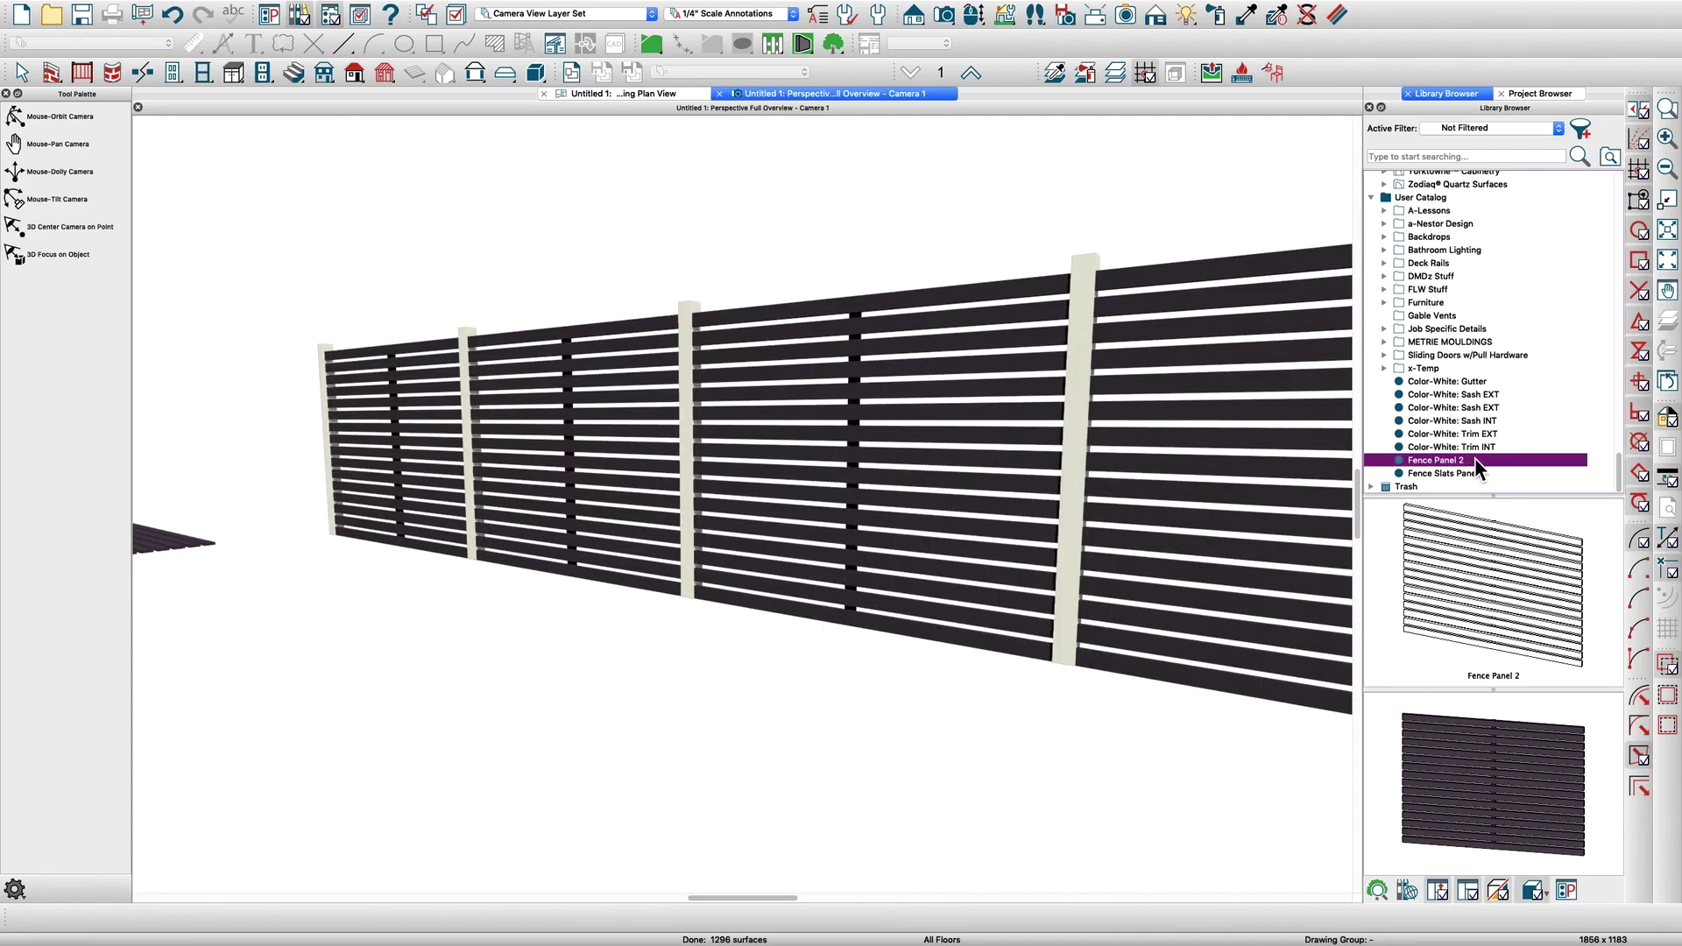
# Replace the fence panel with Fence Panel 2 and zoom in on the raised slats
pyautogui.click(945, 475)
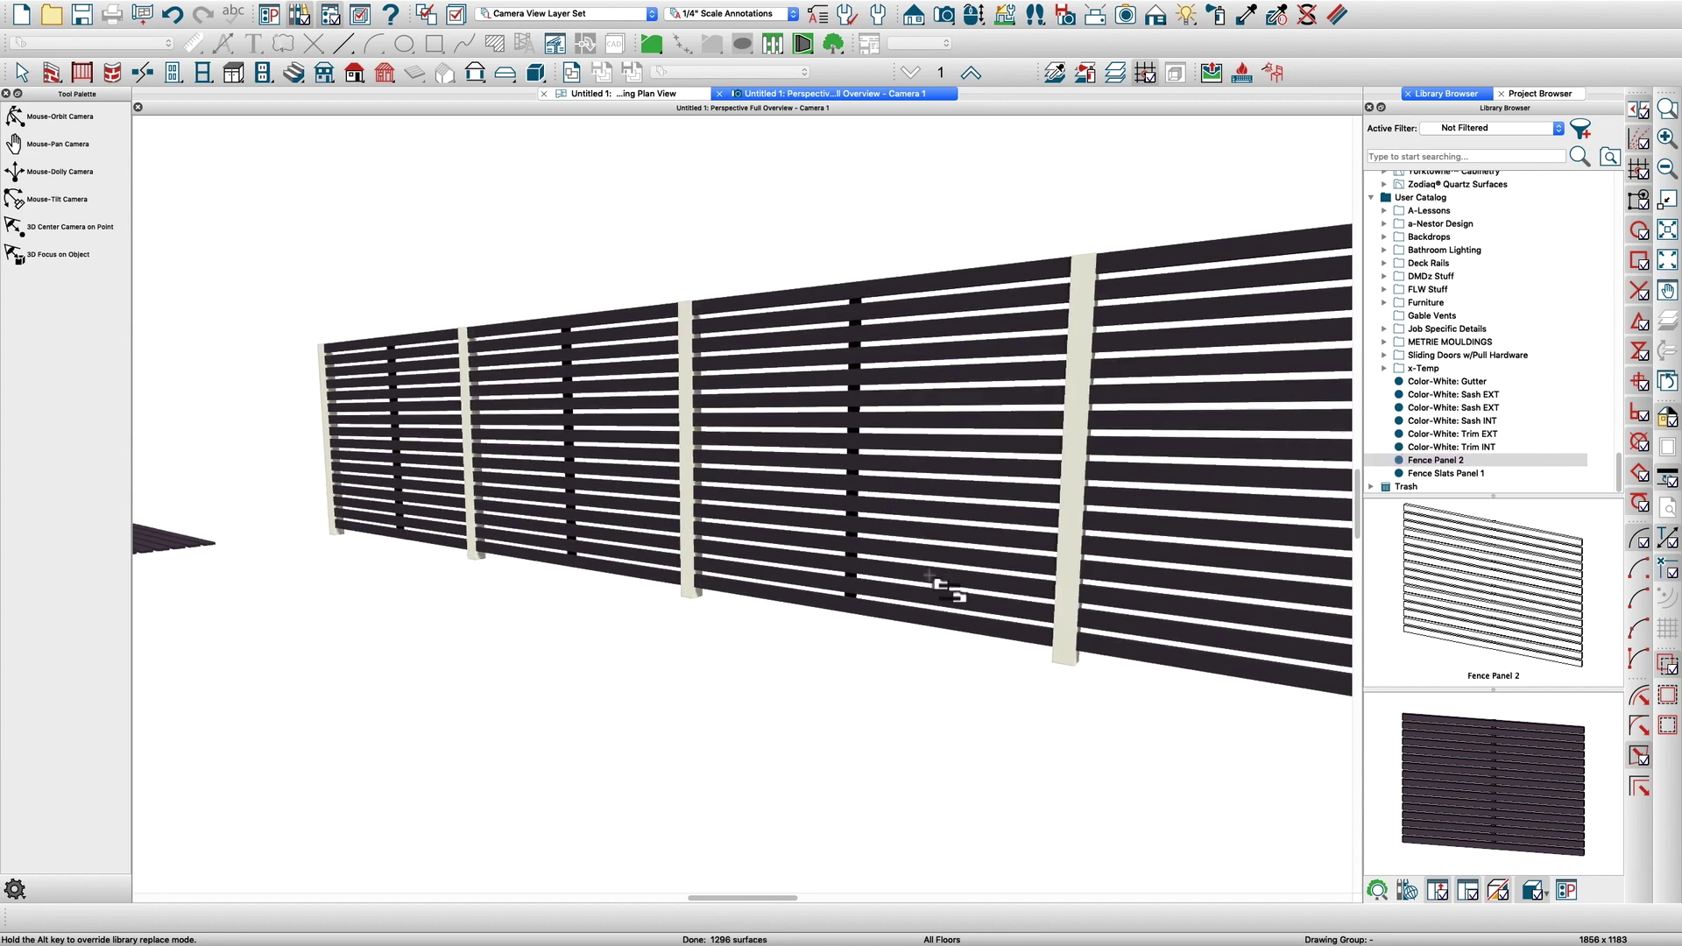
pyautogui.press('Escape')
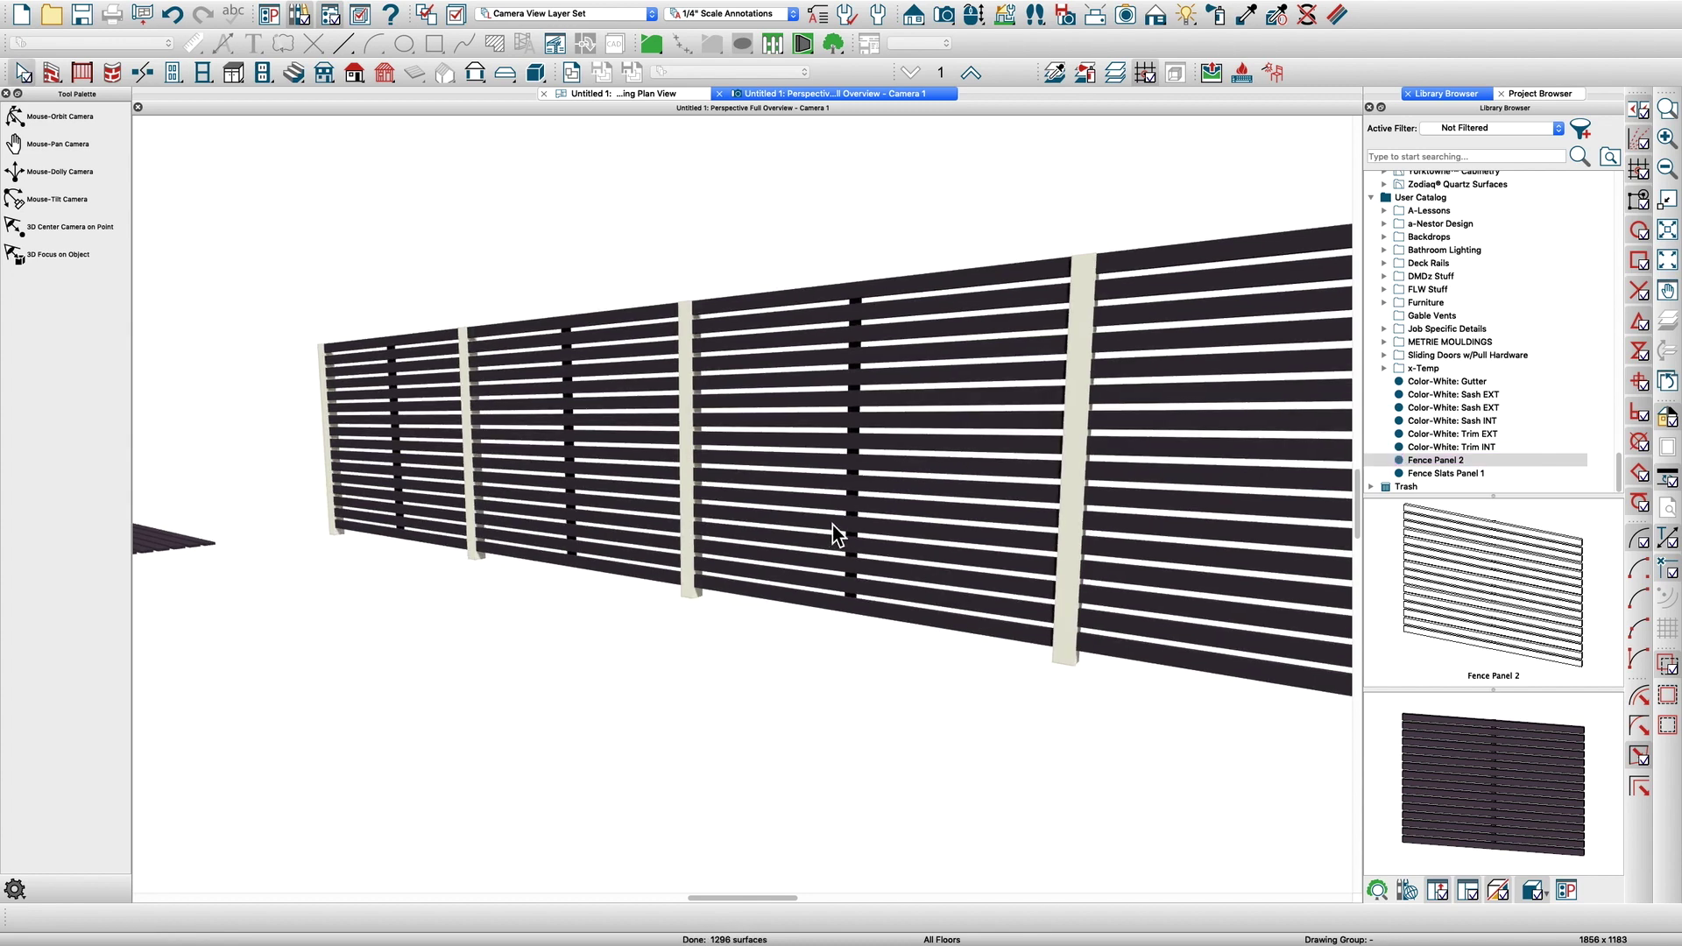
pyautogui.scroll(-3, 832, 524)
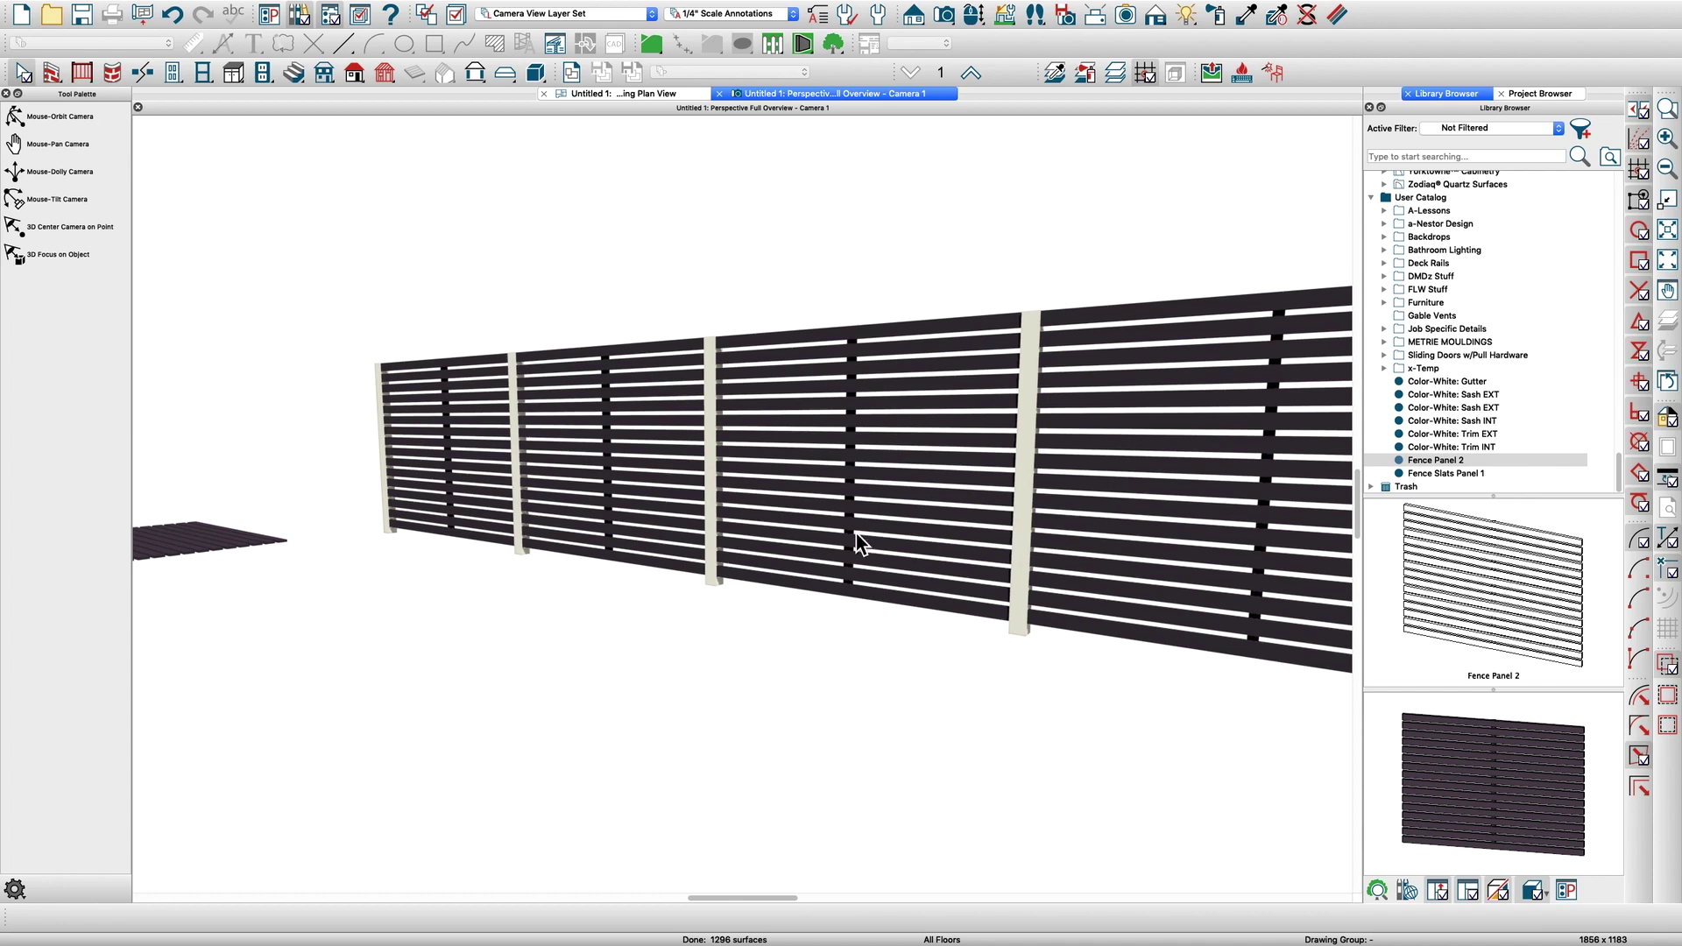
pyautogui.scroll(-2, 800, 560)
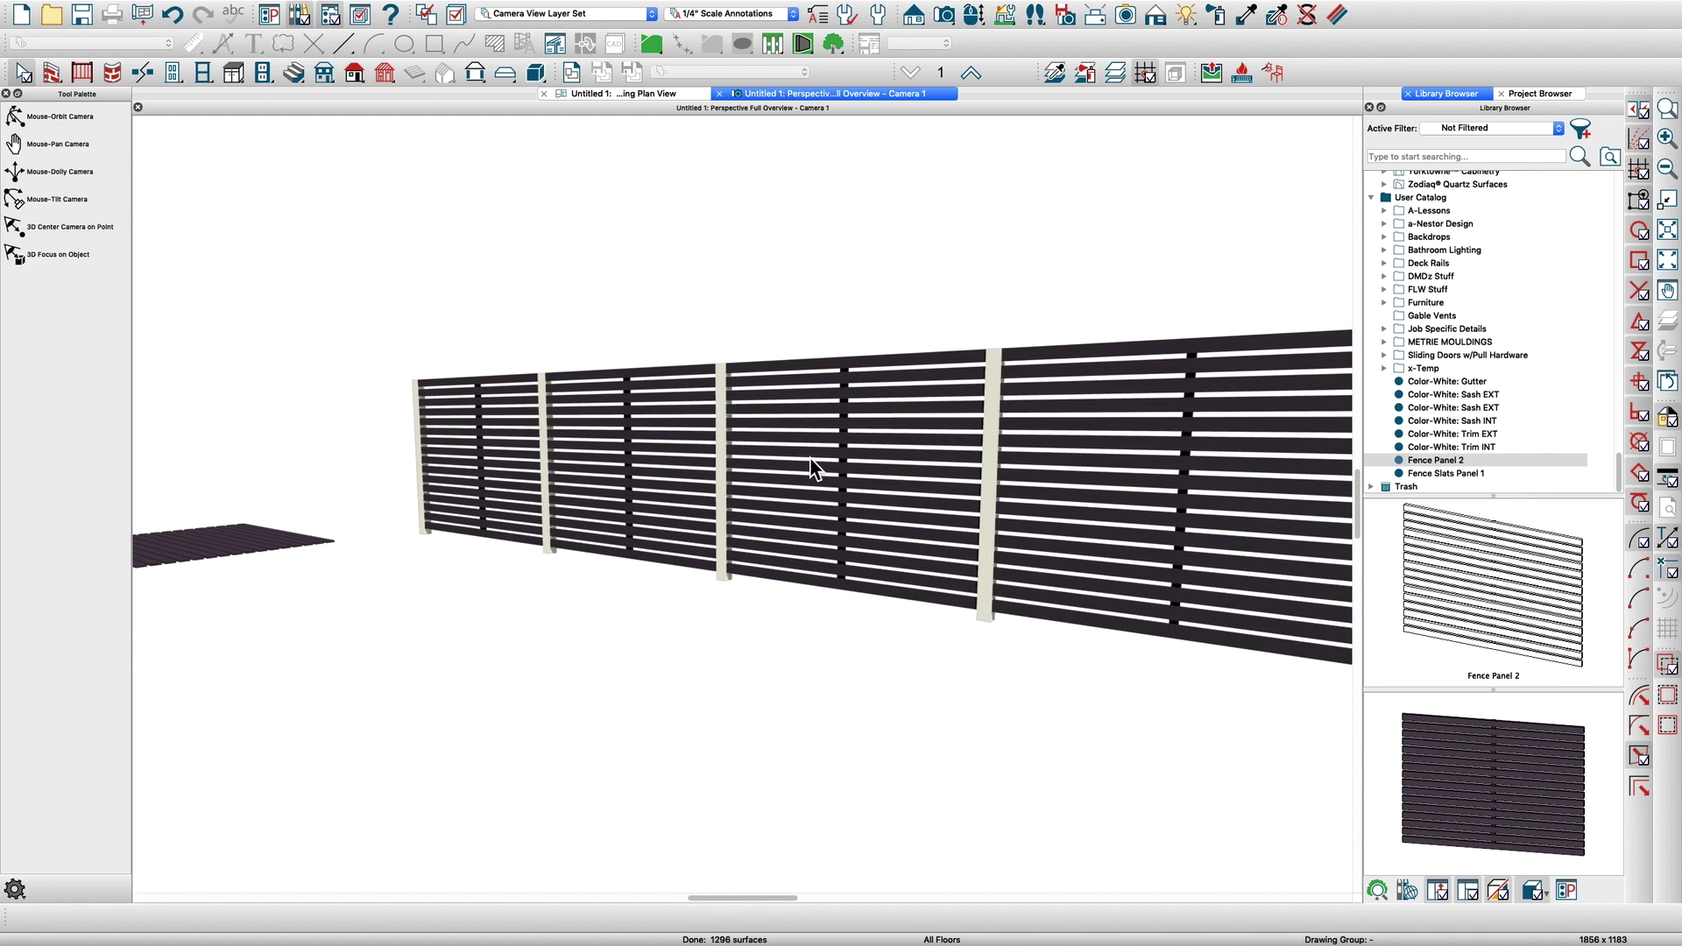
pyautogui.scroll(6, 813, 470)
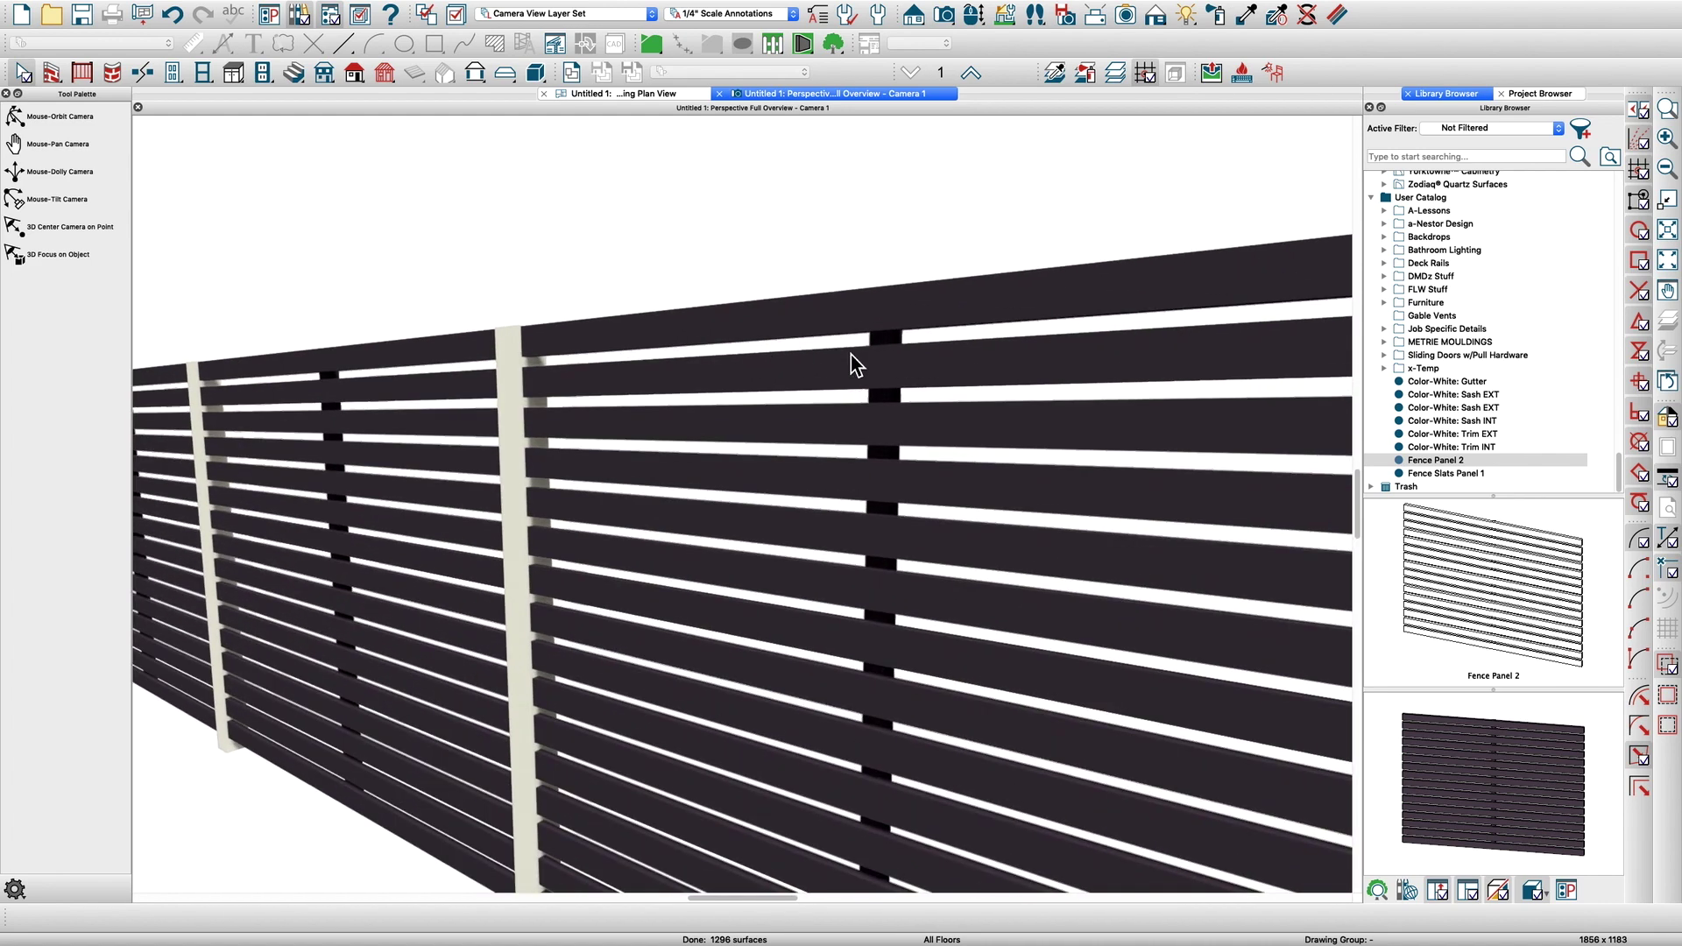
pyautogui.scroll(-1, 849, 354)
# Redefine the fence slats' Java material as Polished with 66% specular reflection
pyautogui.click(1337, 14)
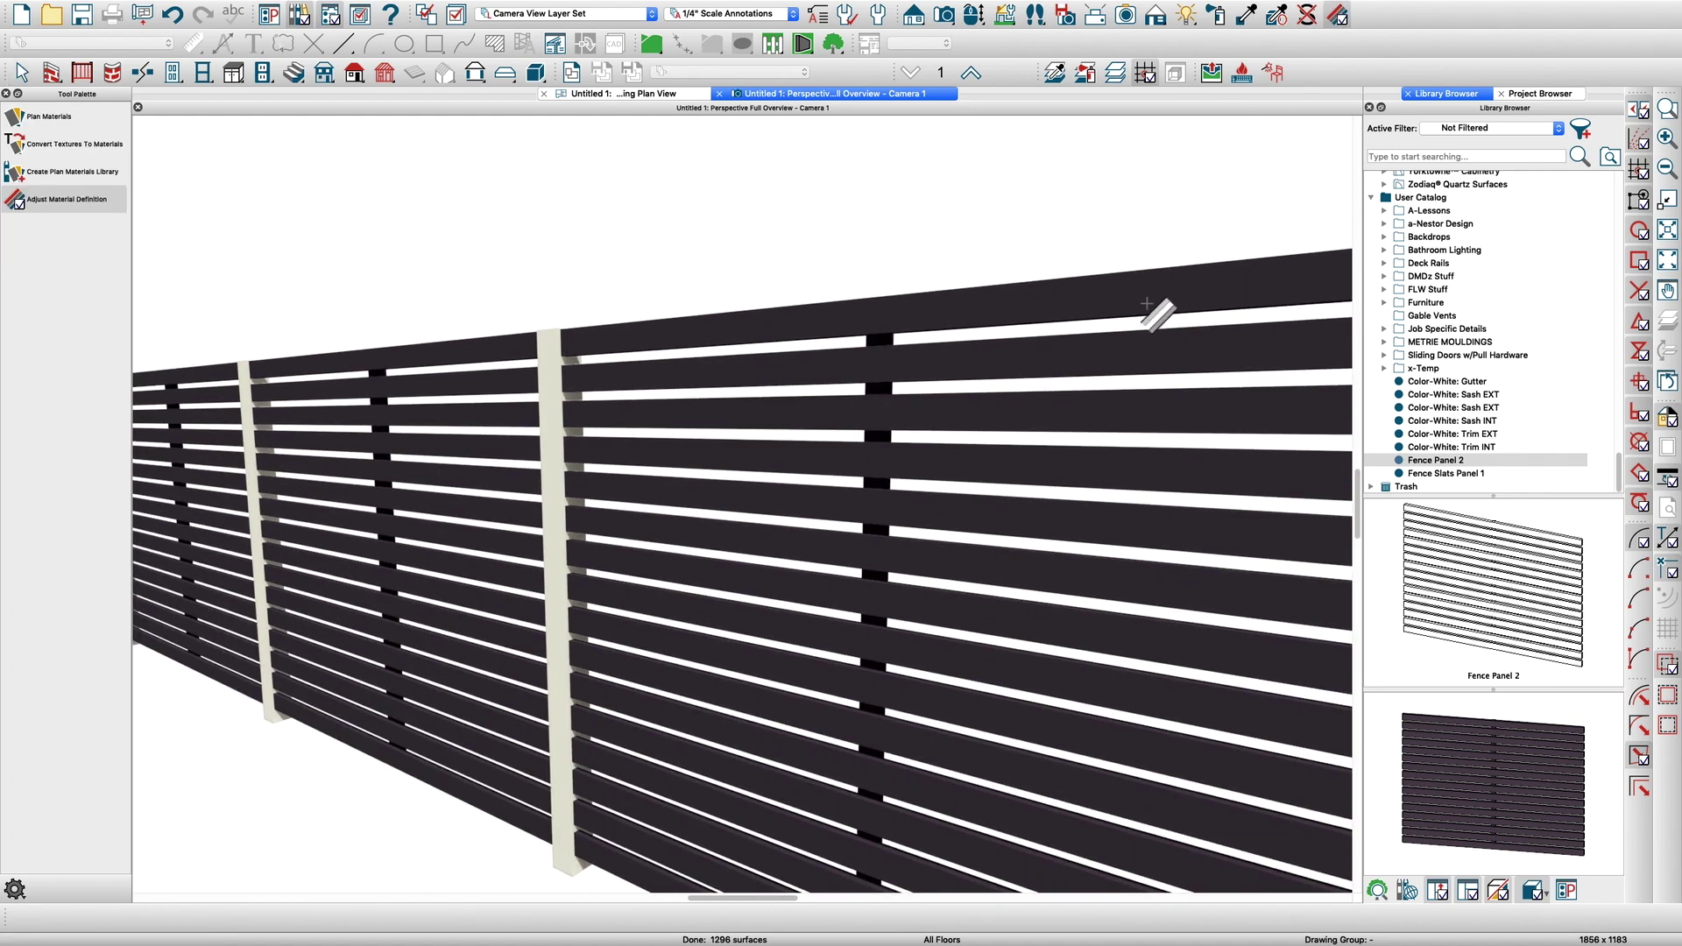
pyautogui.click(1032, 306)
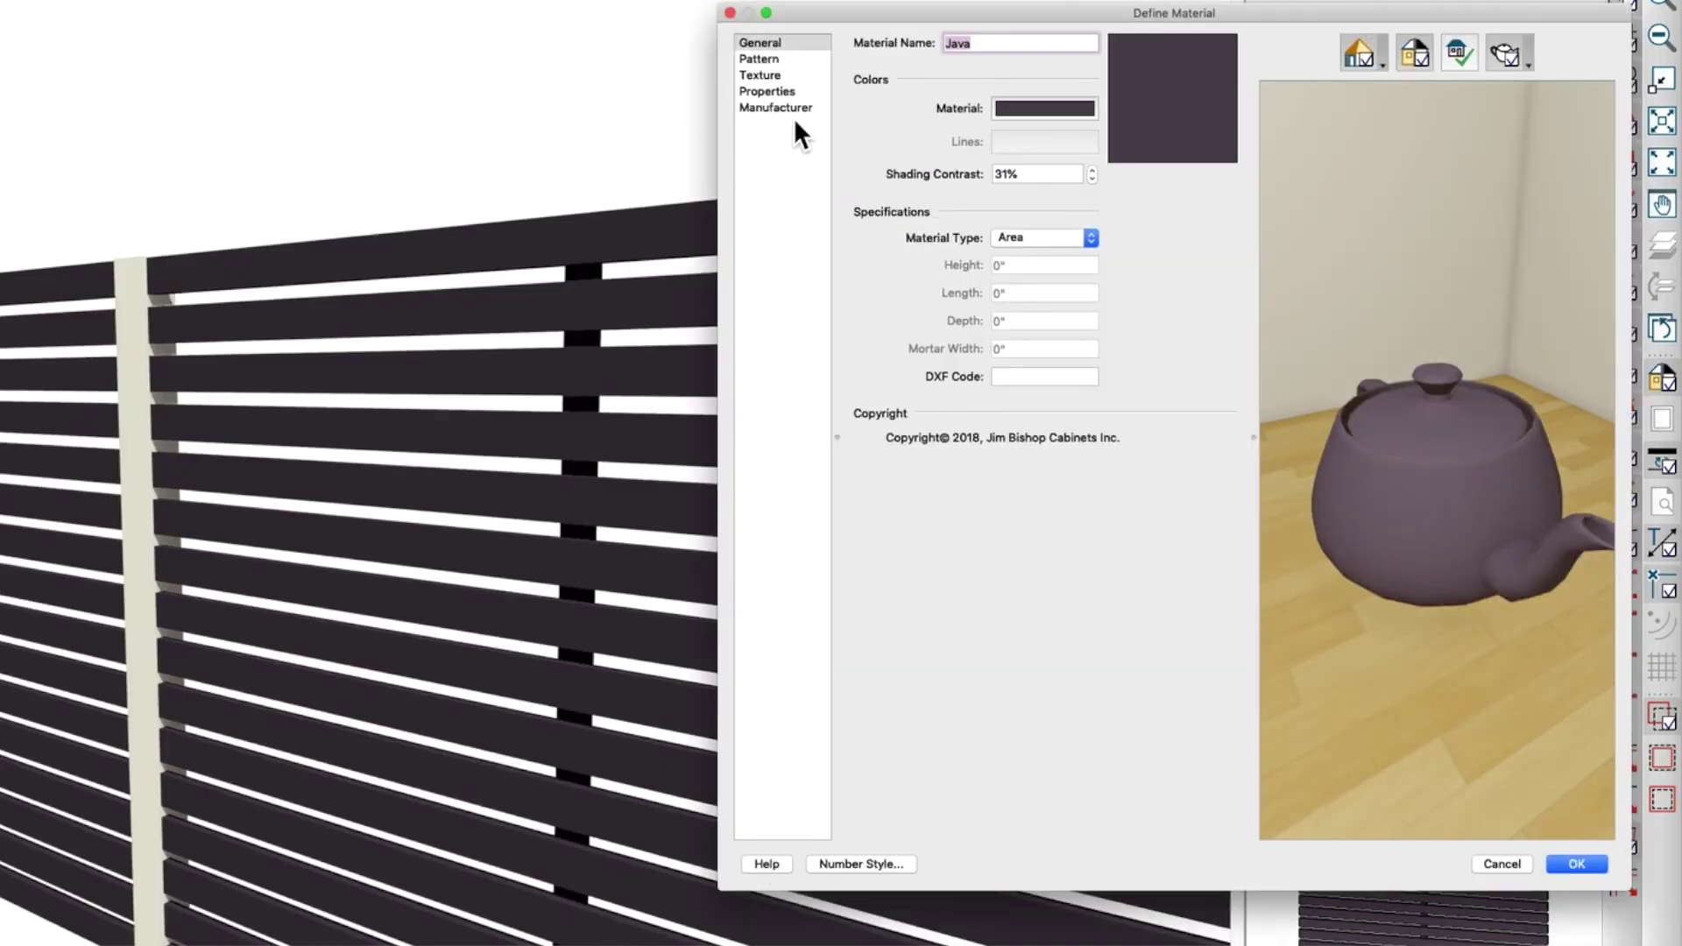
pyautogui.click(764, 92)
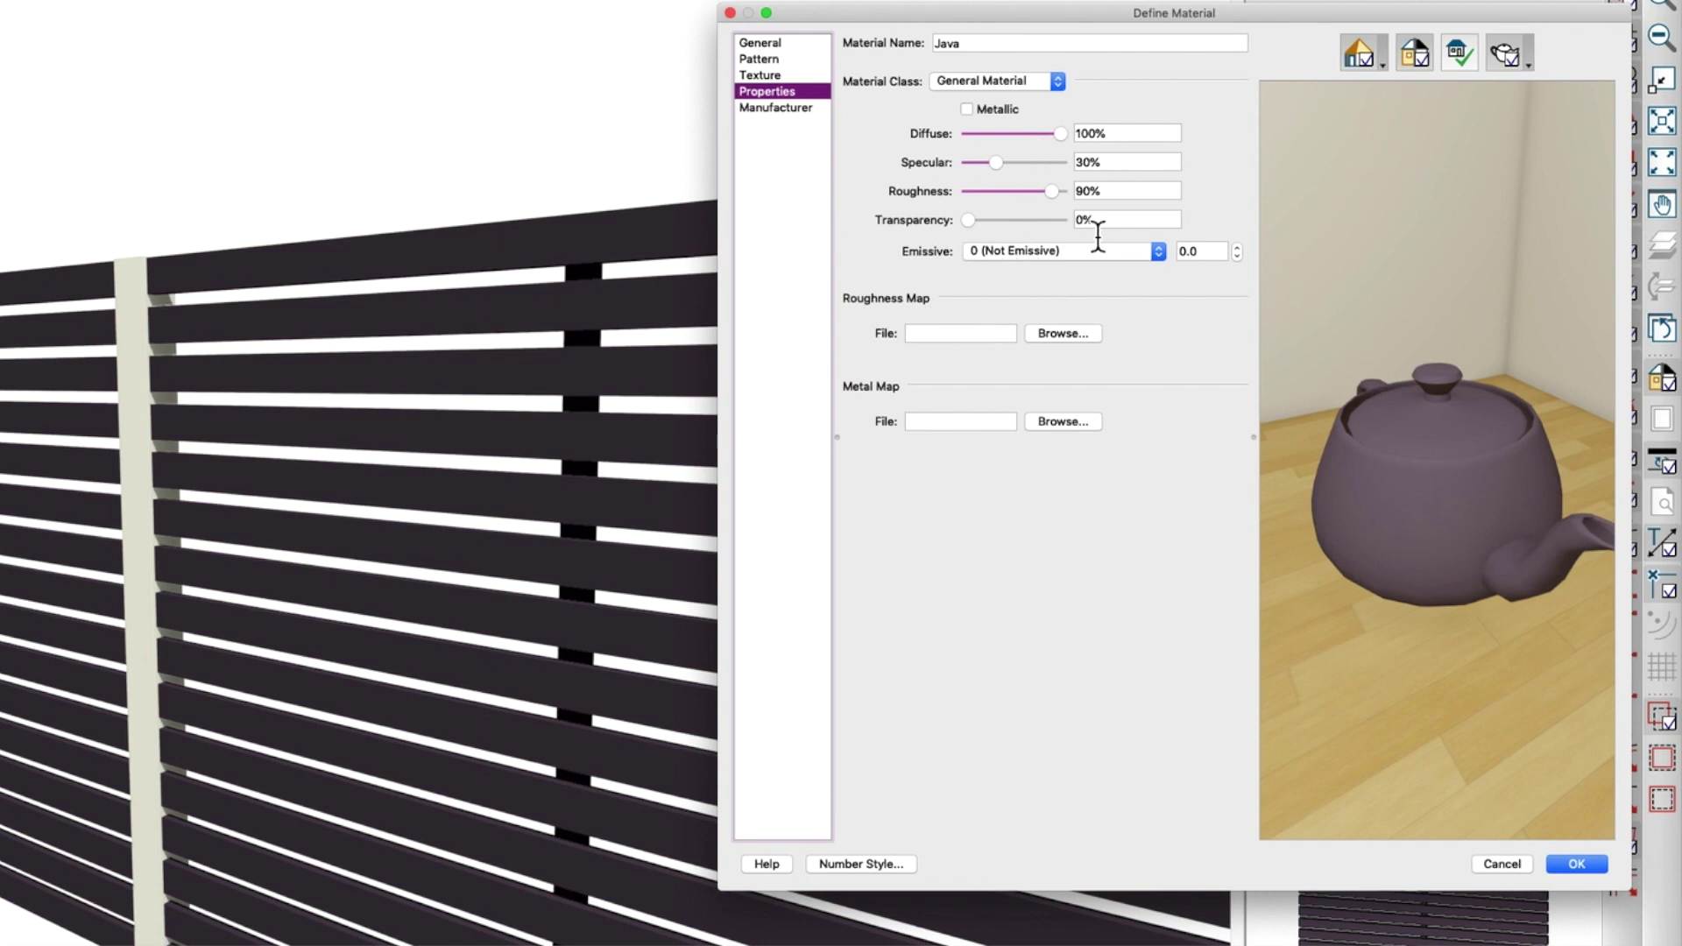
pyautogui.moveTo(998, 163); pyautogui.dragTo(1033, 168)
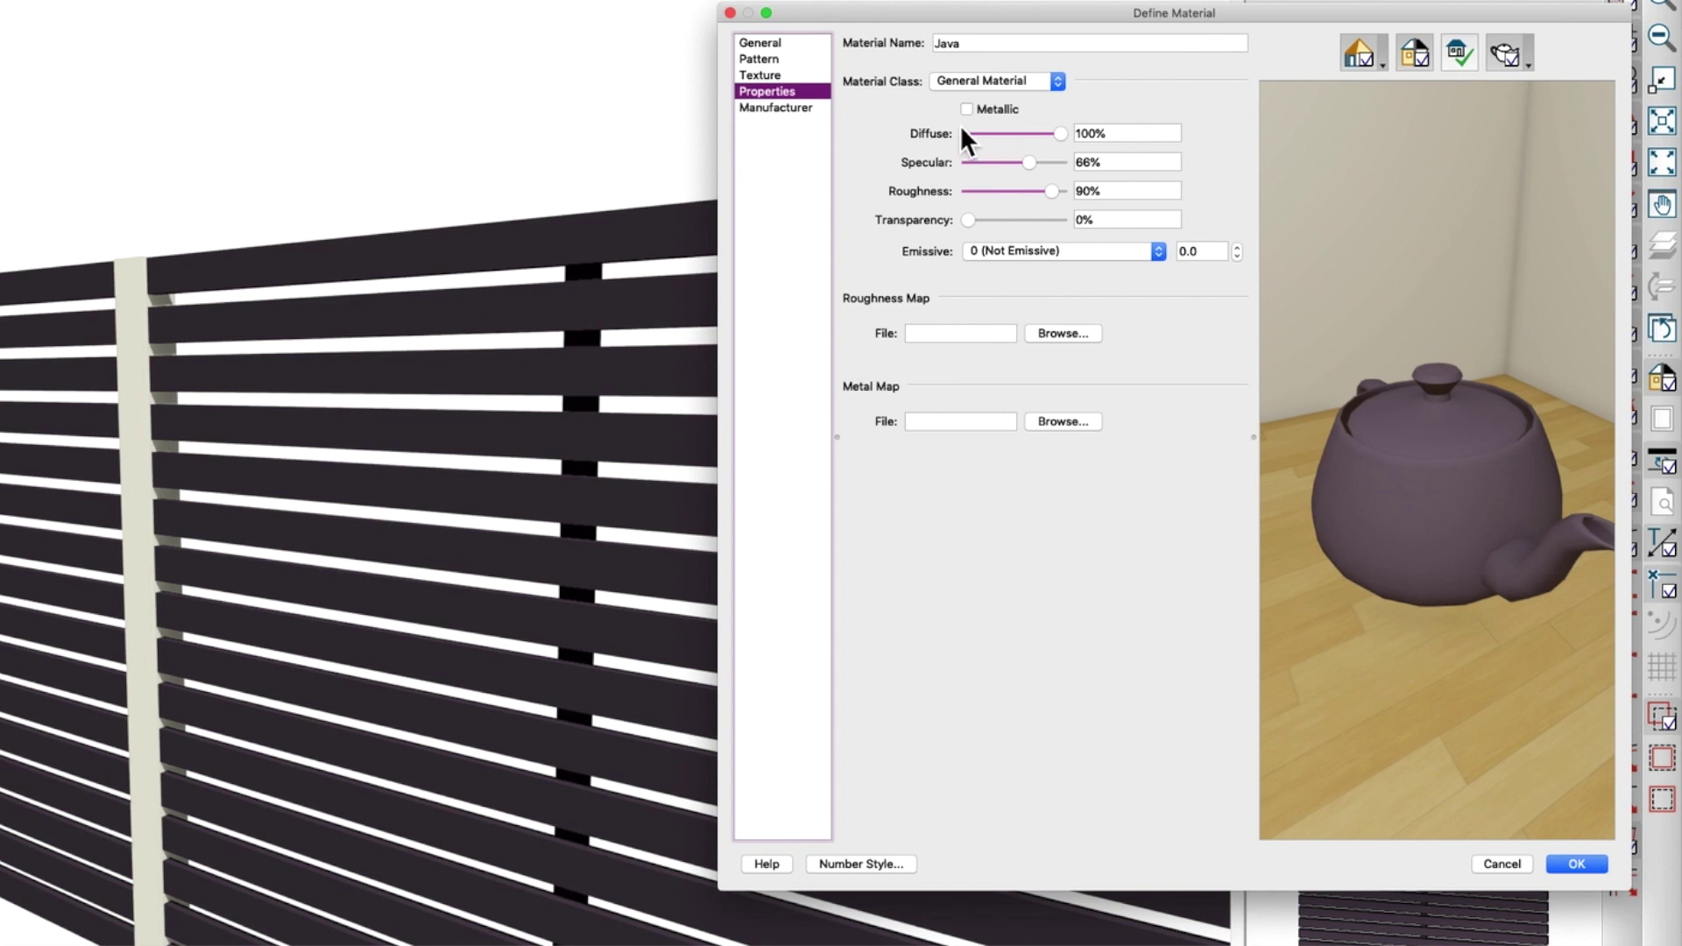
pyautogui.click(963, 81)
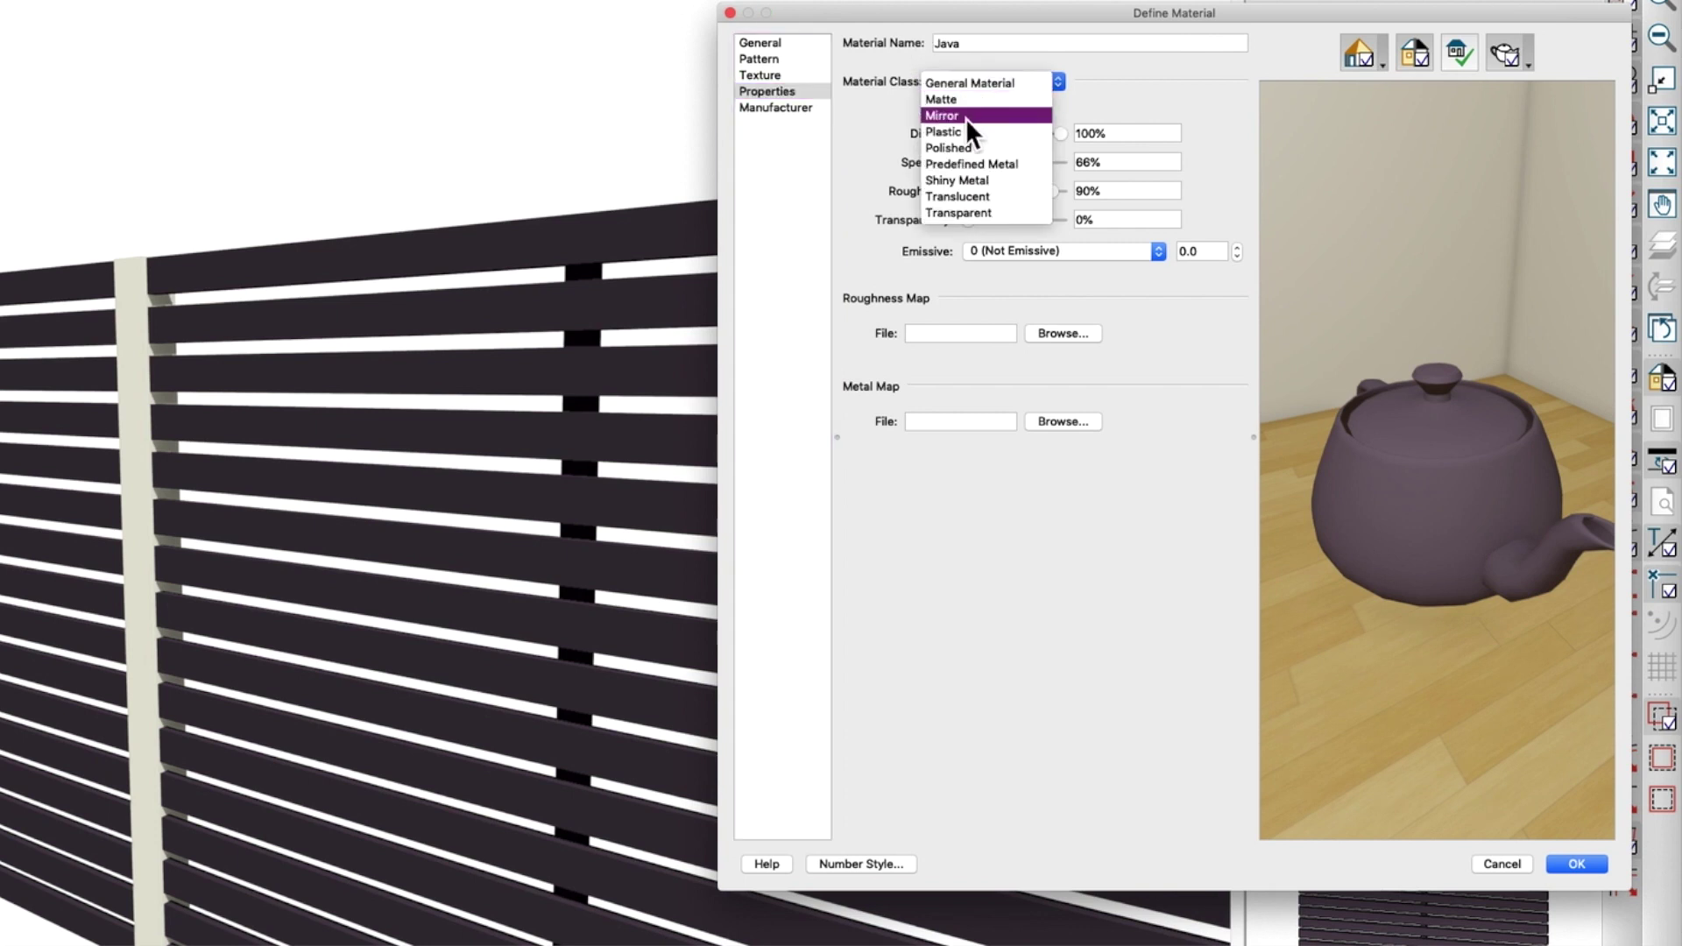
pyautogui.click(963, 146)
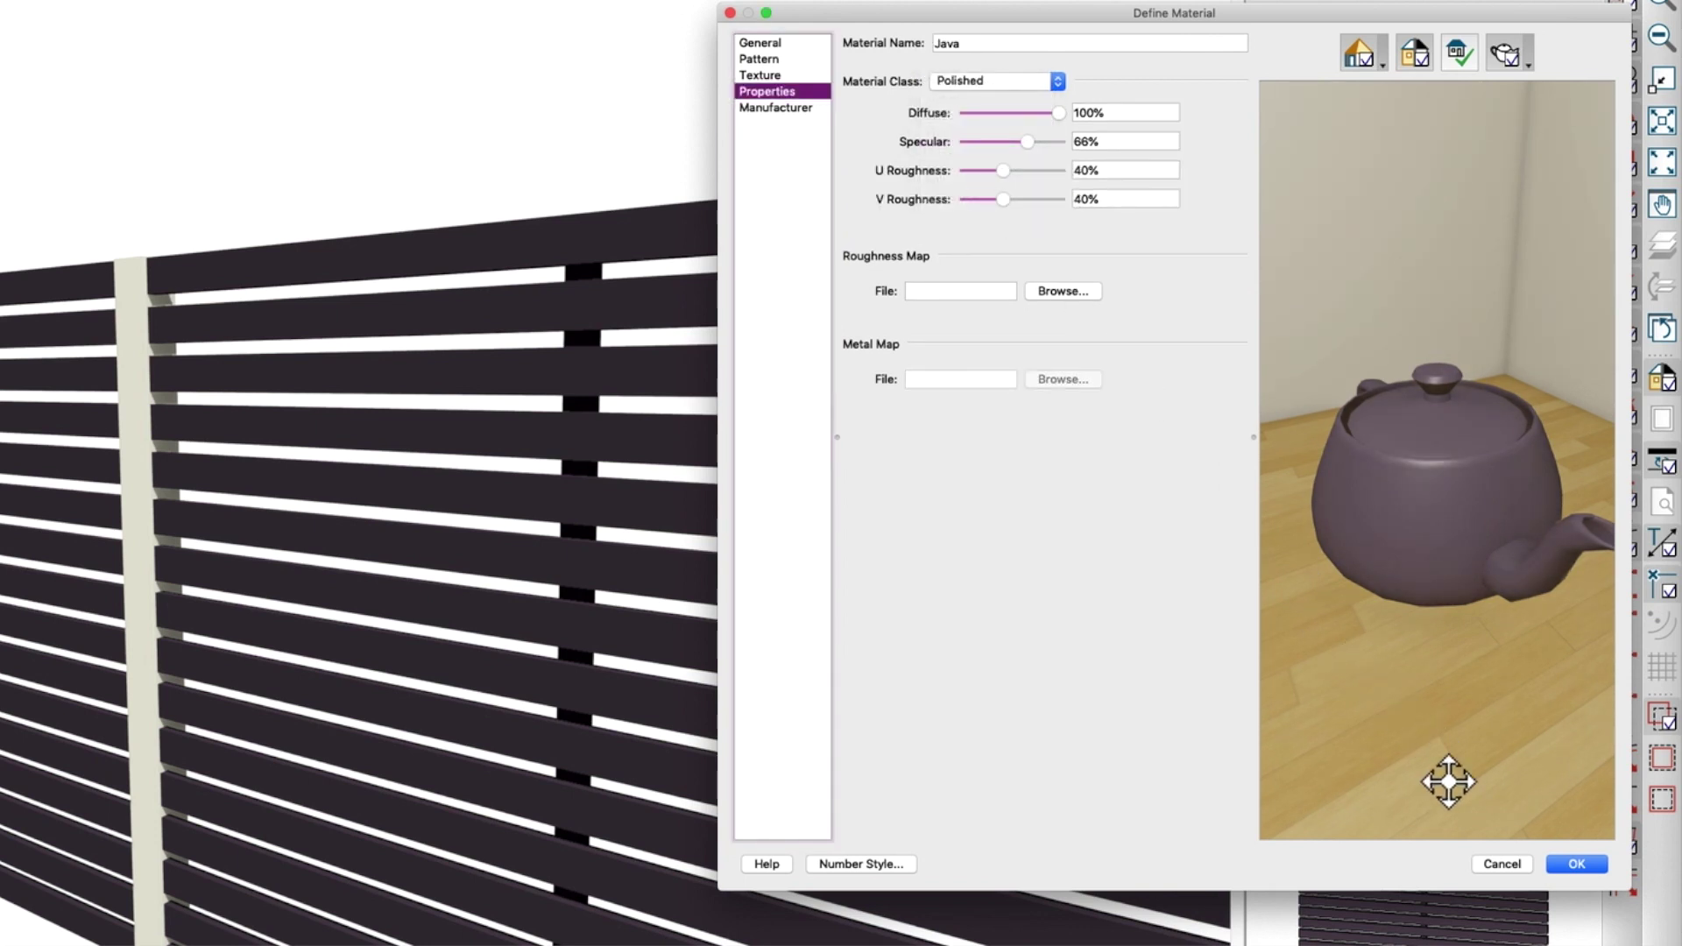
pyautogui.click(1576, 864)
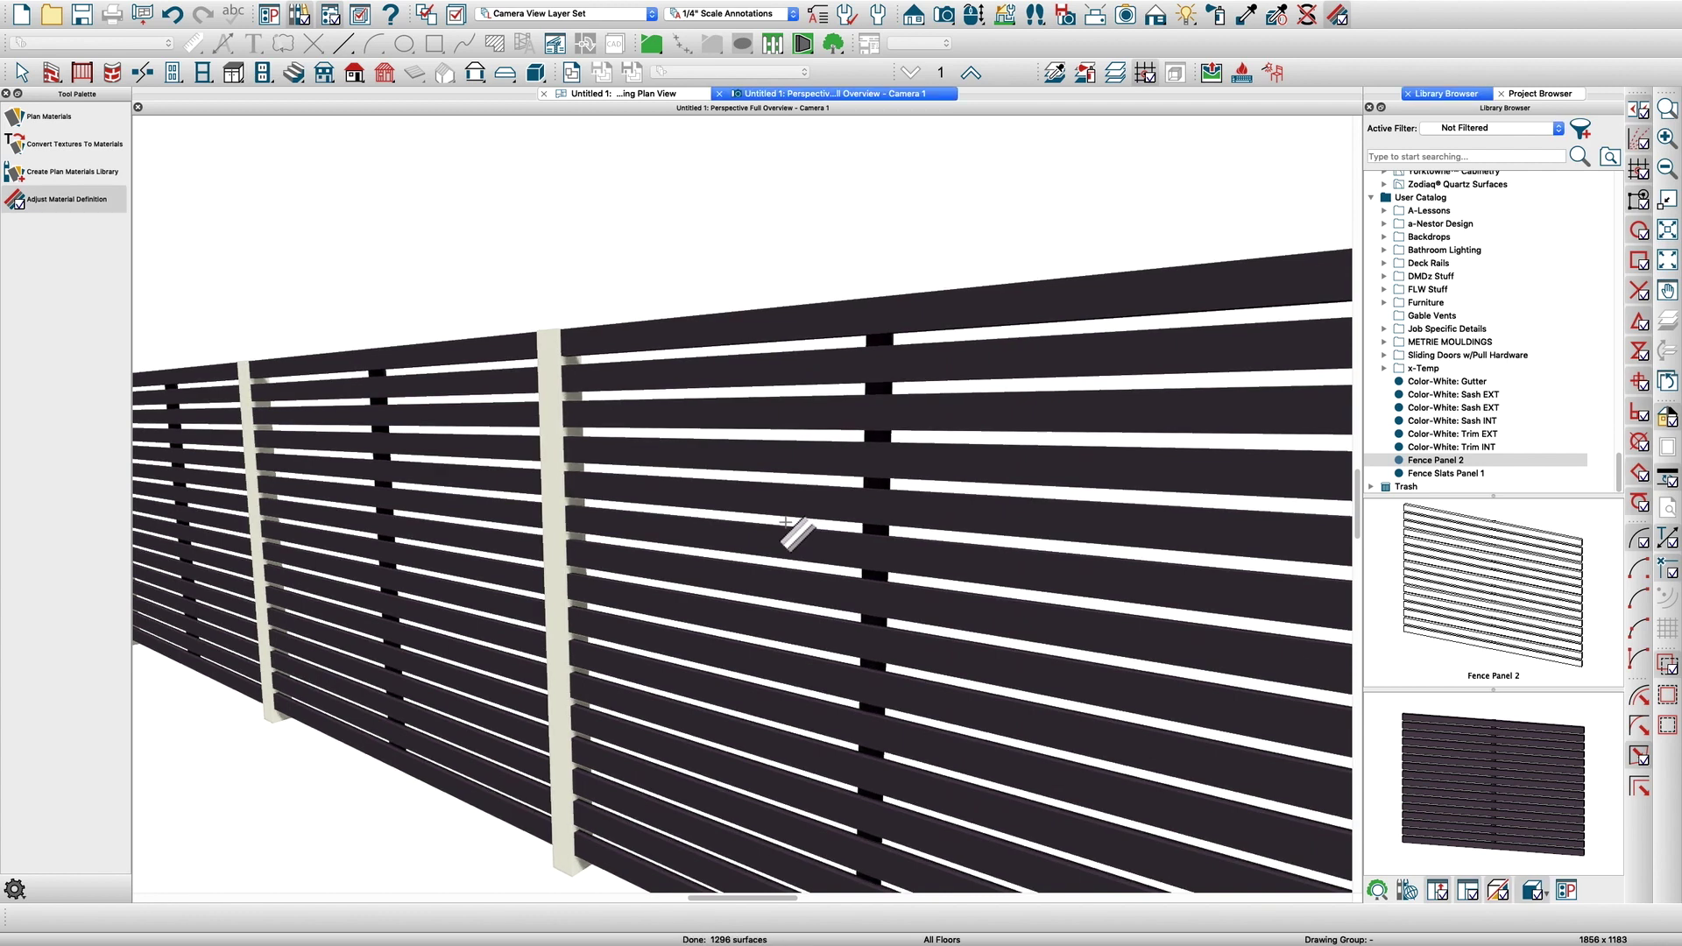
# Zoom out to the full polished fence run and select the fence
pyautogui.scroll(-2, 772, 515)
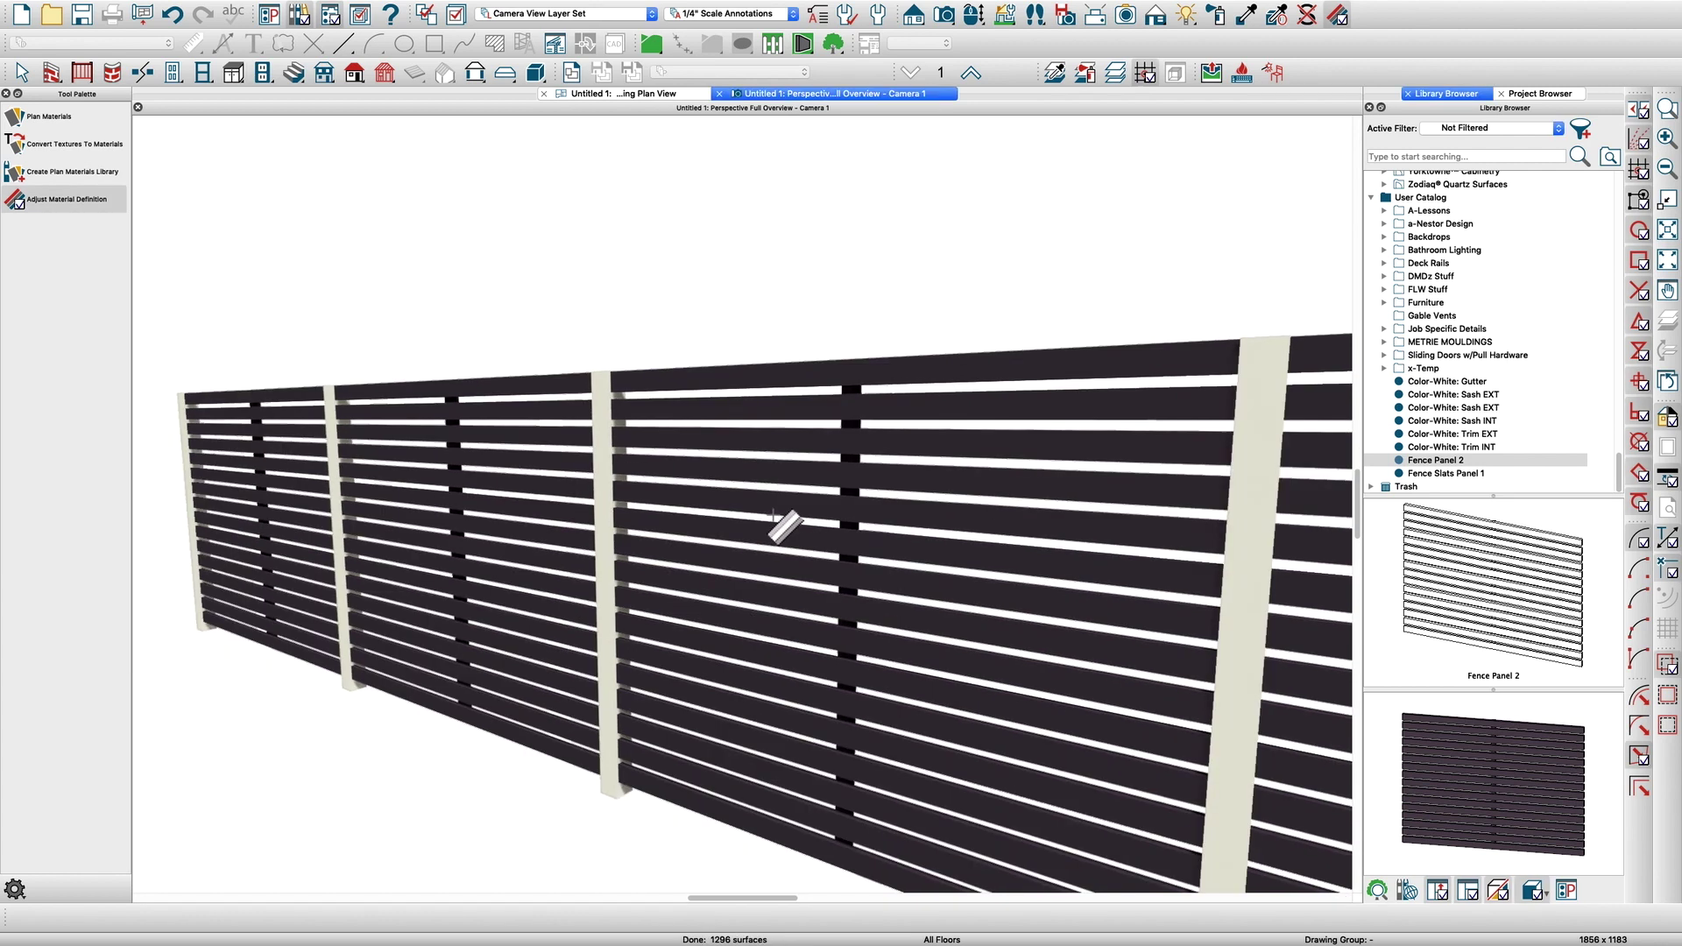
pyautogui.press('Escape')
pyautogui.scroll(-4, 772, 515)
pyautogui.scroll(-4, 762, 517)
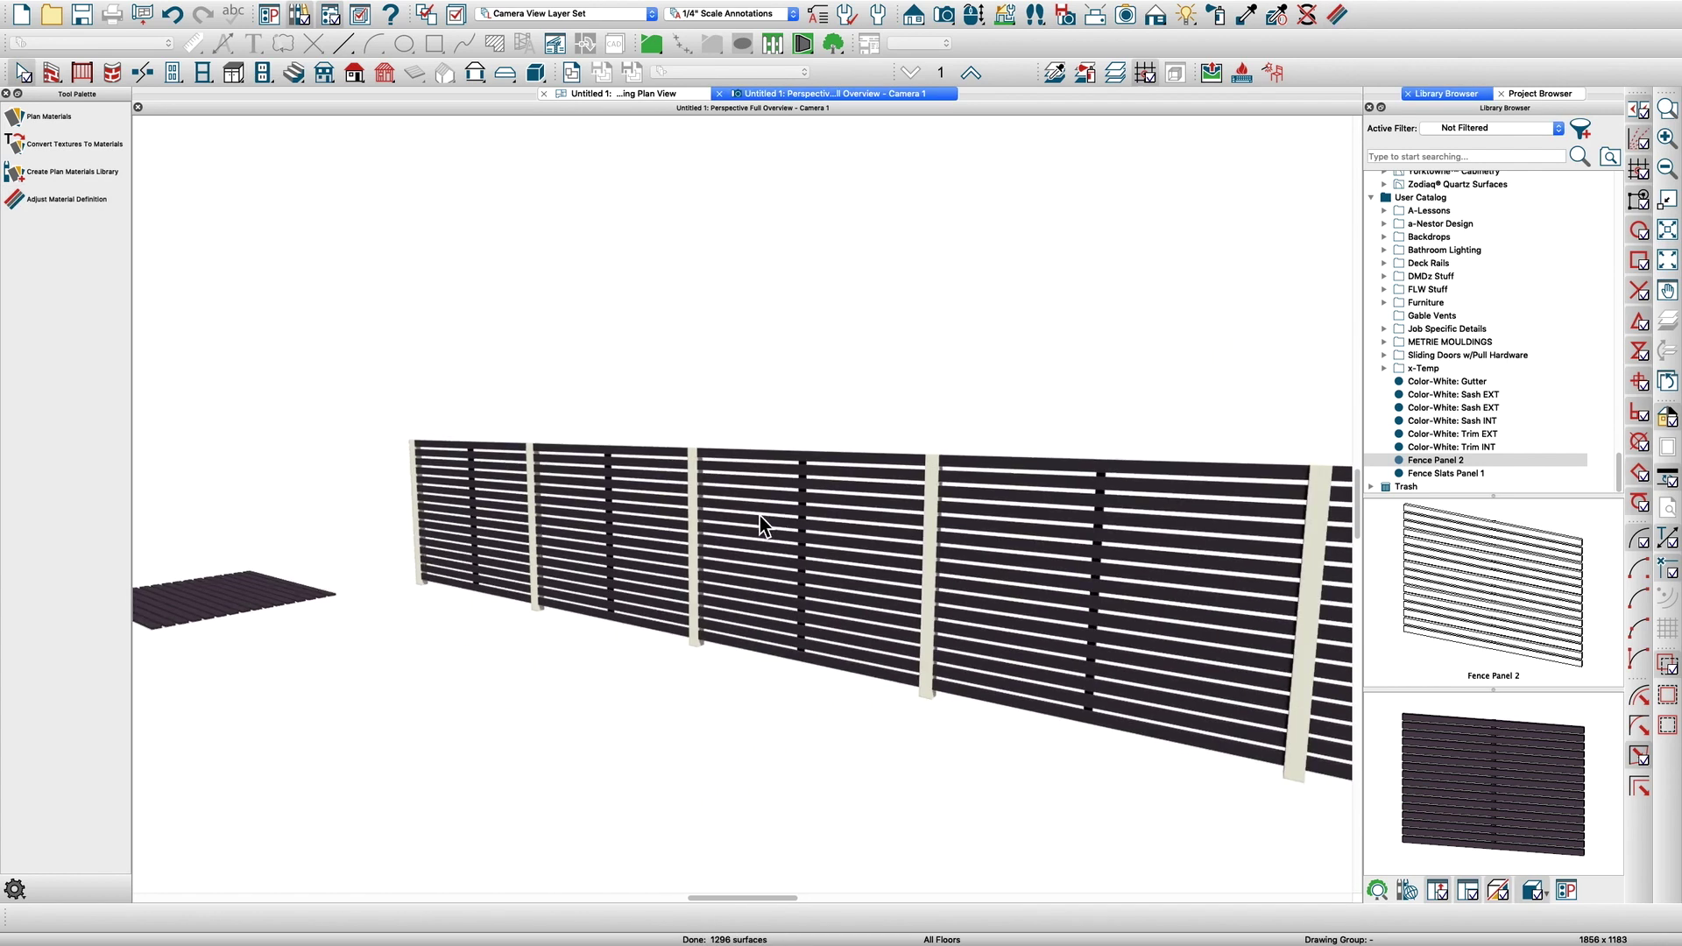
pyautogui.scroll(2, 911, 537)
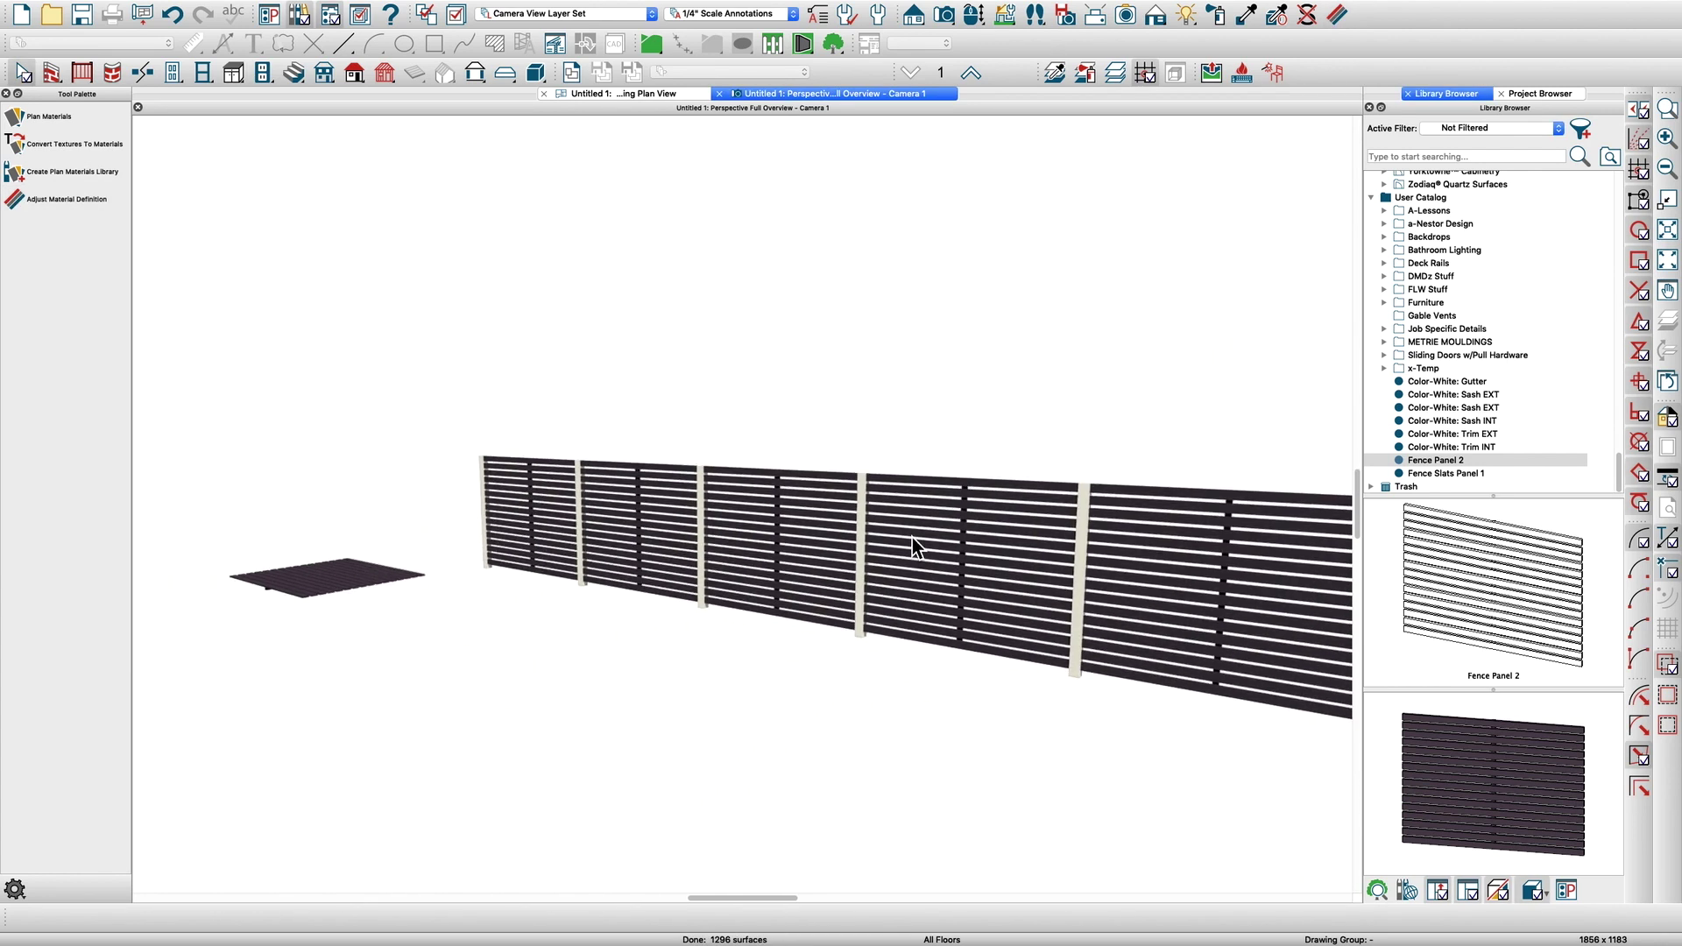
pyautogui.scroll(-3, 634, 518)
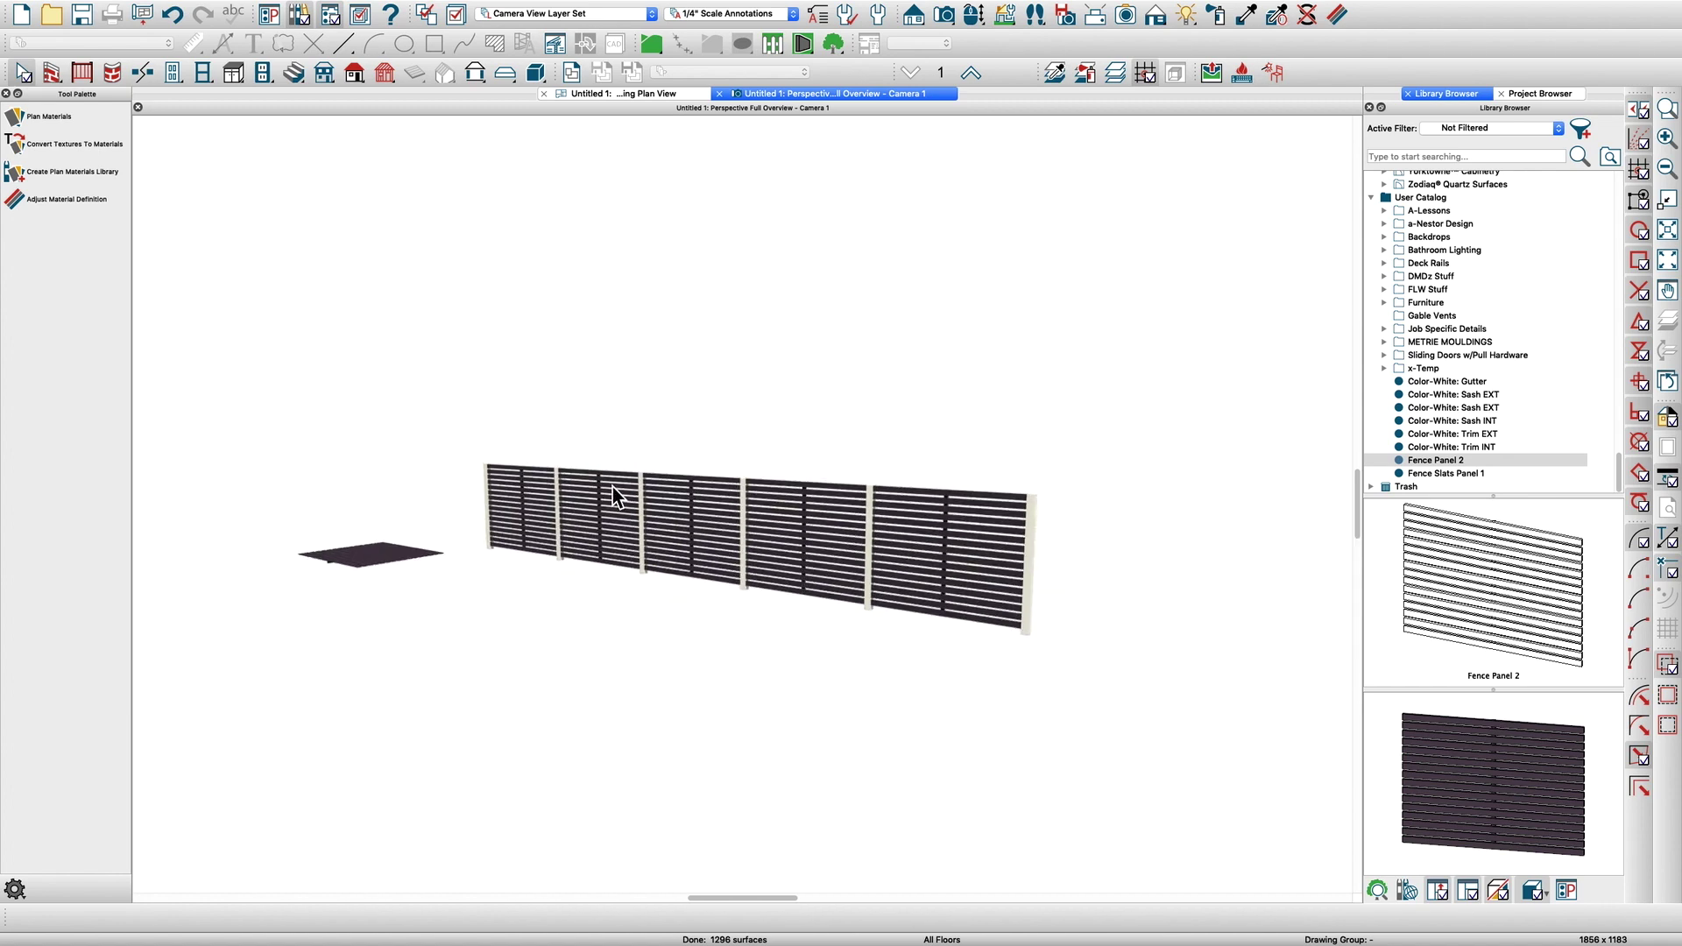
pyautogui.scroll(5, 612, 487)
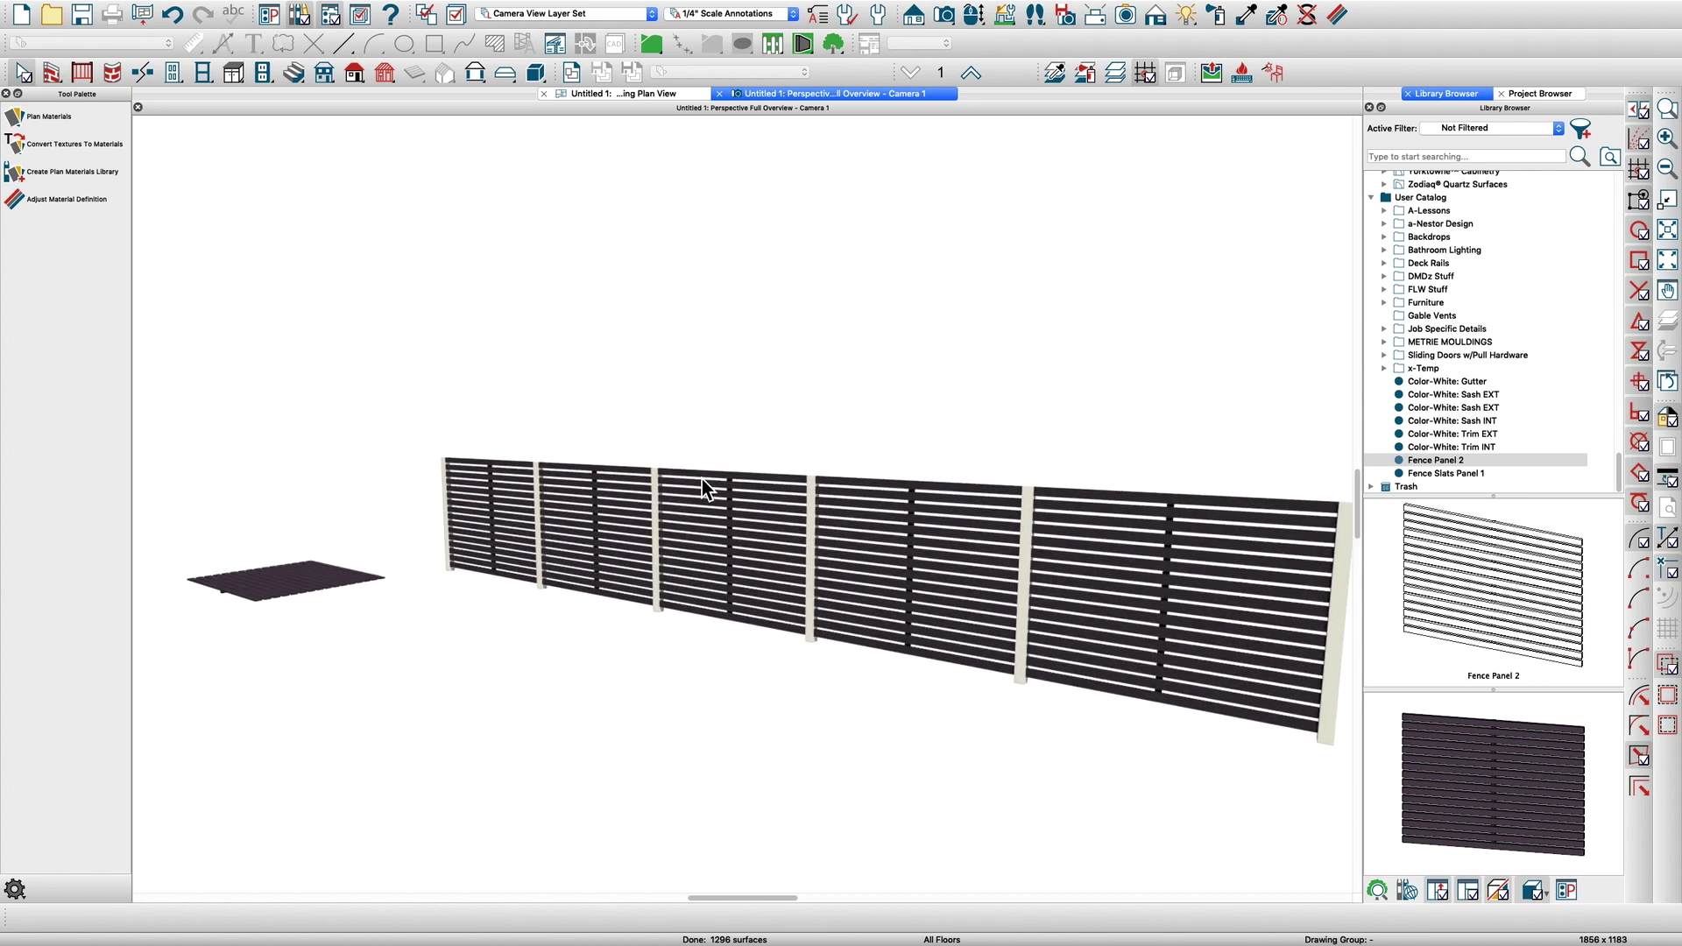
pyautogui.click(713, 519)
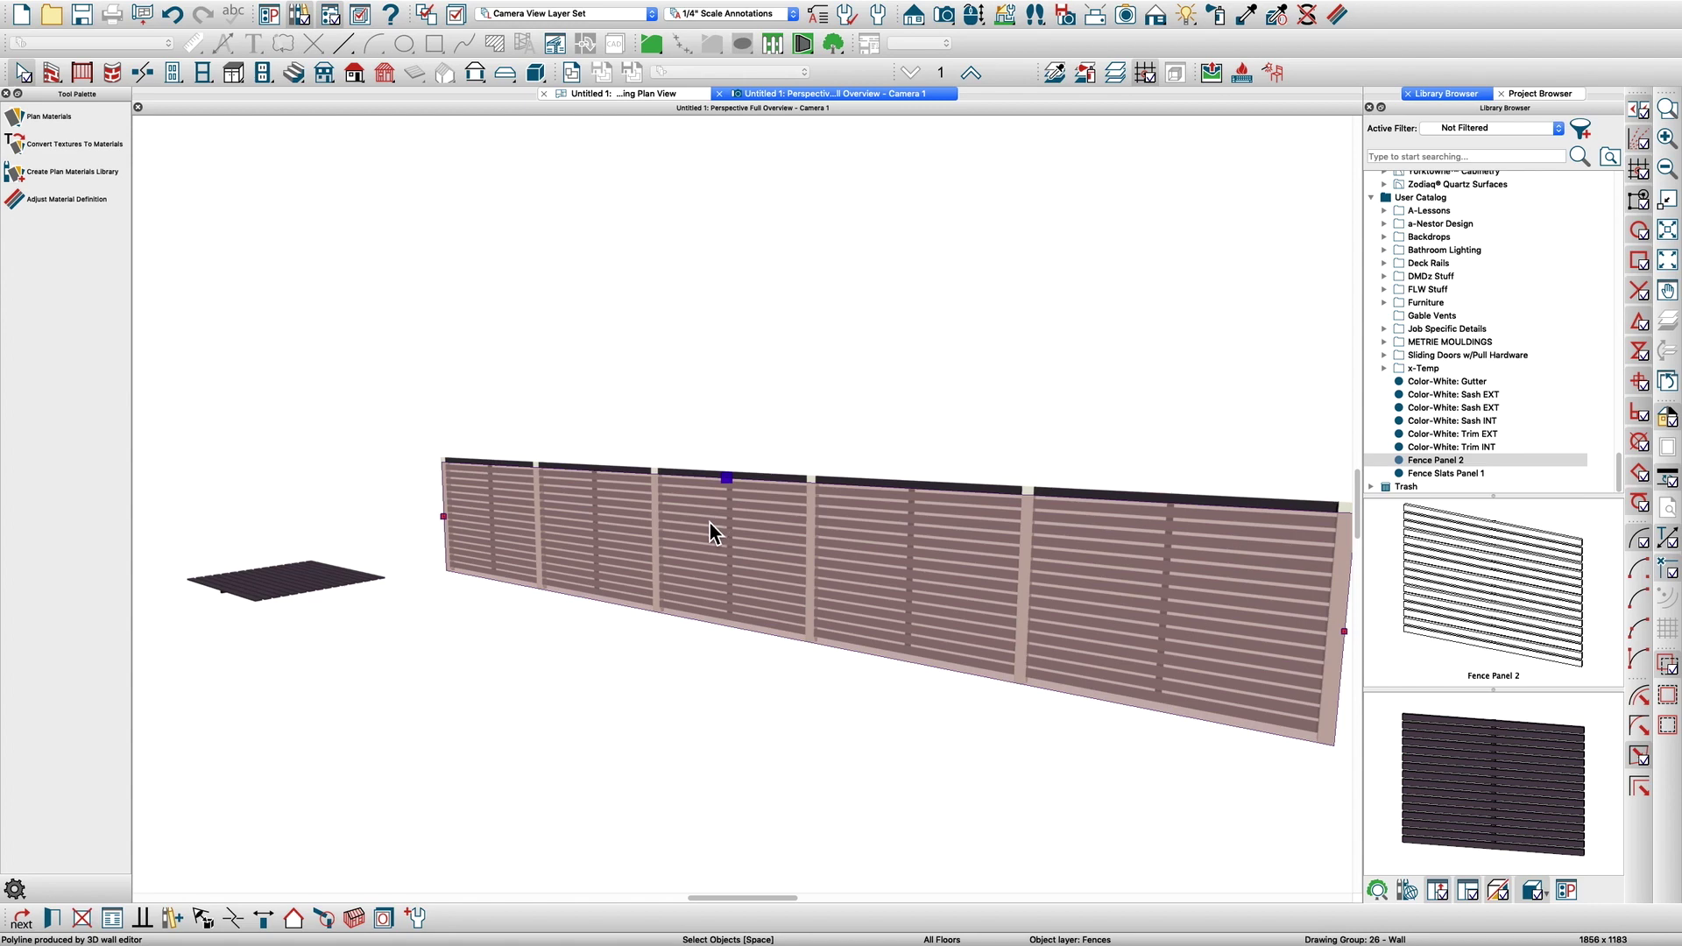
# Reduce the fence's Newels/Balusters post spacing below 96" on center
pyautogui.doubleClick(710, 523)
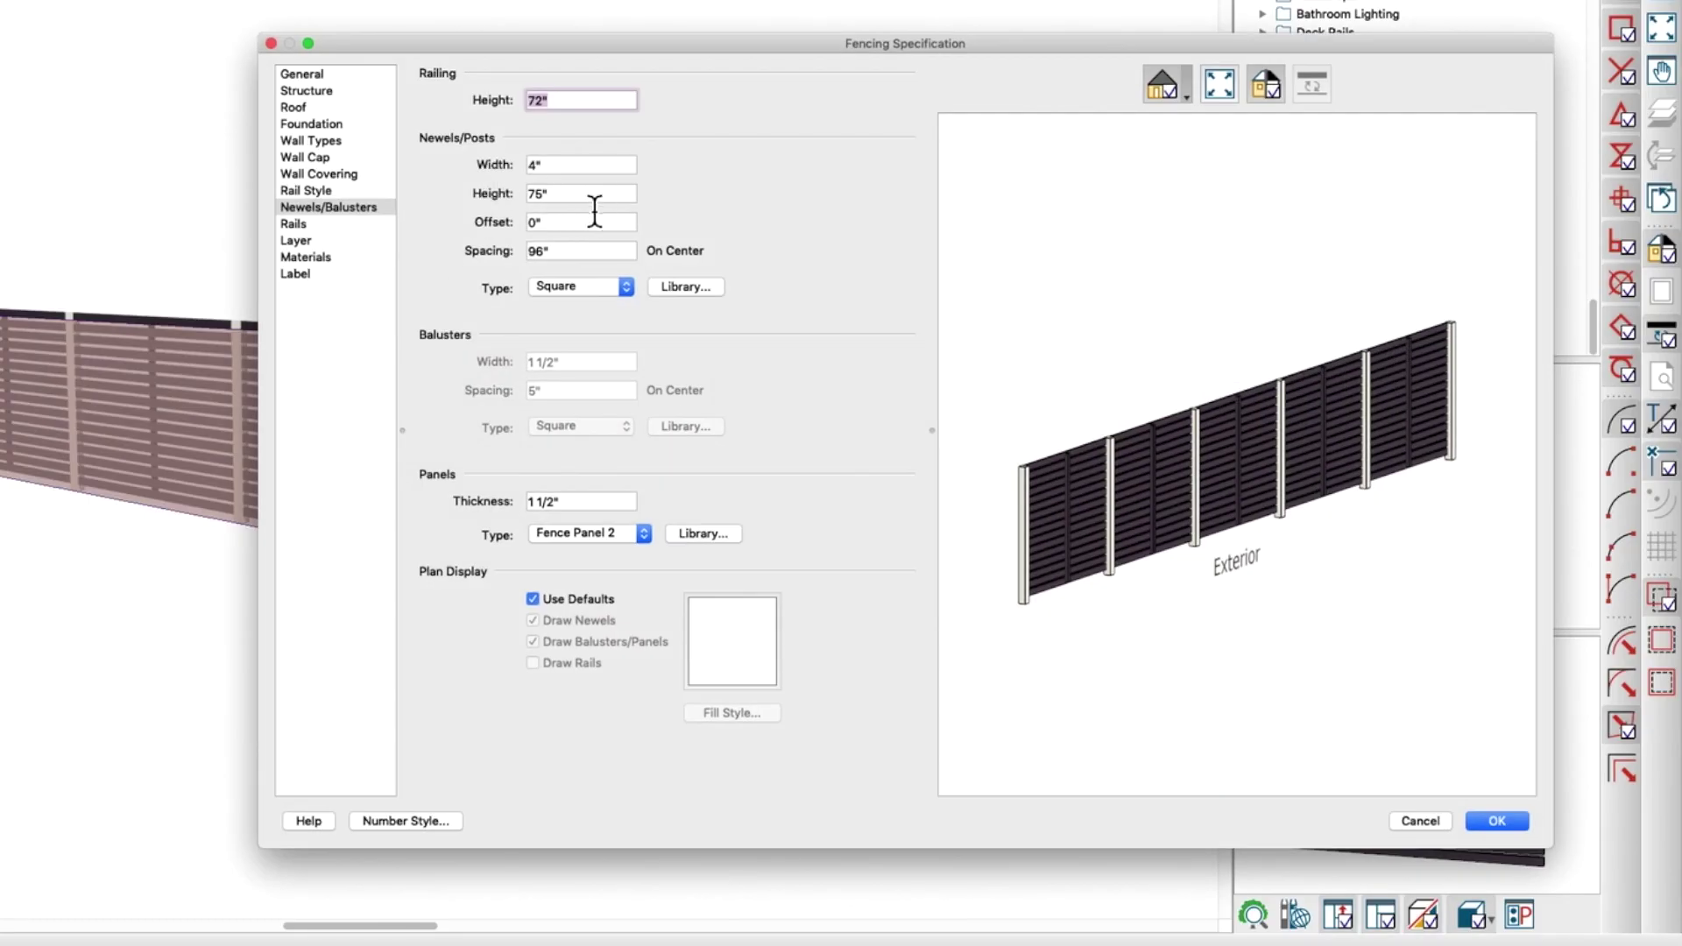
pyautogui.click(587, 193)
pyautogui.click(475, 251)
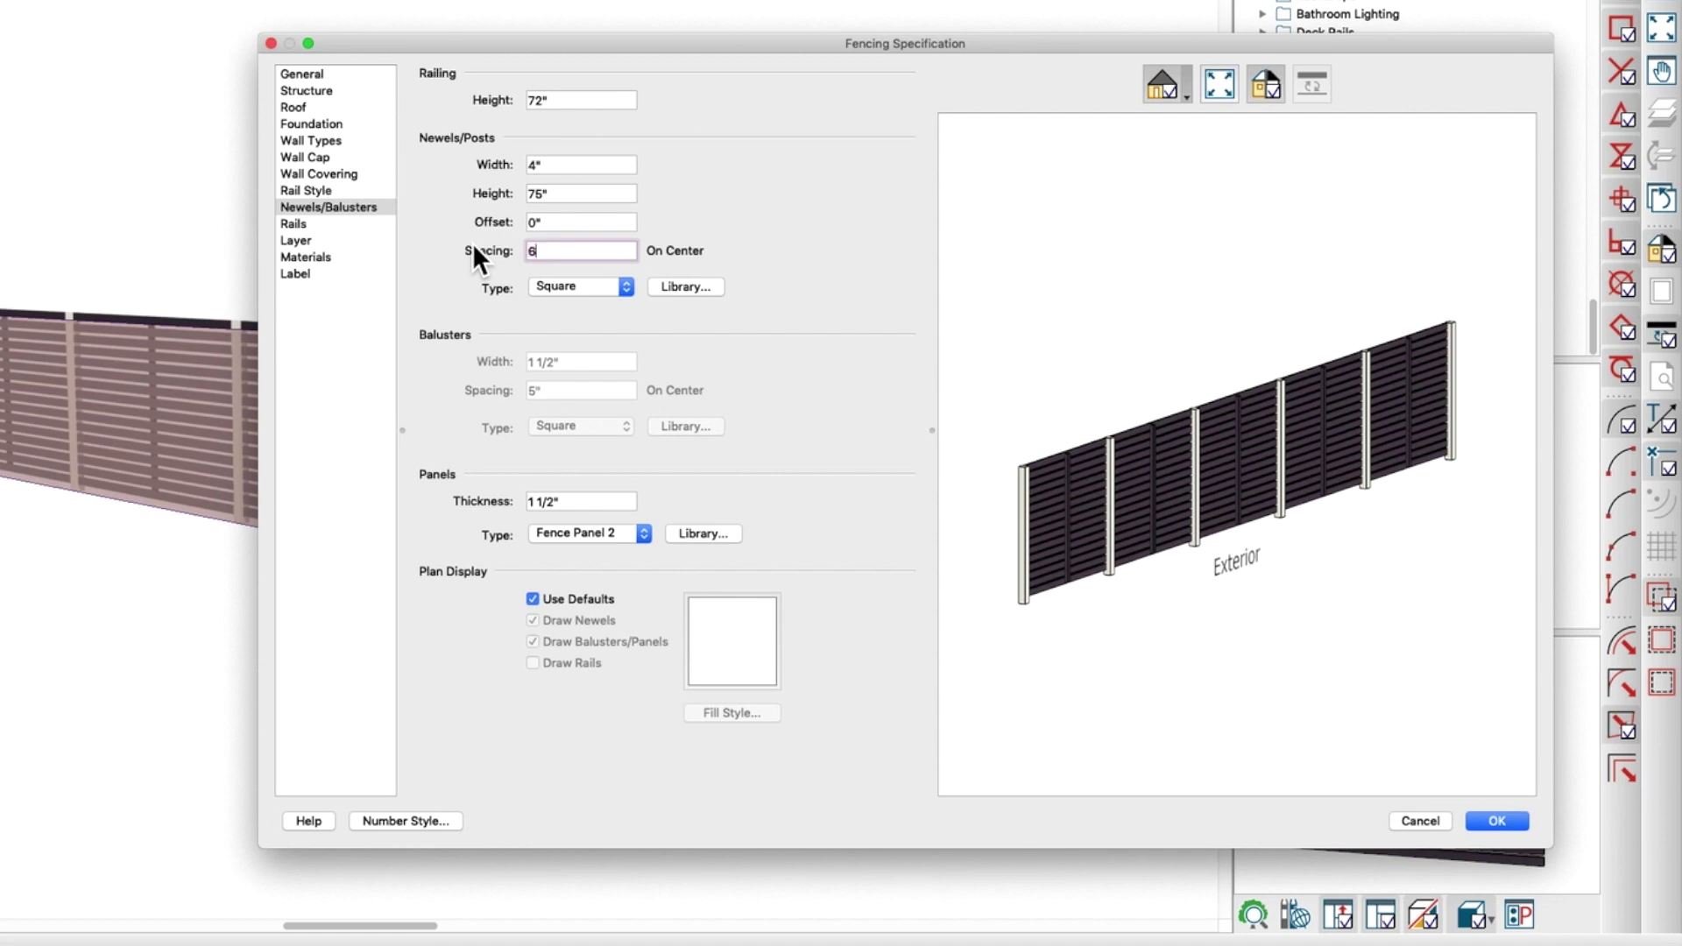
pyautogui.press('Return')
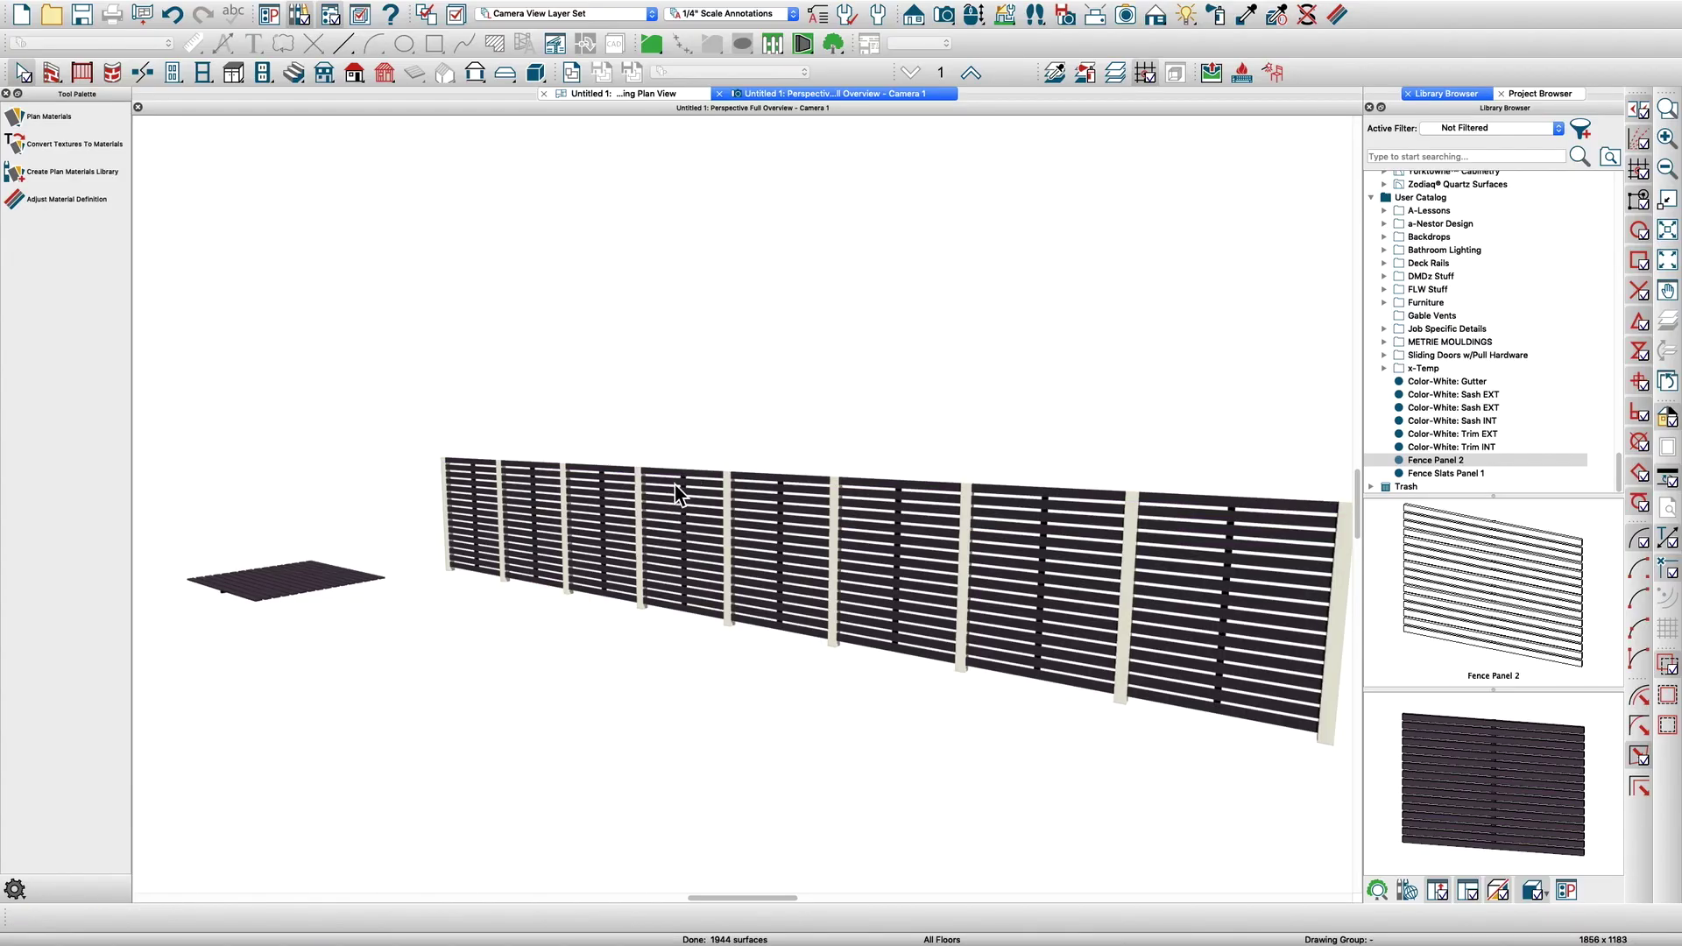
pyautogui.press('o')
pyautogui.moveTo(681, 533)
pyautogui.mouseDown()
pyautogui.moveTo(774, 515)
pyautogui.moveTo(691, 525)
pyautogui.mouseUp()
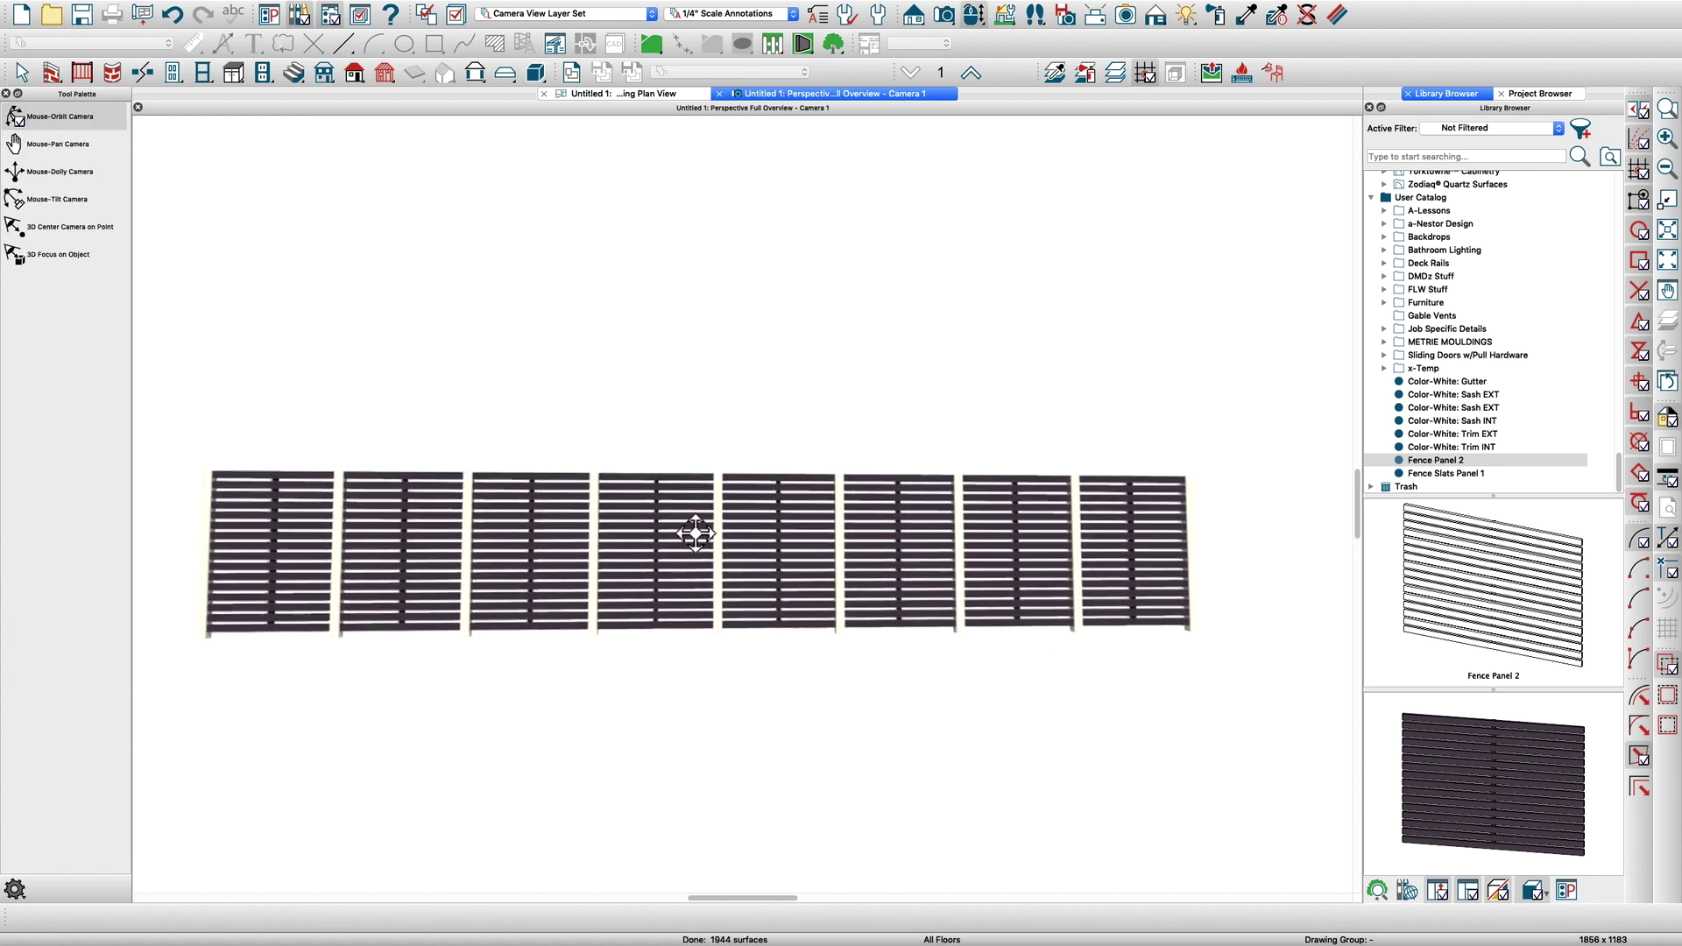
pyautogui.scroll(3, 668, 537)
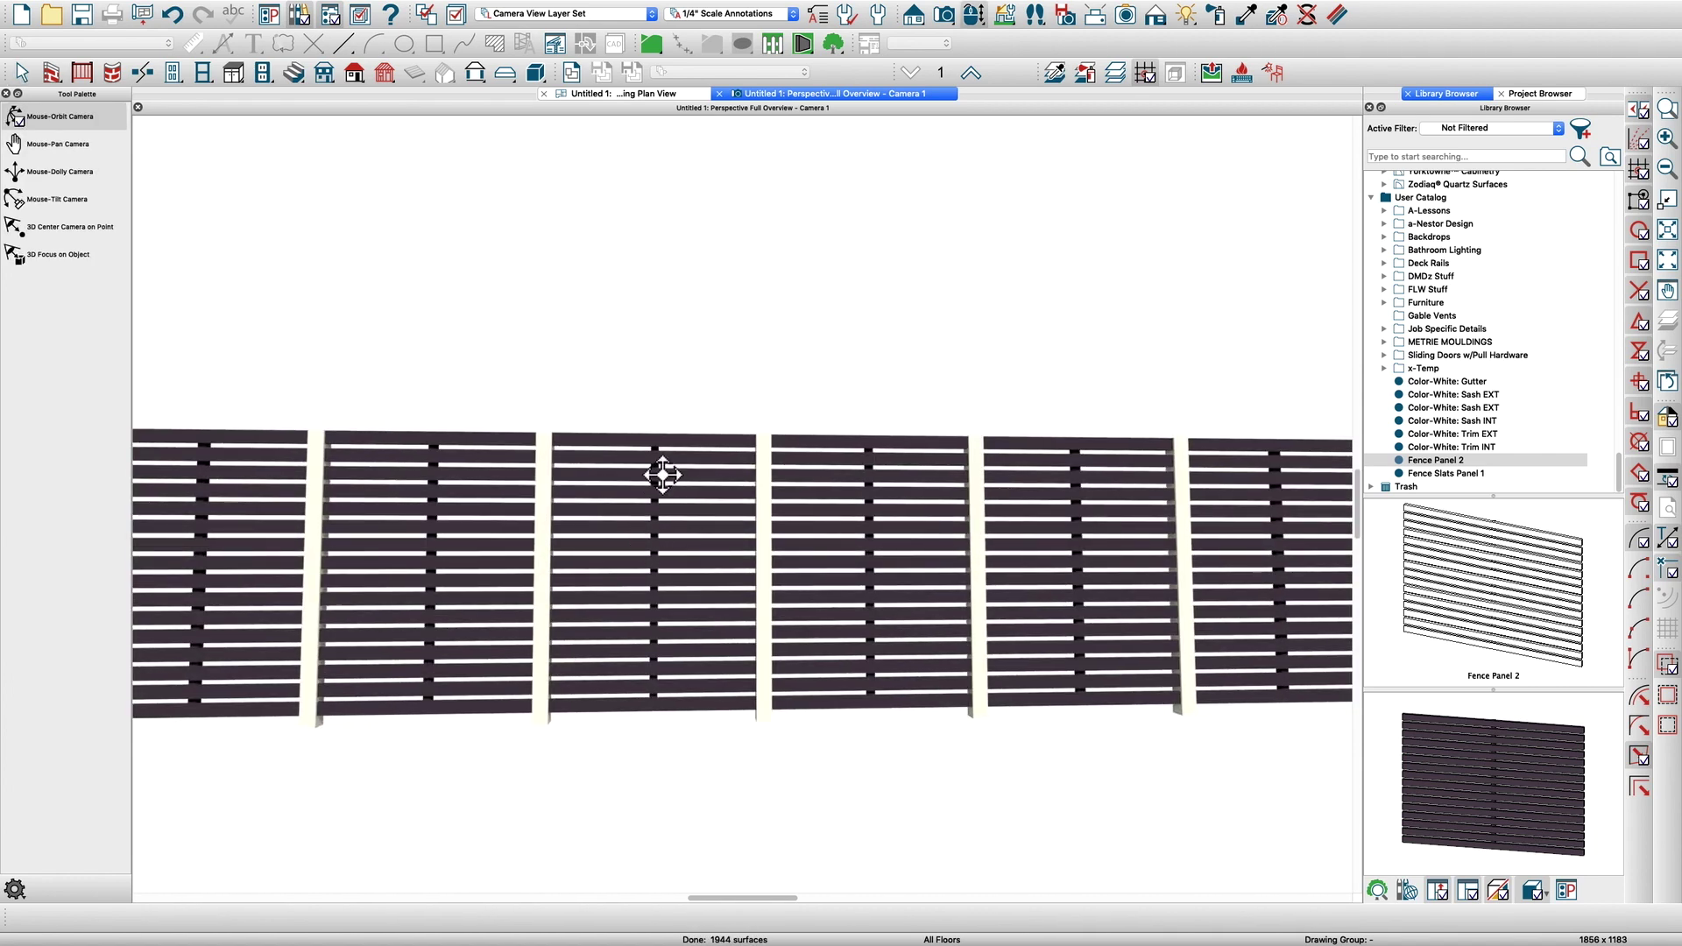
pyautogui.moveTo(653, 584)
pyautogui.mouseDown()
pyautogui.moveTo(675, 589)
pyautogui.moveTo(661, 550)
pyautogui.moveTo(571, 563)
pyautogui.moveTo(655, 575)
pyautogui.mouseUp()
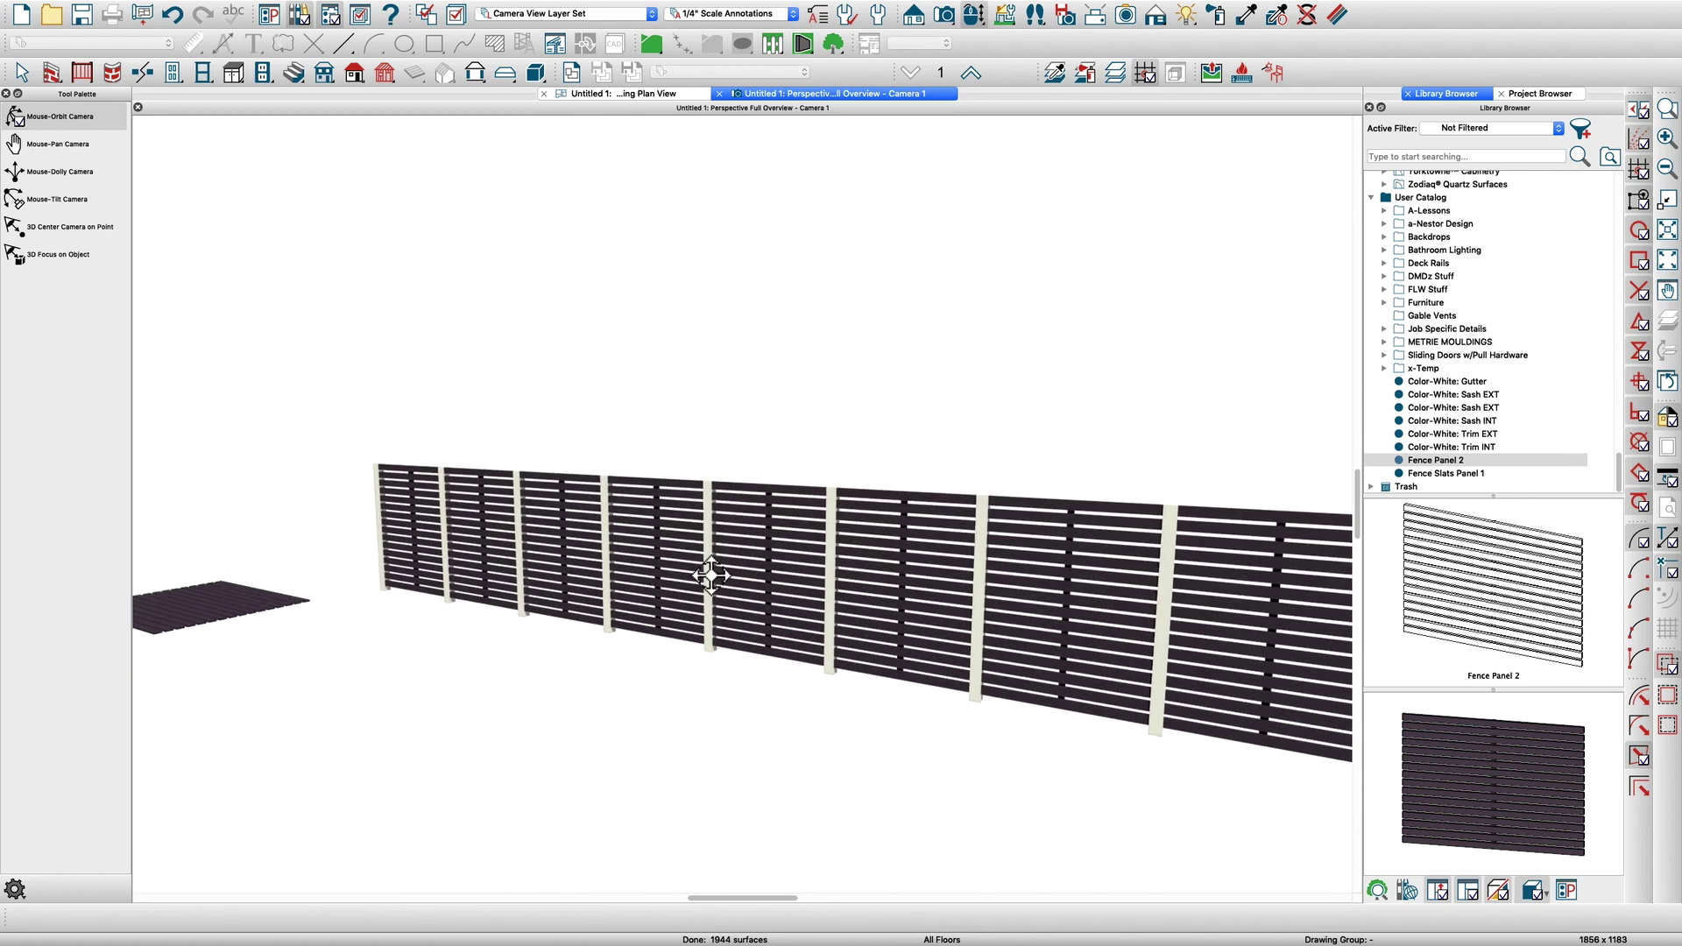
pyautogui.press('space')
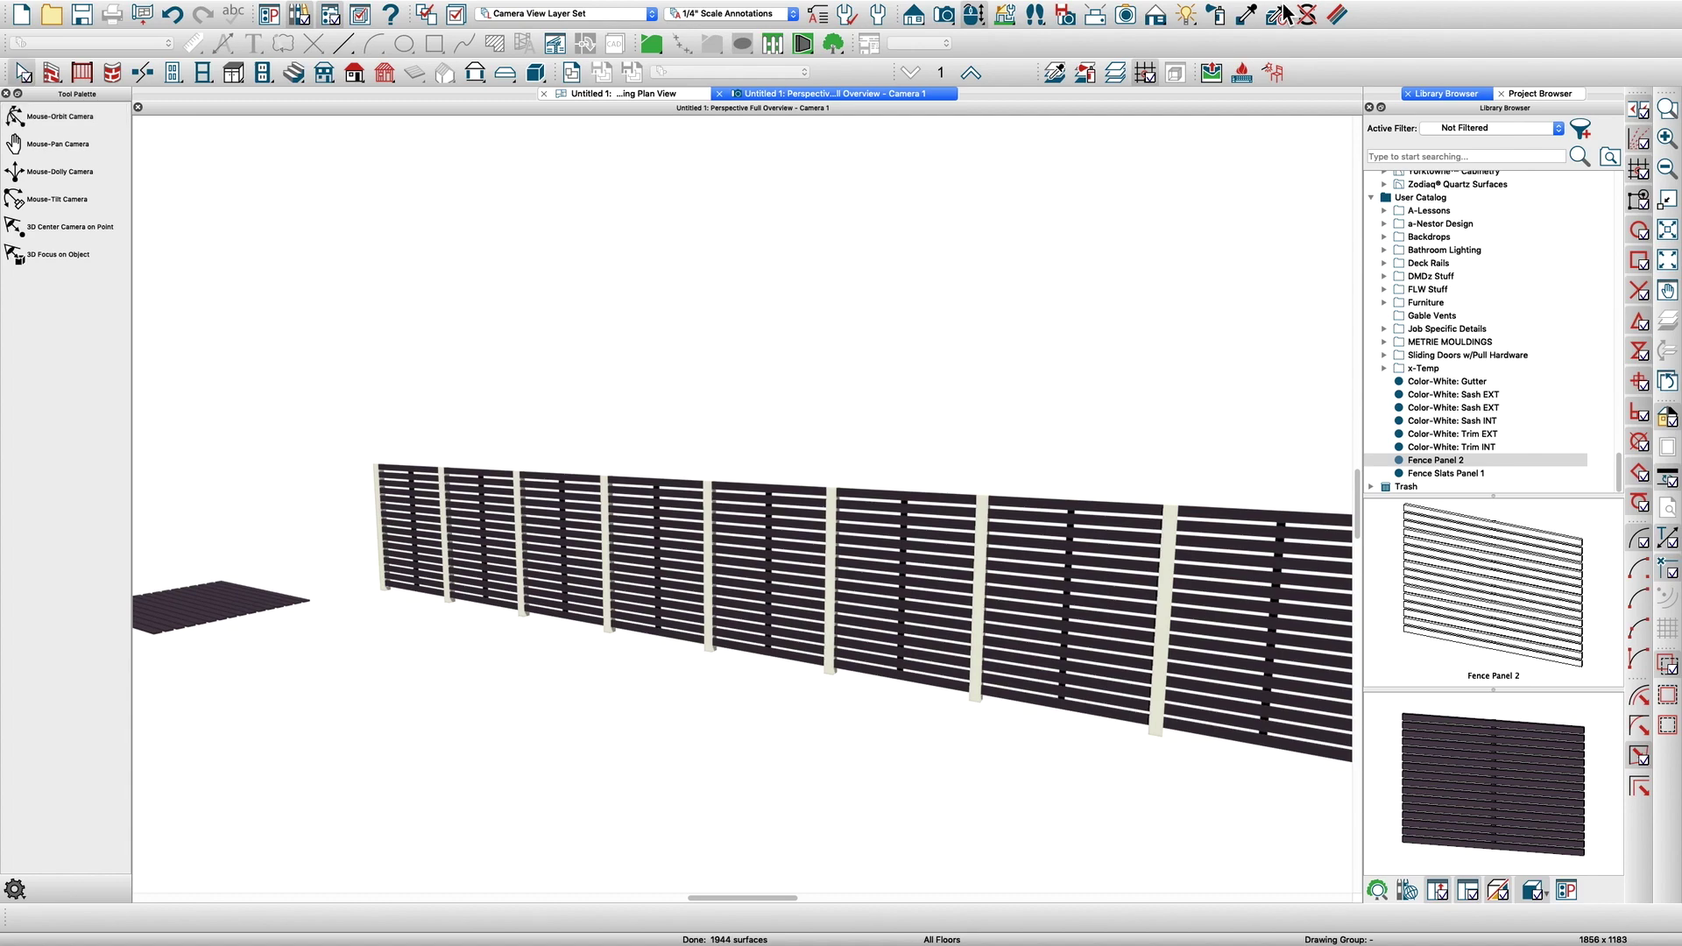